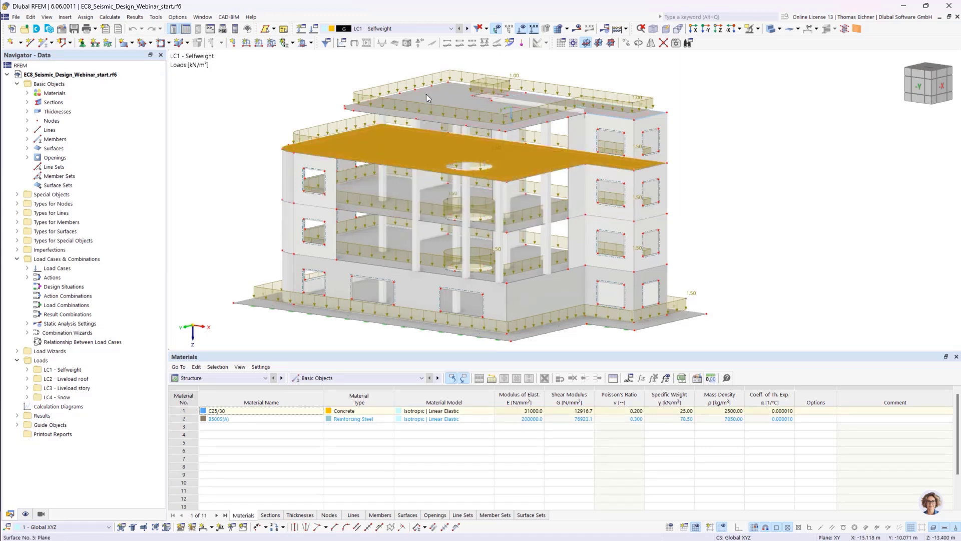
Inspect the thickness and material properties of the slab surface below the roof without changing them
{"action": "double_click", "coordinate": [368, 191]}
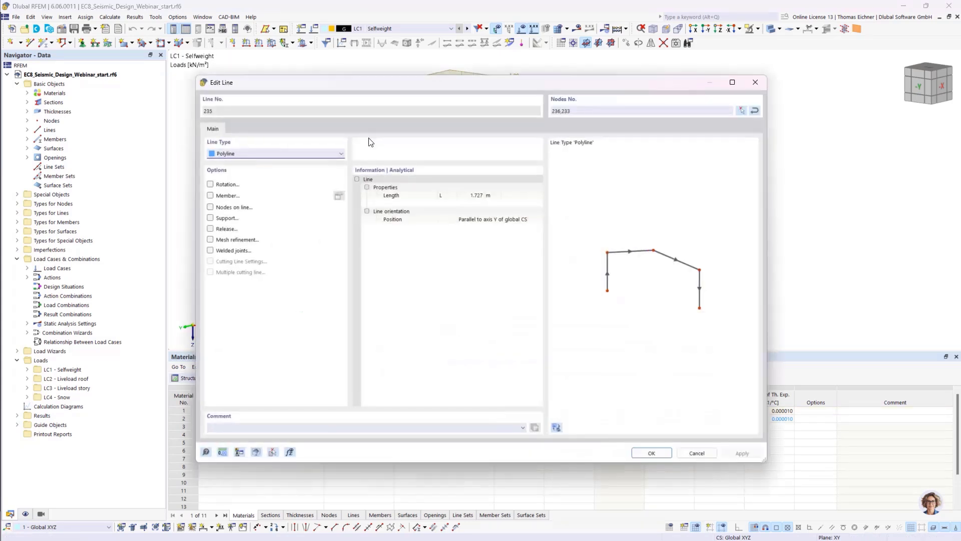
{"action": "left_click", "coordinate": [756, 85]}
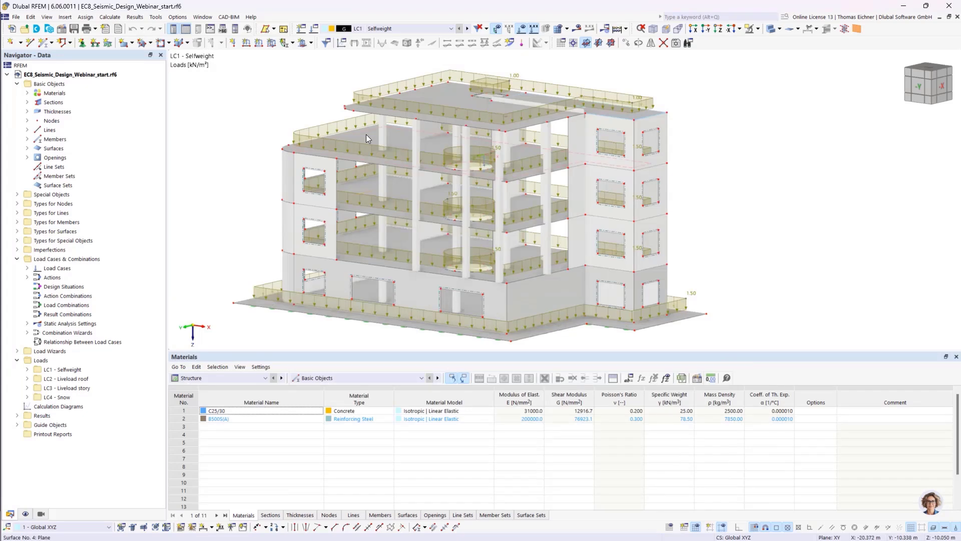
{"action": "double_click", "coordinate": [365, 134]}
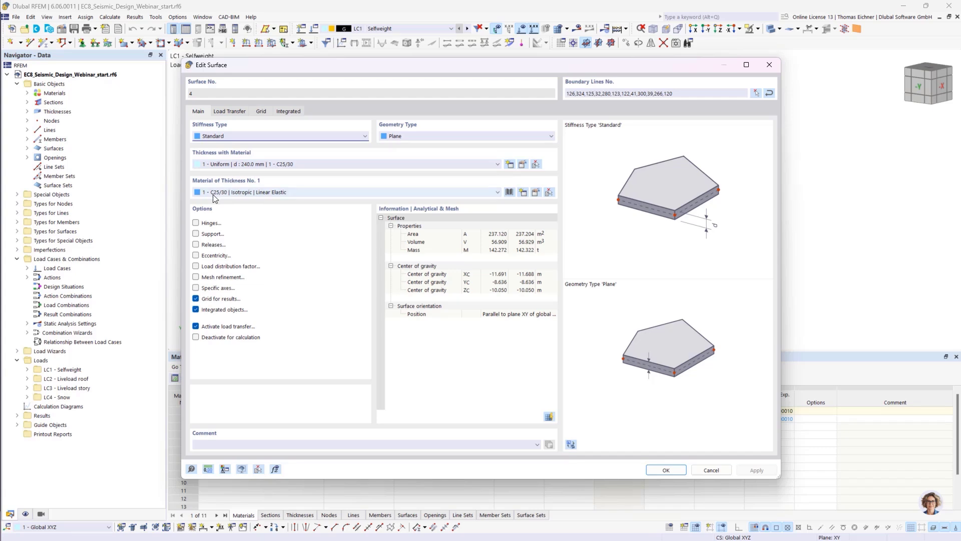
{"action": "left_click", "coordinate": [769, 64]}
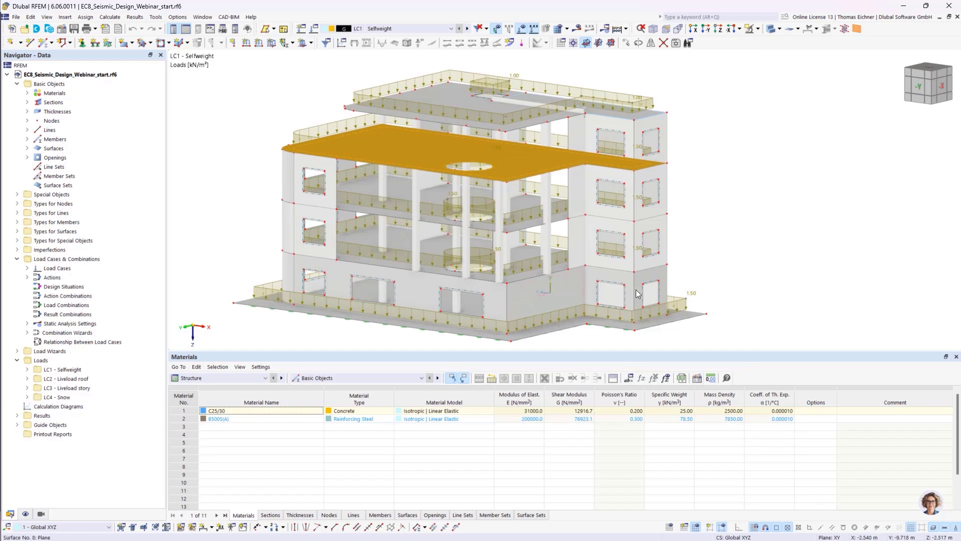
Examine the foundation slab and its surface support from several viewing angles, including from the front
{"action": "left_click", "coordinate": [677, 326]}
{"action": "scroll", "coordinate": [553, 238], "scroll_direction": "up", "scroll_amount": 4}
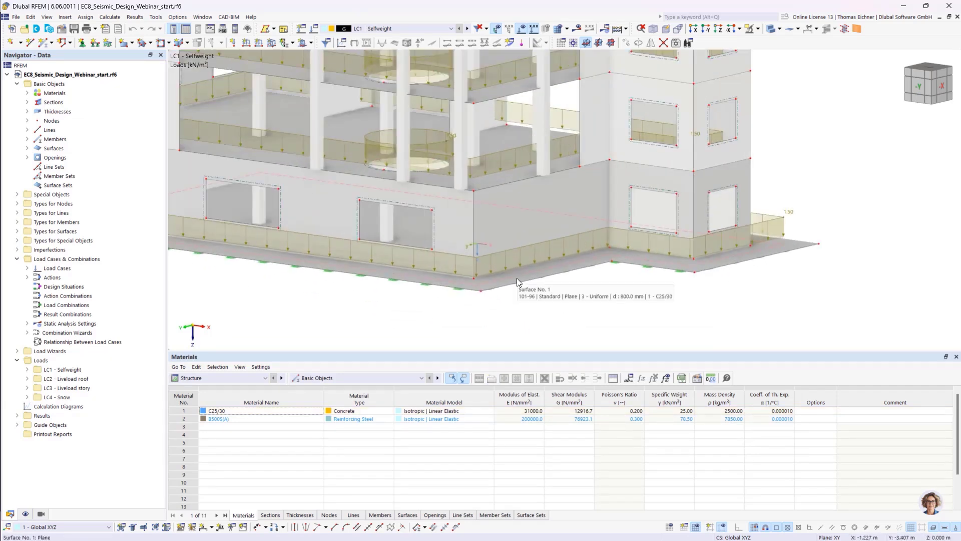
{"action": "scroll", "coordinate": [516, 278], "scroll_direction": "down", "scroll_amount": 4}
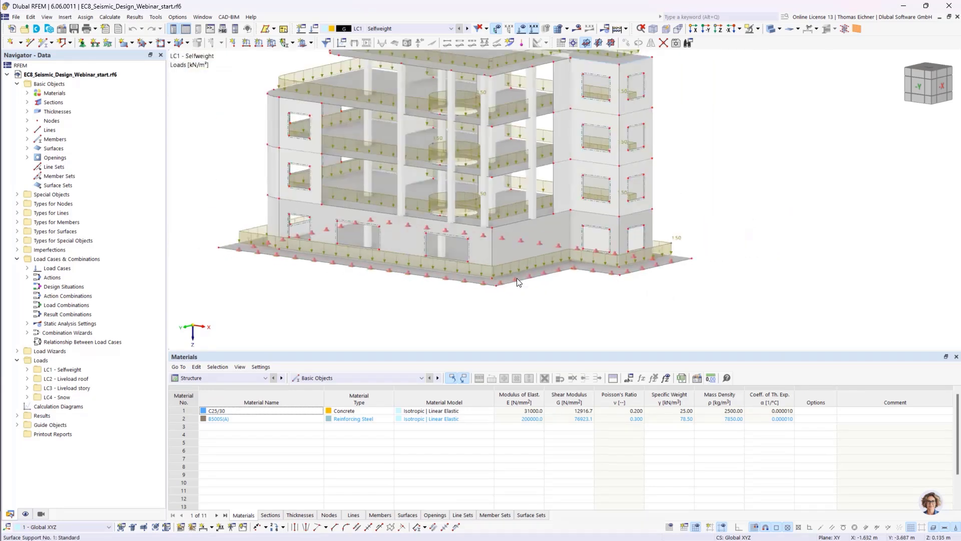
{"action": "middle_click_drag", "start_coordinate": [476, 324], "coordinate": [506, 302], "text": "ctrl"}
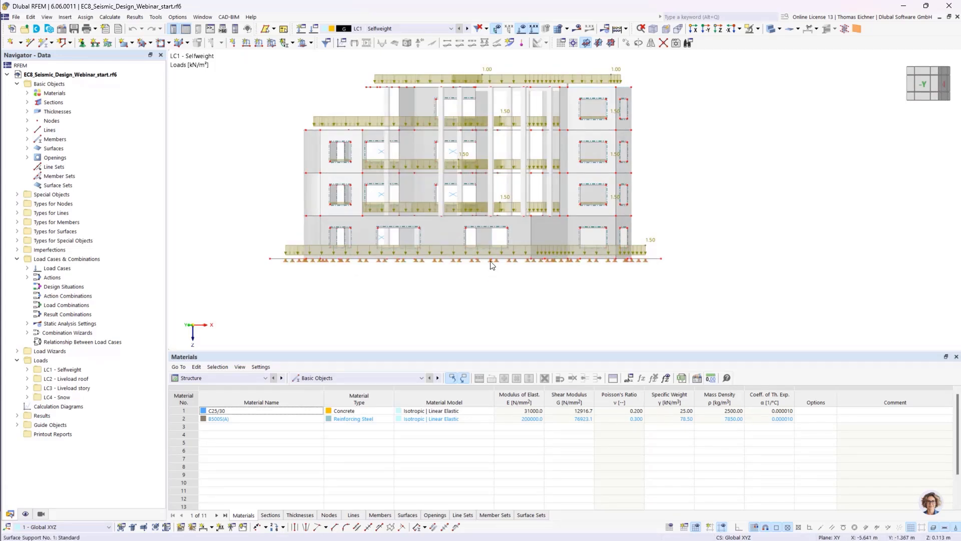
{"action": "middle_click_drag", "start_coordinate": [514, 282], "coordinate": [456, 314], "text": "ctrl"}
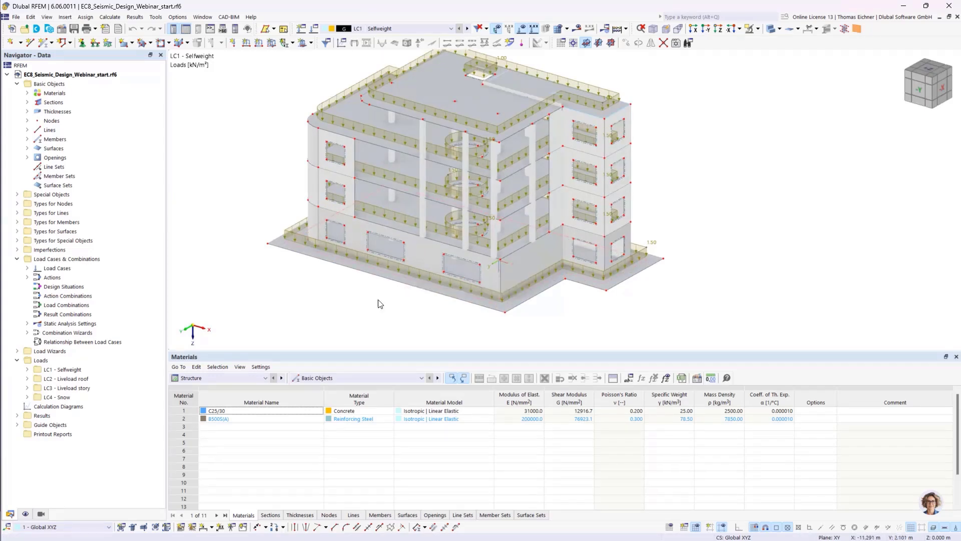
{"action": "mouse_move", "coordinate": [380, 303]}
{"action": "middle_mouse_down", "text": "ctrl"}
{"action": "mouse_move", "coordinate": [406, 258]}
{"action": "mouse_move", "coordinate": [388, 288]}
{"action": "middle_mouse_up", "text": "ctrl"}
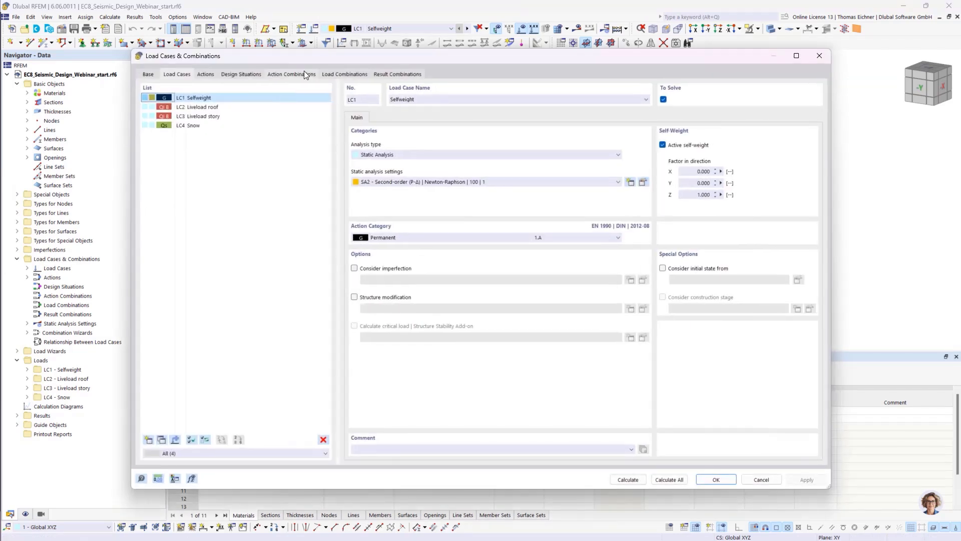
Review the defined load cases and display the loads of Liveload roof and Liveload story on the model
{"action": "left_click_drag", "start_coordinate": [367, 60], "coordinate": [291, 41]}
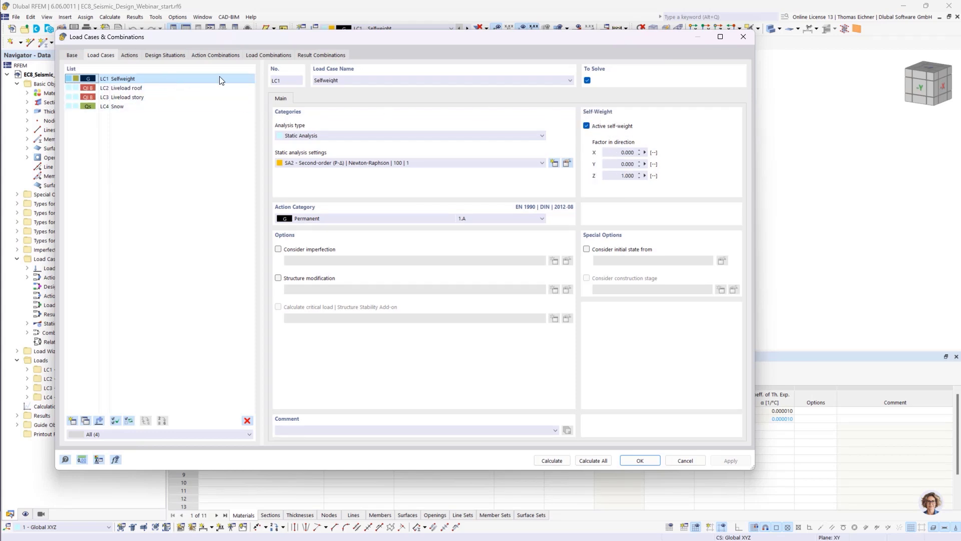
{"action": "left_click", "coordinate": [742, 41]}
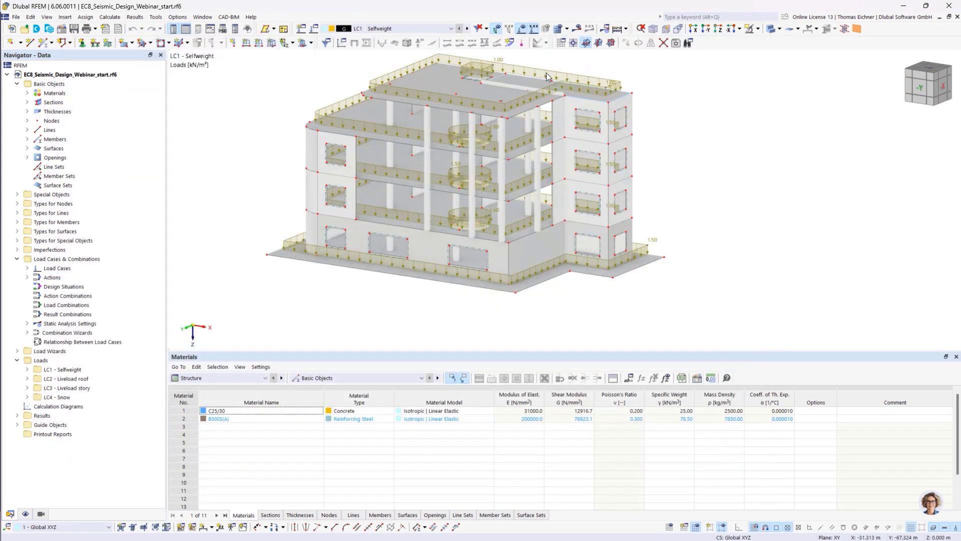
{"action": "left_click", "coordinate": [429, 28]}
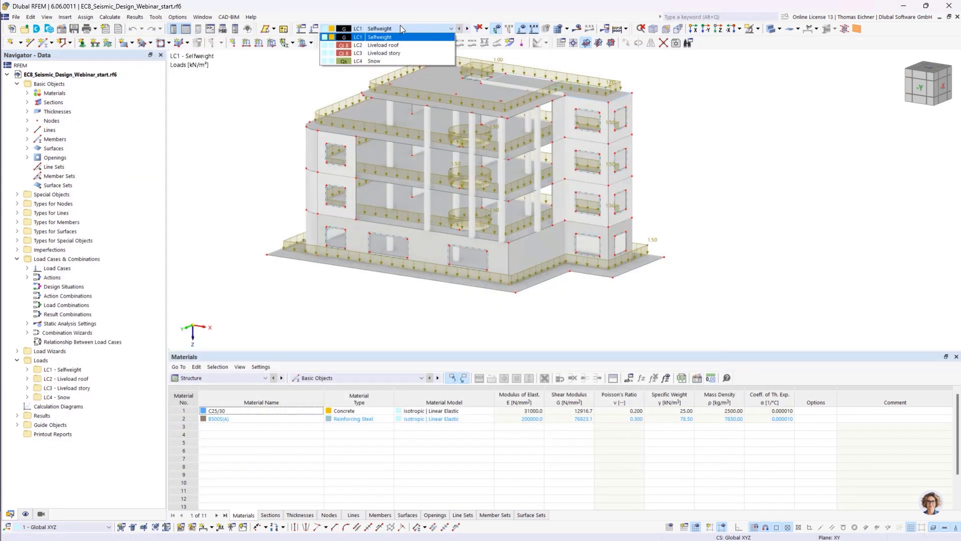
{"action": "left_click", "coordinate": [379, 47]}
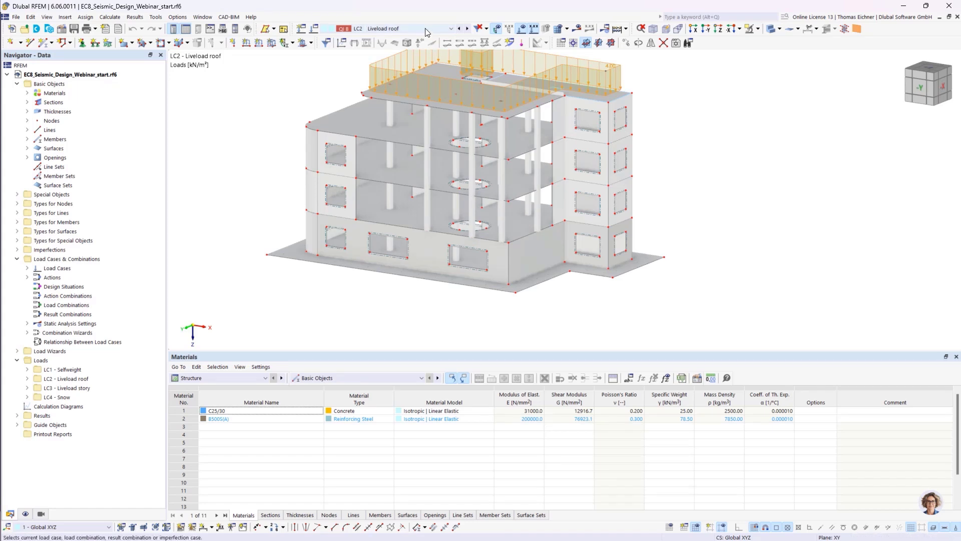
{"action": "left_click", "coordinate": [412, 28]}
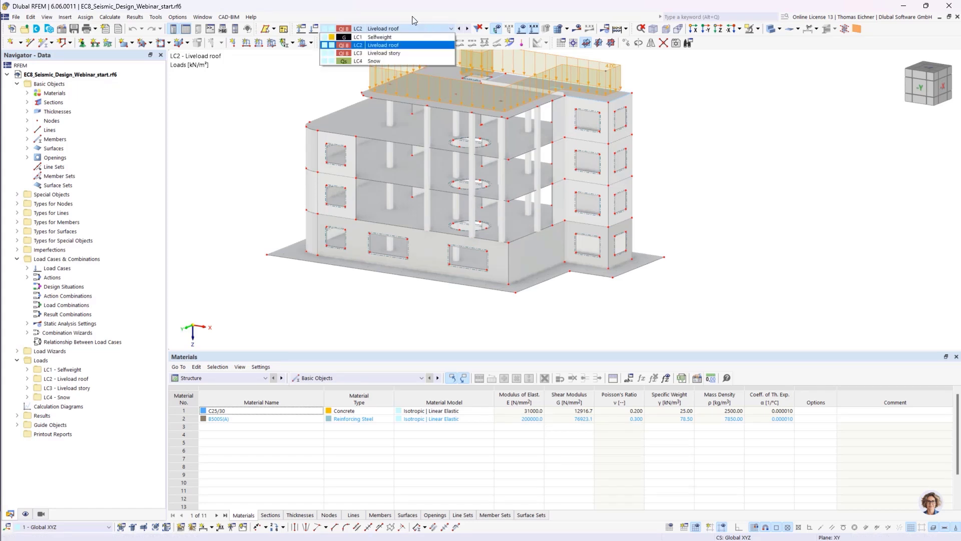
{"action": "left_click", "coordinate": [395, 53]}
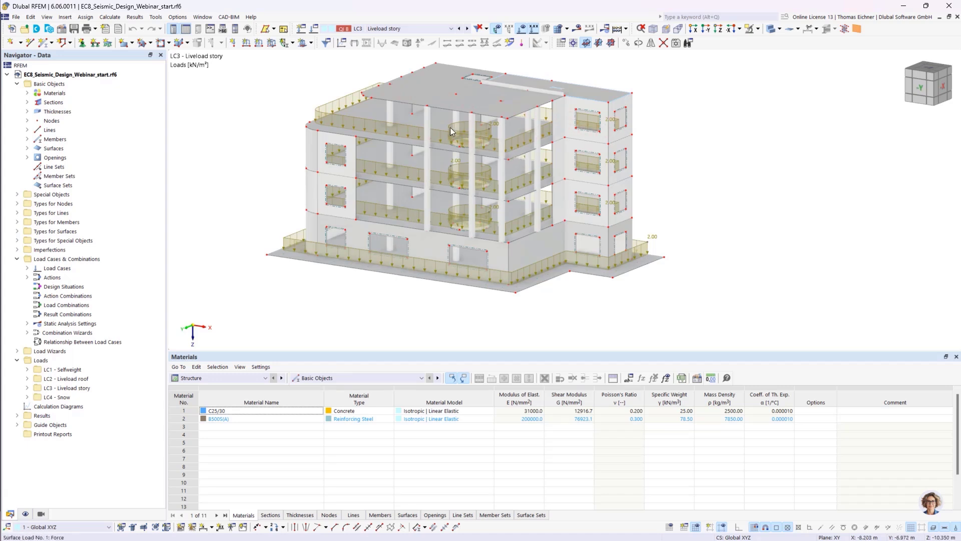
Display the Snow load case on the model and return the display to the Selfweight load case
{"action": "left_click", "coordinate": [395, 31]}
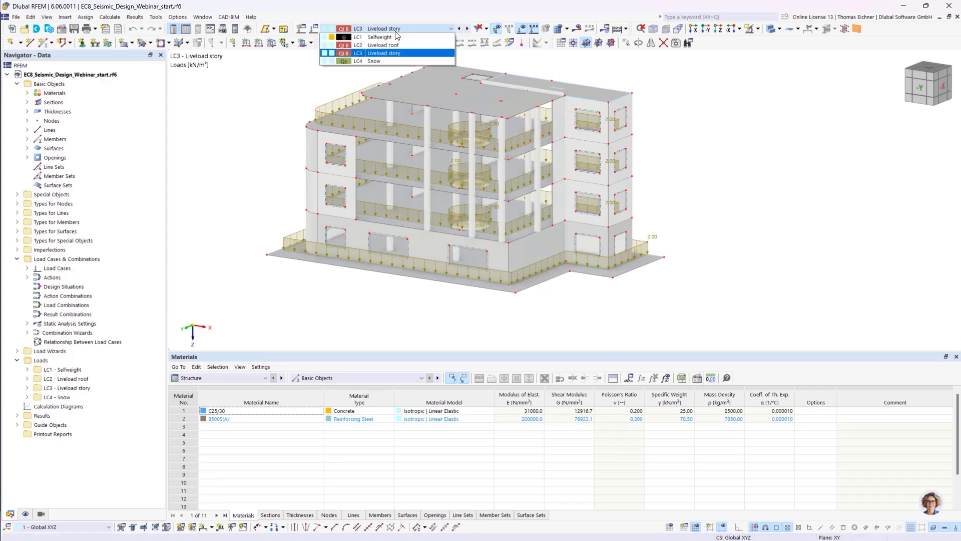
{"action": "left_click", "coordinate": [370, 61]}
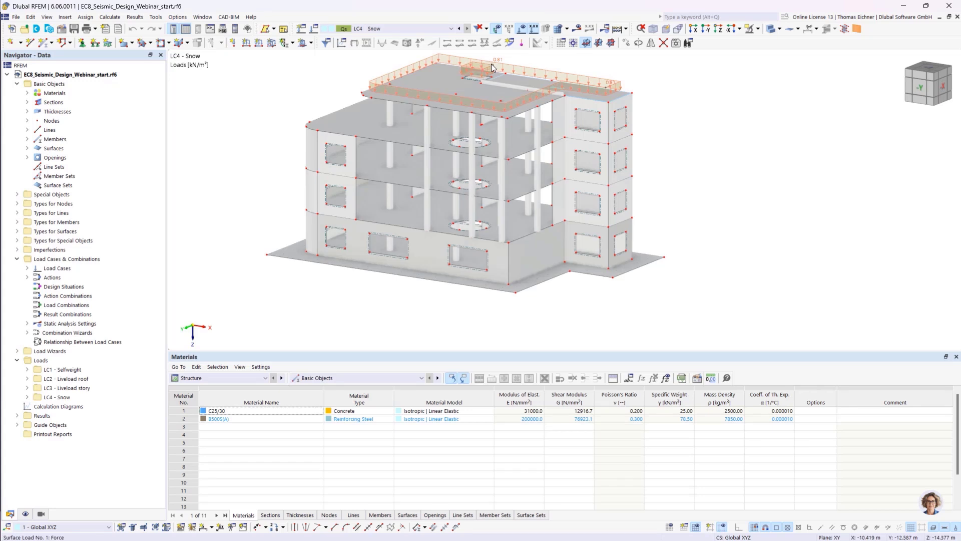
{"action": "mouse_move", "coordinate": [491, 65]}
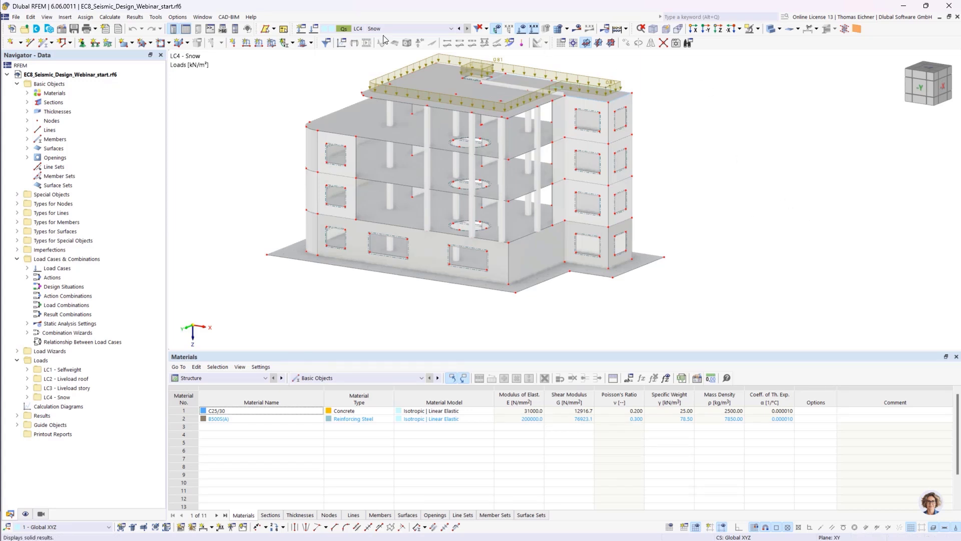
{"action": "left_click", "coordinate": [360, 31]}
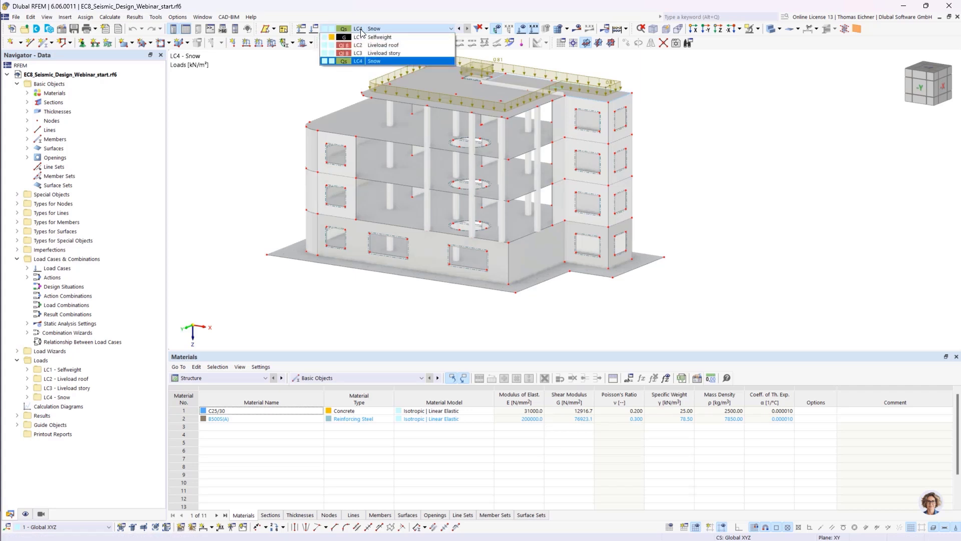
{"action": "left_click", "coordinate": [362, 32]}
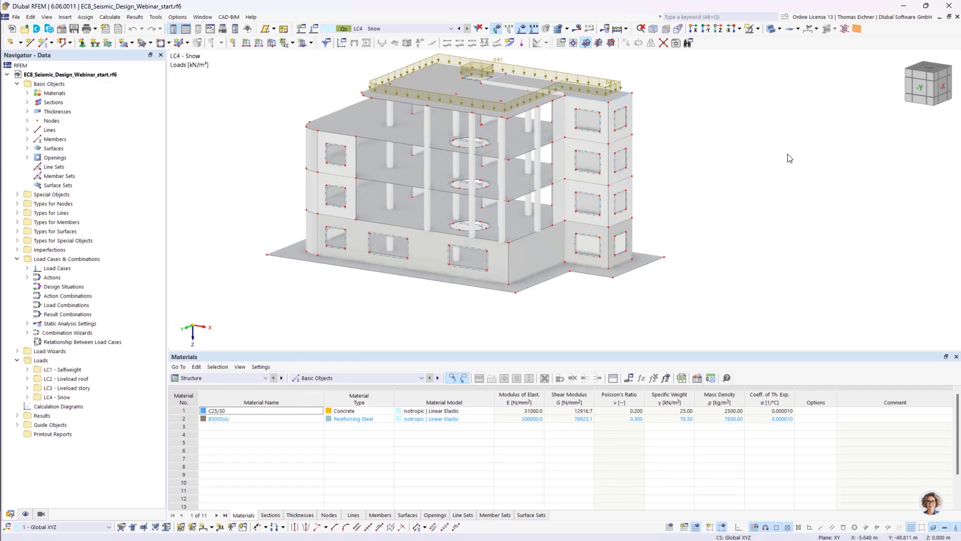
{"action": "left_click", "coordinate": [380, 28]}
{"action": "left_click", "coordinate": [381, 37]}
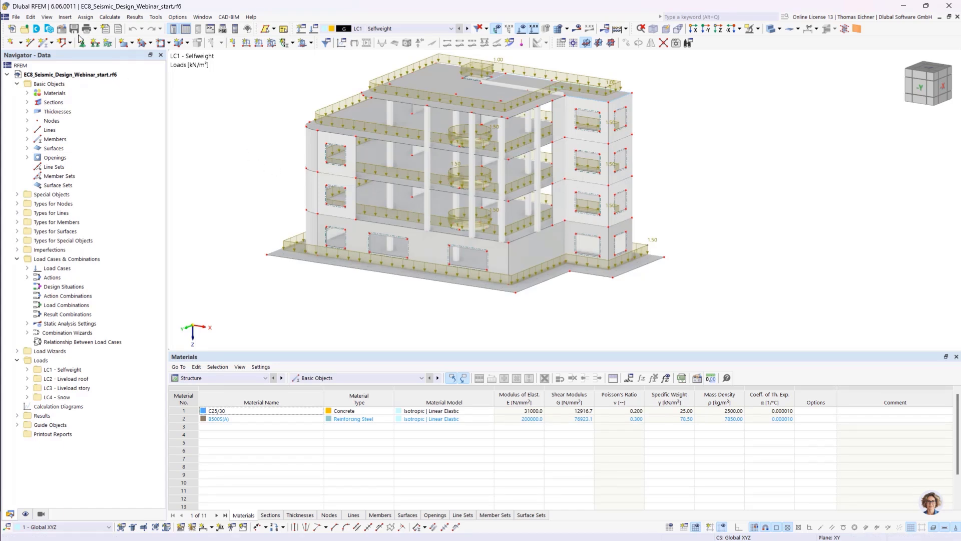
Activate the Modal Analysis add-on in the model's base data
{"action": "left_click", "coordinate": [62, 29]}
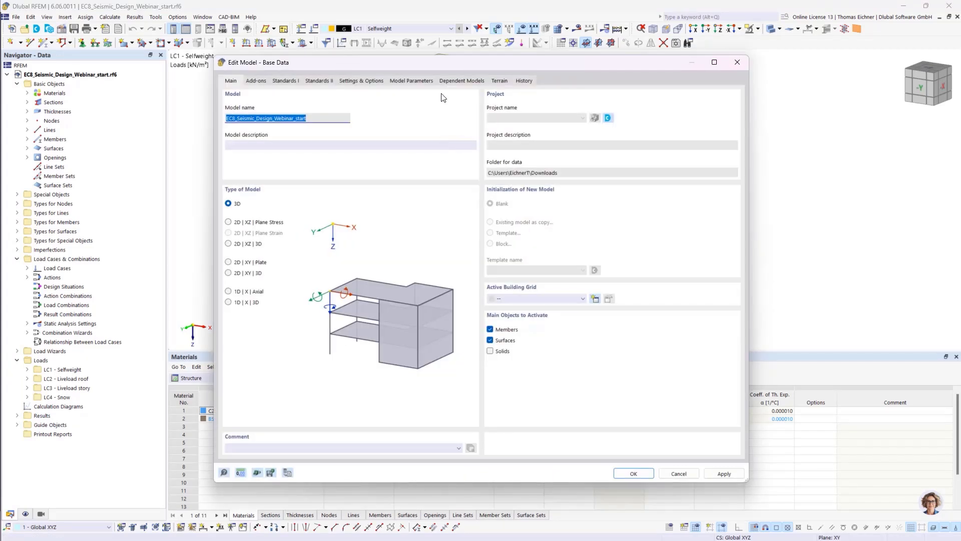
{"action": "left_click_drag", "start_coordinate": [434, 61], "coordinate": [451, 48]}
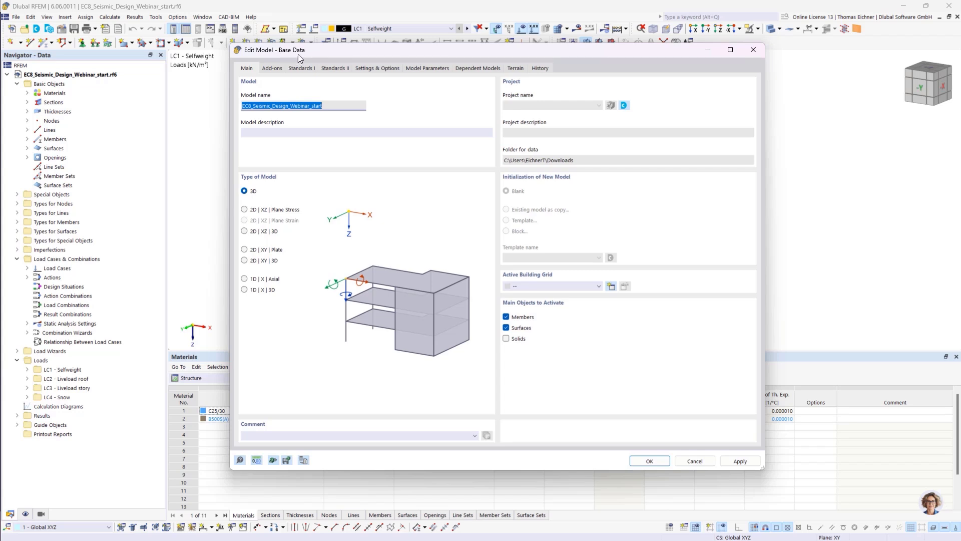
{"action": "left_click", "coordinate": [273, 69]}
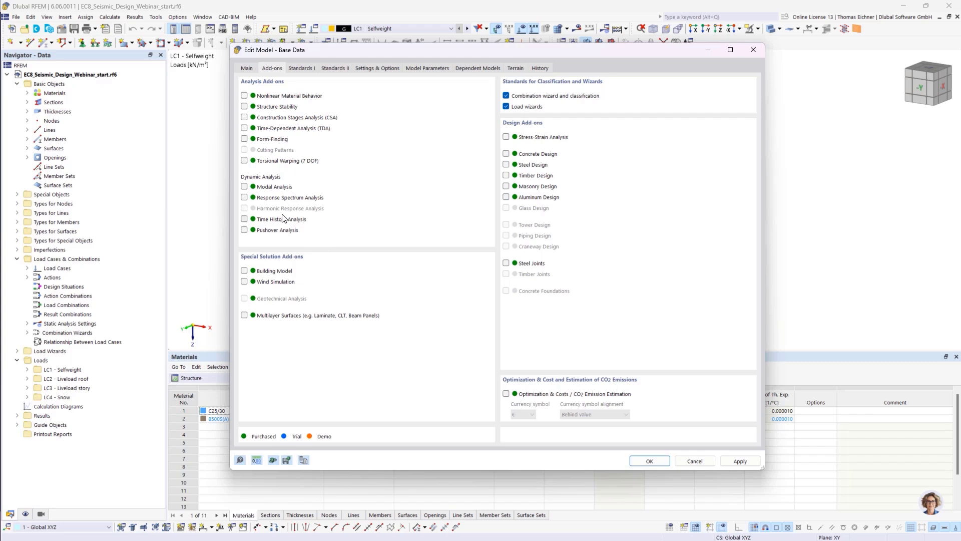
{"action": "left_click", "coordinate": [245, 187]}
{"action": "left_click", "coordinate": [245, 197]}
{"action": "left_click", "coordinate": [244, 271]}
{"action": "left_click", "coordinate": [506, 154]}
{"action": "left_click", "coordinate": [506, 154]}
{"action": "left_click", "coordinate": [244, 198]}
{"action": "left_click", "coordinate": [245, 270]}
Check the activated standards, including the one for dynamic analysis, and confirm the model's base data
{"action": "left_click", "coordinate": [301, 68]}
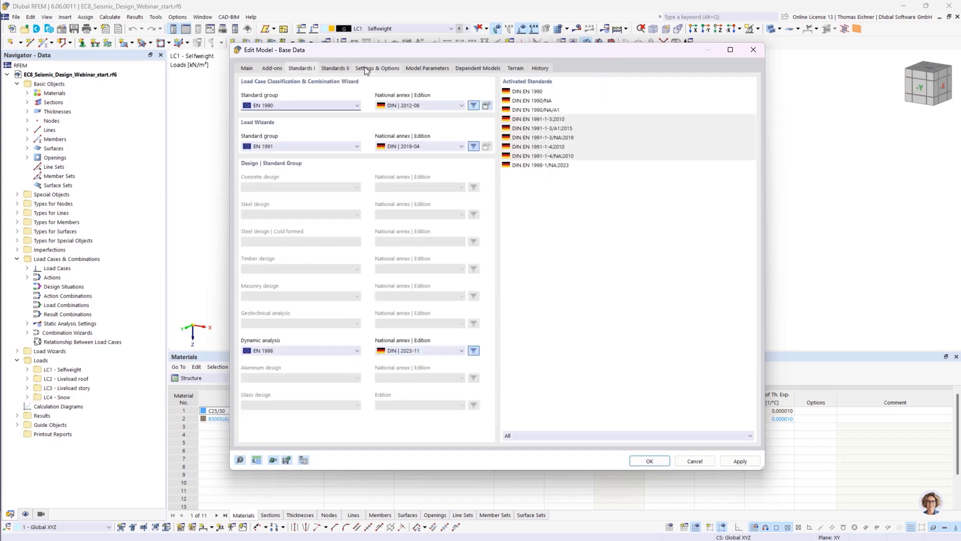
{"action": "left_click", "coordinate": [269, 70]}
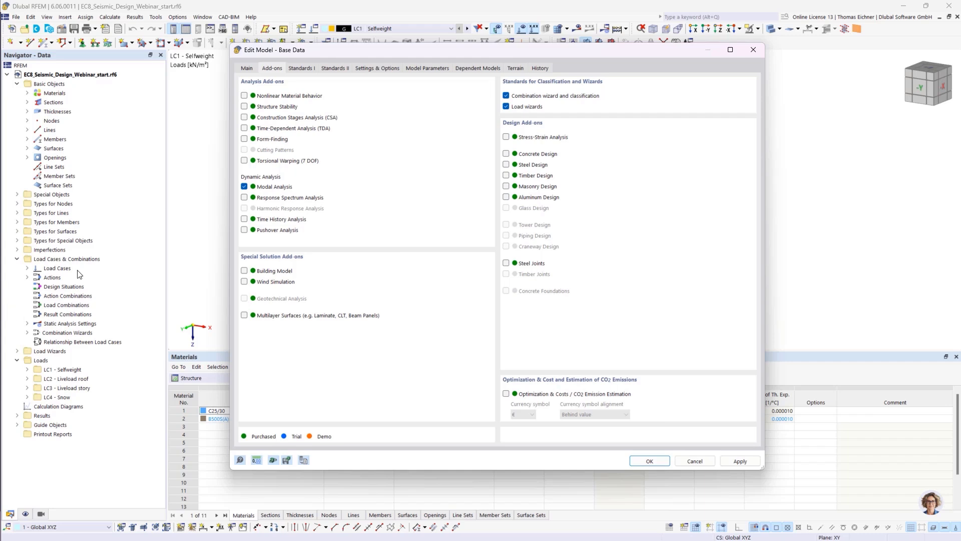
{"action": "left_click", "coordinate": [648, 461]}
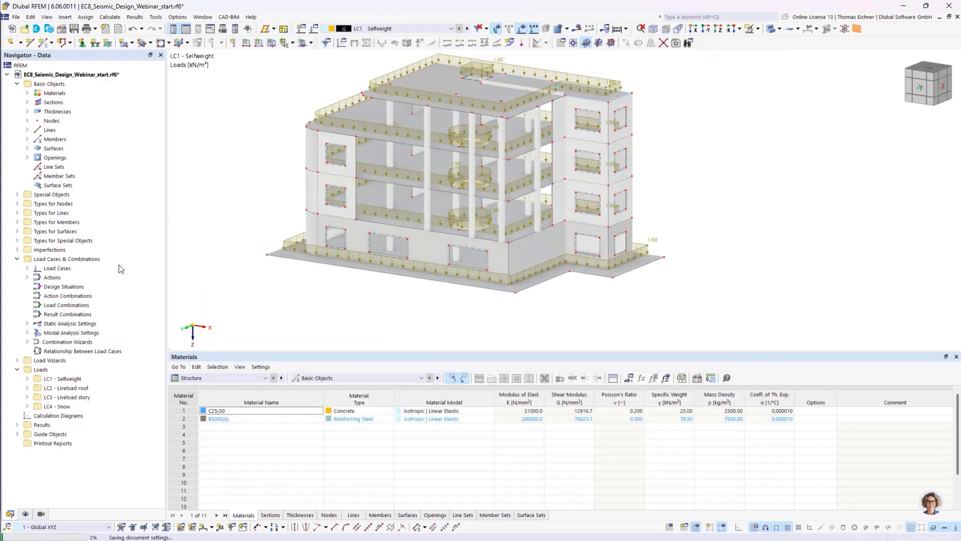
Add a new load case and set its analysis type to Modal Analysis
{"action": "left_click", "coordinate": [65, 333]}
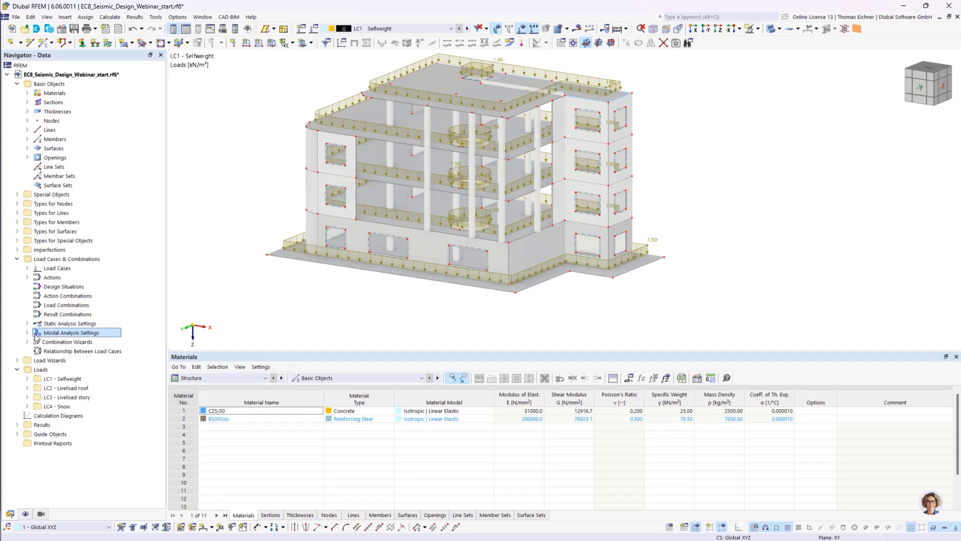
{"action": "left_click", "coordinate": [58, 260]}
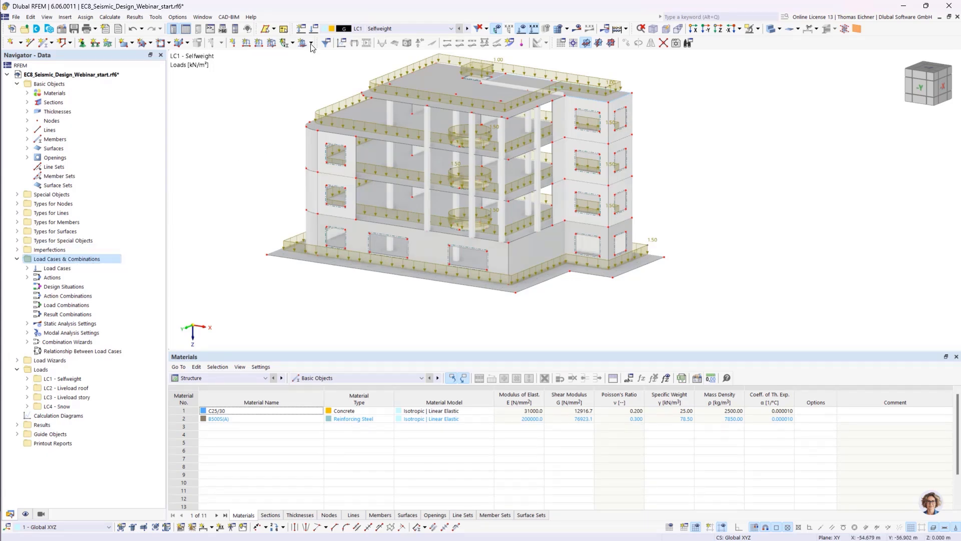
{"action": "left_click", "coordinate": [314, 29]}
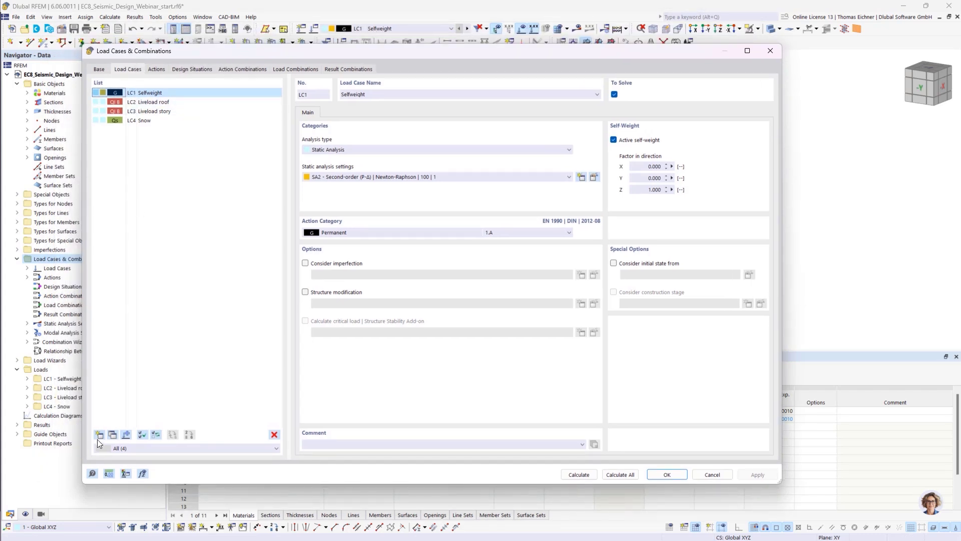
{"action": "left_click", "coordinate": [99, 434]}
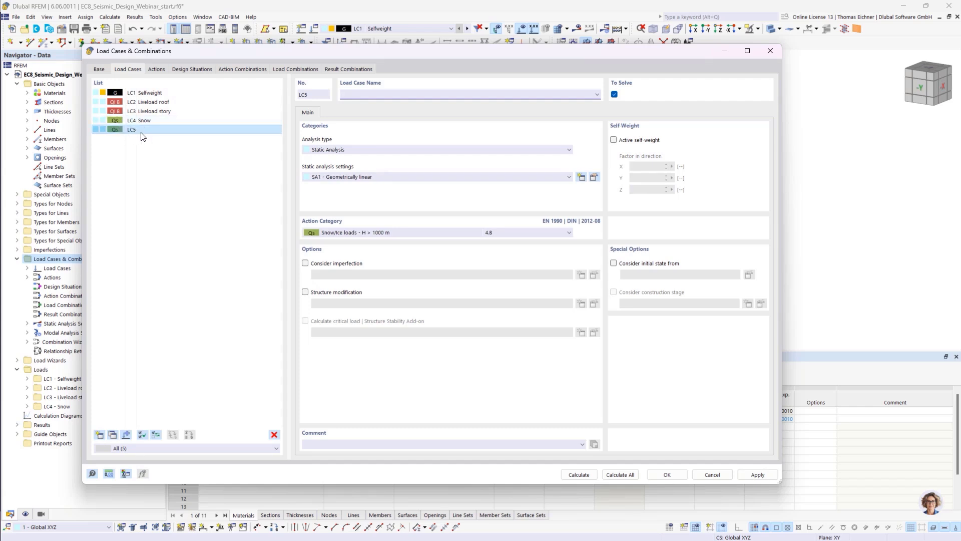
{"action": "left_click", "coordinate": [339, 150]}
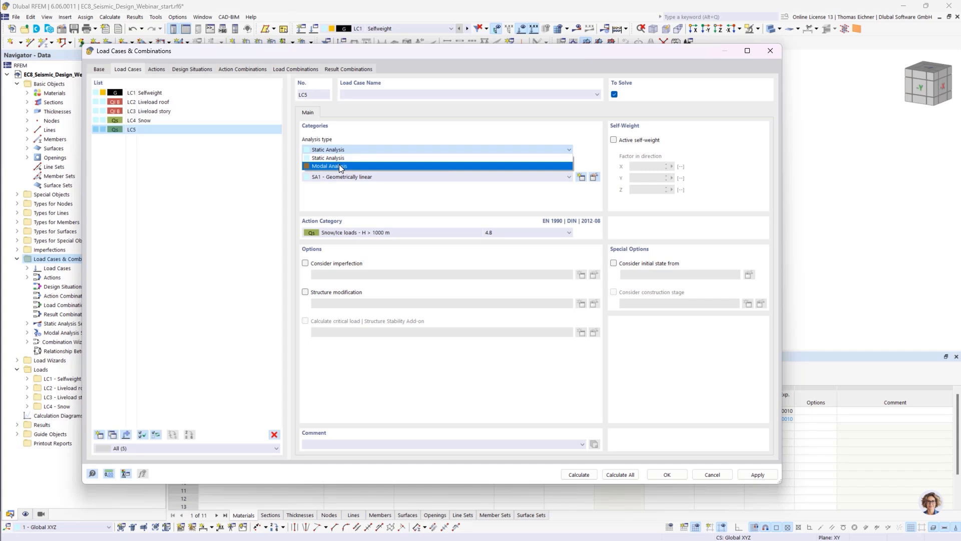
{"action": "left_click", "coordinate": [339, 164]}
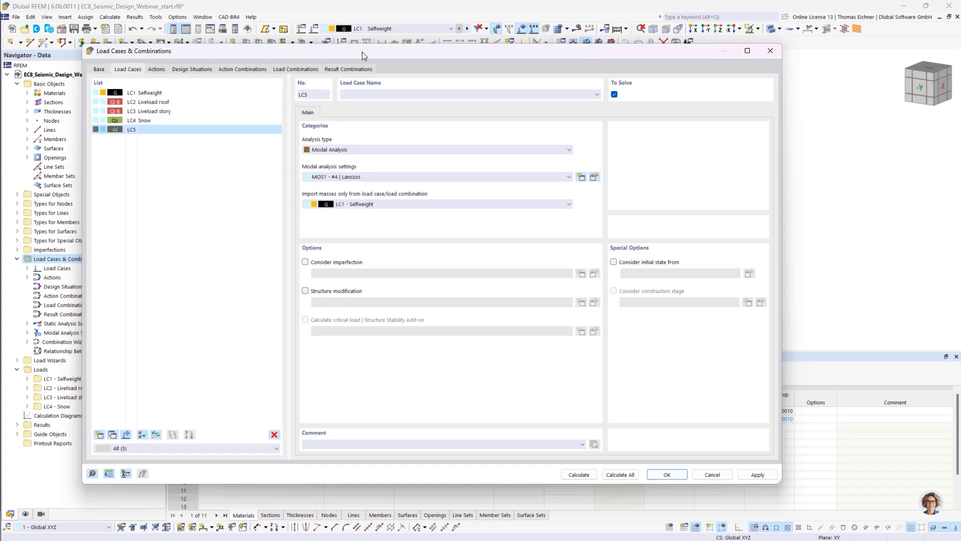
Select LC1 - Selfweight as the only source for importing masses into the new modal analysis load case
{"action": "left_click_drag", "start_coordinate": [362, 52], "coordinate": [339, 37]}
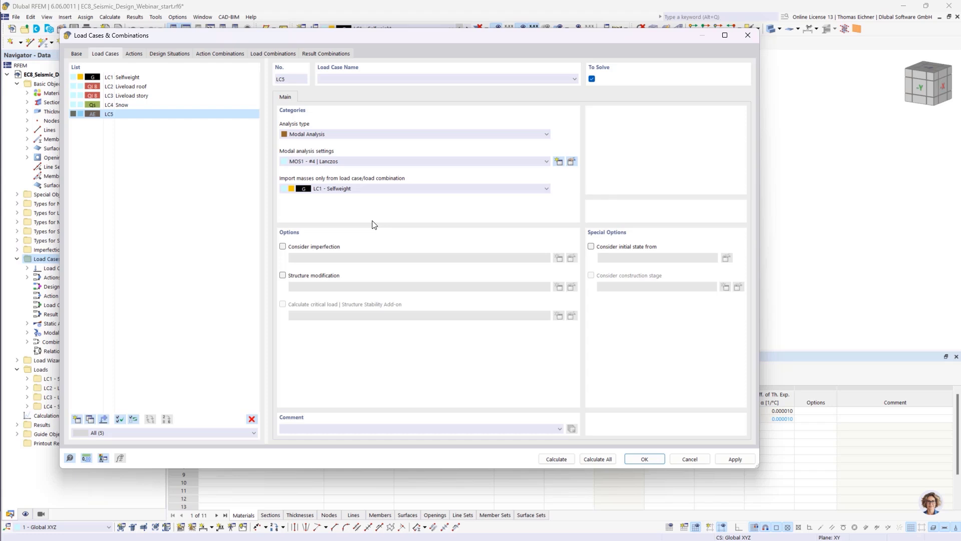
{"action": "left_click", "coordinate": [329, 188]}
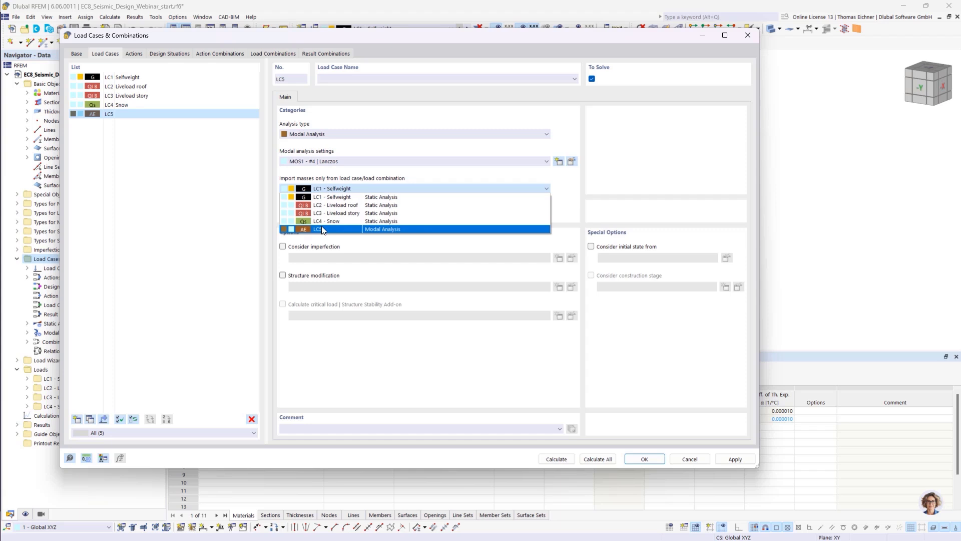
{"action": "left_click", "coordinate": [332, 198]}
{"action": "left_click", "coordinate": [333, 190]}
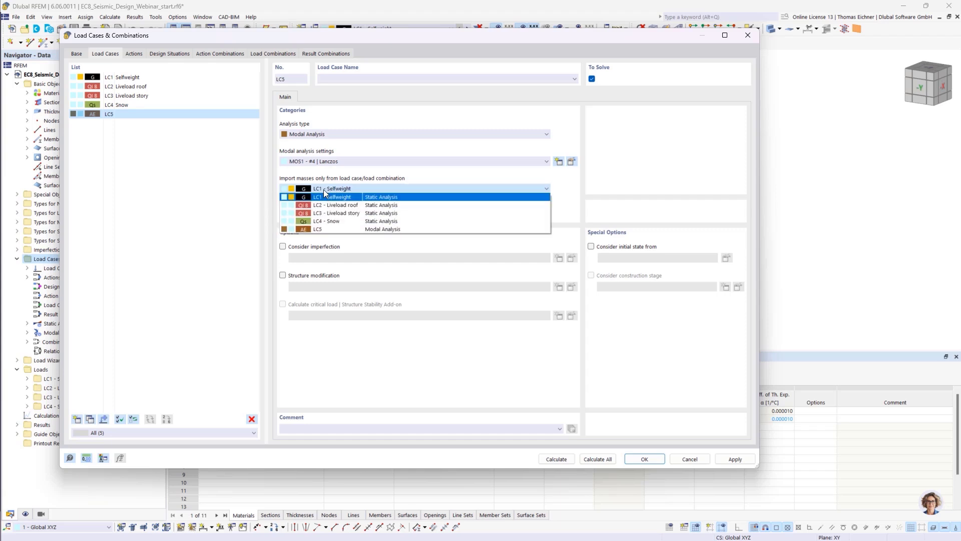
{"action": "left_click", "coordinate": [321, 197]}
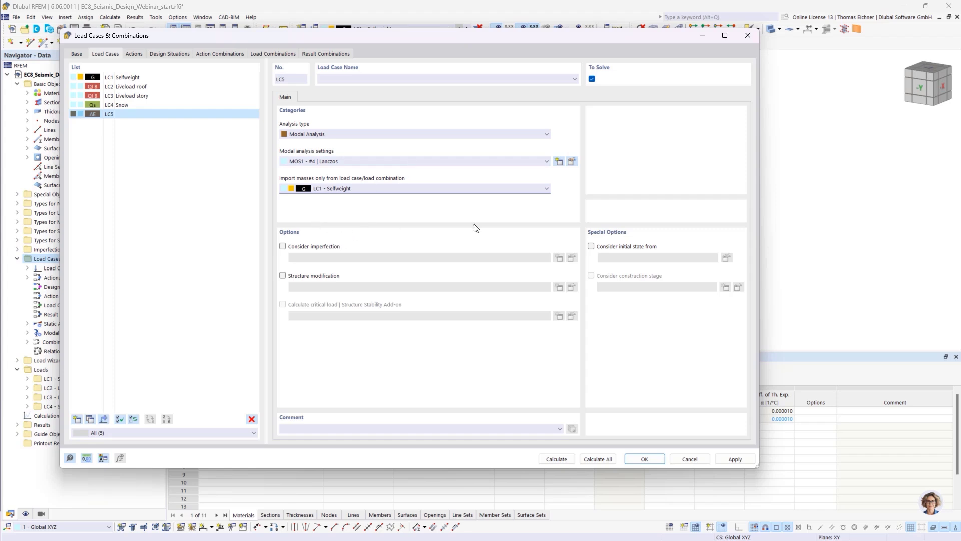
Open the load case's modal analysis settings for editing and select User-Defined as the method for determining the number of modes
{"action": "left_click", "coordinate": [568, 161]}
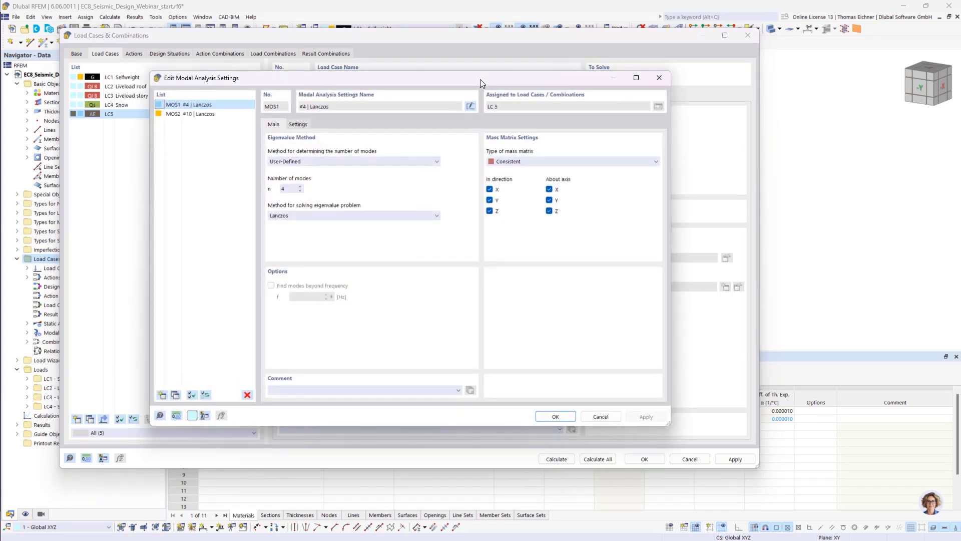
{"action": "left_click_drag", "start_coordinate": [480, 79], "coordinate": [502, 90]}
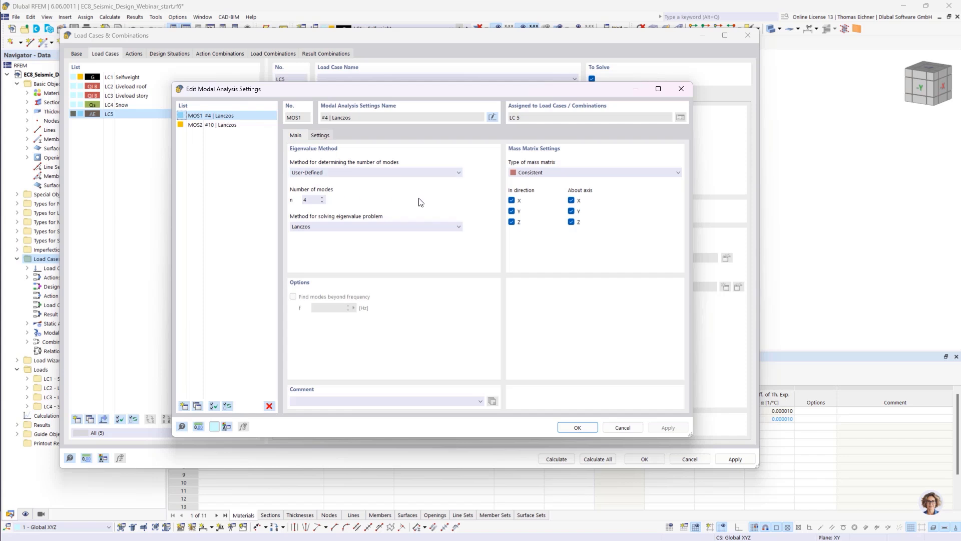
{"action": "left_click", "coordinate": [388, 175]}
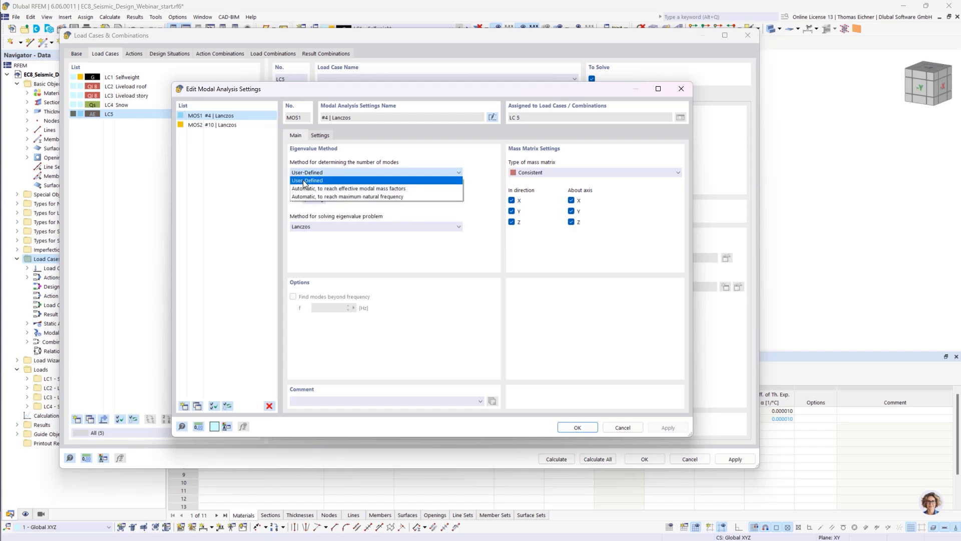
{"action": "left_click", "coordinate": [305, 181]}
{"action": "left_click_drag", "start_coordinate": [315, 199], "coordinate": [294, 199]}
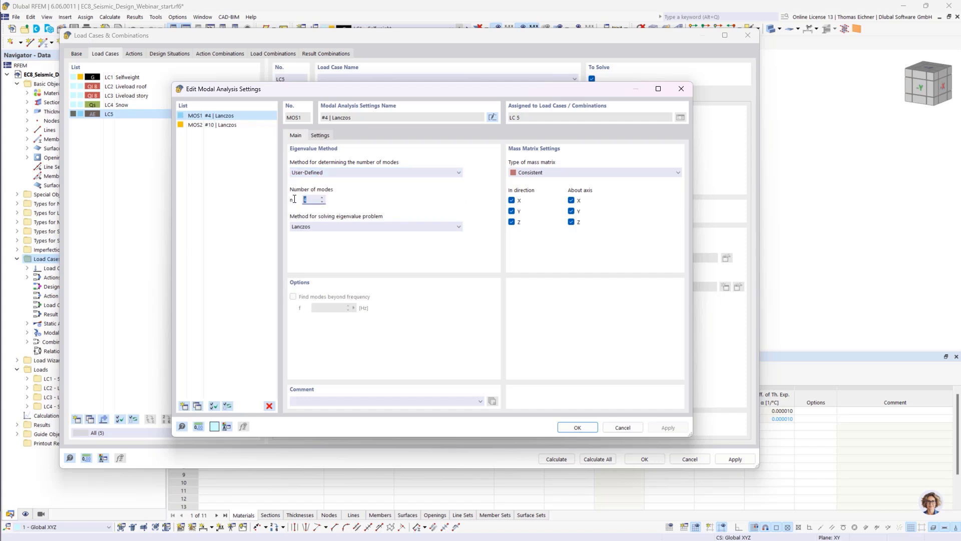
{"action": "left_click", "coordinate": [340, 172]}
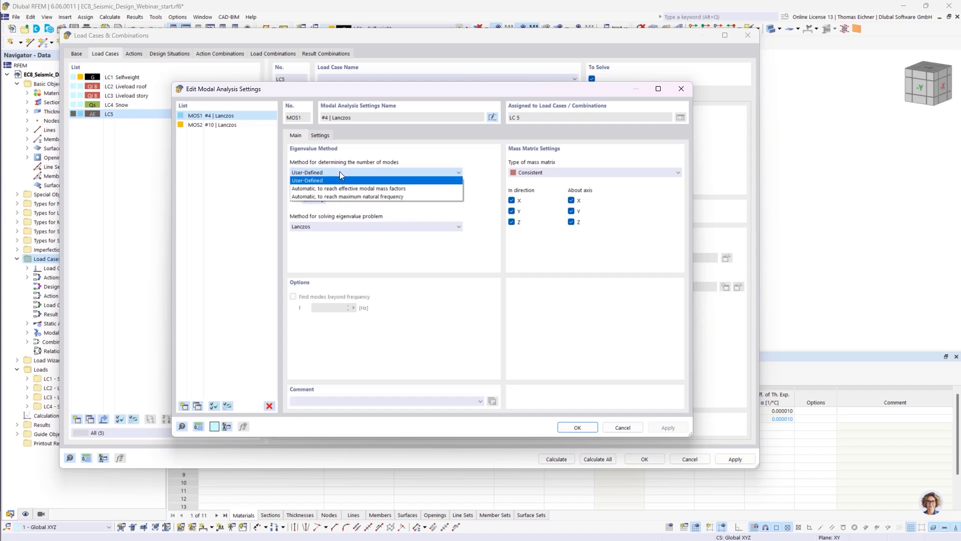
{"action": "left_click", "coordinate": [340, 172]}
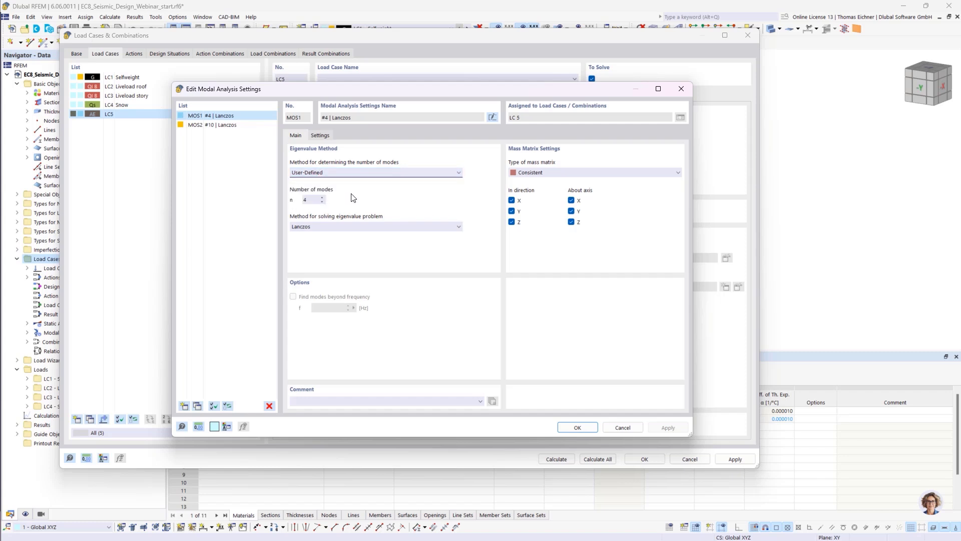
Switch the method for determining the number of modes to Automatic, to reach effective modal mass factors
{"action": "left_click", "coordinate": [324, 173]}
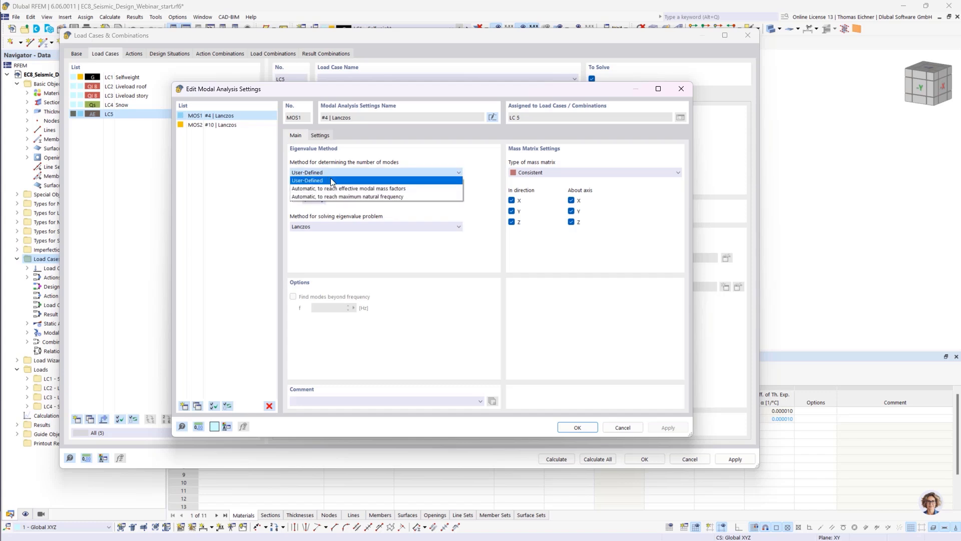
{"action": "left_click", "coordinate": [405, 191]}
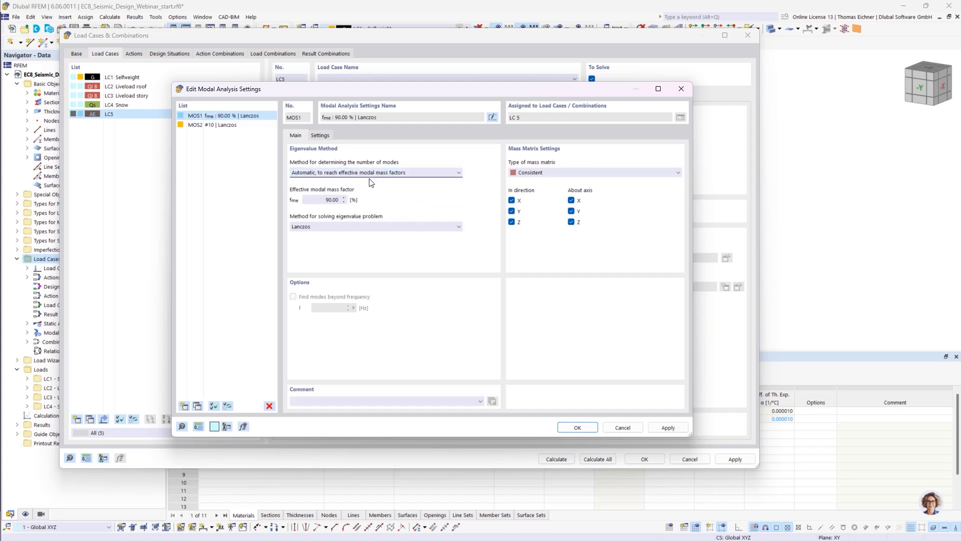
{"action": "left_click", "coordinate": [317, 200]}
{"action": "left_click_drag", "start_coordinate": [320, 201], "coordinate": [361, 201]}
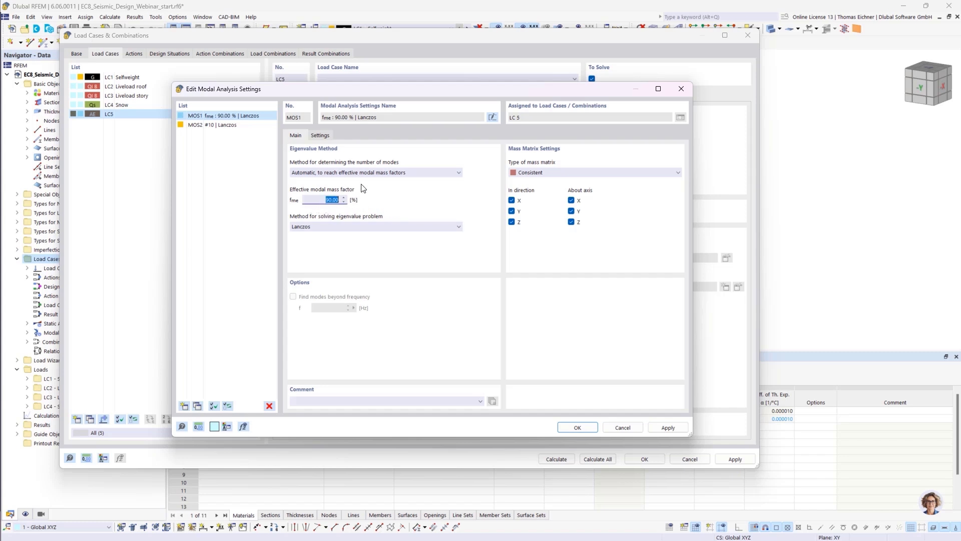
{"action": "left_click", "coordinate": [325, 201]}
{"action": "left_click", "coordinate": [379, 175]}
{"action": "left_click", "coordinate": [379, 175]}
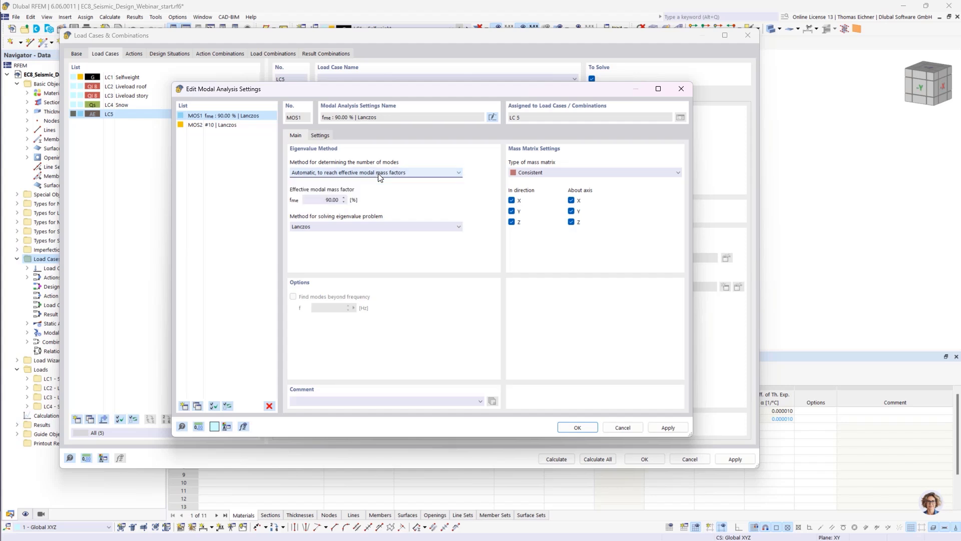
{"action": "left_click", "coordinate": [322, 203]}
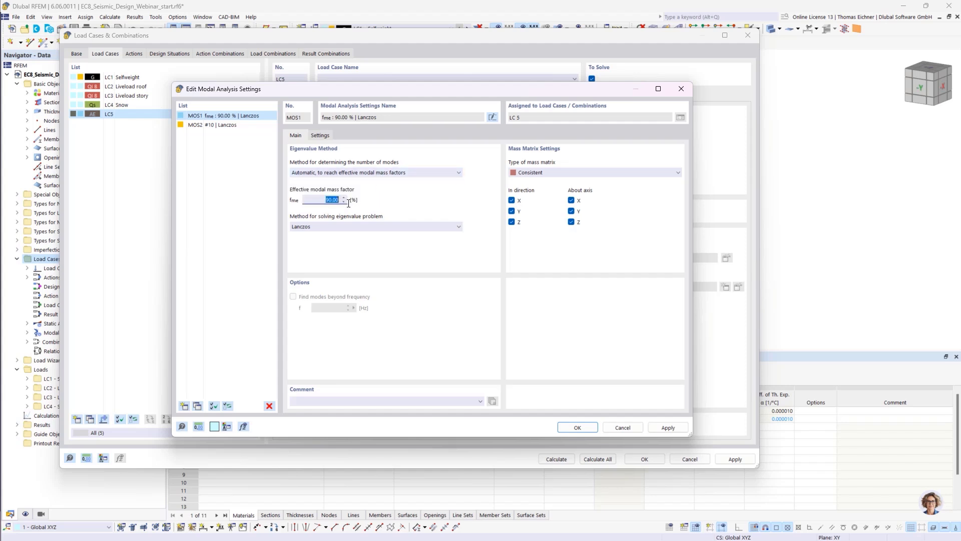
{"action": "left_click", "coordinate": [315, 202]}
Check the methods for solving the eigenvalue problem and try to confirm the modal analysis settings with Lanczos
{"action": "left_click", "coordinate": [388, 225]}
{"action": "left_click", "coordinate": [318, 227]}
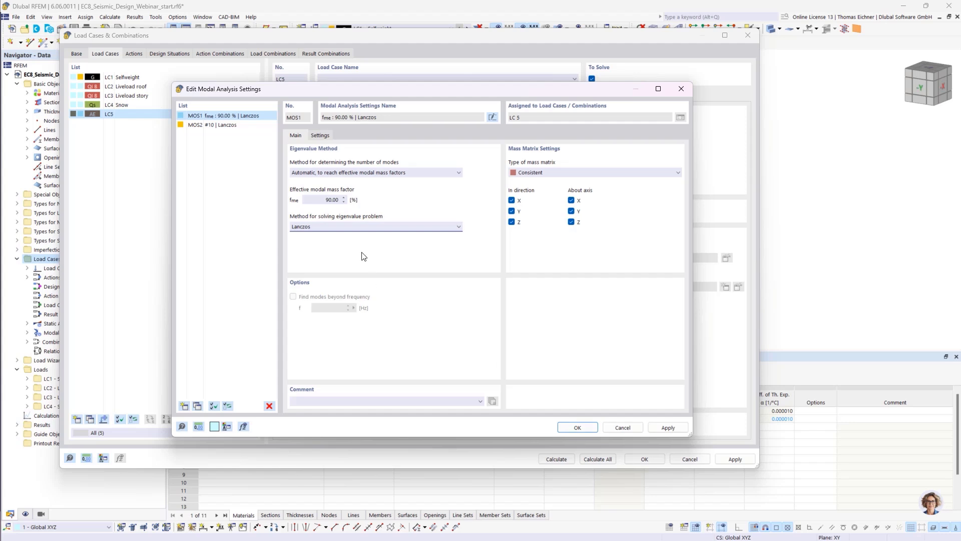
{"action": "left_click", "coordinate": [362, 228]}
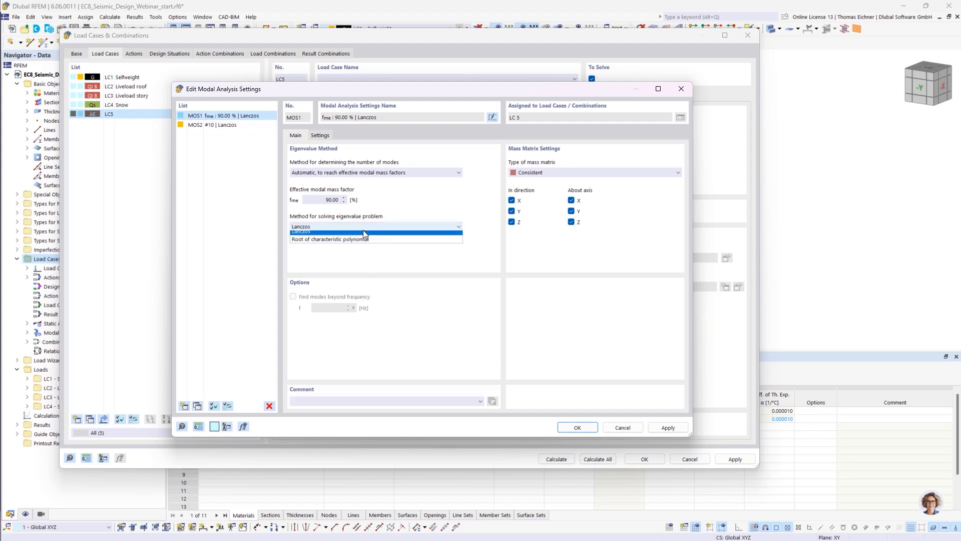
{"action": "left_click", "coordinate": [337, 225]}
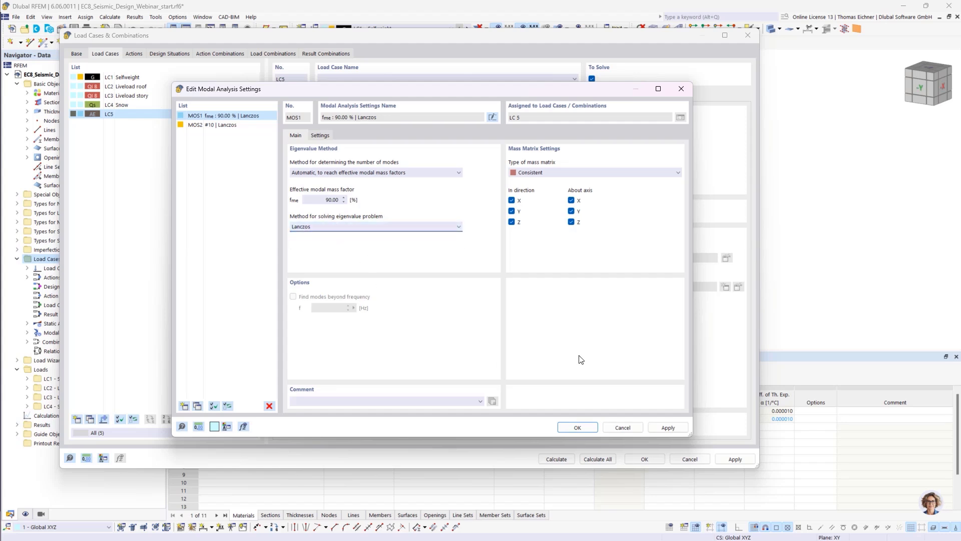
{"action": "left_click", "coordinate": [573, 429]}
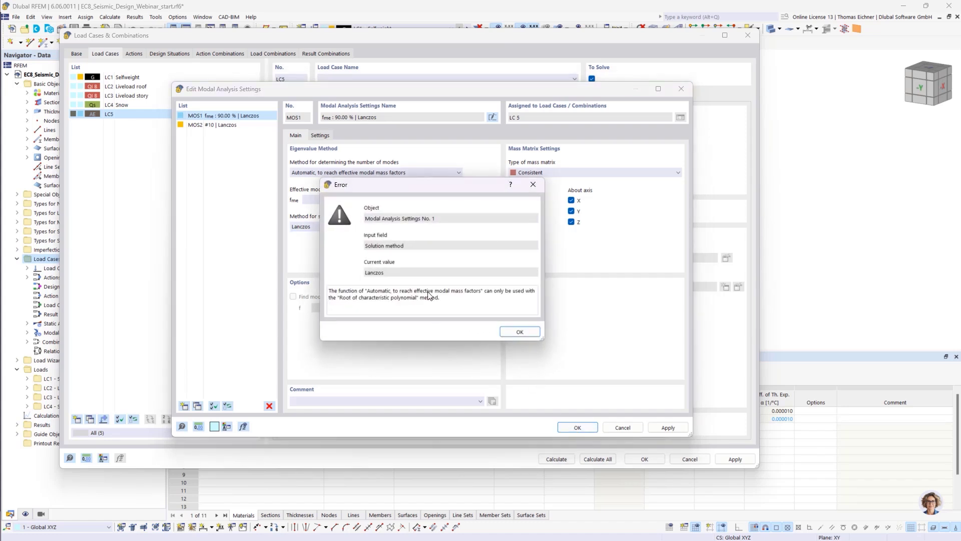
{"action": "left_click_drag", "start_coordinate": [449, 184], "coordinate": [647, 222]}
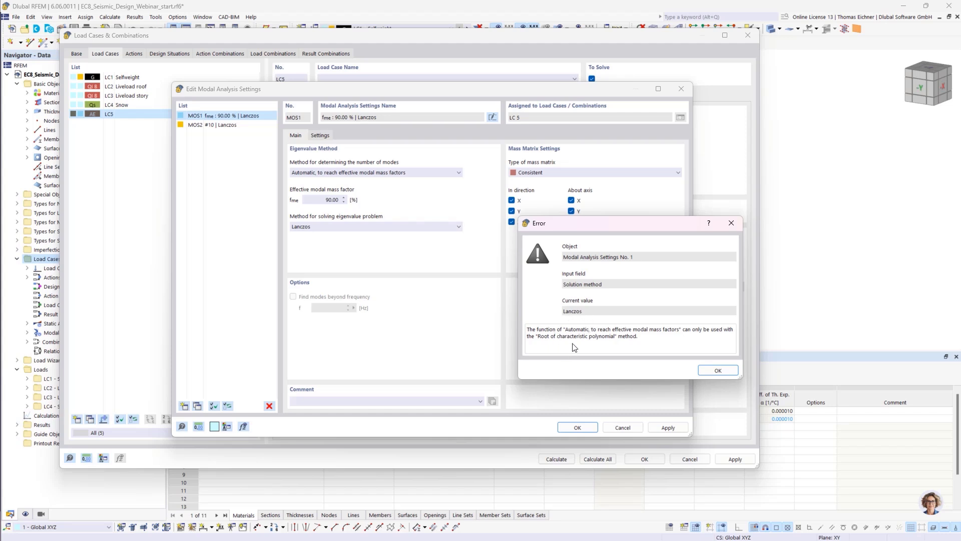
{"action": "left_click", "coordinate": [731, 223]}
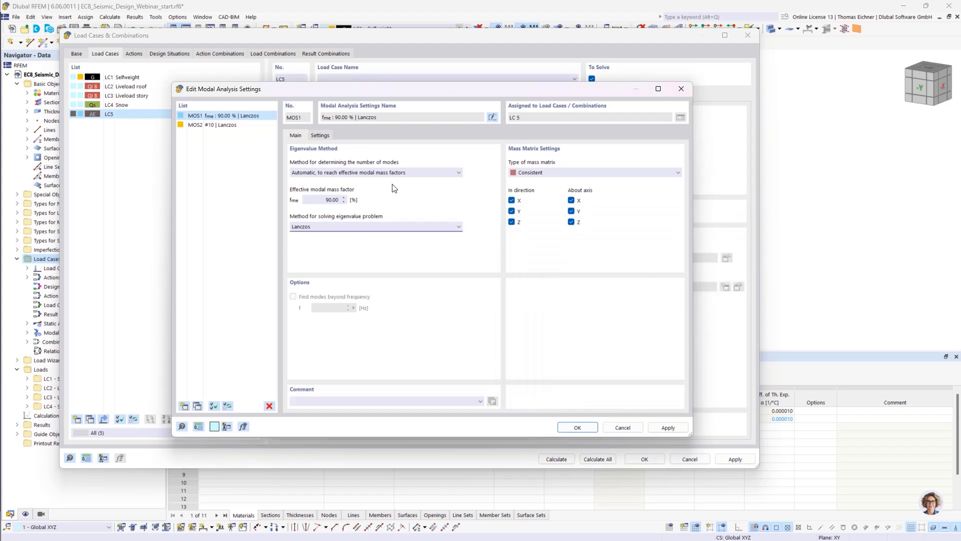
Switch the method for determining the number of modes to Automatic, to reach maximum natural frequency
{"action": "left_click", "coordinate": [359, 174]}
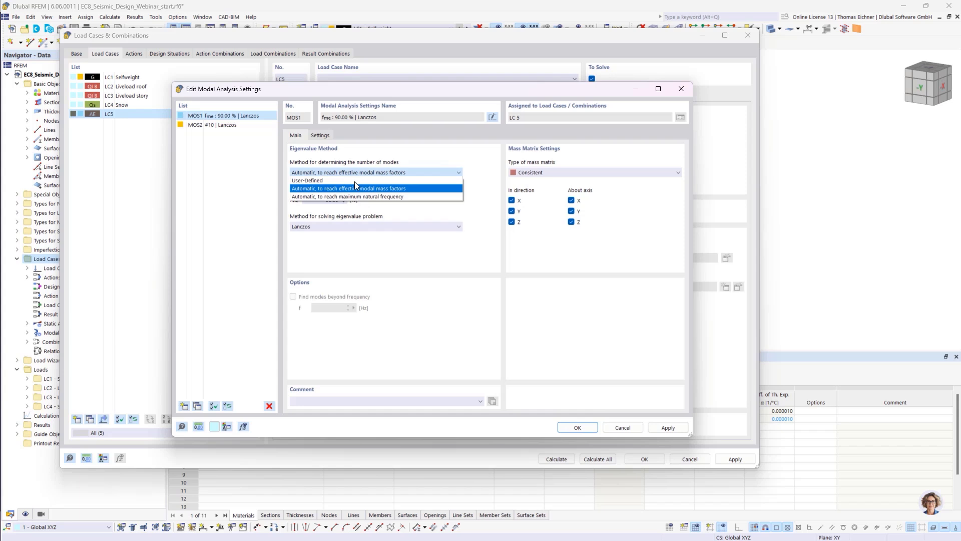
{"action": "left_click", "coordinate": [316, 197]}
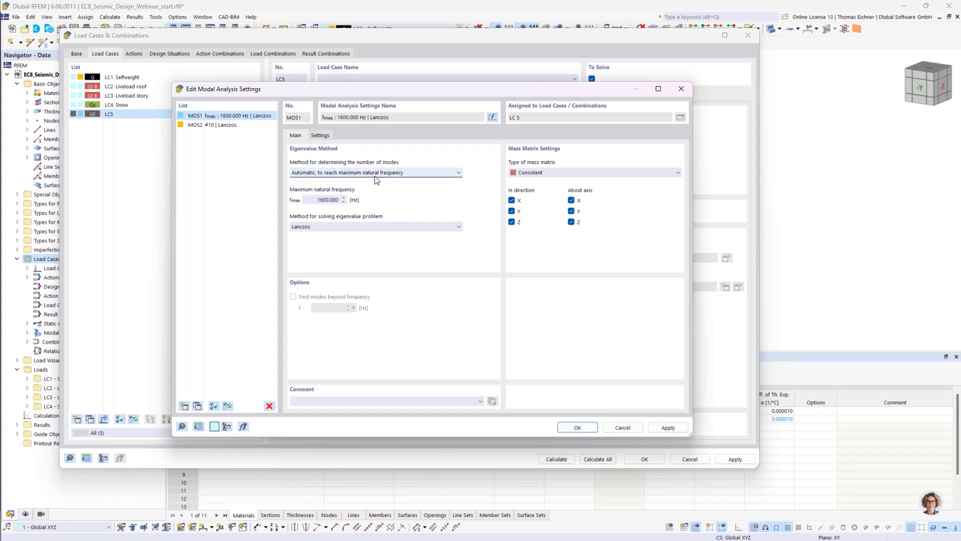
{"action": "double_click", "coordinate": [330, 200]}
{"action": "left_click", "coordinate": [313, 201]}
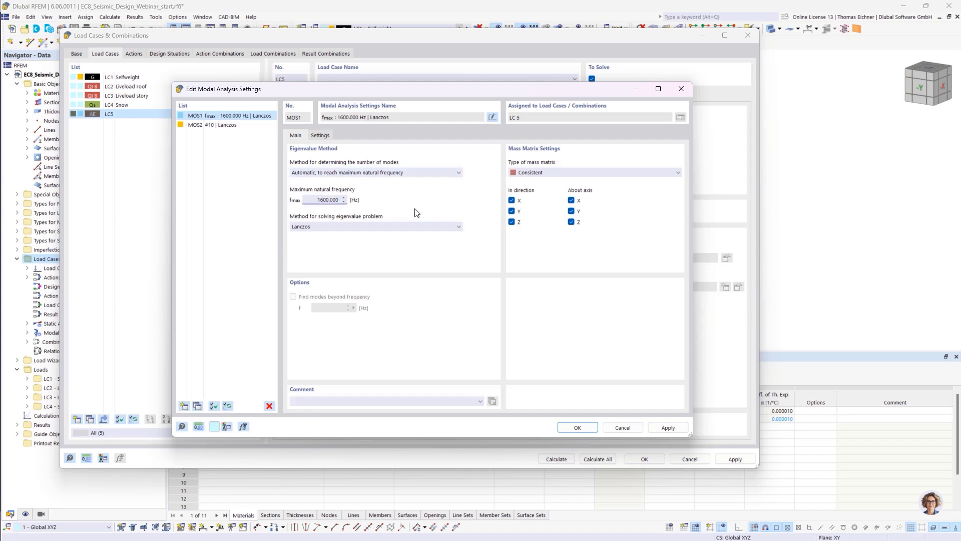
{"action": "double_click", "coordinate": [328, 201]}
Return the method for determining the number of modes to User-Defined and keep 4 modes
{"action": "left_click", "coordinate": [405, 174]}
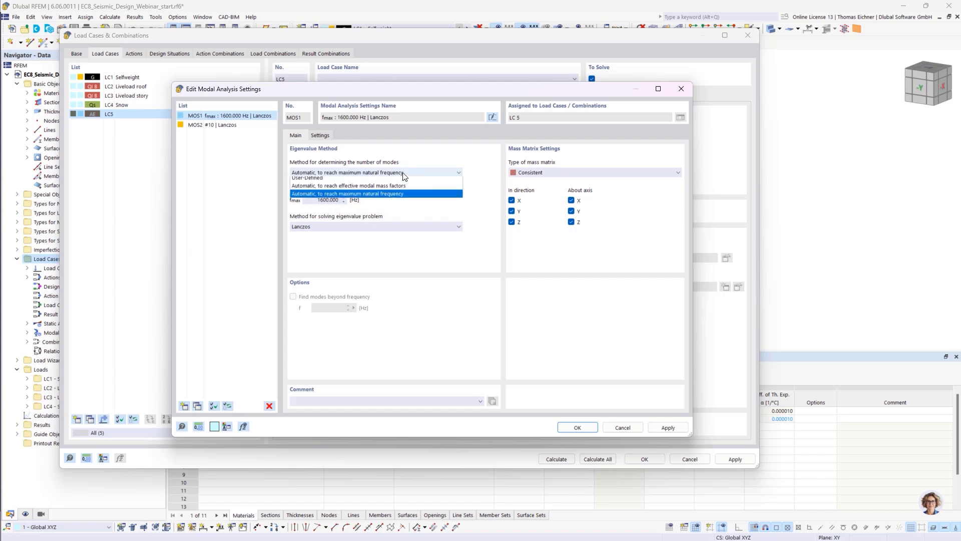
{"action": "left_click", "coordinate": [306, 182]}
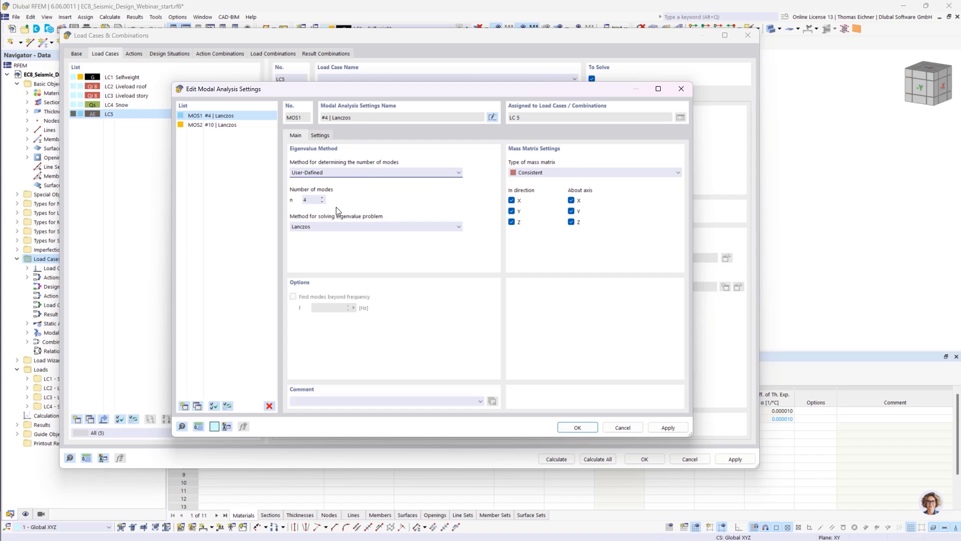
{"action": "left_click", "coordinate": [310, 199]}
{"action": "double_click", "coordinate": [310, 200]}
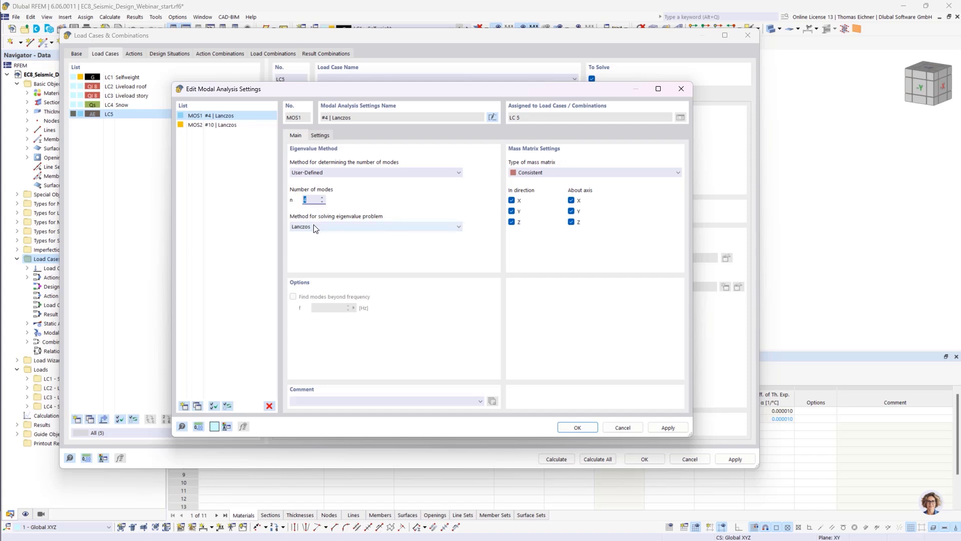
{"action": "key", "text": "Tab"}
Deactivate the masses in the Z direction and about the X and Y axes in the mass matrix settings
{"action": "left_click_drag", "start_coordinate": [432, 92], "coordinate": [667, 158]}
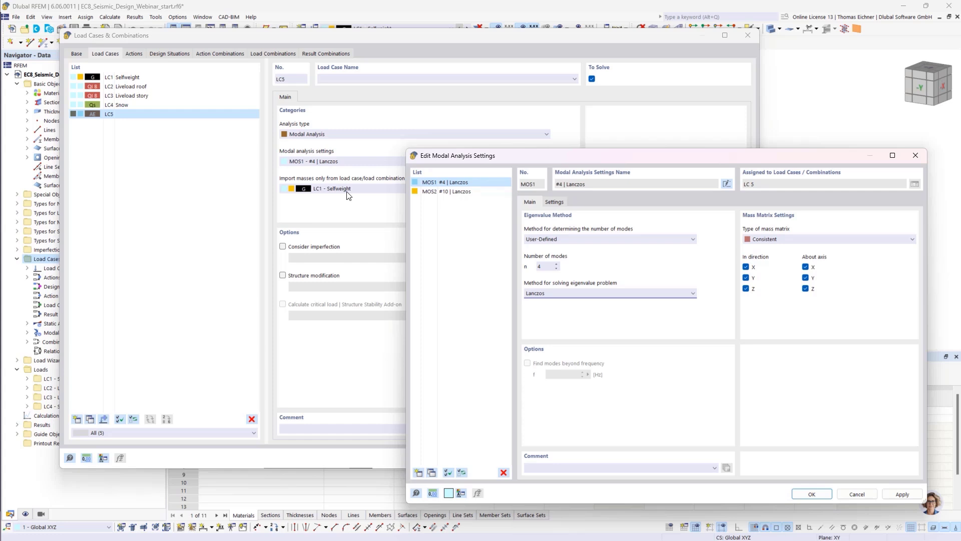
{"action": "left_click_drag", "start_coordinate": [567, 157], "coordinate": [360, 94]}
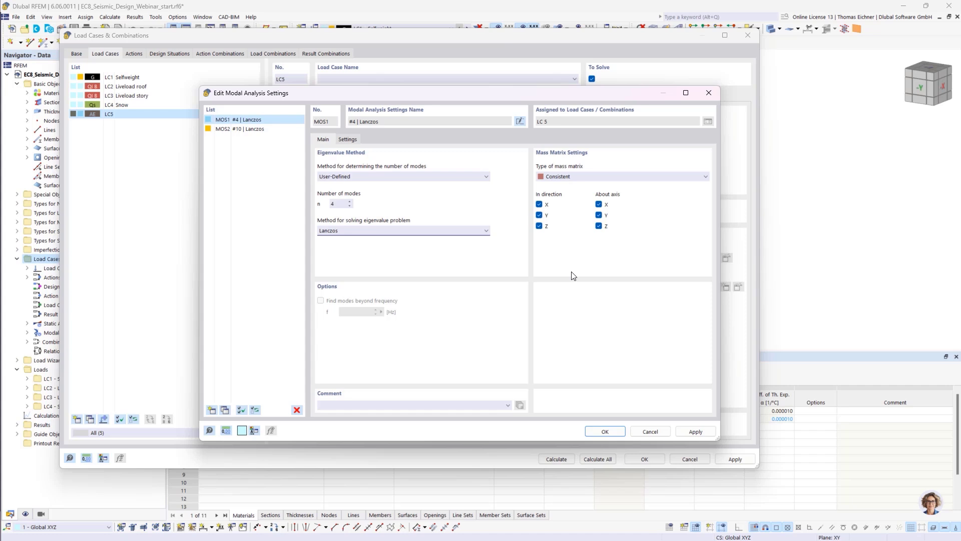
{"action": "left_click", "coordinate": [539, 226]}
{"action": "left_click", "coordinate": [599, 205]}
{"action": "left_click", "coordinate": [599, 215]}
Set the type of mass matrix to Diagonal and examine the other available mass matrix types
{"action": "left_click", "coordinate": [580, 178]}
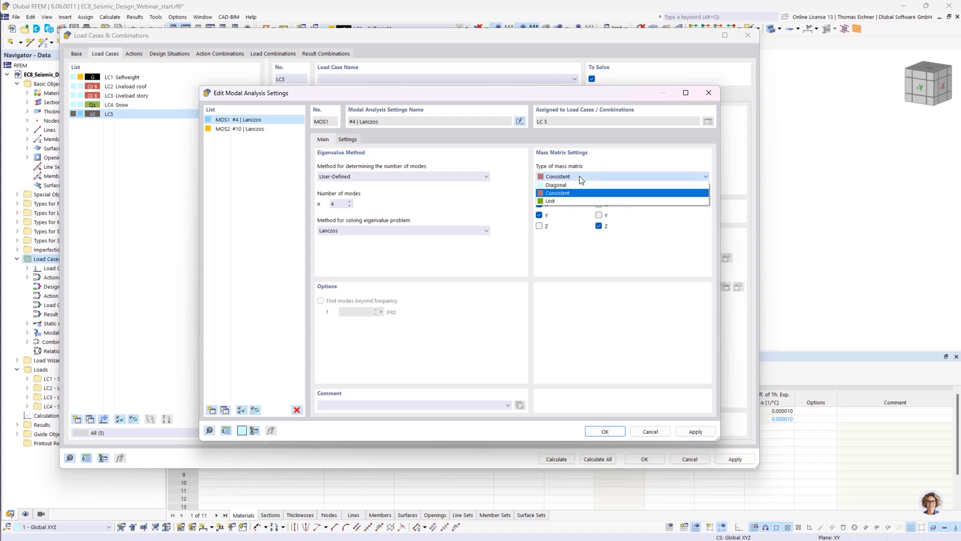
{"action": "left_click", "coordinate": [580, 178]}
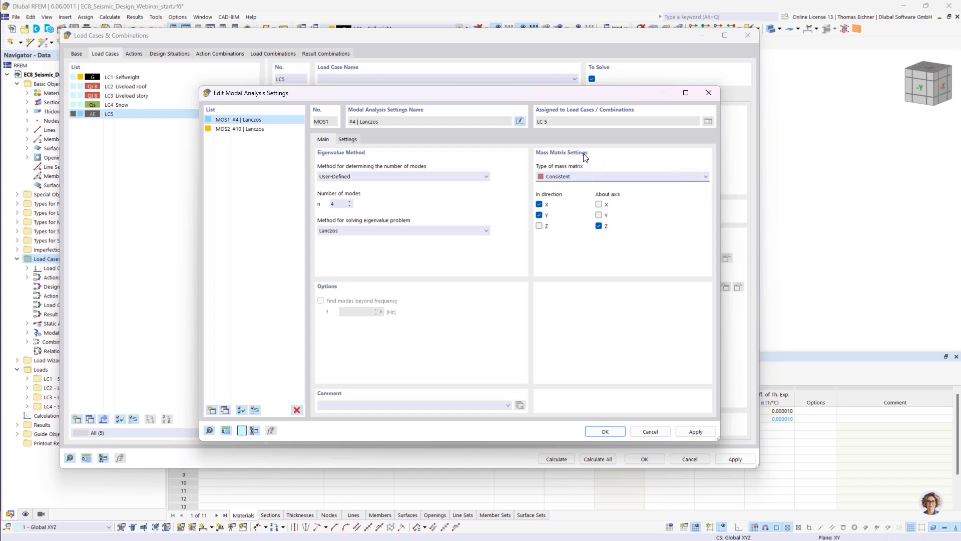
{"action": "left_click", "coordinate": [598, 178]}
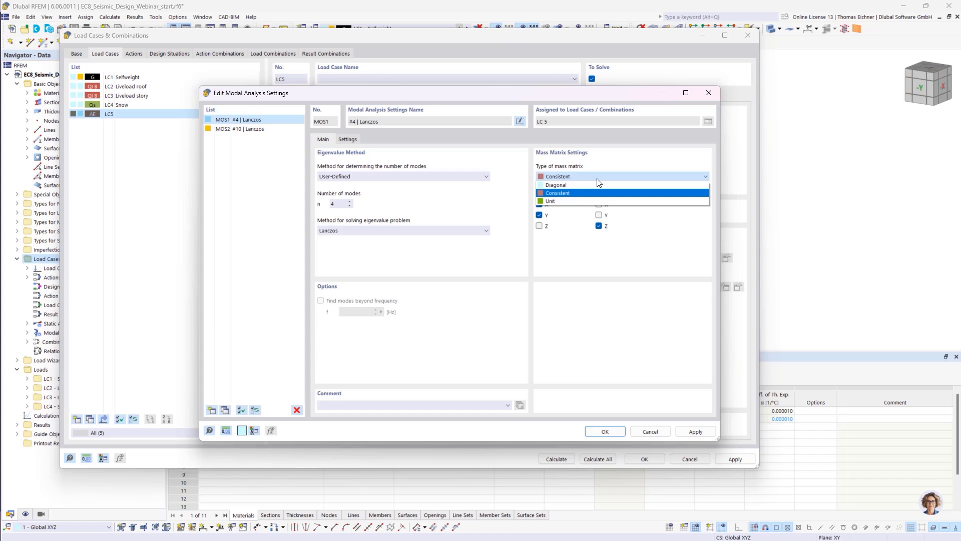
{"action": "left_click", "coordinate": [565, 184]}
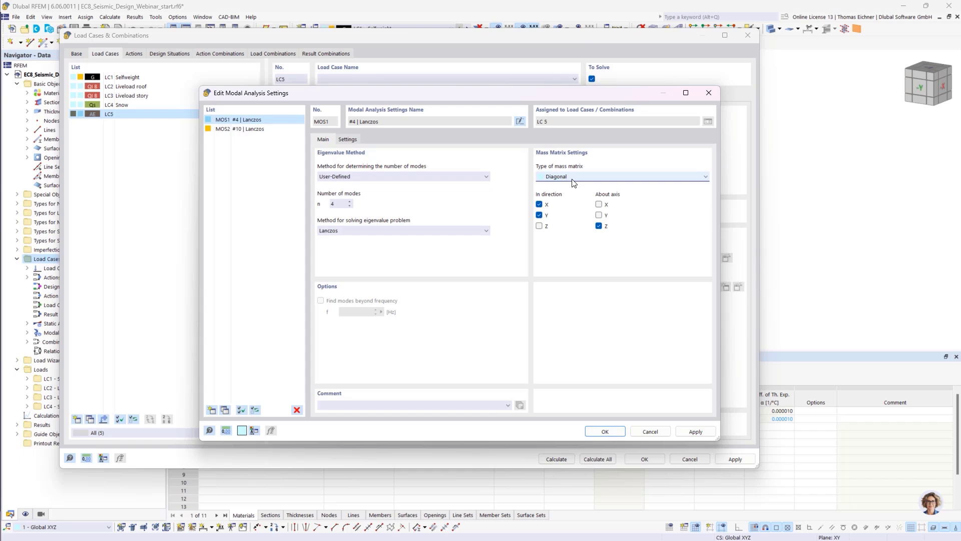
{"action": "left_click", "coordinate": [572, 179]}
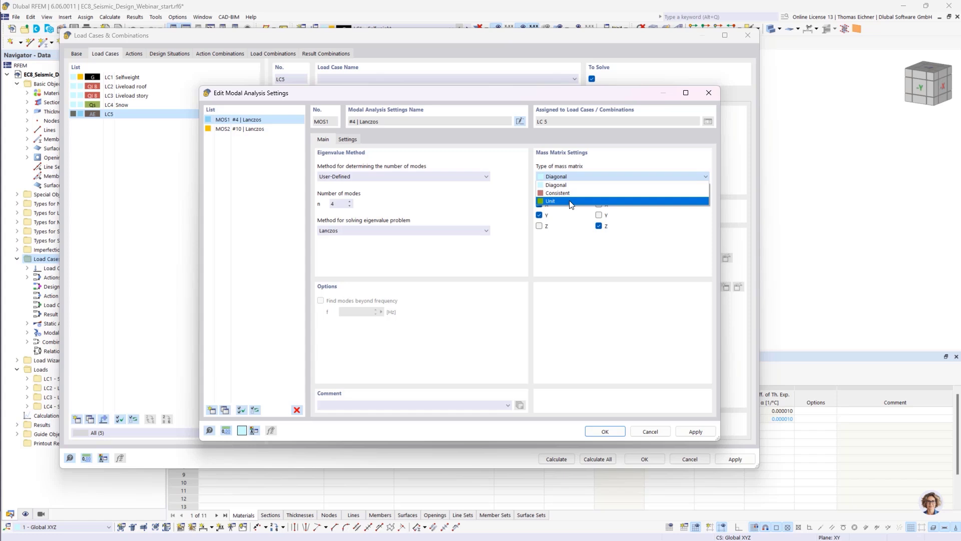
{"action": "left_click", "coordinate": [579, 277]}
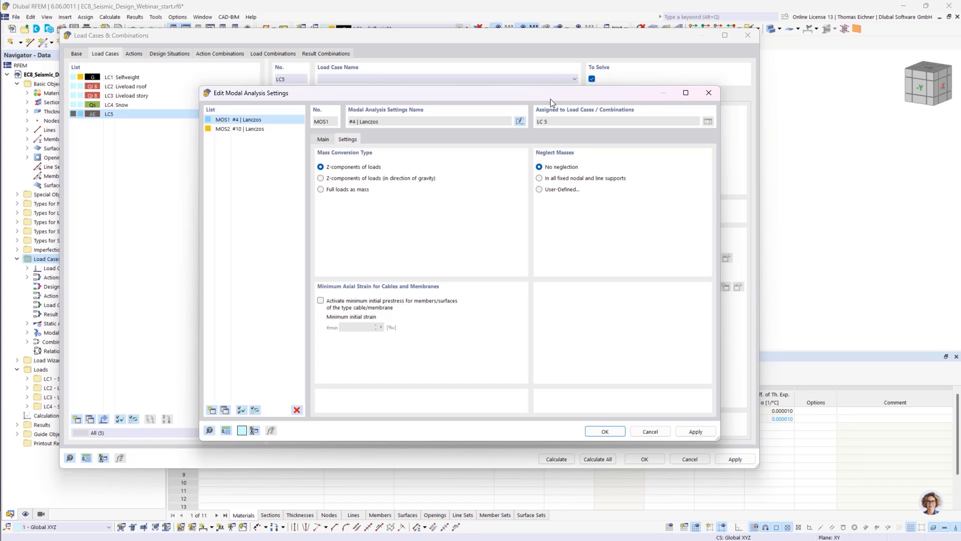
Accept the modal analysis settings and calculate load case LC5 without considering an initial state
{"action": "left_click_drag", "start_coordinate": [550, 100], "coordinate": [497, 93]}
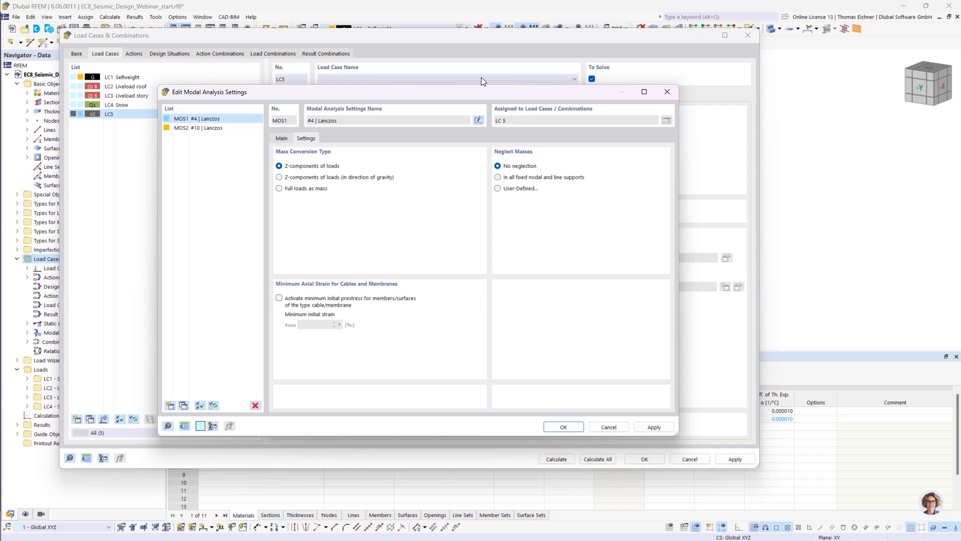
{"action": "left_click", "coordinate": [563, 427]}
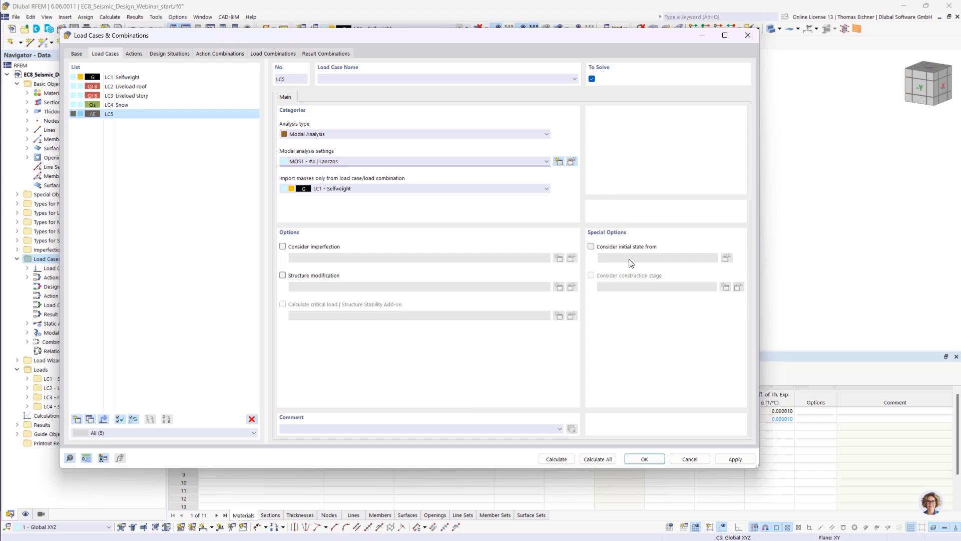
{"action": "left_click", "coordinate": [591, 246]}
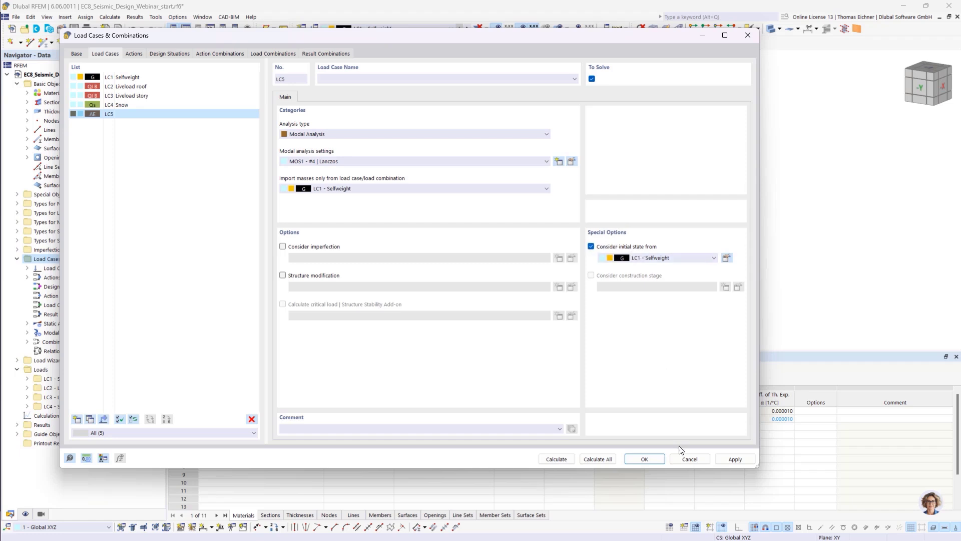
{"action": "left_click", "coordinate": [591, 246]}
{"action": "left_click", "coordinate": [557, 459]}
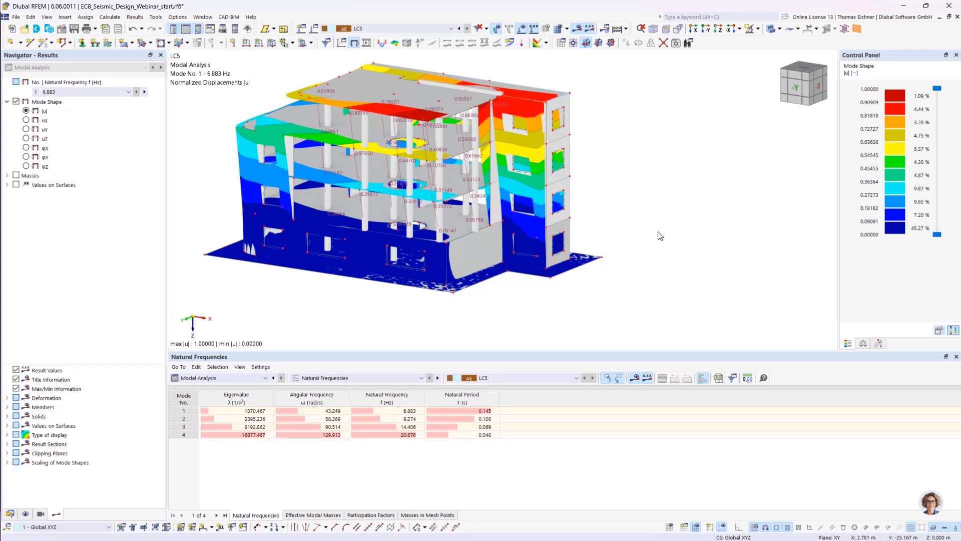
Examine the shape of mode 1 on the building in perspective and looking along the X axis
{"action": "middle_click_drag", "start_coordinate": [656, 234], "coordinate": [721, 238]}
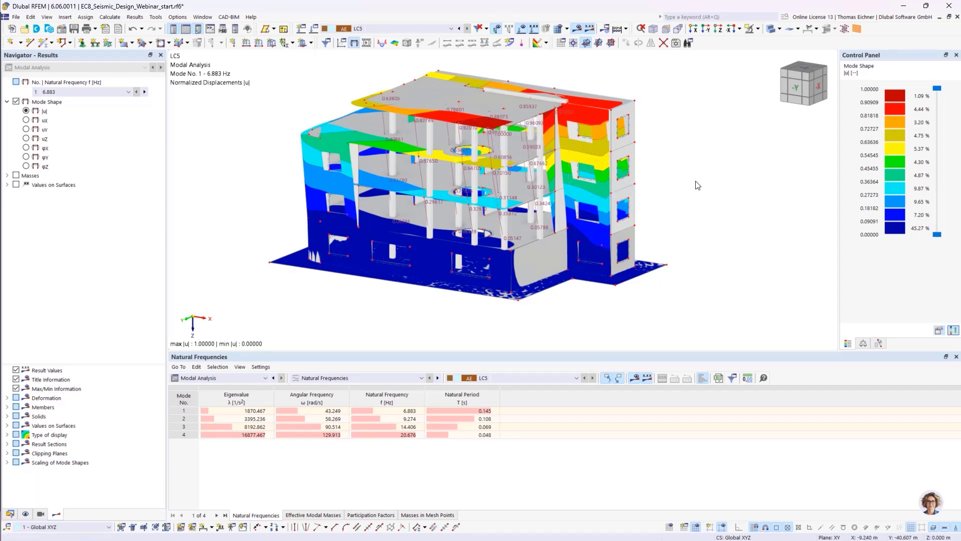
{"action": "middle_click_drag", "start_coordinate": [704, 195], "coordinate": [611, 172], "text": "ctrl"}
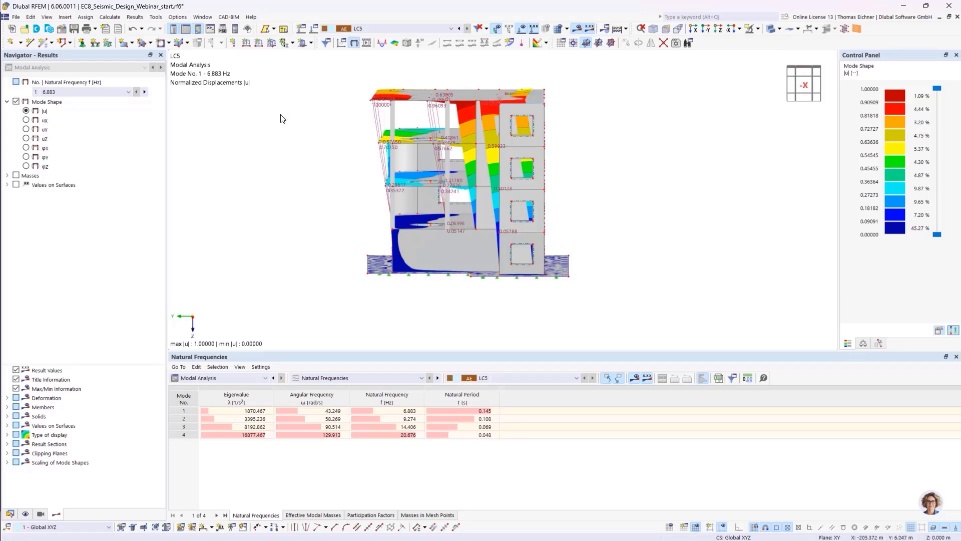
{"action": "mouse_move", "coordinate": [281, 118]}
{"action": "middle_mouse_down", "text": "ctrl"}
{"action": "mouse_move", "coordinate": [275, 125]}
{"action": "mouse_move", "coordinate": [277, 117]}
{"action": "middle_mouse_up", "text": "ctrl"}
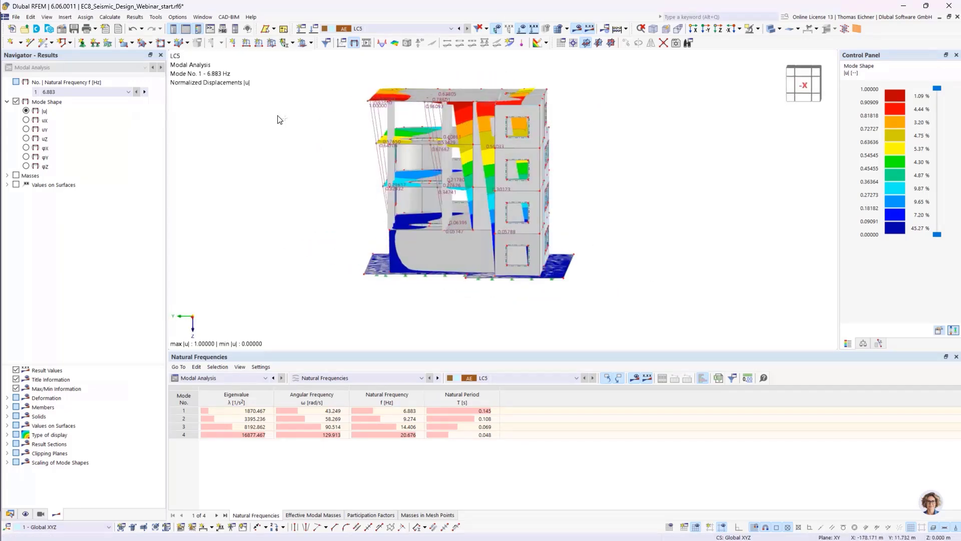
{"action": "middle_click_drag", "start_coordinate": [328, 148], "coordinate": [418, 173], "text": "ctrl"}
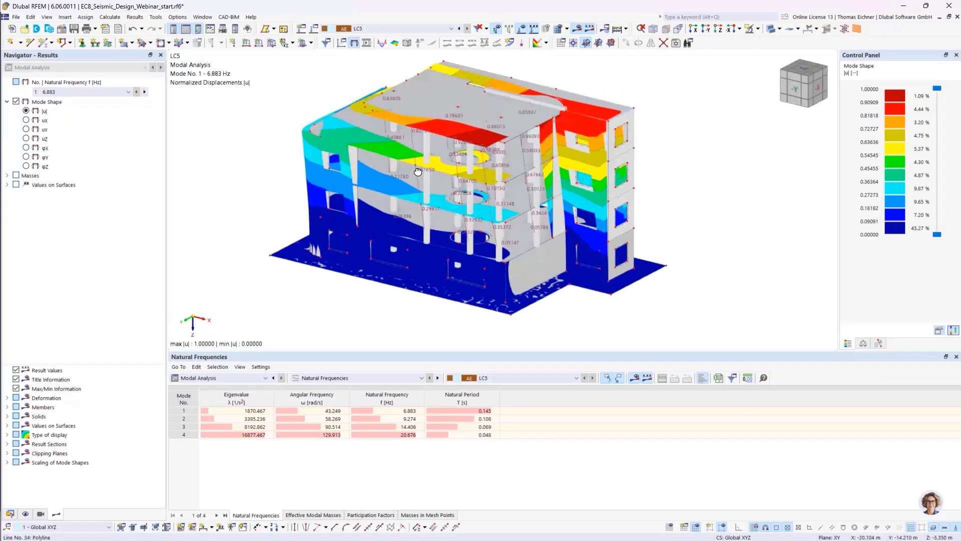
Display the shape of mode 2 and examine it looking along the Y axis
{"action": "left_click", "coordinate": [446, 421]}
{"action": "middle_click_drag", "start_coordinate": [786, 193], "coordinate": [838, 164], "text": "ctrl"}
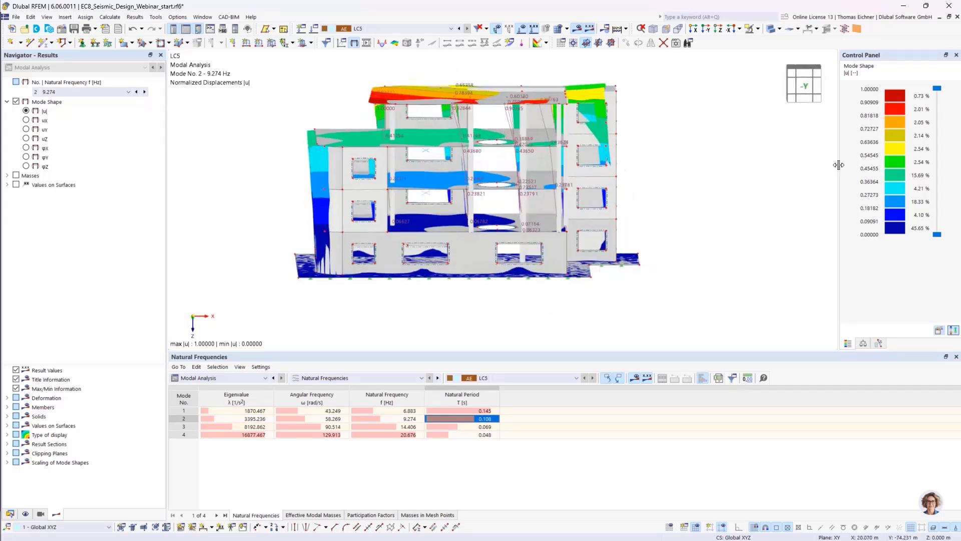
{"action": "middle_click_drag", "start_coordinate": [738, 161], "coordinate": [734, 150], "text": "ctrl"}
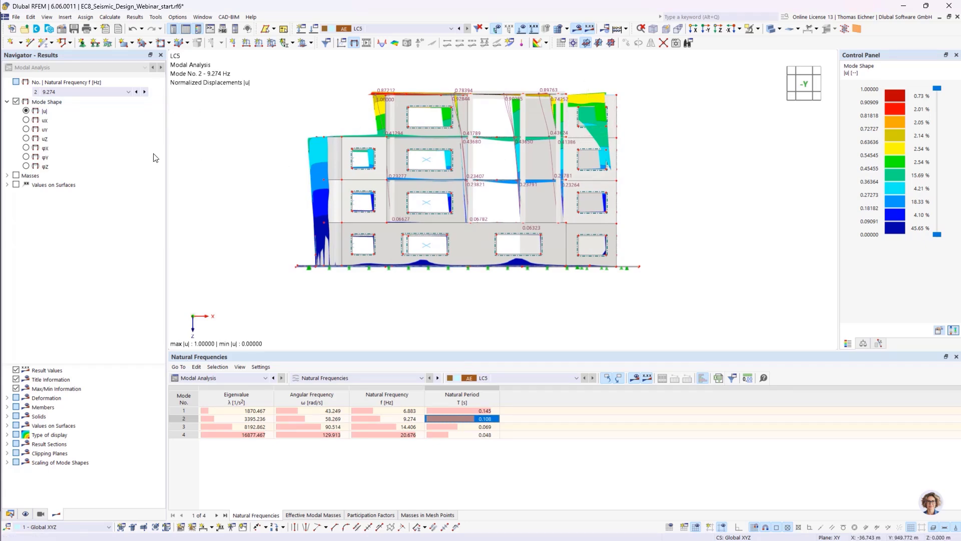
Display the shape of mode 3 and examine it obliquely from above
{"action": "left_click", "coordinate": [474, 426]}
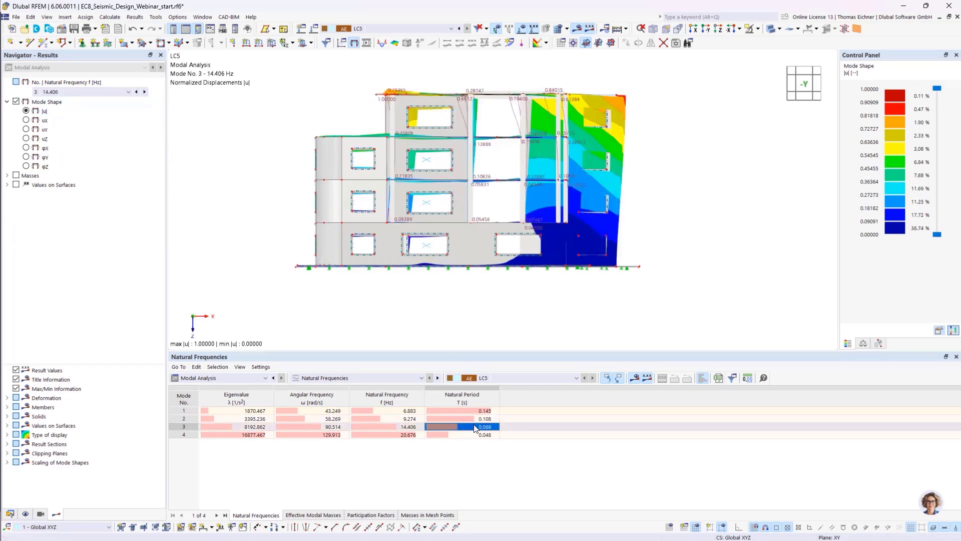
{"action": "middle_click_drag", "start_coordinate": [727, 210], "coordinate": [691, 282], "text": "ctrl"}
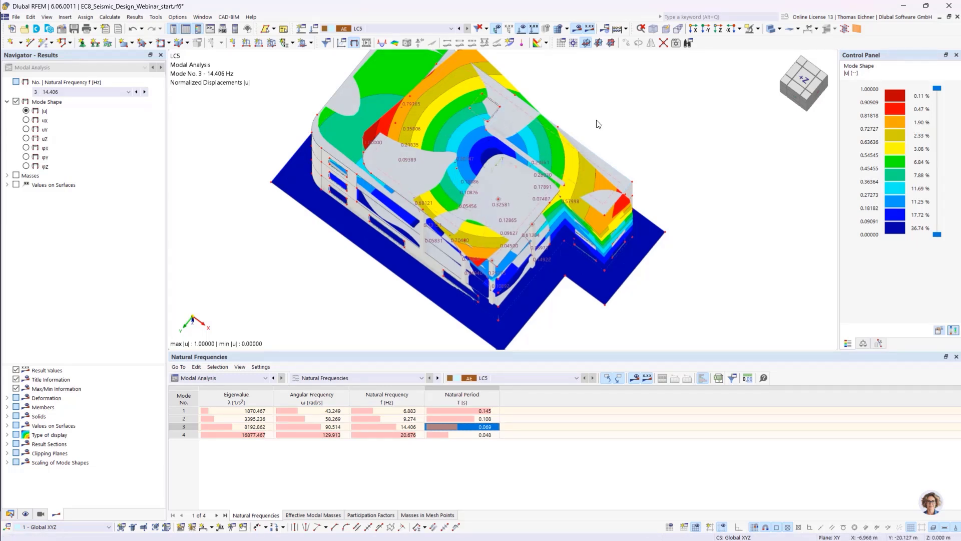
{"action": "middle_click_drag", "start_coordinate": [637, 133], "coordinate": [692, 72], "text": "ctrl"}
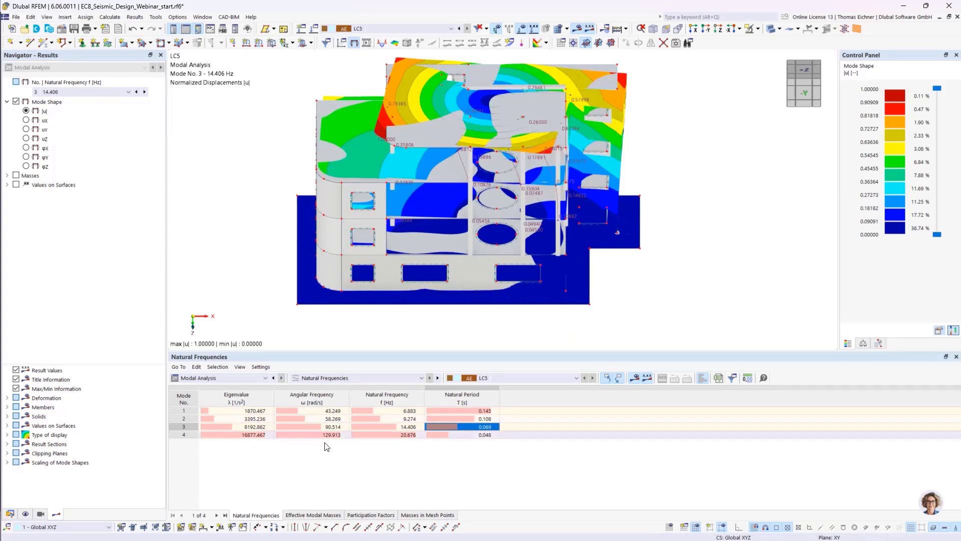
{"action": "left_click", "coordinate": [349, 475]}
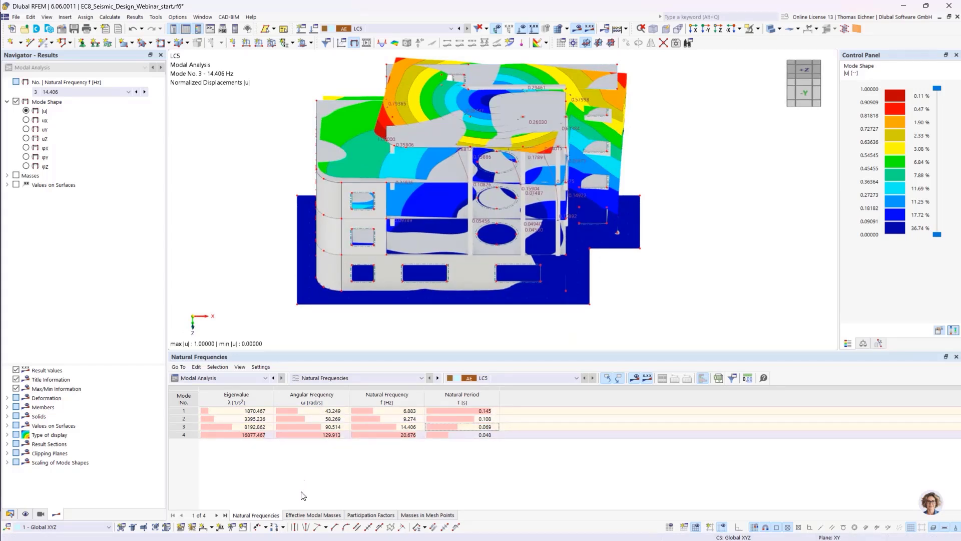
Show the effective modal masses and check mode 2 in the X direction and mode 1 in the Y direction
{"action": "left_click", "coordinate": [308, 517]}
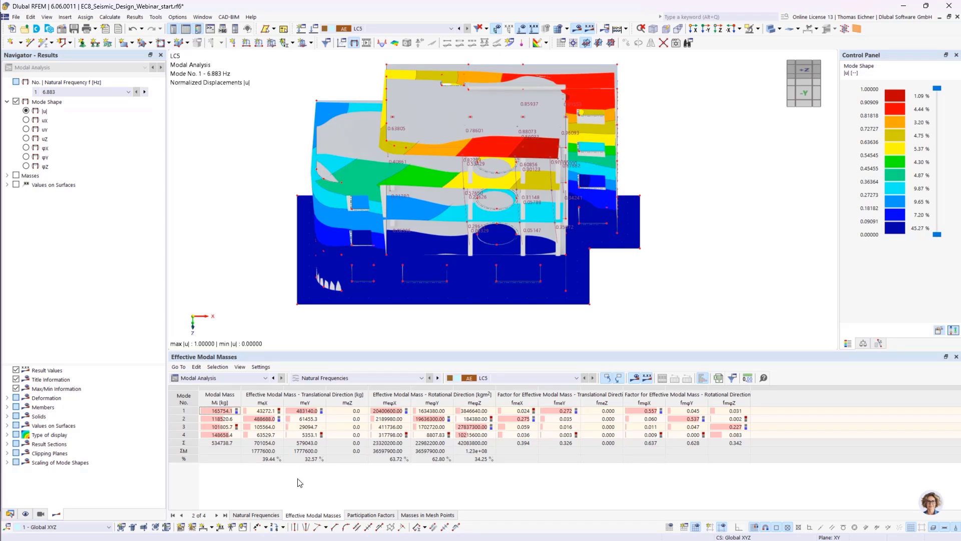
{"action": "left_click", "coordinate": [262, 418]}
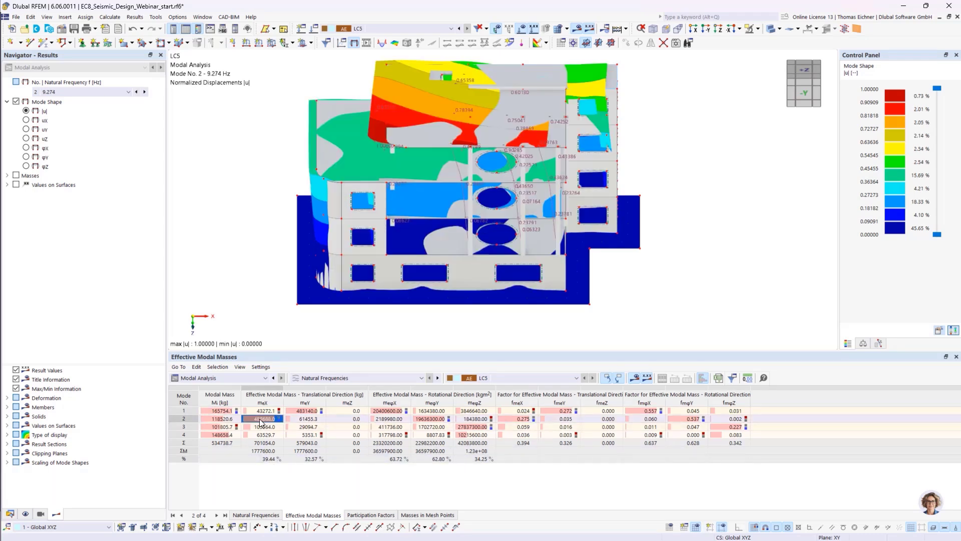
{"action": "left_click", "coordinate": [307, 411]}
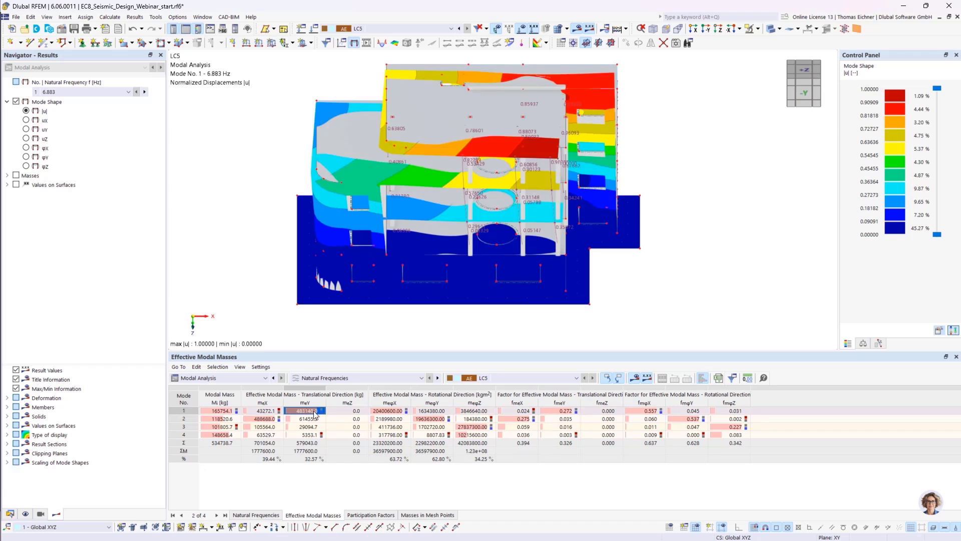
Compare the total effective modal mass percentages in the translational X and Y directions
{"action": "left_click", "coordinate": [276, 460]}
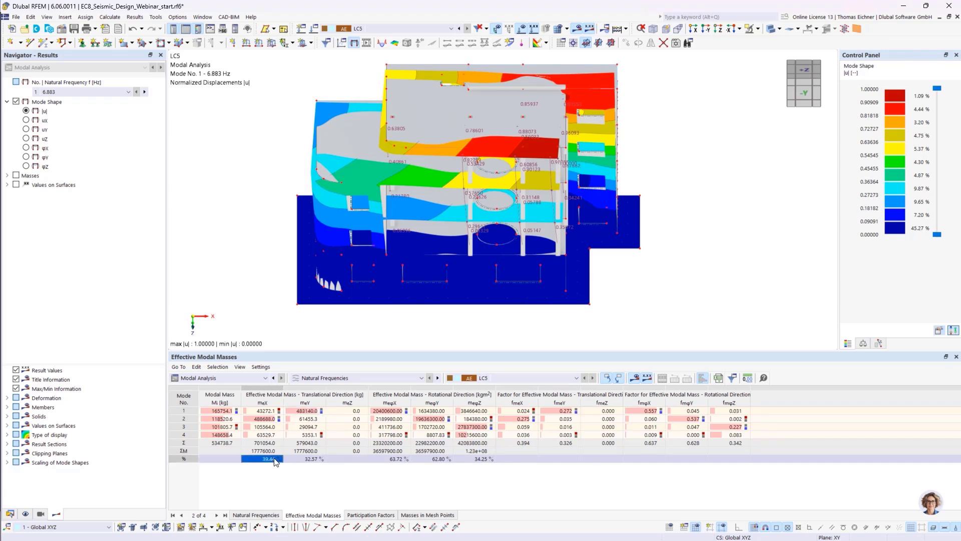
{"action": "left_click", "coordinate": [293, 461]}
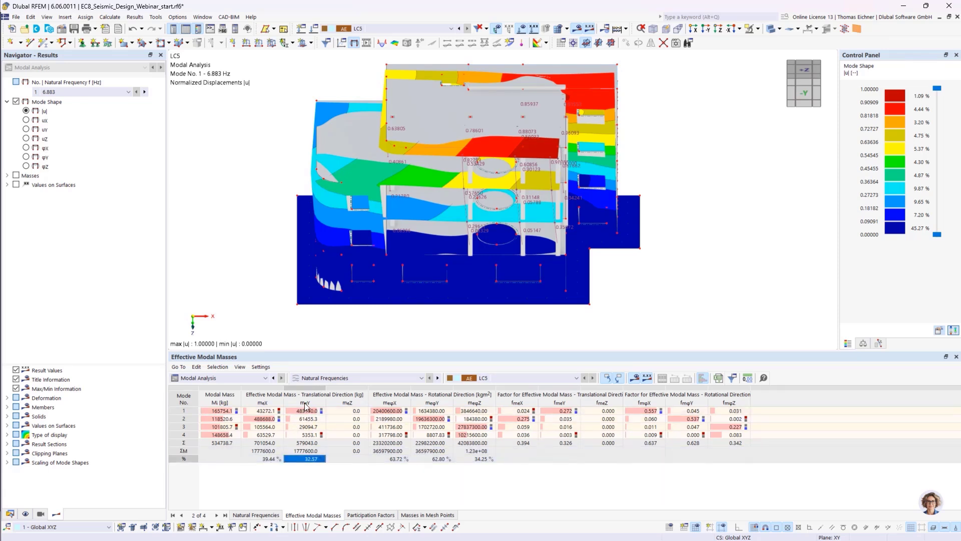
{"action": "left_click", "coordinate": [280, 460]}
{"action": "left_click", "coordinate": [294, 460]}
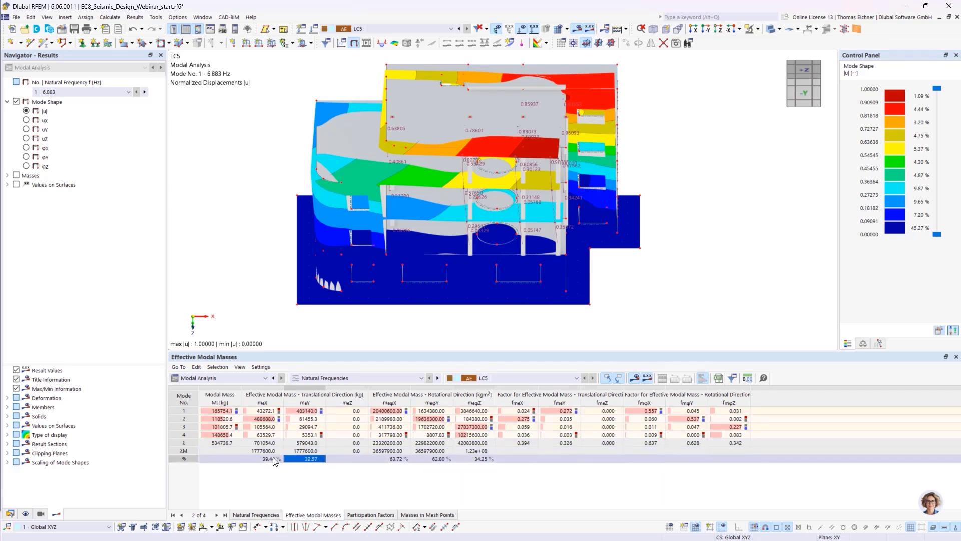
{"action": "left_click", "coordinate": [279, 459]}
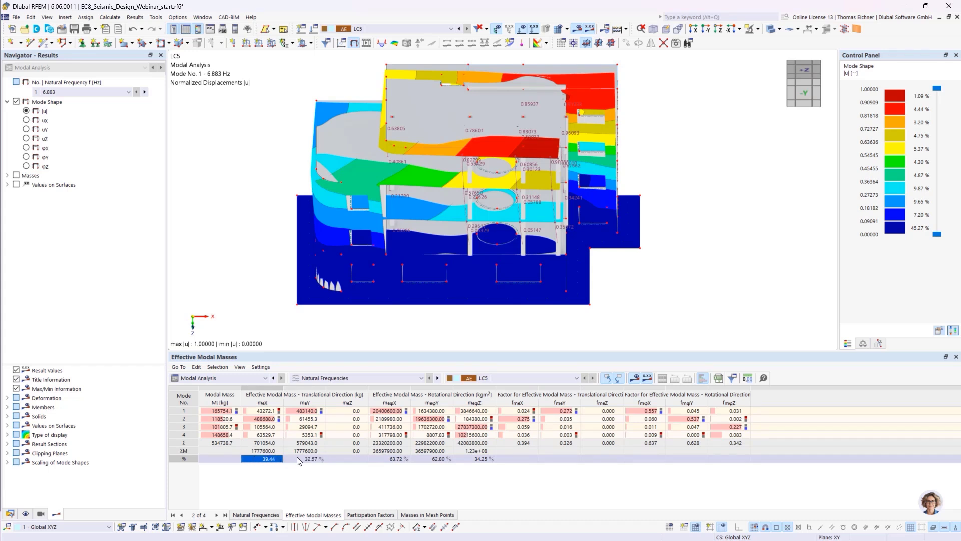
{"action": "left_click", "coordinate": [297, 458]}
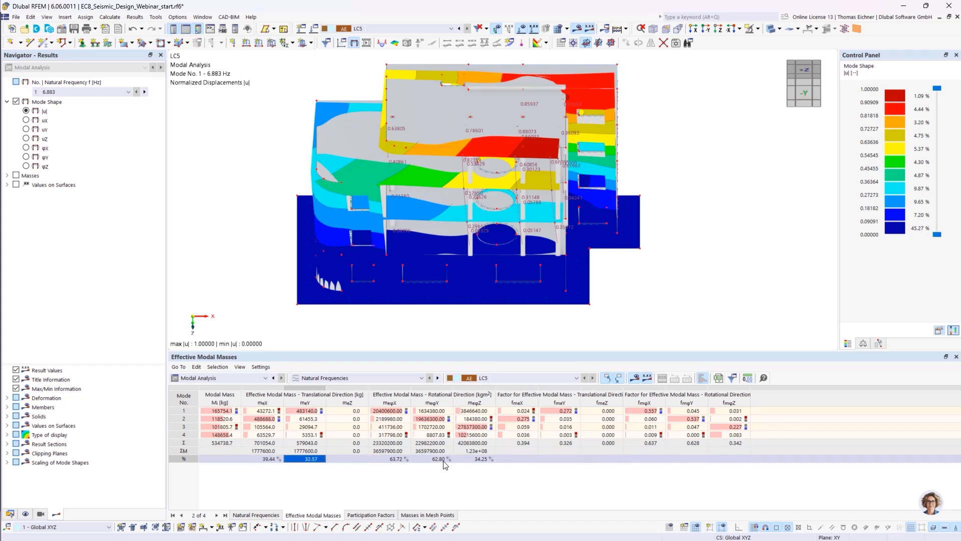
{"action": "left_click", "coordinate": [431, 482]}
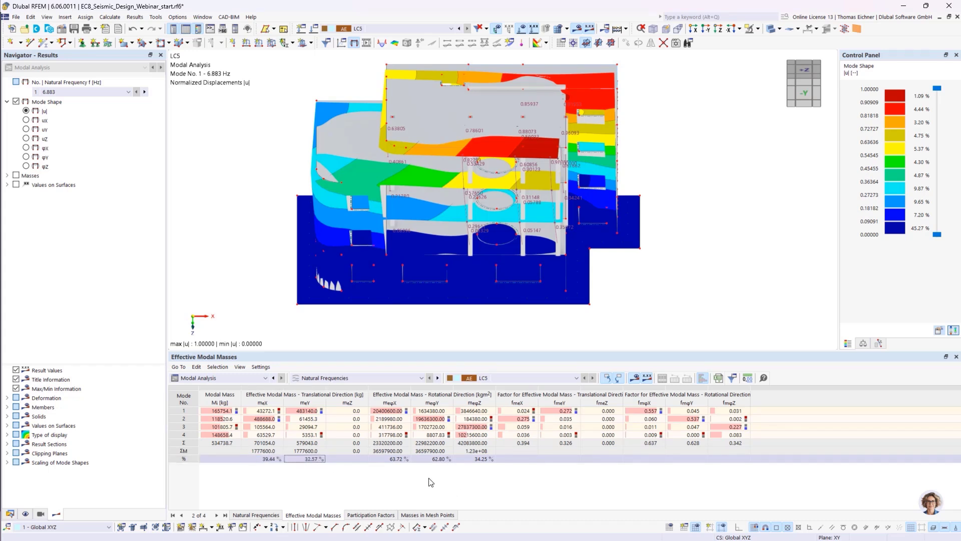
Check mode 3's effective modal masses in Y, in X and about Z, and view the participation factors
{"action": "left_click", "coordinate": [303, 429]}
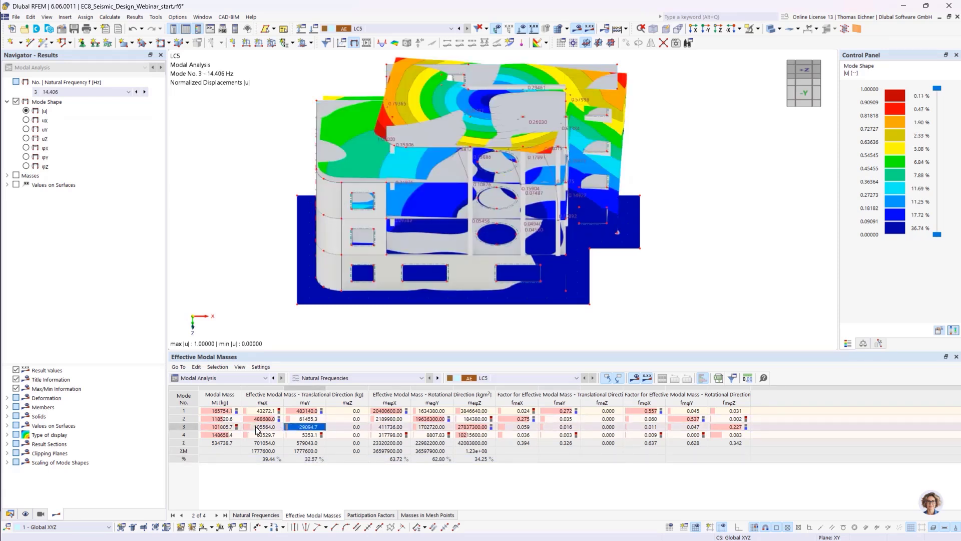
{"action": "left_click", "coordinate": [255, 428]}
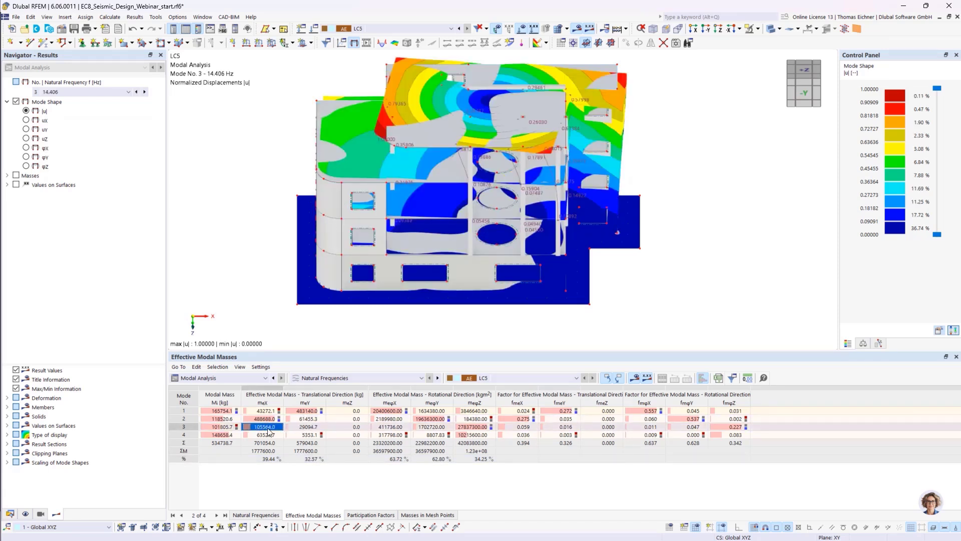
{"action": "left_click", "coordinate": [480, 429]}
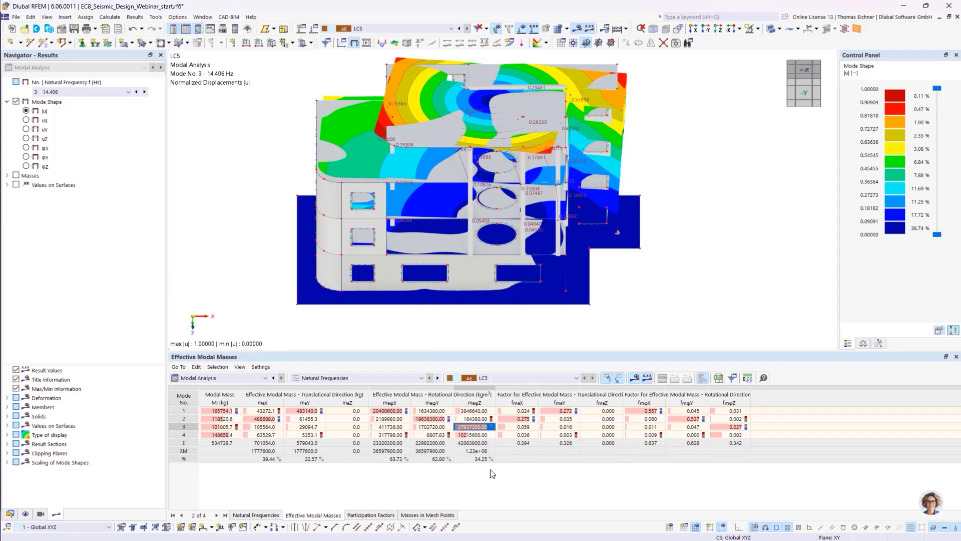
{"action": "left_click", "coordinate": [371, 514]}
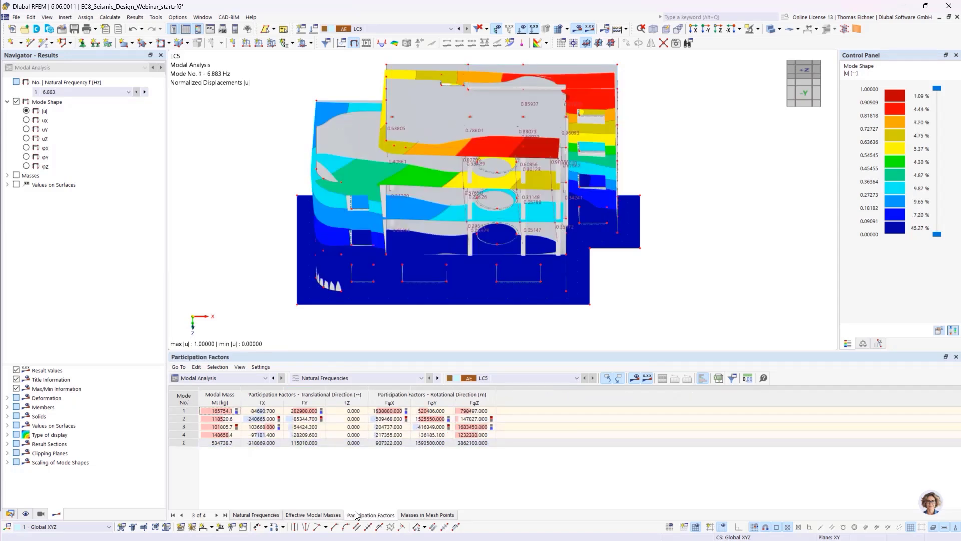
Show the table of masses in mesh points and display the X-direction masses mX on the model
{"action": "left_click", "coordinate": [422, 515]}
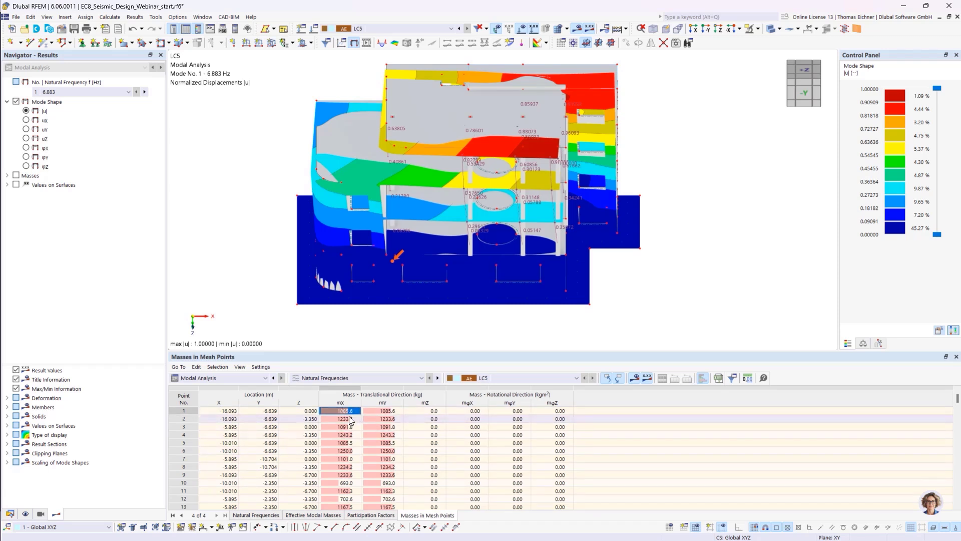
{"action": "left_click", "coordinate": [7, 175]}
{"action": "left_click", "coordinate": [26, 185]}
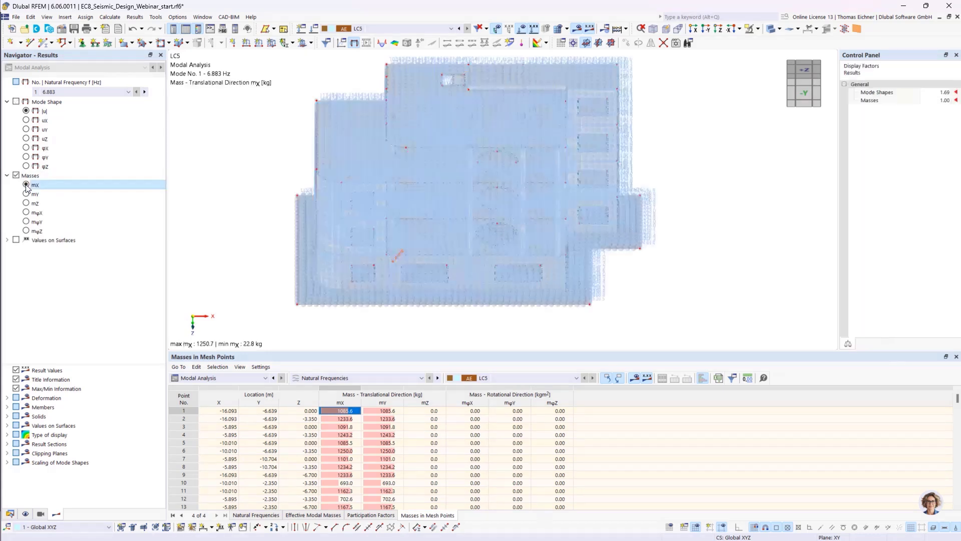
{"action": "middle_click_drag", "start_coordinate": [626, 290], "coordinate": [457, 112], "text": "ctrl"}
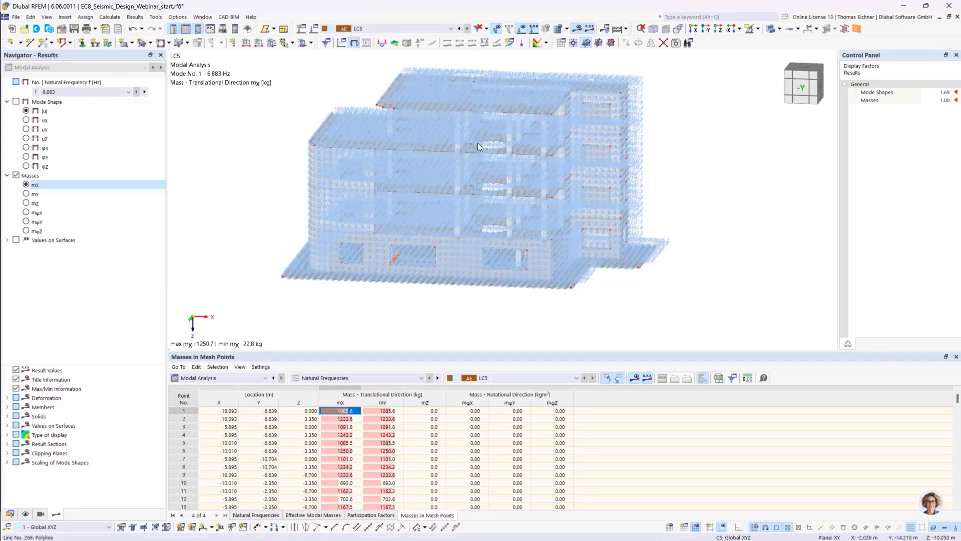
Display the translational masses mY and mZ on the model in turn
{"action": "left_click", "coordinate": [35, 194]}
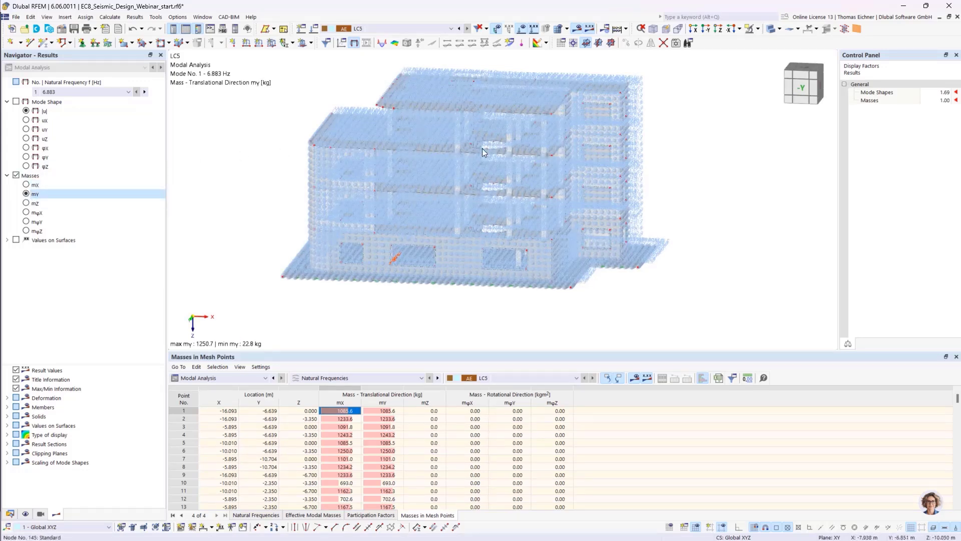
{"action": "left_click", "coordinate": [26, 203]}
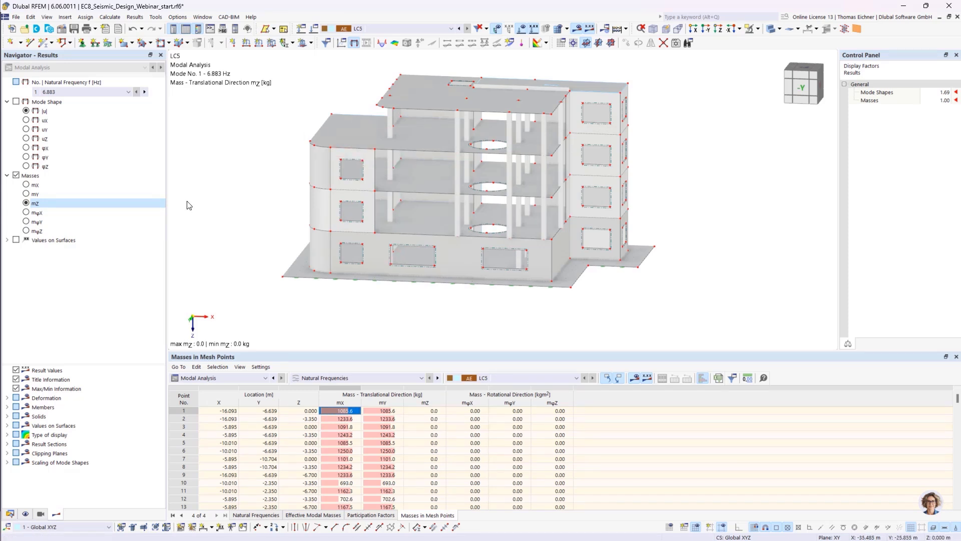
{"action": "mouse_move", "coordinate": [226, 178]}
{"action": "middle_mouse_down"}
{"action": "mouse_move", "coordinate": [262, 217]}
{"action": "mouse_move", "coordinate": [183, 231]}
{"action": "mouse_move", "coordinate": [229, 158]}
{"action": "mouse_move", "coordinate": [236, 178]}
{"action": "middle_mouse_up"}
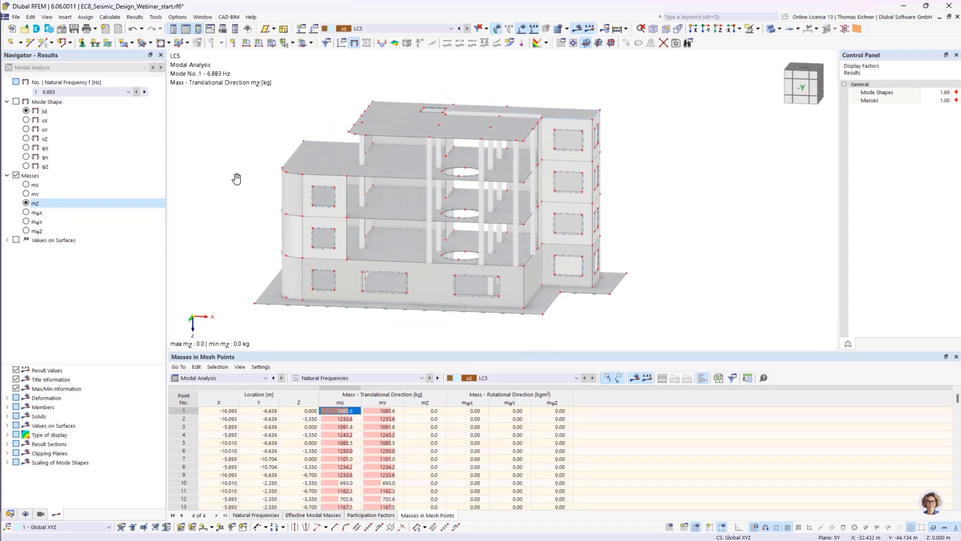
Review the modal analysis settings and the mass import source of load case LC5
{"action": "left_click", "coordinate": [381, 29]}
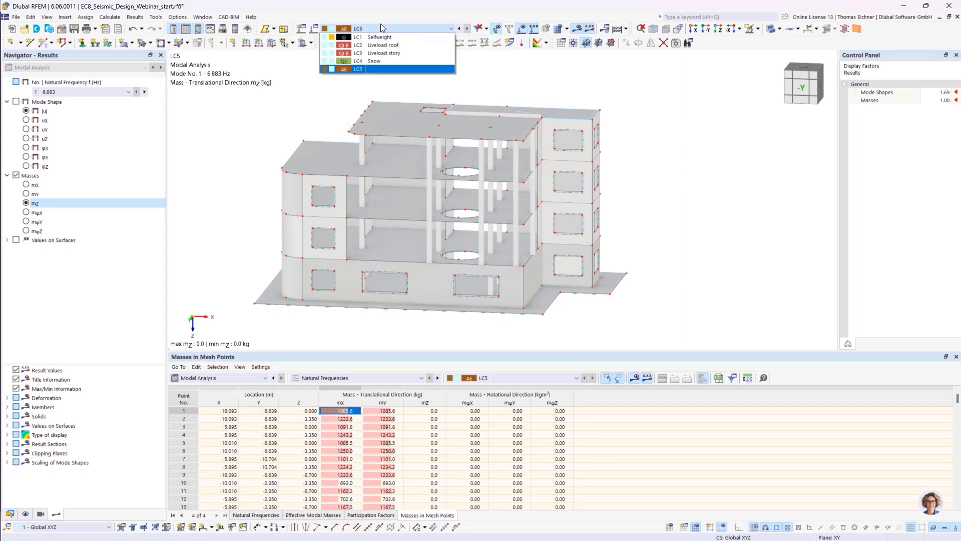
{"action": "left_click", "coordinate": [381, 28]}
{"action": "left_click", "coordinate": [315, 29]}
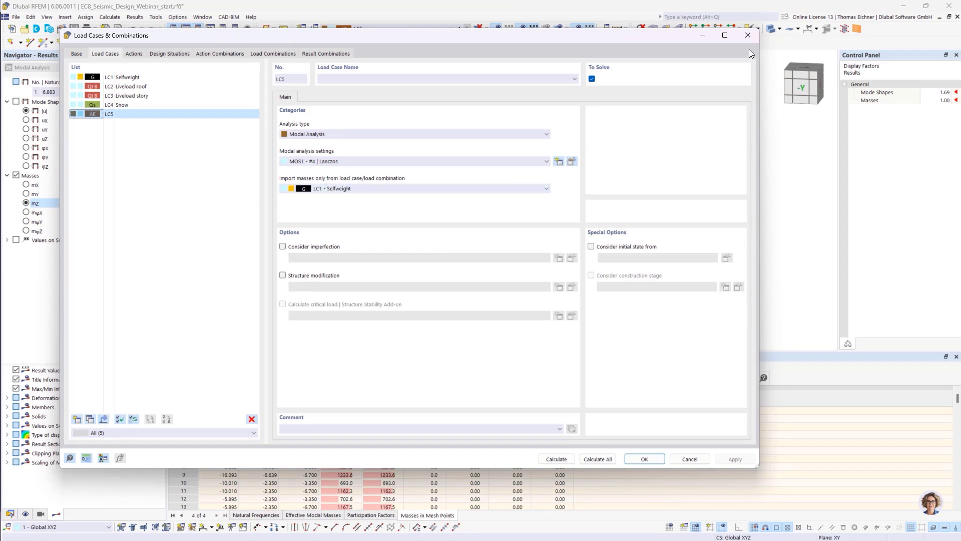
{"action": "left_click", "coordinate": [748, 35]}
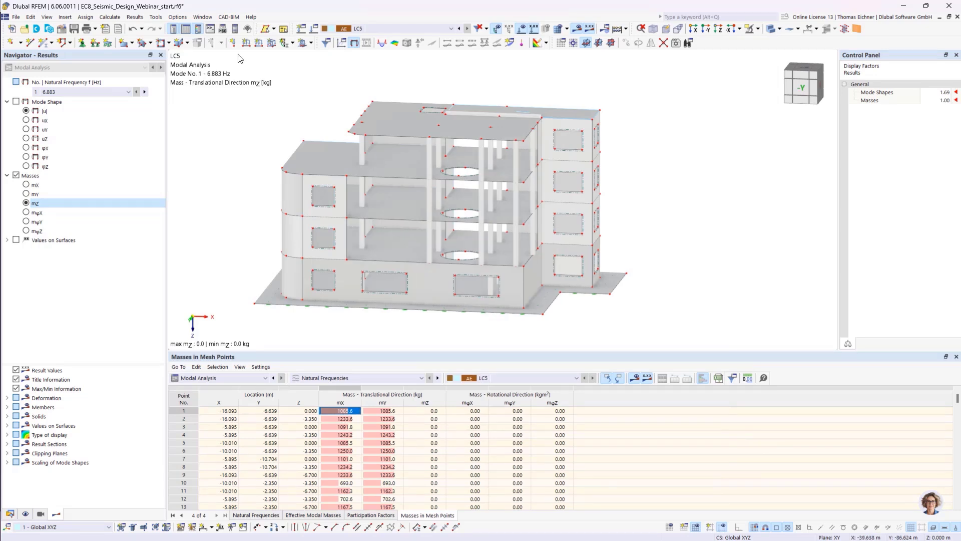
Add a nodal load of type Mass with M = 123 t to the outer front corner node of the roof slab
{"action": "left_click", "coordinate": [233, 43]}
{"action": "left_click_drag", "start_coordinate": [424, 100], "coordinate": [331, 131]}
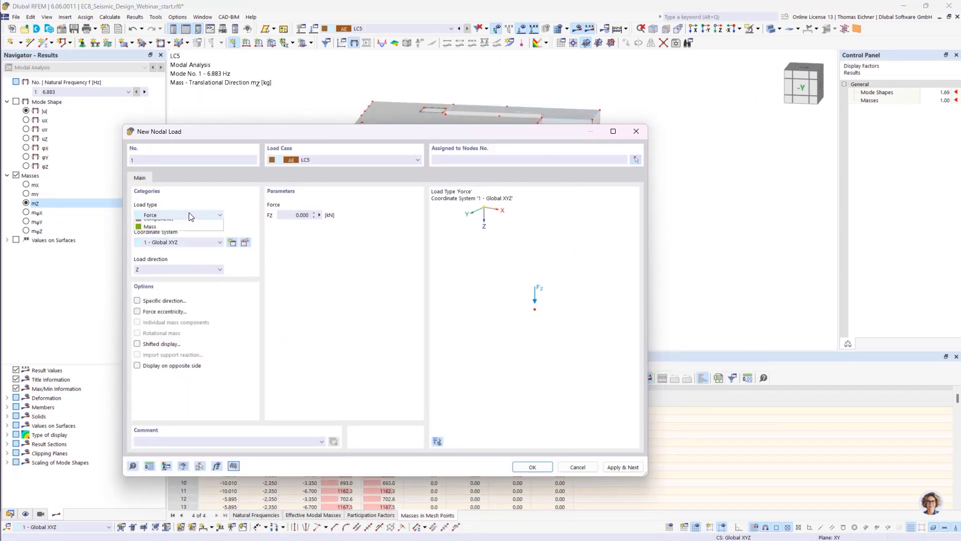
{"action": "left_click", "coordinate": [175, 216]}
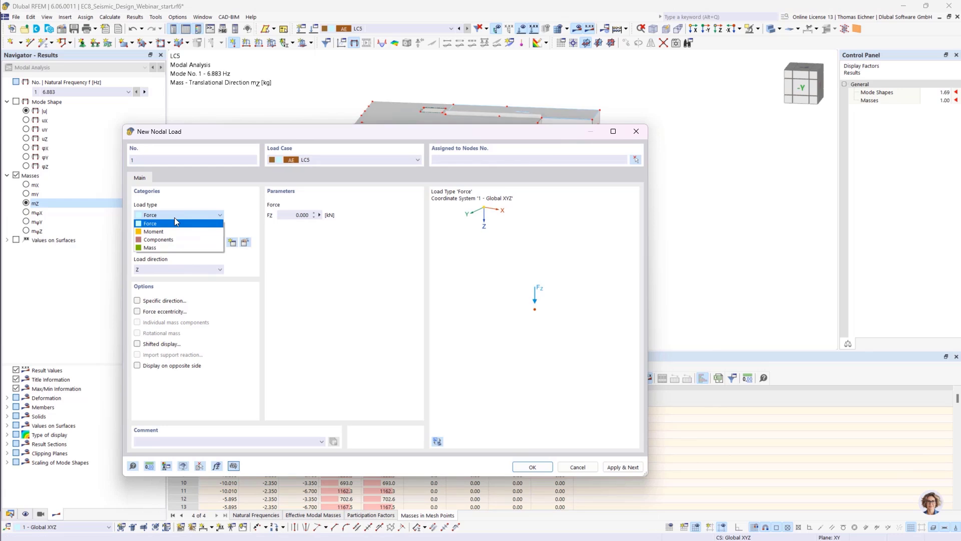
{"action": "left_click", "coordinate": [153, 248]}
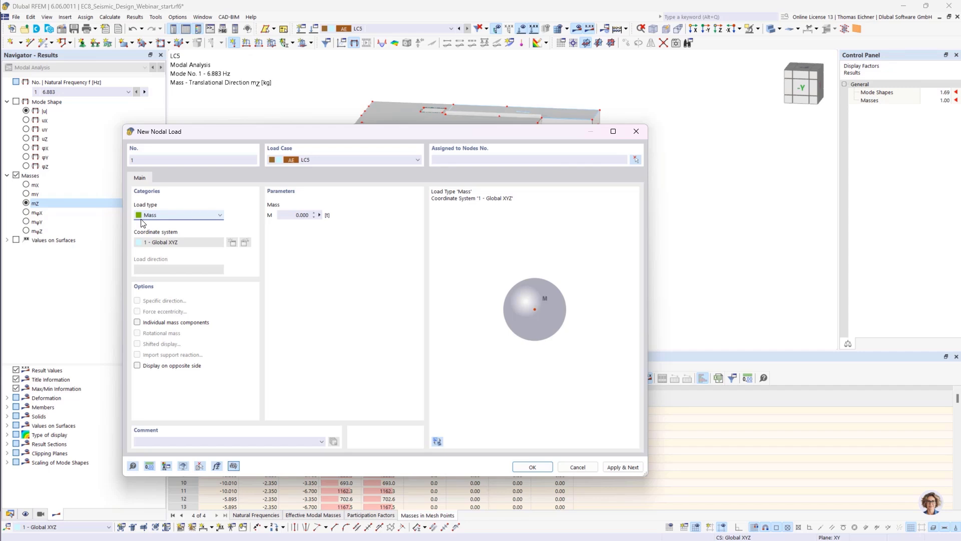
{"action": "left_click", "coordinate": [303, 215]}
{"action": "type", "text": "123"}
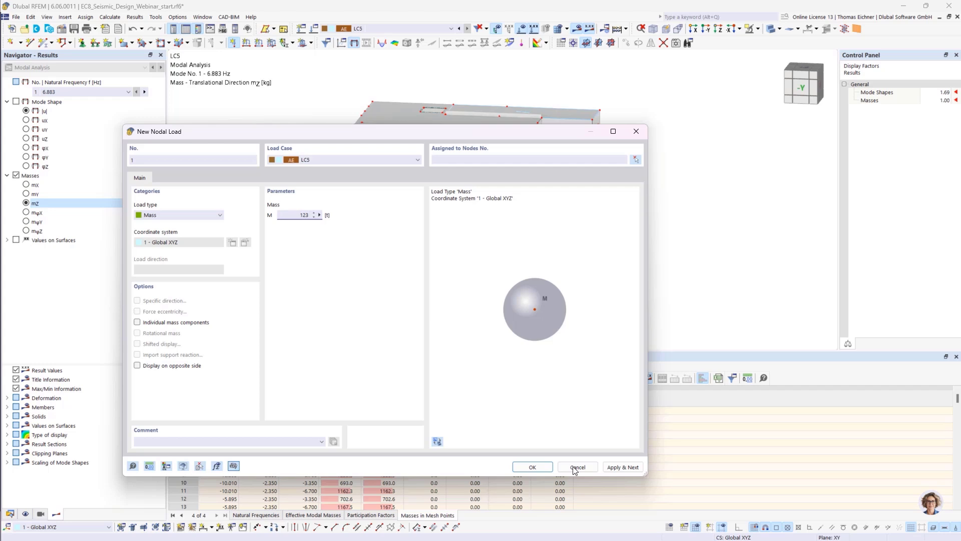
{"action": "left_click", "coordinate": [532, 466]}
{"action": "left_click", "coordinate": [350, 133]}
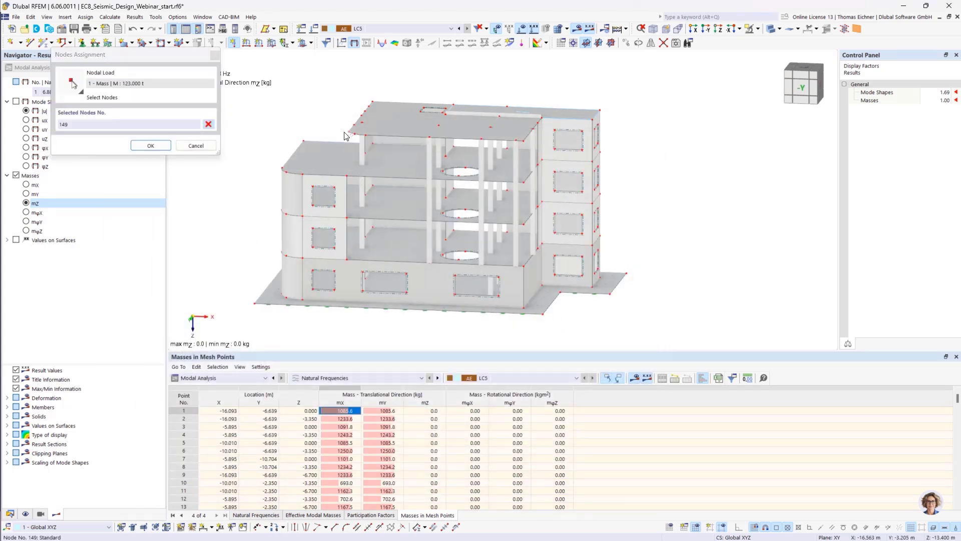
{"action": "left_click", "coordinate": [150, 145]}
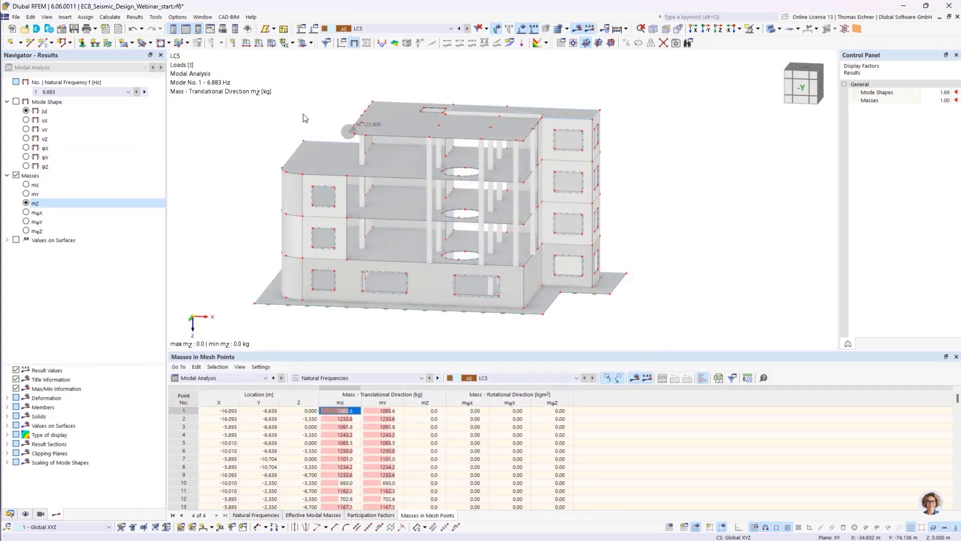
Inspect the nodal mass at the roof corner and delete it from LC5
{"action": "left_click", "coordinate": [365, 33]}
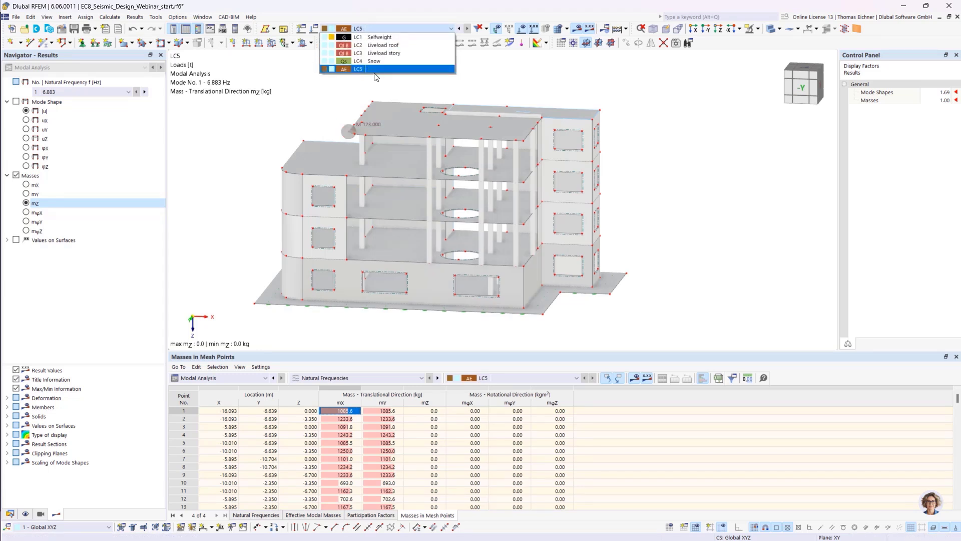
{"action": "left_click", "coordinate": [344, 82]}
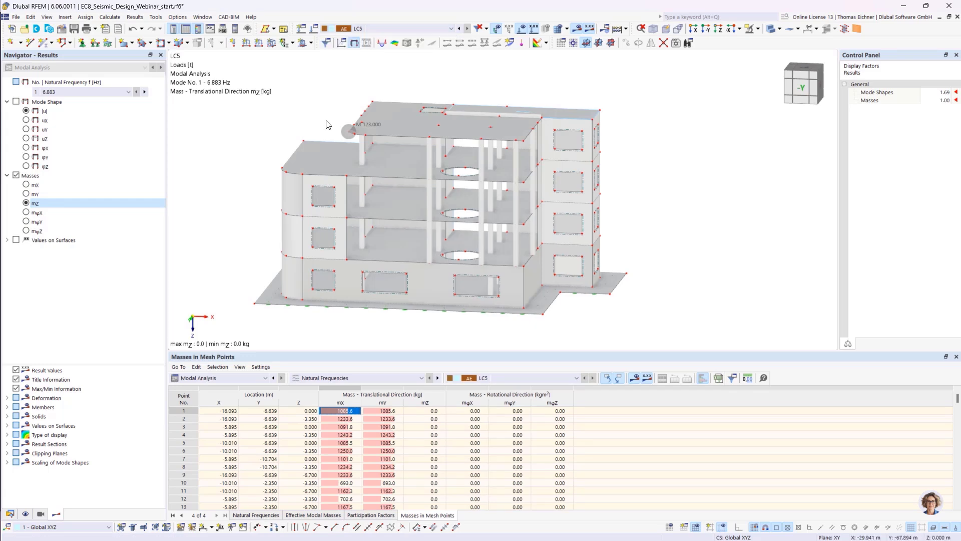
{"action": "scroll", "coordinate": [335, 130], "scroll_direction": "up", "scroll_amount": 2}
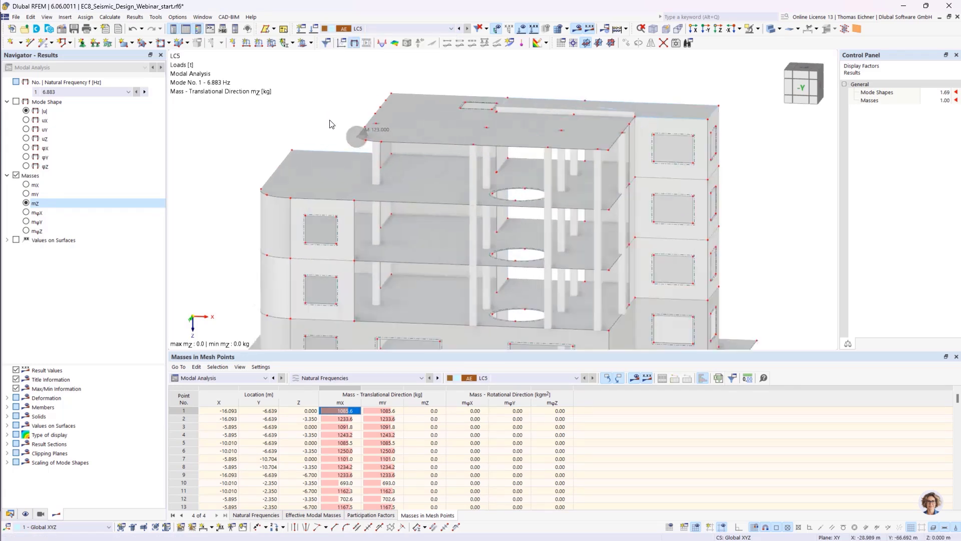
{"action": "scroll", "coordinate": [331, 124], "scroll_direction": "up", "scroll_amount": 2}
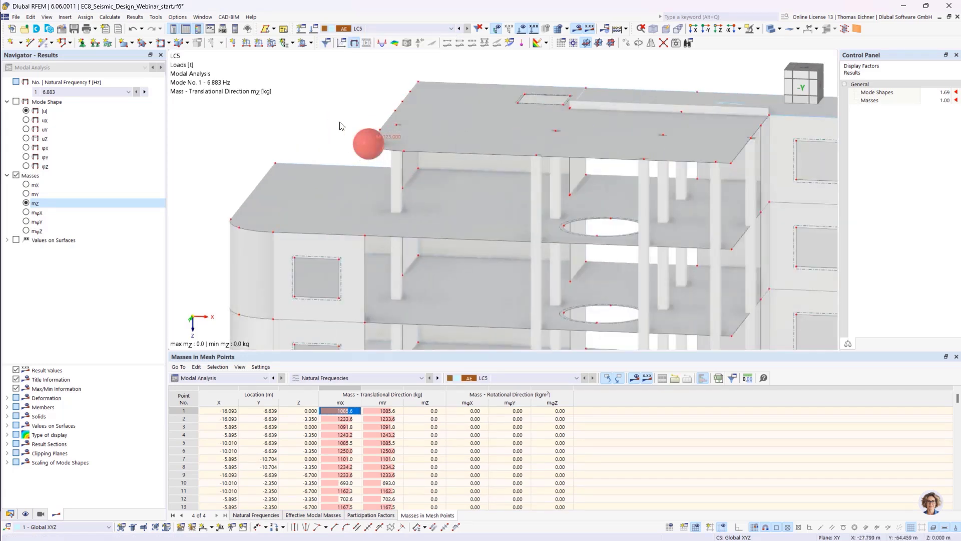
{"action": "scroll", "coordinate": [356, 139], "scroll_direction": "down", "scroll_amount": 2}
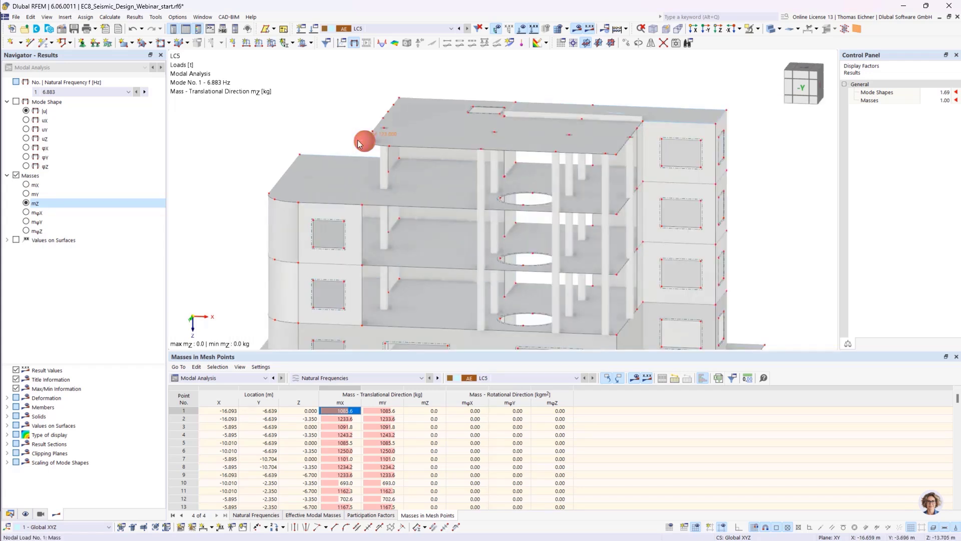
{"action": "scroll", "coordinate": [336, 121], "scroll_direction": "down", "scroll_amount": 1}
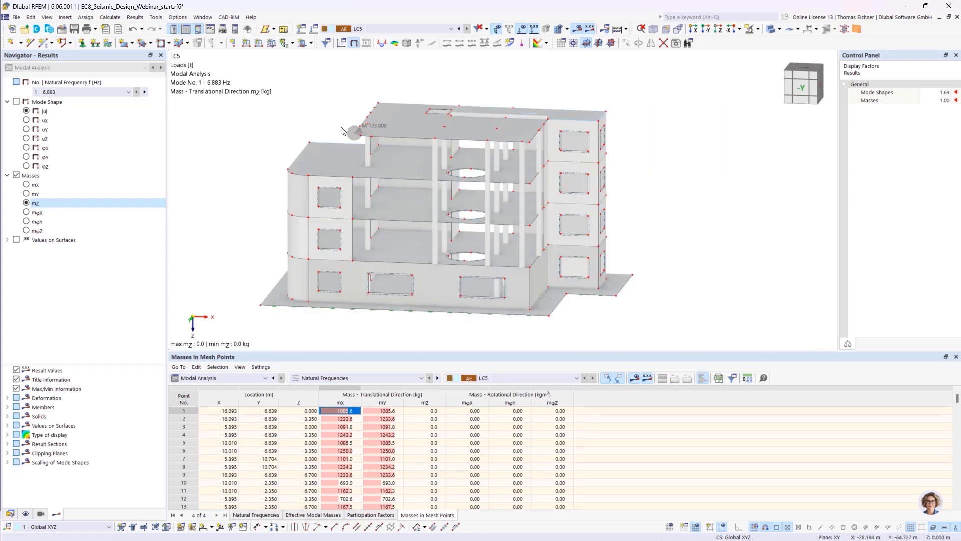
{"action": "key", "text": "Delete"}
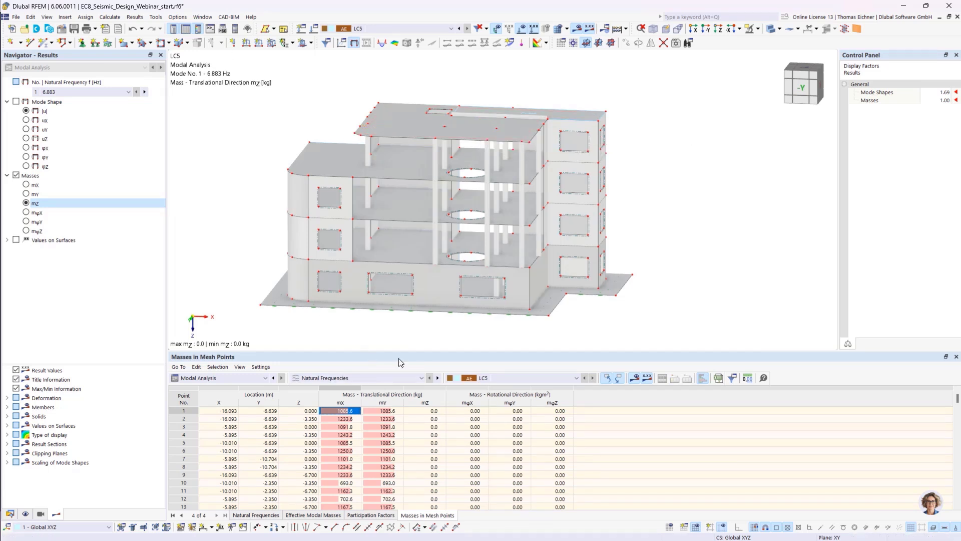
Enlarge the results table, expand the mode shape scaling options and show mode 1 in the natural frequencies table
{"action": "left_click_drag", "start_coordinate": [402, 350], "coordinate": [398, 336]}
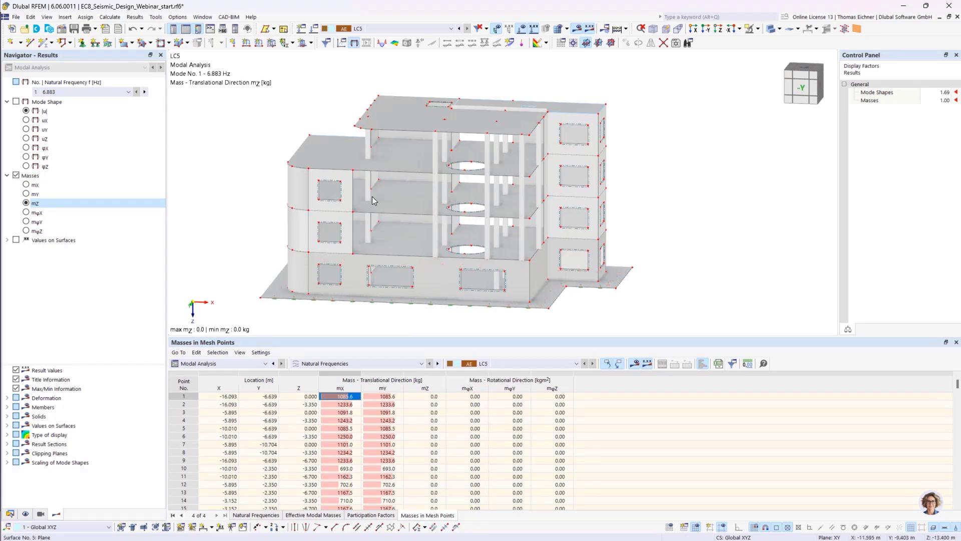
{"action": "left_click", "coordinate": [7, 463]}
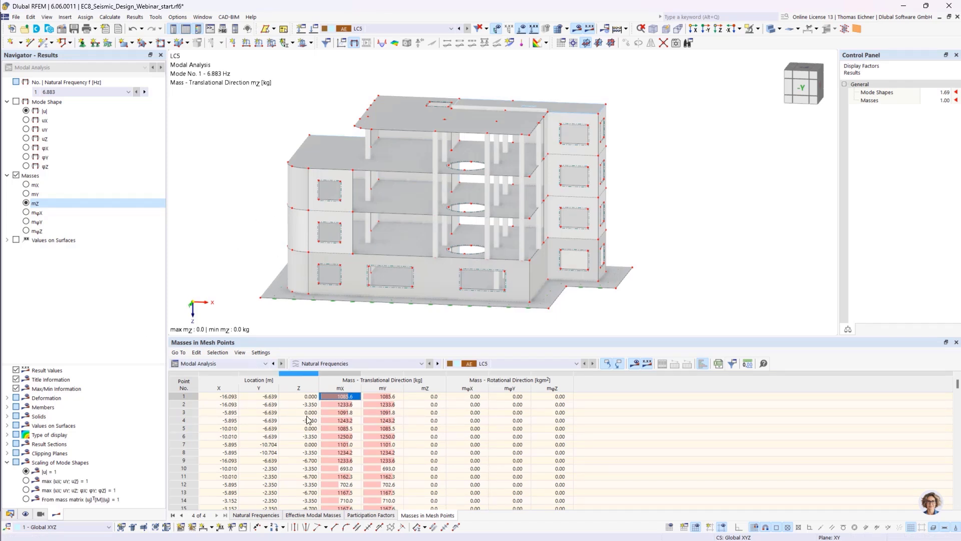
{"action": "left_click", "coordinate": [256, 515]}
{"action": "left_click", "coordinate": [309, 396]}
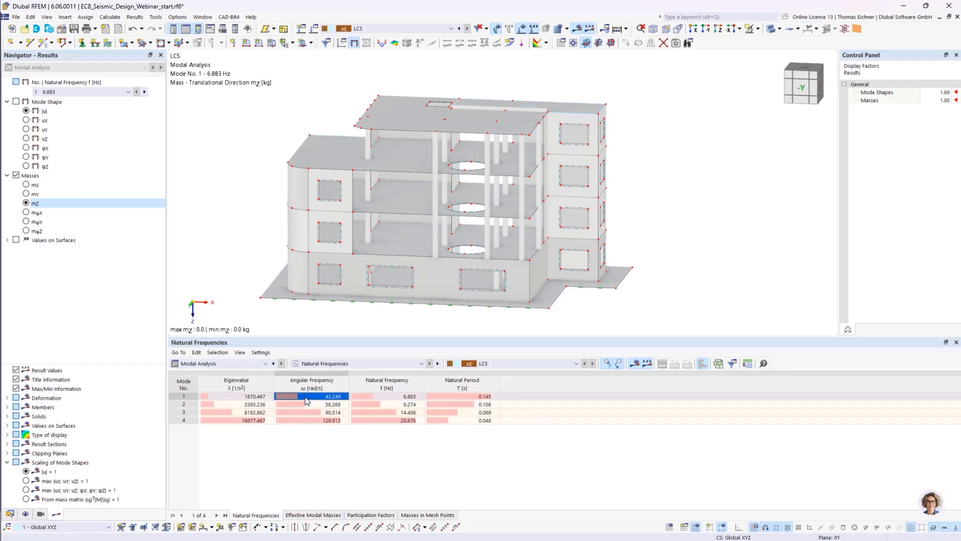
Display the mode 1 shape as normalized displacements |u| and examine the values at the roof corner from the side
{"action": "left_click", "coordinate": [26, 111]}
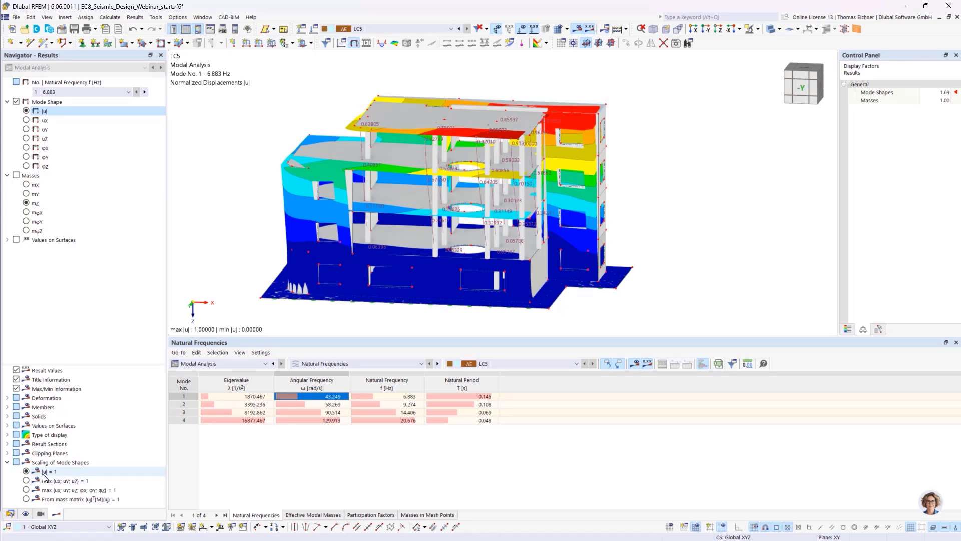
{"action": "middle_click_drag", "start_coordinate": [725, 197], "coordinate": [641, 196], "text": "ctrl"}
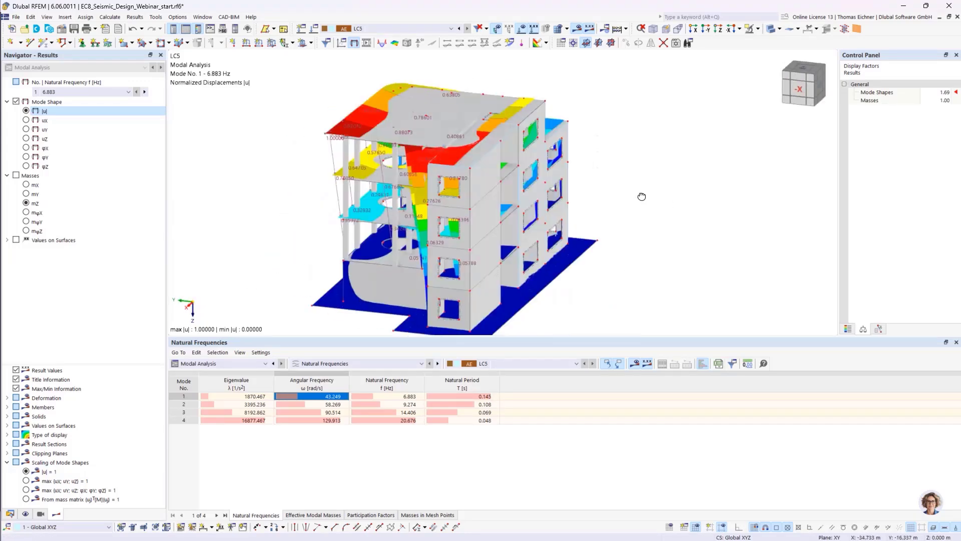
{"action": "scroll", "coordinate": [317, 146], "scroll_direction": "up", "scroll_amount": 3}
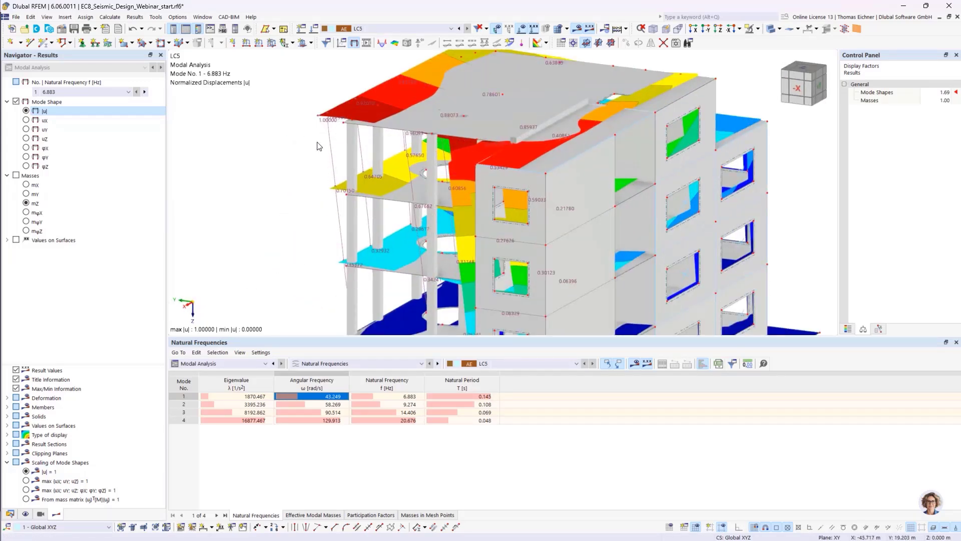
{"action": "scroll", "coordinate": [310, 176], "scroll_direction": "down", "scroll_amount": 5}
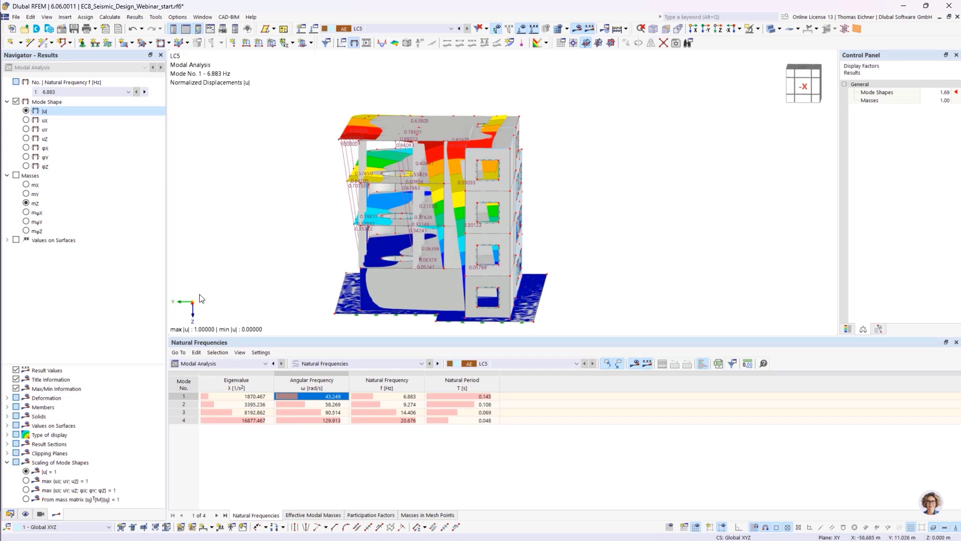
Scale the mode shapes from the mass matrix, {uj}T[M]{uj} = 1, and examine the displacements at the roof corner
{"action": "left_click", "coordinate": [25, 499]}
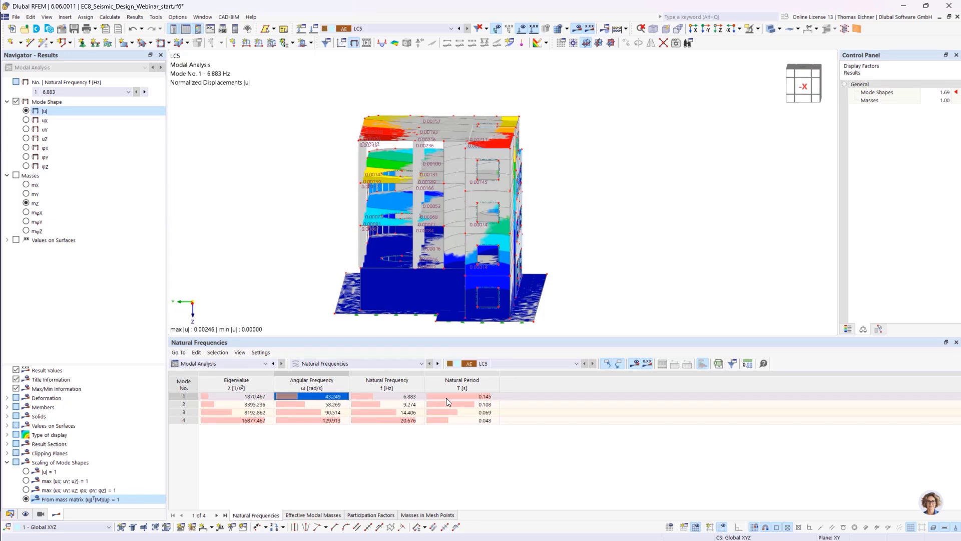
{"action": "scroll", "coordinate": [407, 155], "scroll_direction": "up", "scroll_amount": 5}
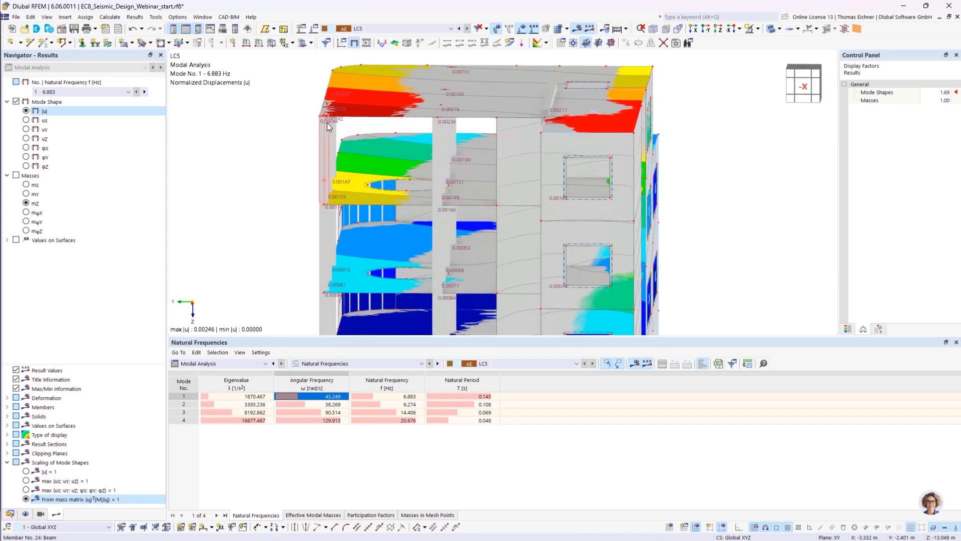
{"action": "mouse_move", "coordinate": [324, 123]}
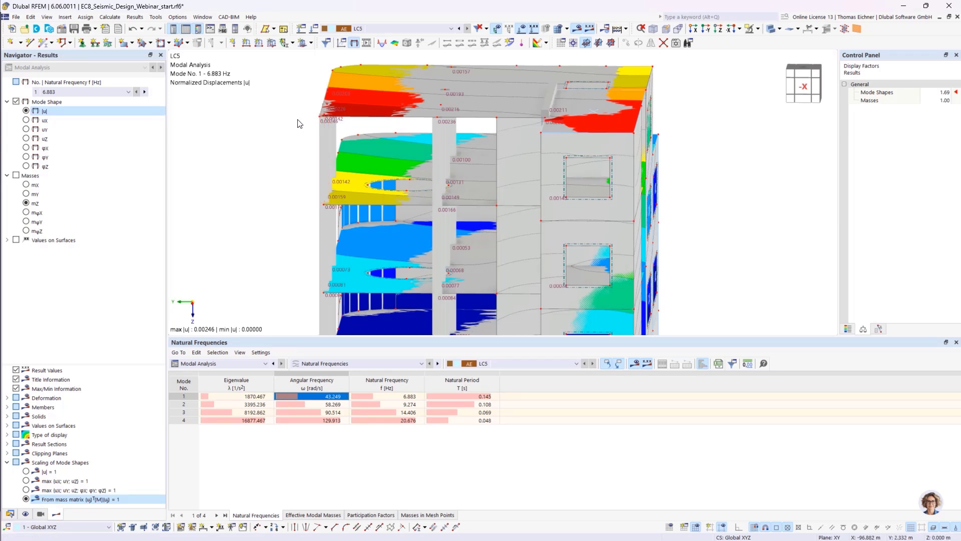
{"action": "scroll", "coordinate": [297, 124], "scroll_direction": "down", "scroll_amount": 3}
{"action": "middle_click_drag", "start_coordinate": [281, 163], "coordinate": [372, 162]}
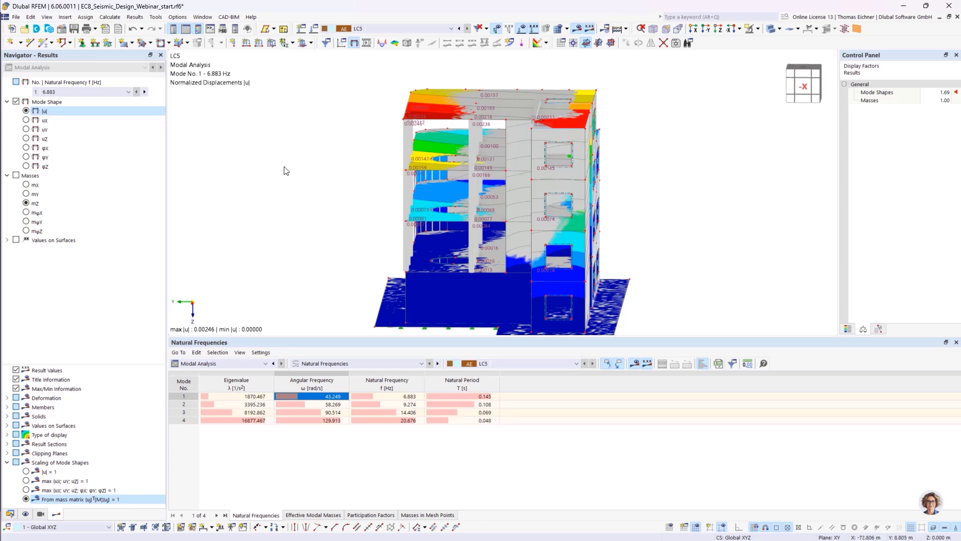
{"action": "scroll", "coordinate": [347, 144], "scroll_direction": "down", "scroll_amount": 3}
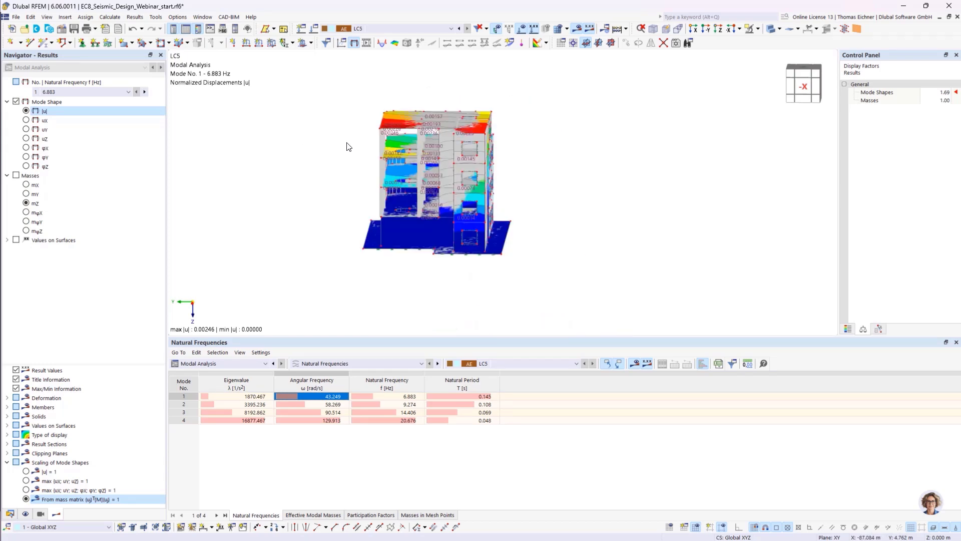
{"action": "middle_click_drag", "start_coordinate": [337, 167], "coordinate": [364, 173]}
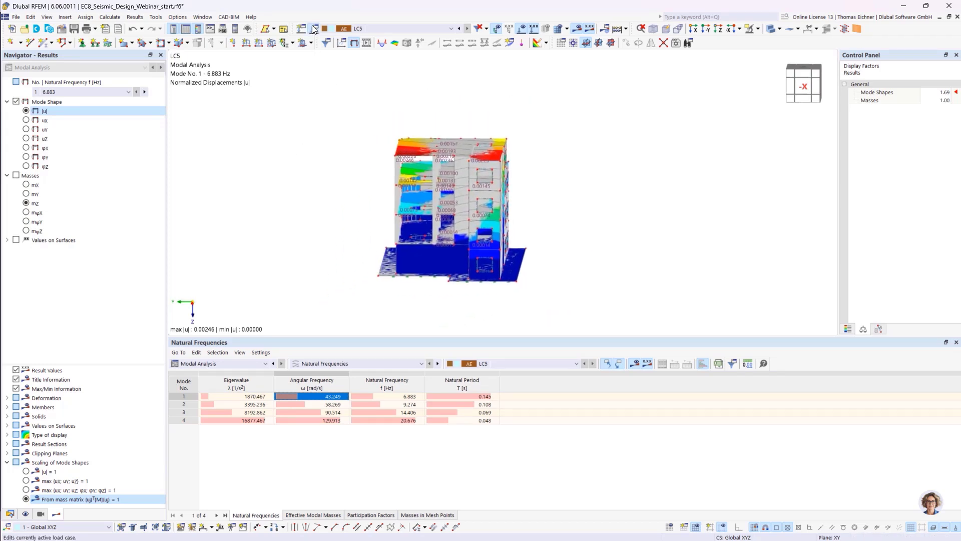
Delete the modal analysis load case LC5 and accept the deletion of all results
{"action": "left_click", "coordinate": [313, 29]}
{"action": "left_click", "coordinate": [141, 115]}
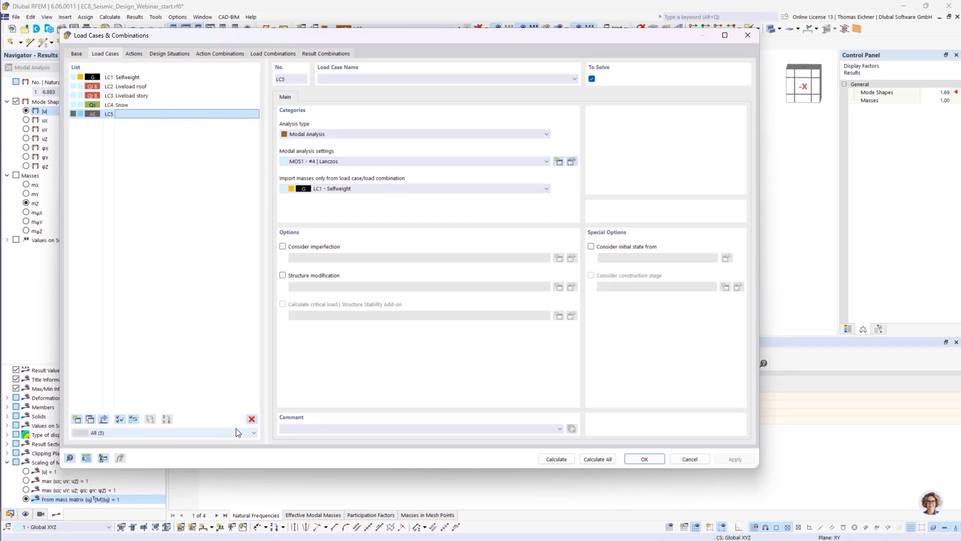
{"action": "left_click", "coordinate": [251, 418]}
{"action": "left_click", "coordinate": [485, 303]}
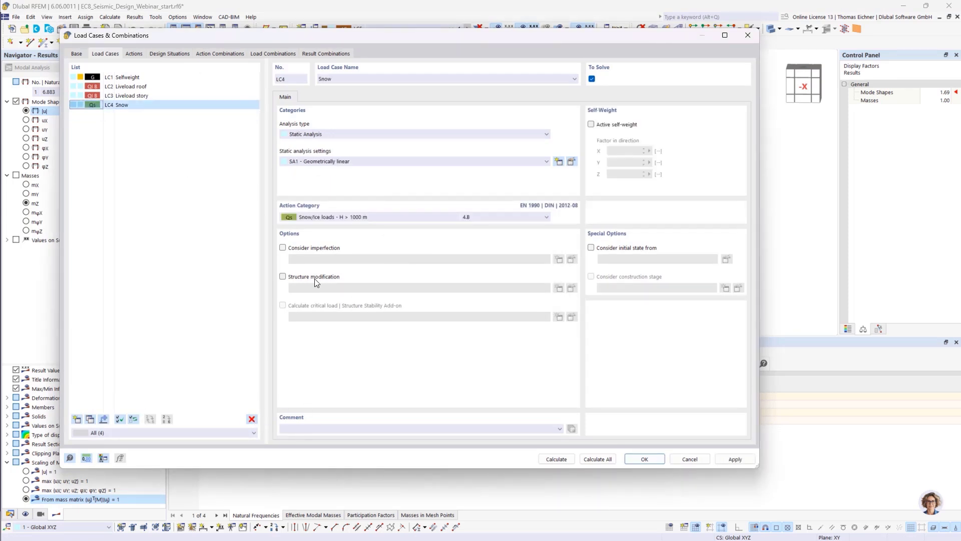
{"action": "left_click", "coordinate": [648, 459]}
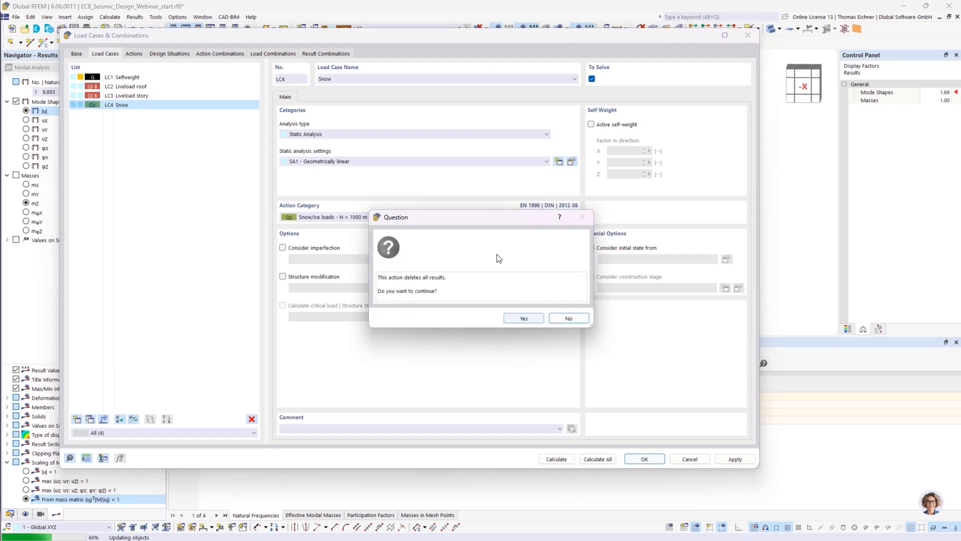
{"action": "left_click_drag", "start_coordinate": [486, 221], "coordinate": [449, 218]}
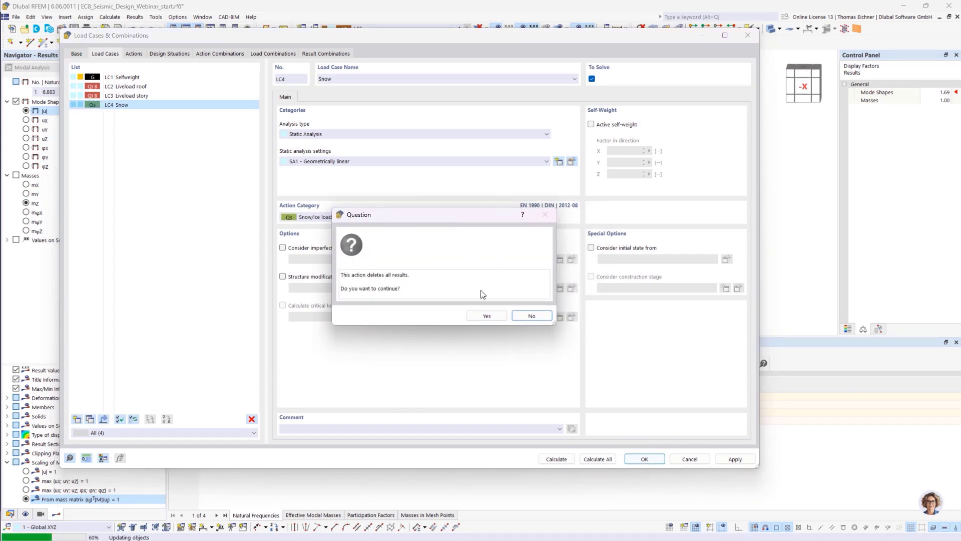
{"action": "left_click", "coordinate": [489, 317]}
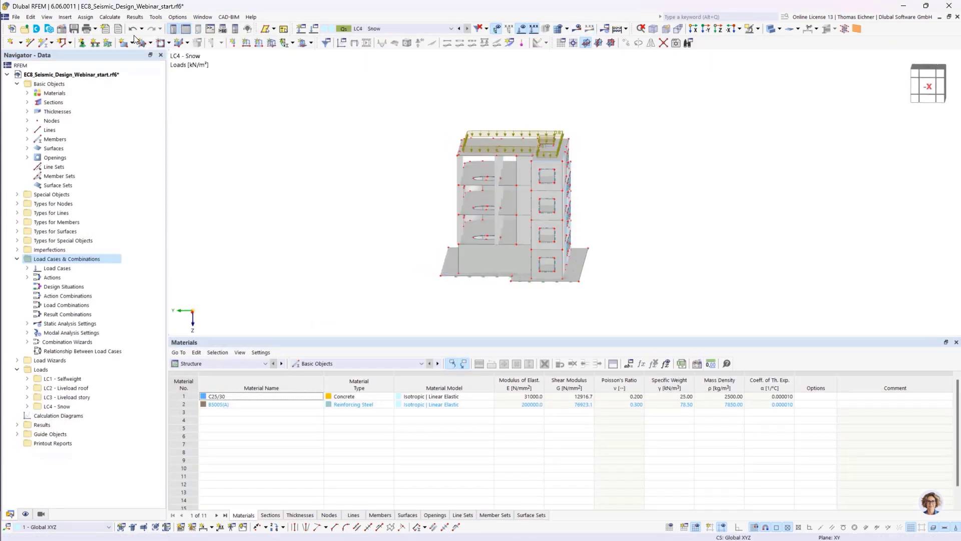
Activate the Response Spectrum Analysis and Concrete Design add-ons in the model's base data
{"action": "left_click", "coordinate": [60, 30]}
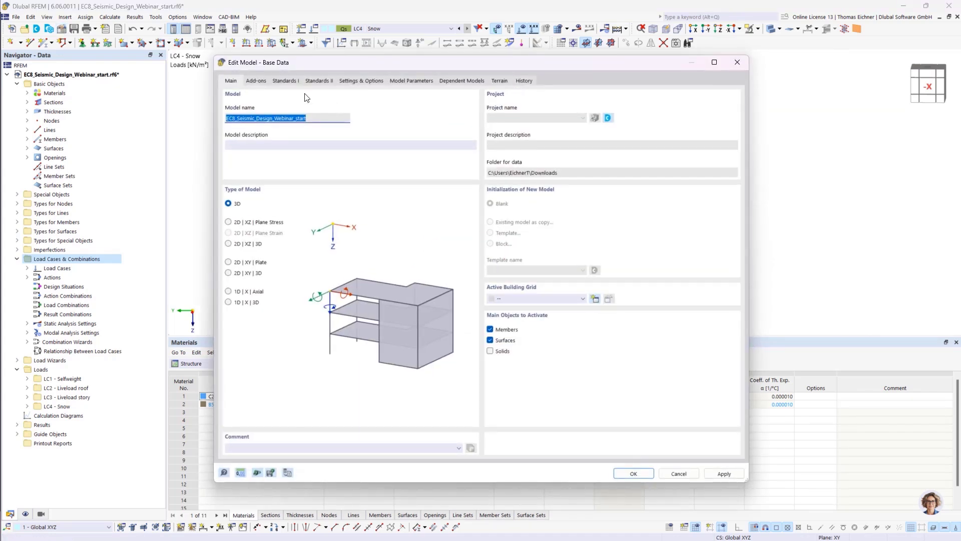
{"action": "left_click", "coordinate": [255, 82]}
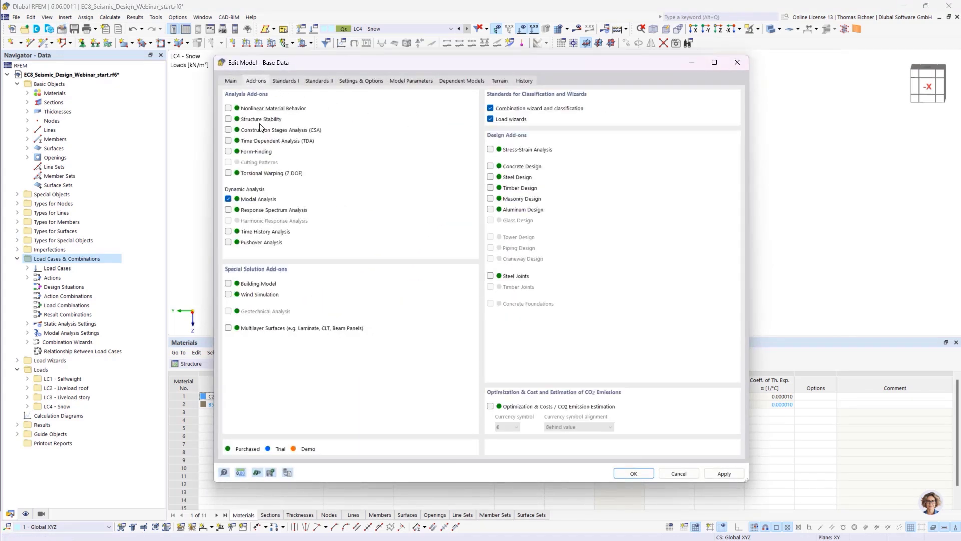
{"action": "left_click", "coordinate": [228, 210]}
{"action": "left_click", "coordinate": [490, 167]}
Choose the national annex DIN | 2023-11 for the EN 1998 dynamic analysis standard and accept the base data
{"action": "left_click", "coordinate": [283, 81]}
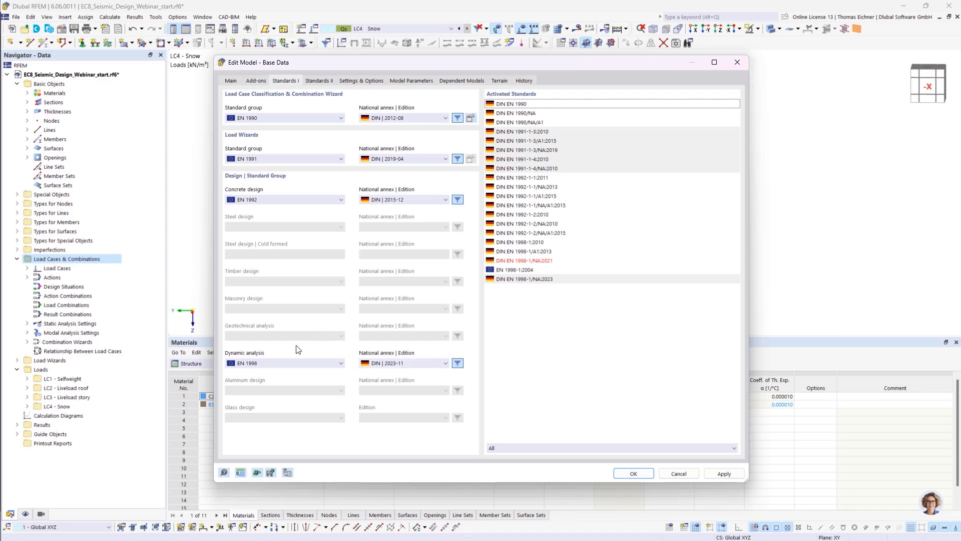
{"action": "left_click", "coordinate": [396, 363]}
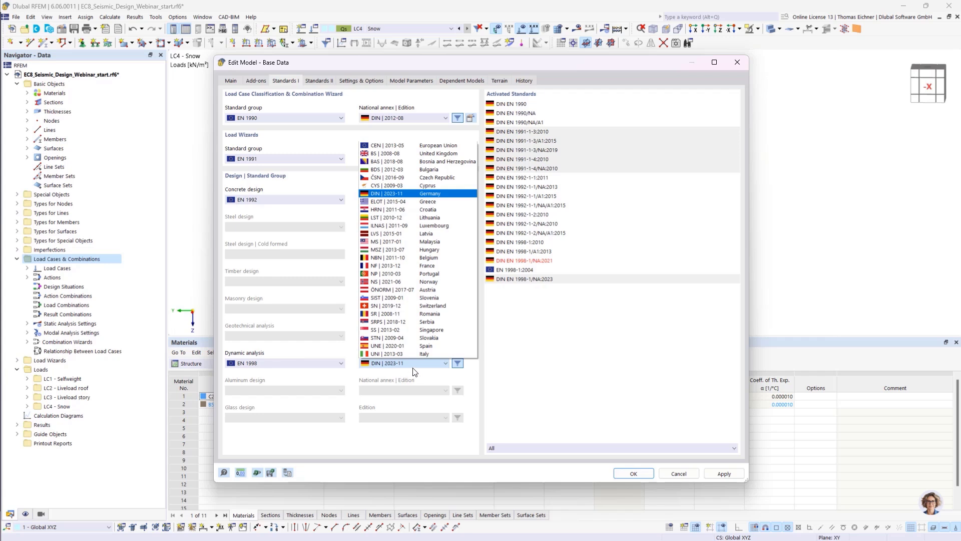
{"action": "left_click", "coordinate": [420, 371]}
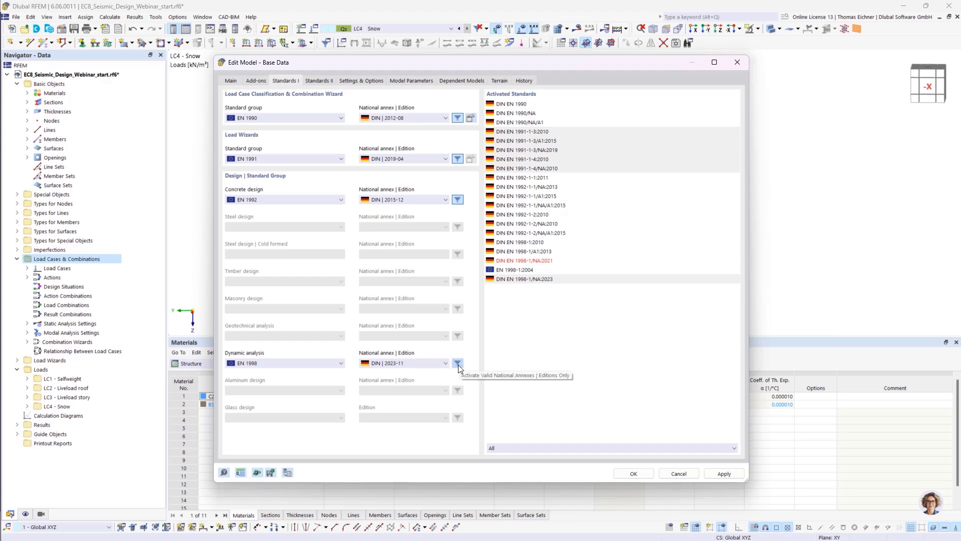
{"action": "left_click", "coordinate": [445, 363]}
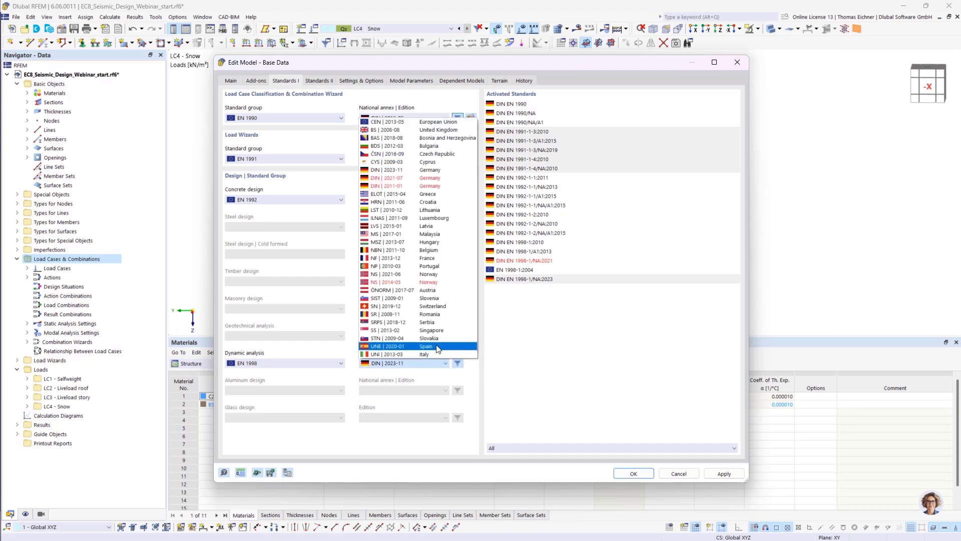
{"action": "left_click", "coordinate": [401, 171]}
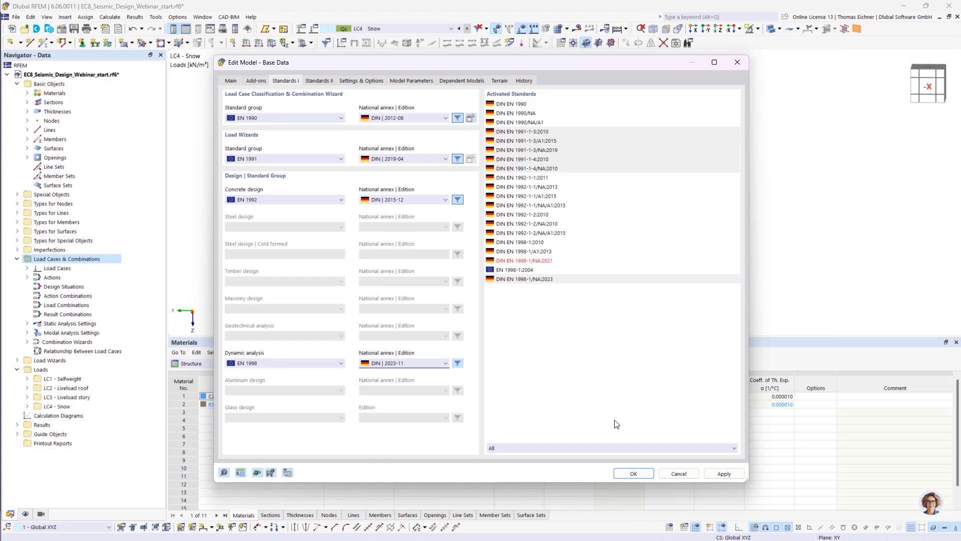
{"action": "left_click", "coordinate": [644, 473]}
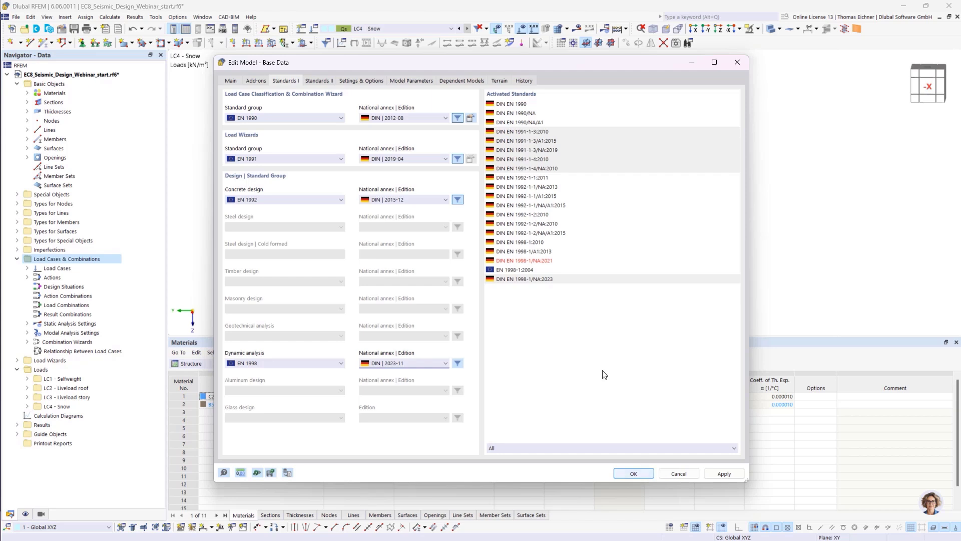
{"action": "left_click", "coordinate": [632, 473]}
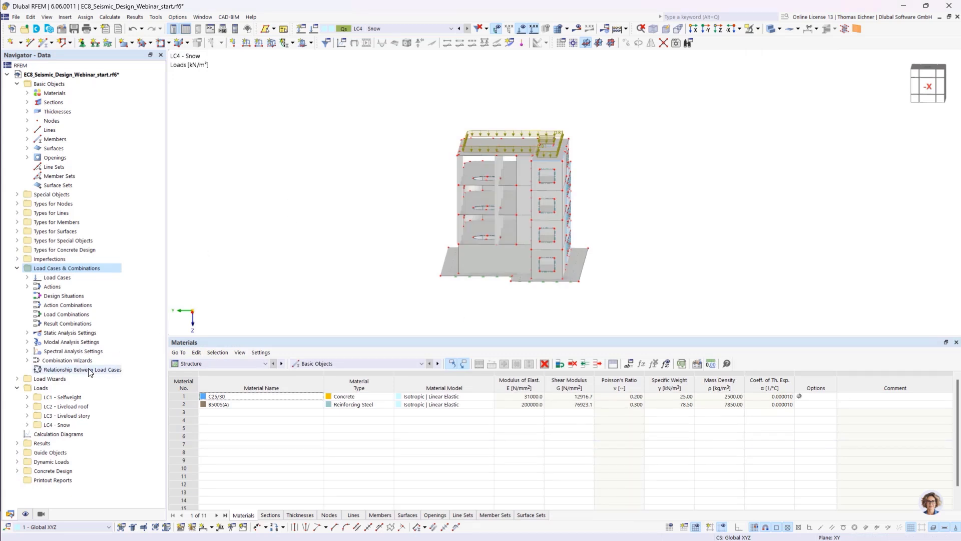
Look through the modal and spectral analysis settings entries and the dynamic loads with their response spectra and accelerograms
{"action": "left_click", "coordinate": [68, 343]}
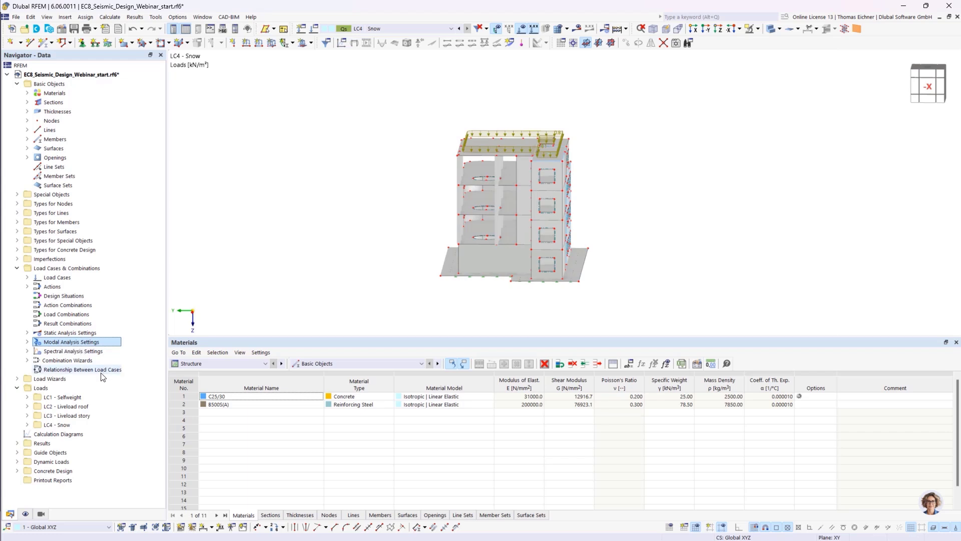
{"action": "left_click", "coordinate": [47, 352]}
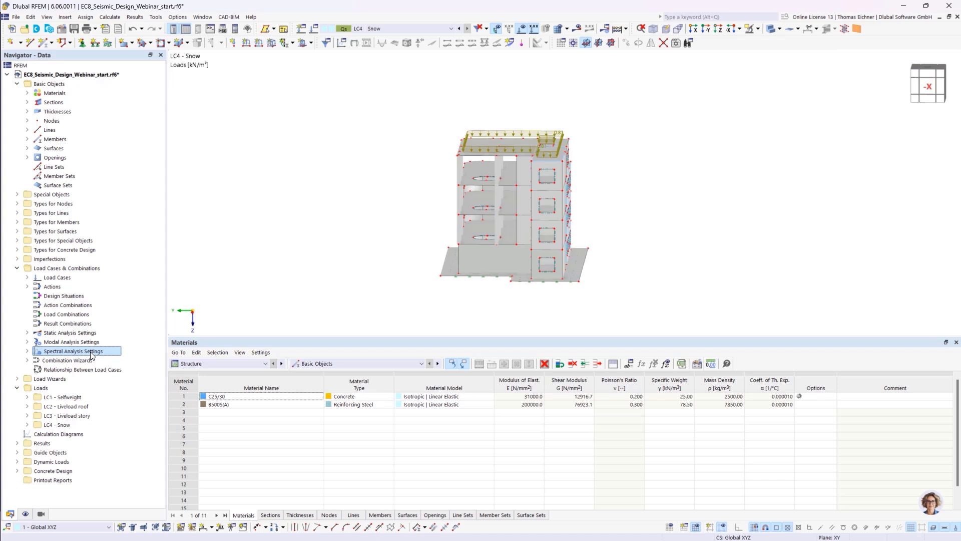
{"action": "left_click", "coordinate": [70, 462]}
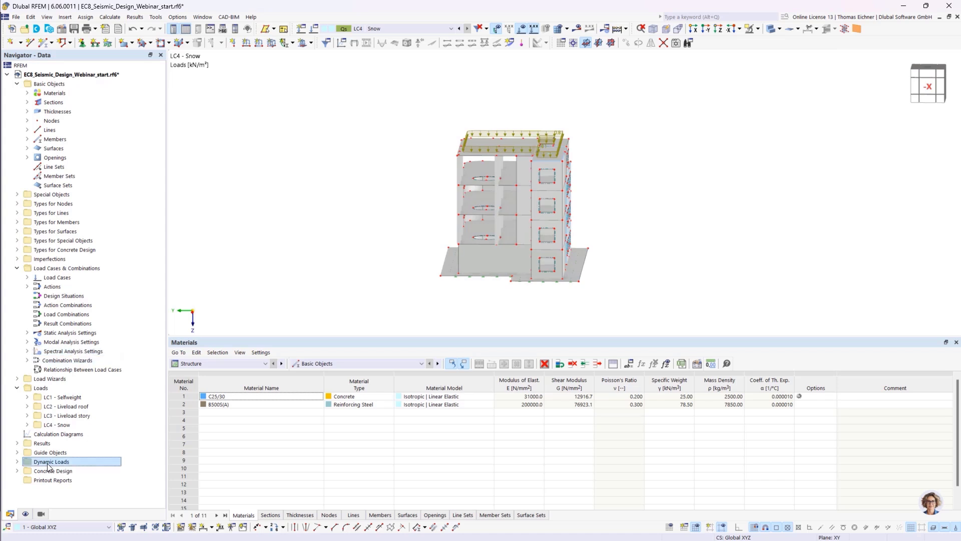
{"action": "left_click", "coordinate": [18, 461]}
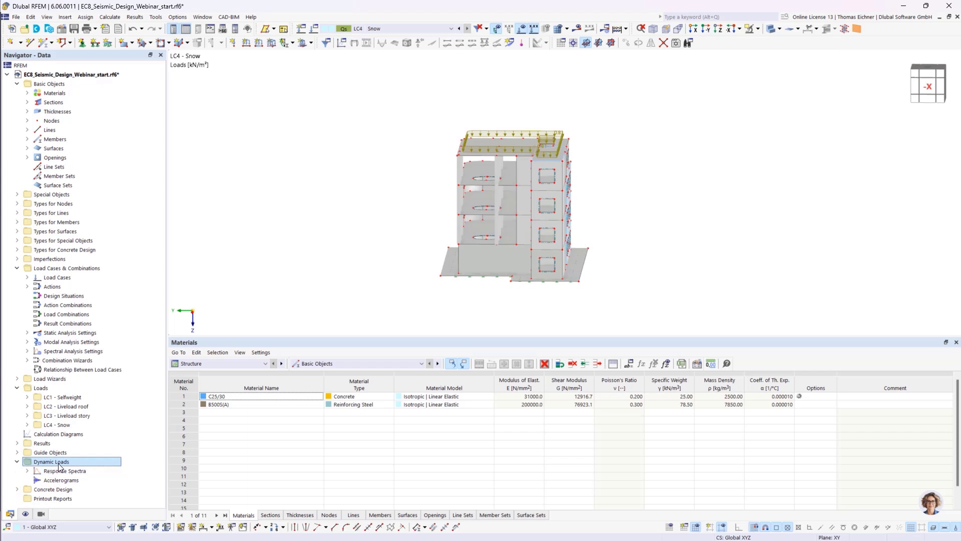
{"action": "left_click", "coordinate": [27, 470]}
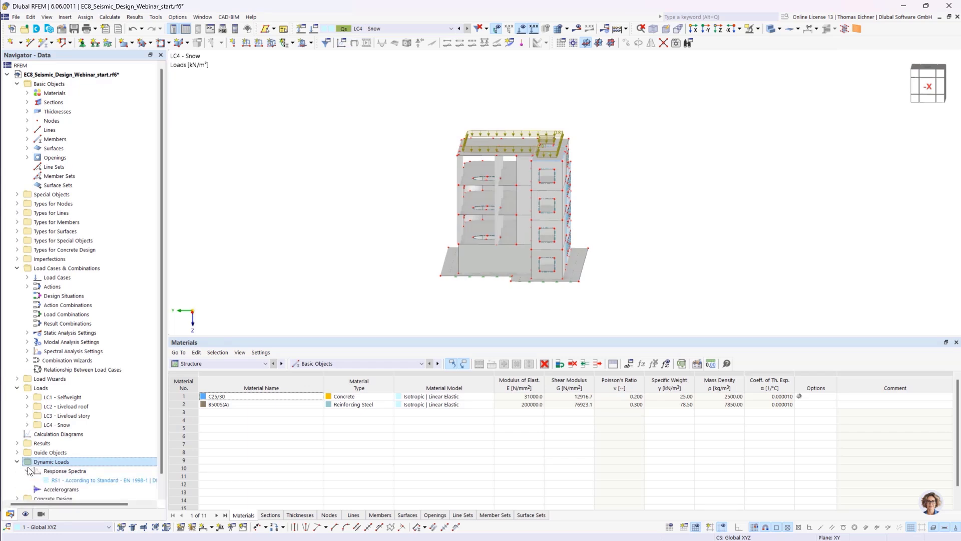
{"action": "left_click", "coordinate": [60, 472]}
{"action": "left_click", "coordinate": [62, 480]}
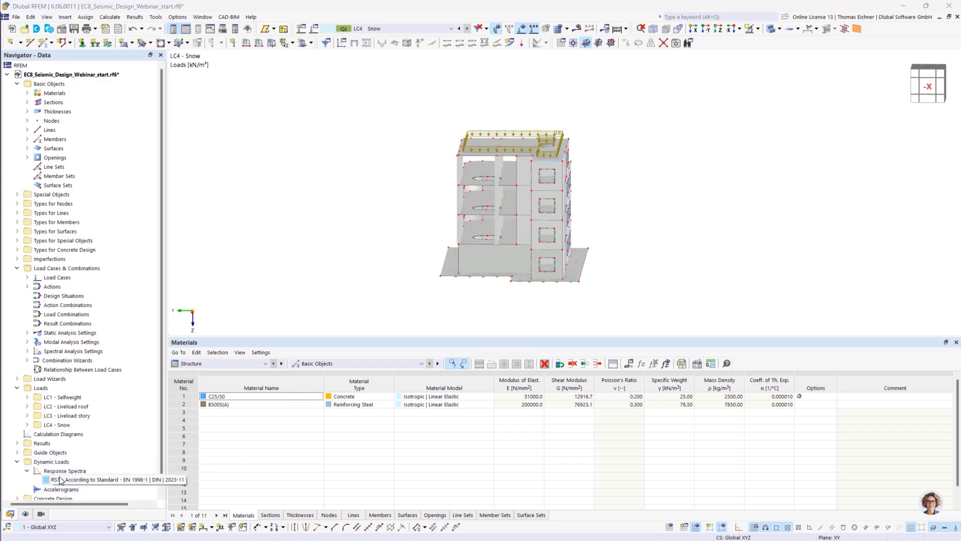
{"action": "left_click", "coordinate": [56, 490]}
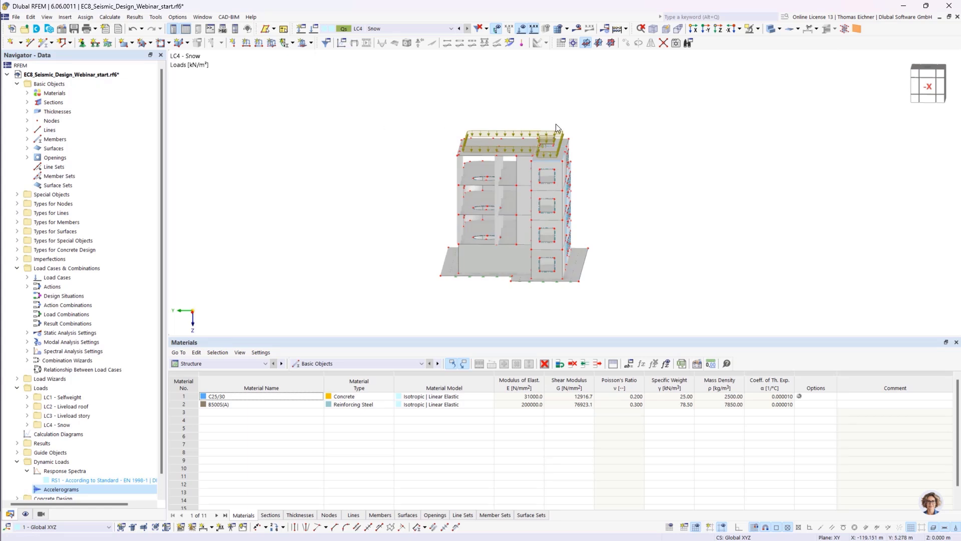
Open the load cases and combinations and review the base settings for the combination standard, wizard and result combinations
{"action": "left_click", "coordinate": [314, 30]}
{"action": "left_click_drag", "start_coordinate": [351, 35], "coordinate": [386, 67]}
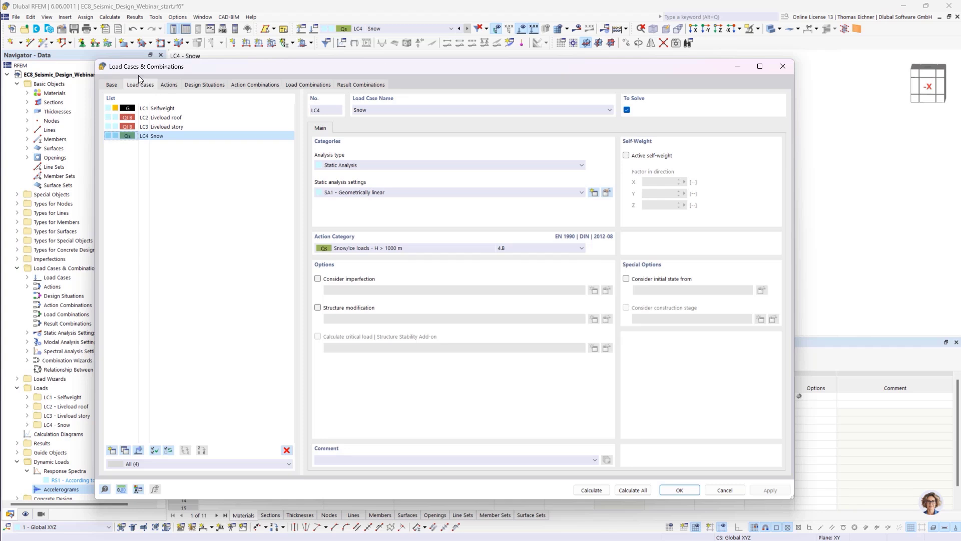
{"action": "left_click", "coordinate": [112, 85]}
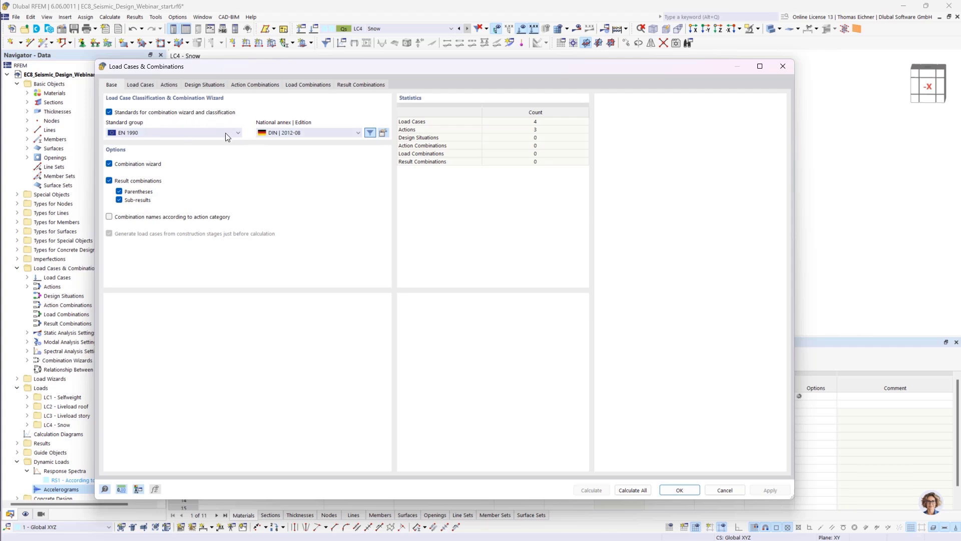
{"action": "left_click", "coordinate": [119, 201]}
{"action": "left_click", "coordinate": [119, 201]}
{"action": "left_click", "coordinate": [119, 191]}
Compare the action categories of the load cases LC2 Liveload roof and LC3 Liveload story
{"action": "left_click", "coordinate": [140, 86]}
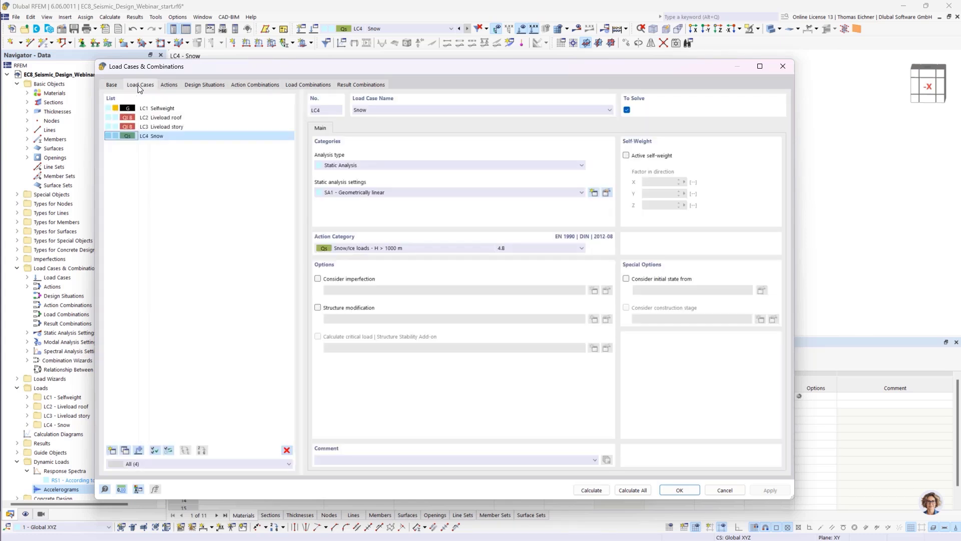
{"action": "left_click", "coordinate": [156, 120]}
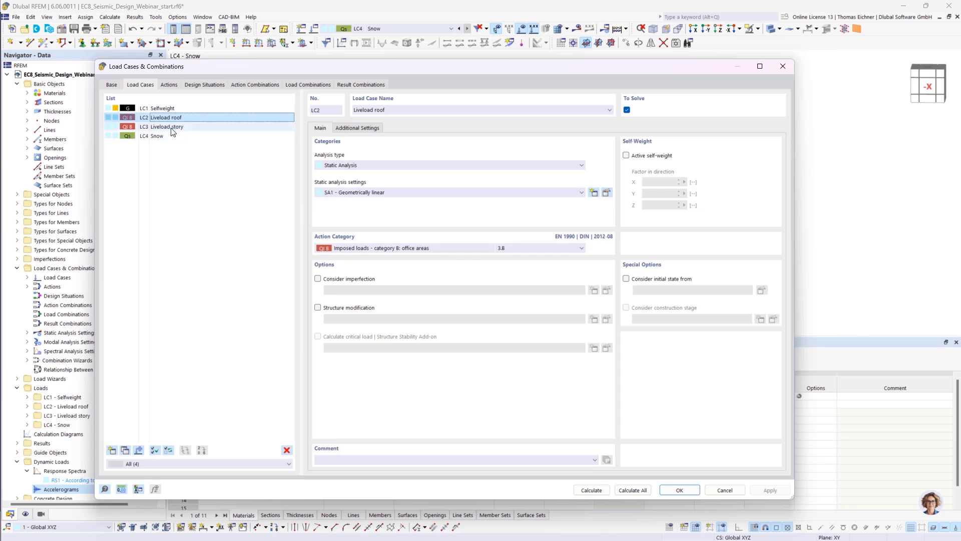
{"action": "left_click", "coordinate": [133, 119]}
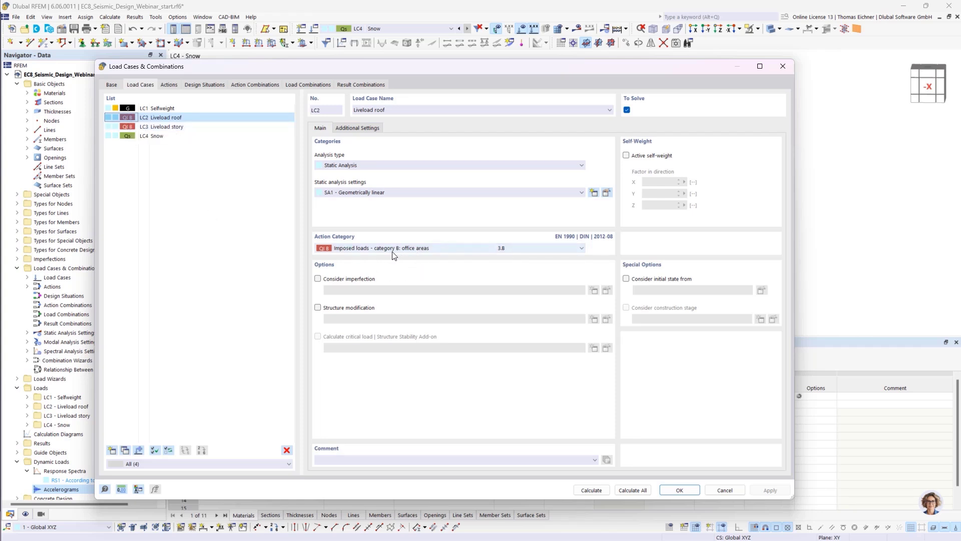
{"action": "left_click", "coordinate": [153, 126]}
{"action": "left_click", "coordinate": [149, 118]}
{"action": "left_click", "coordinate": [150, 126]}
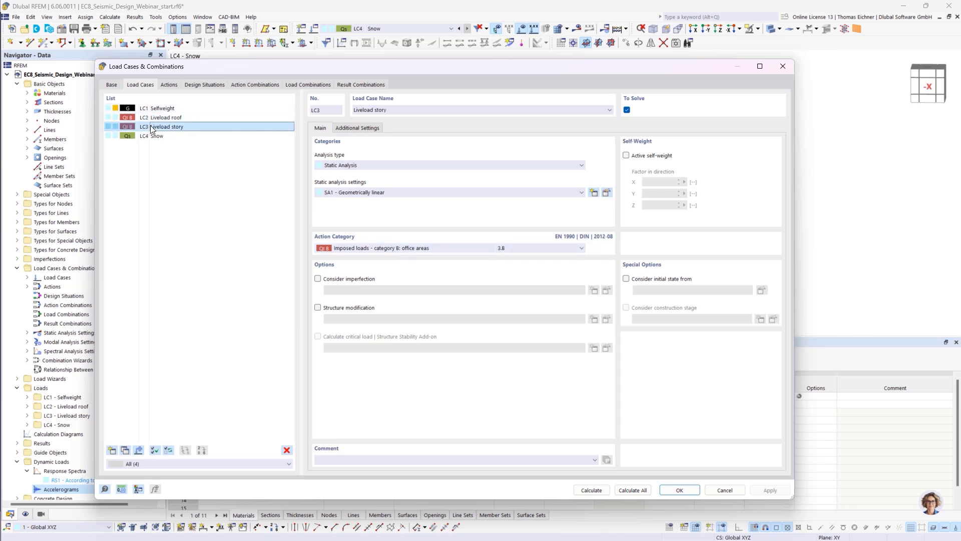
{"action": "left_click", "coordinate": [150, 118]}
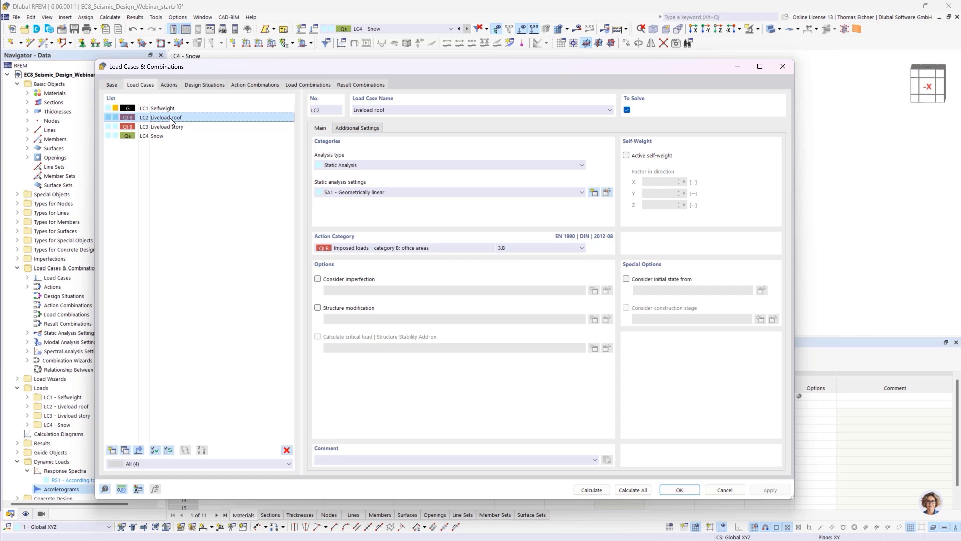
{"action": "left_click", "coordinate": [169, 126]}
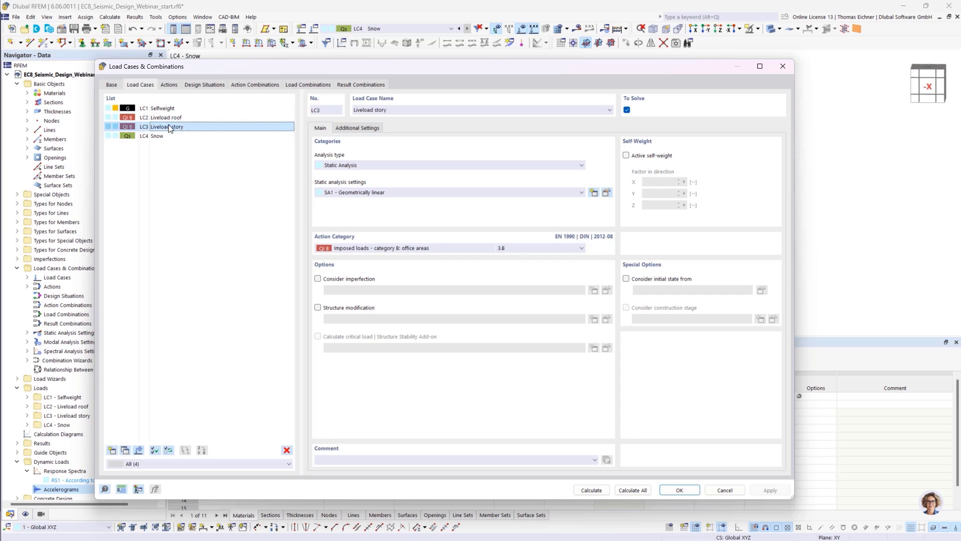
Check the mass combination option of LC2 Liveload roof and set that of LC3 Liveload story to Other floors
{"action": "left_click", "coordinate": [344, 129]}
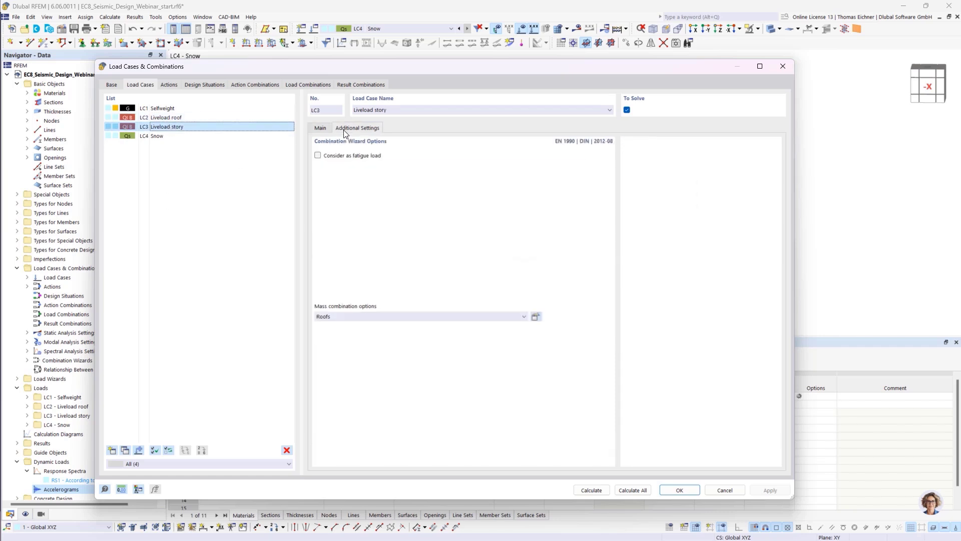
{"action": "left_click", "coordinate": [188, 117]}
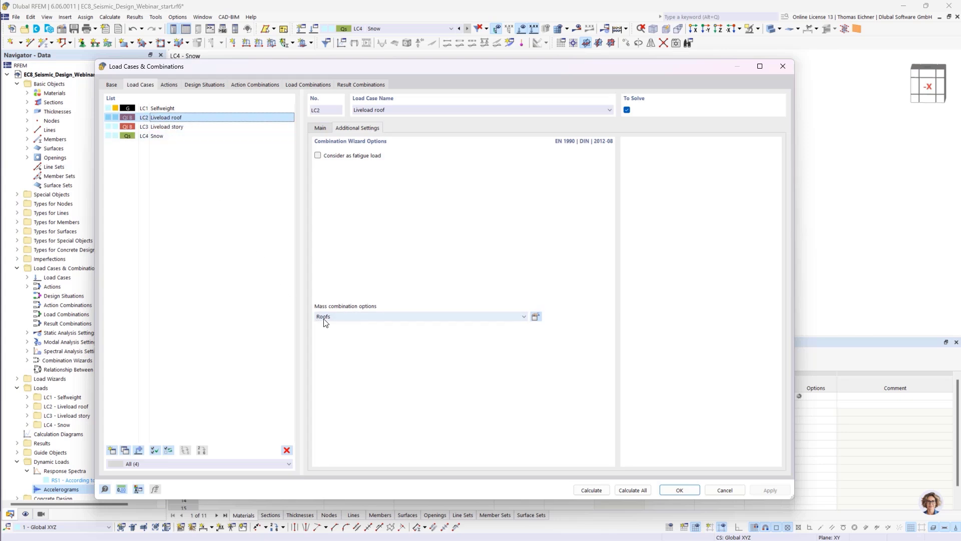
{"action": "left_click", "coordinate": [157, 127]}
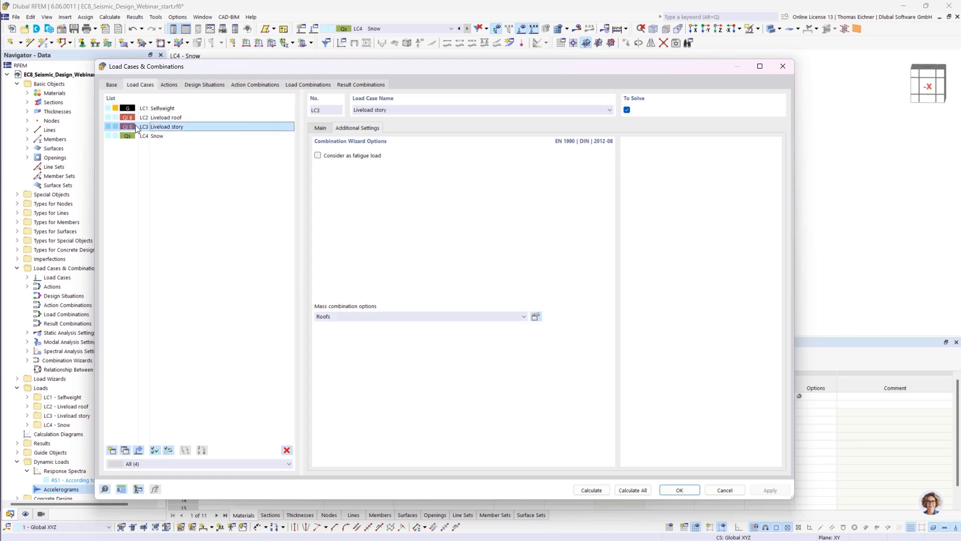
{"action": "left_click", "coordinate": [331, 317]}
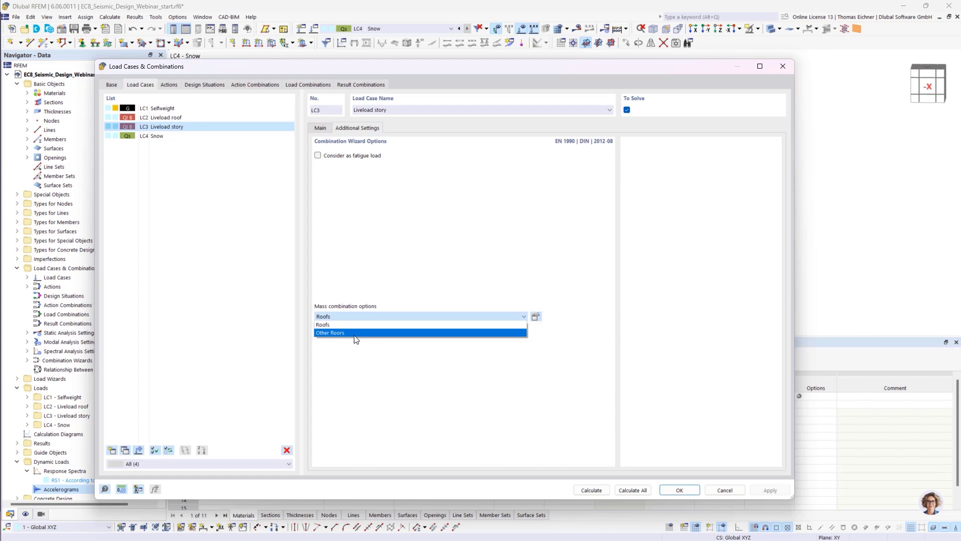
{"action": "left_click", "coordinate": [358, 333]}
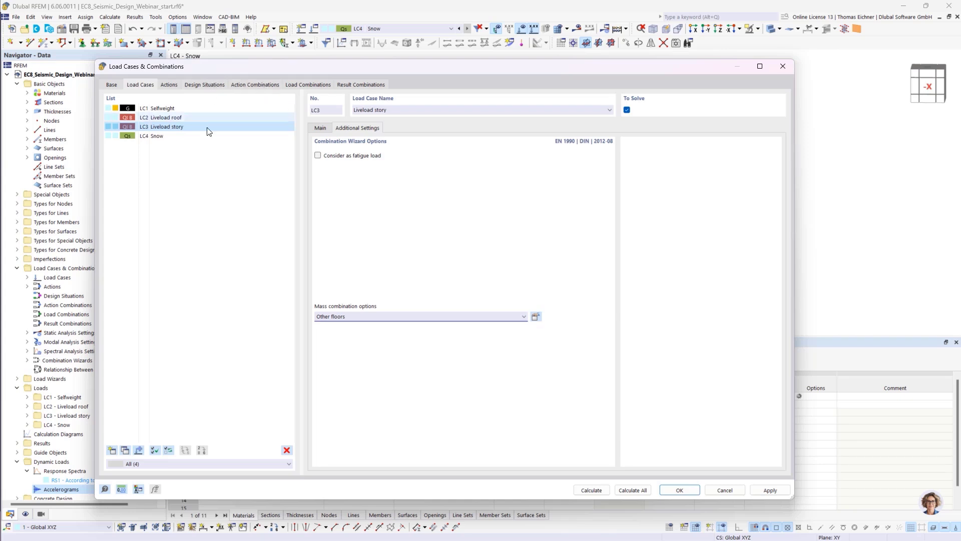
{"action": "left_click", "coordinate": [205, 180]}
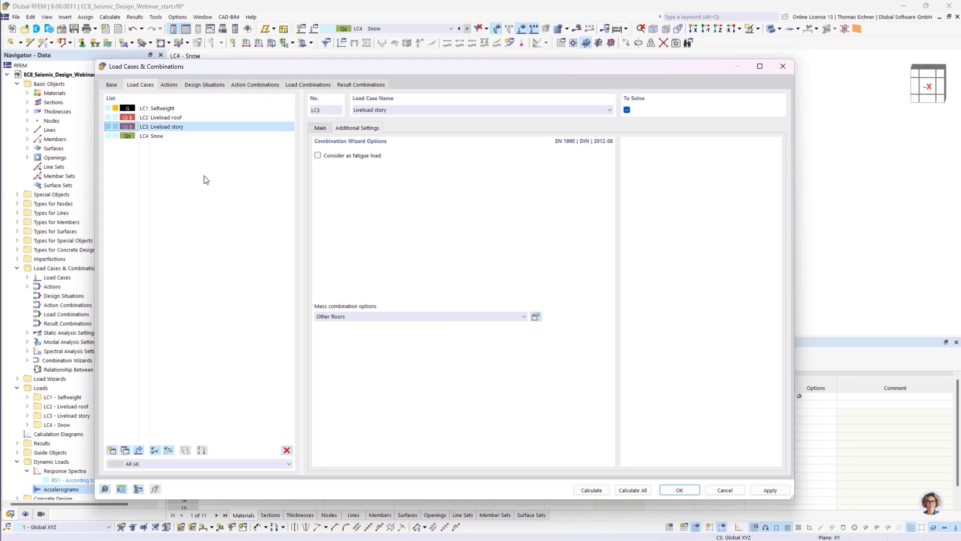
Create a design situation of type Seismic/Mass Combination - psi-E,i and display its combination rules
{"action": "left_click", "coordinate": [205, 85]}
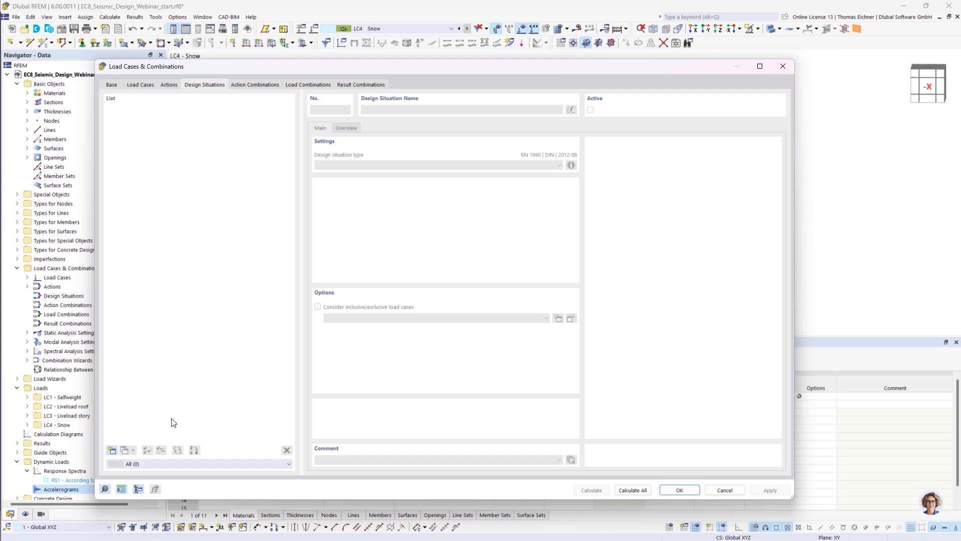
{"action": "left_click", "coordinate": [112, 450]}
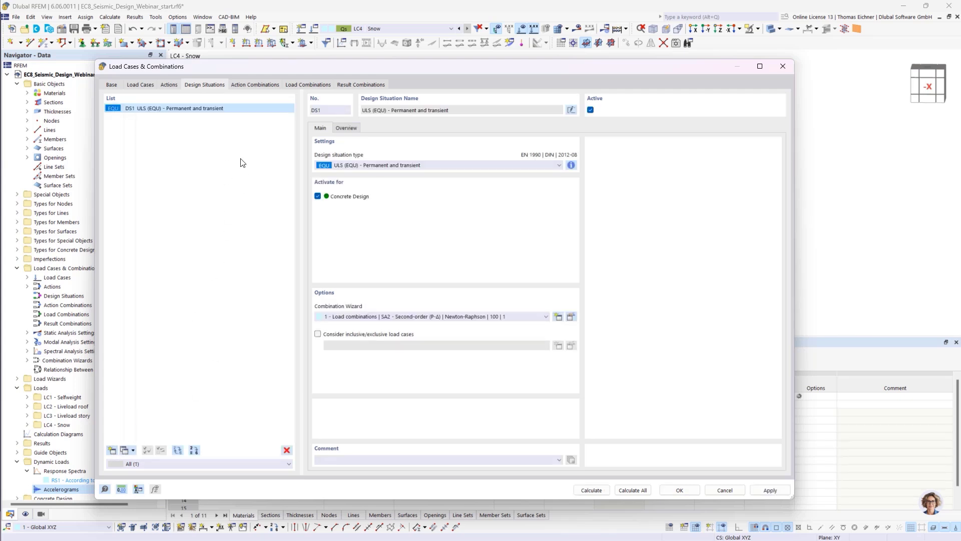
{"action": "left_click", "coordinate": [362, 165]}
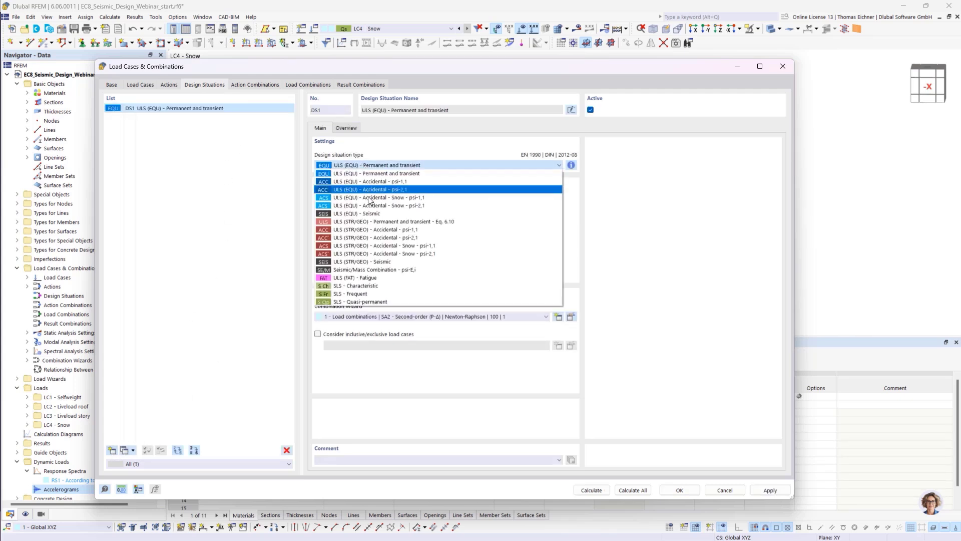
{"action": "left_click", "coordinate": [412, 271]}
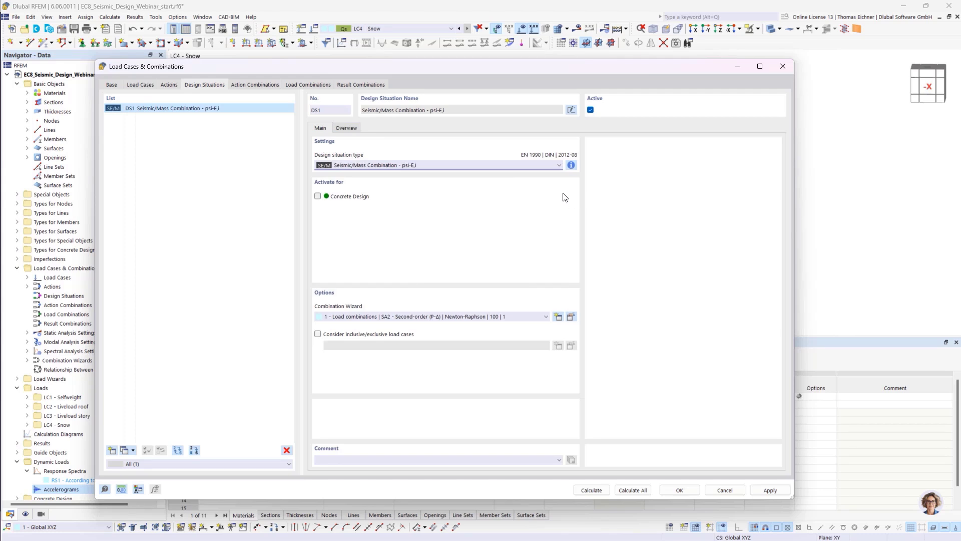
{"action": "left_click", "coordinate": [571, 165]}
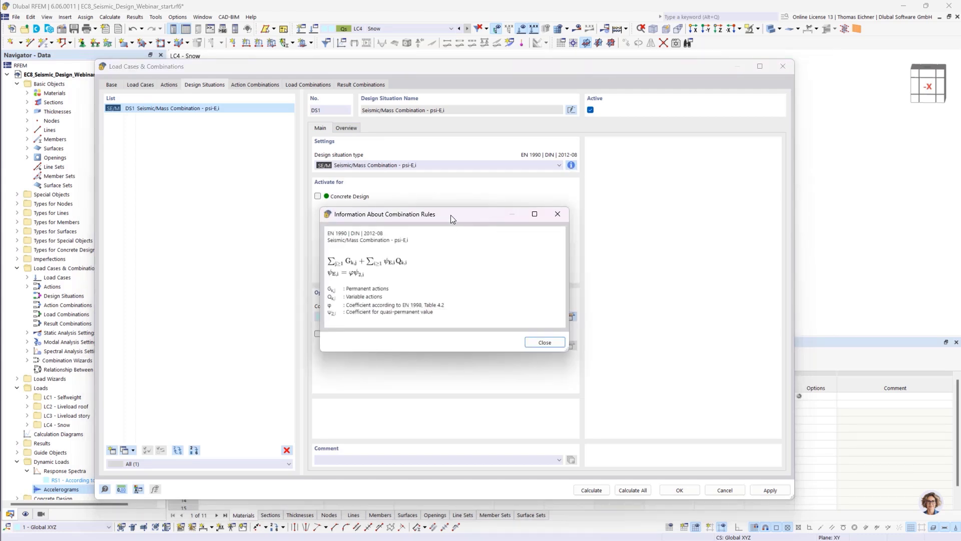
Close the combination rules information and examine the load case assignment and factors of load combination CO1
{"action": "left_click_drag", "start_coordinate": [451, 214], "coordinate": [696, 170]}
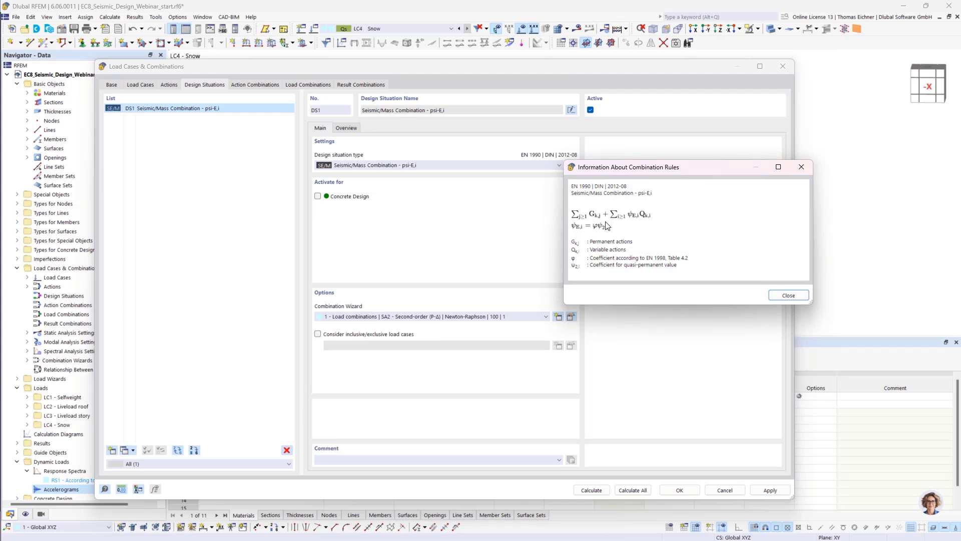
{"action": "left_click", "coordinate": [806, 167]}
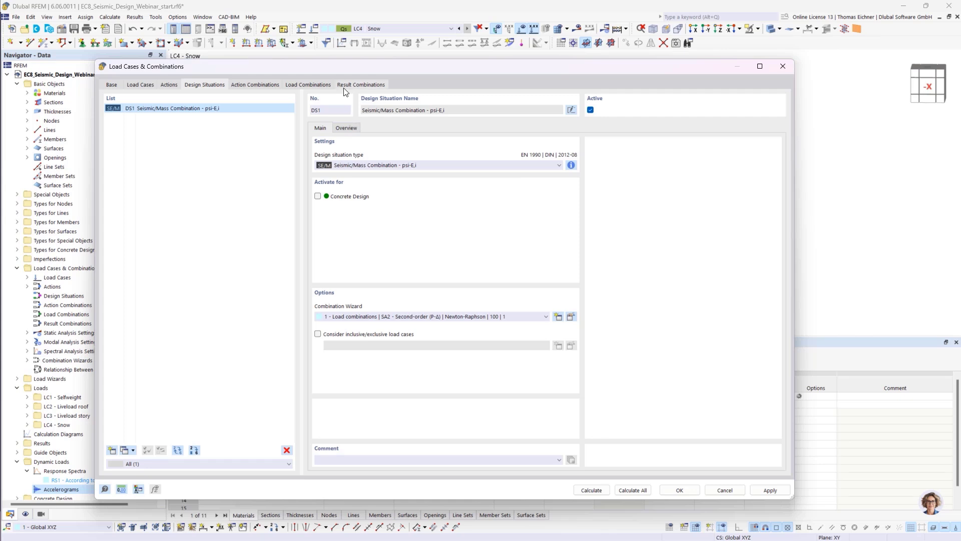
{"action": "left_click", "coordinate": [298, 85]}
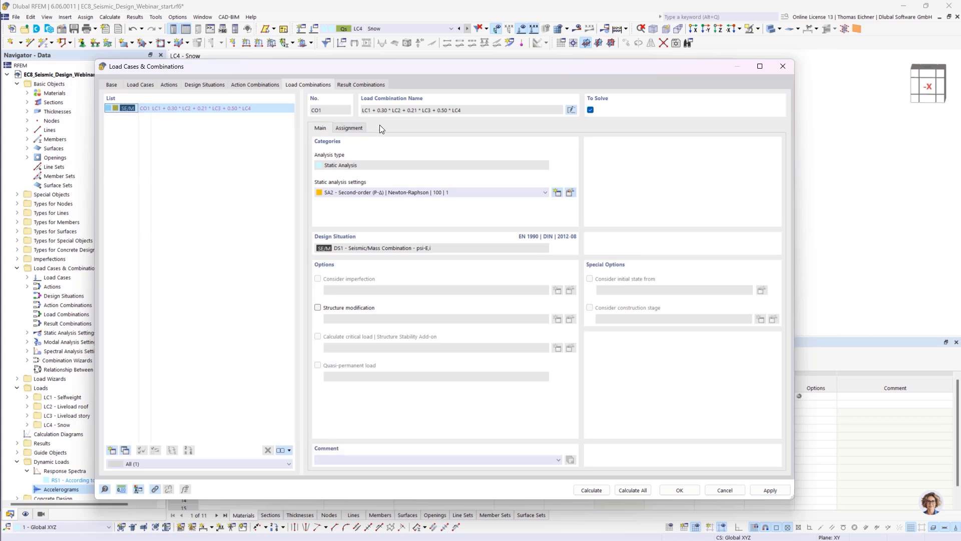
{"action": "left_click", "coordinate": [349, 128]}
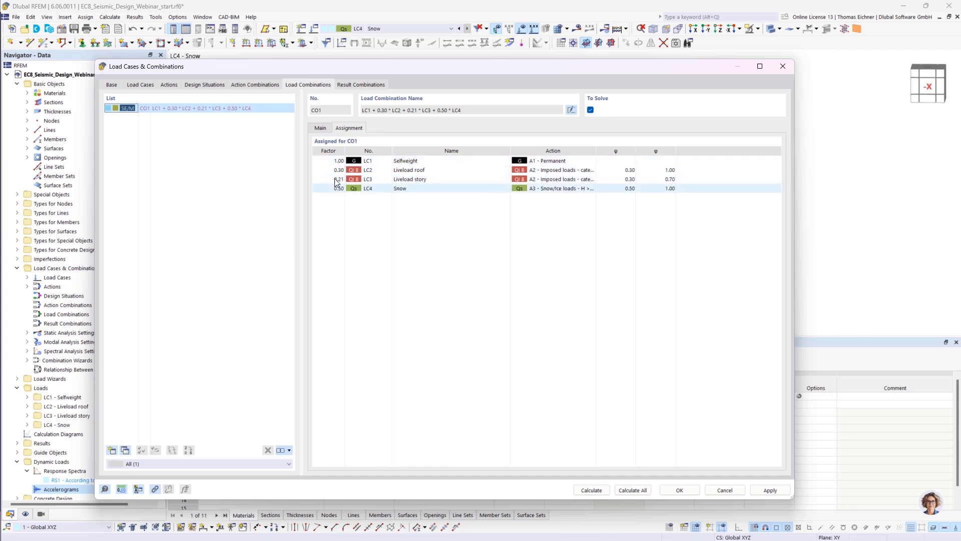
Create load case LC5 with analysis type Modal Analysis and import its masses from load combination CO1
{"action": "left_click", "coordinate": [137, 84]}
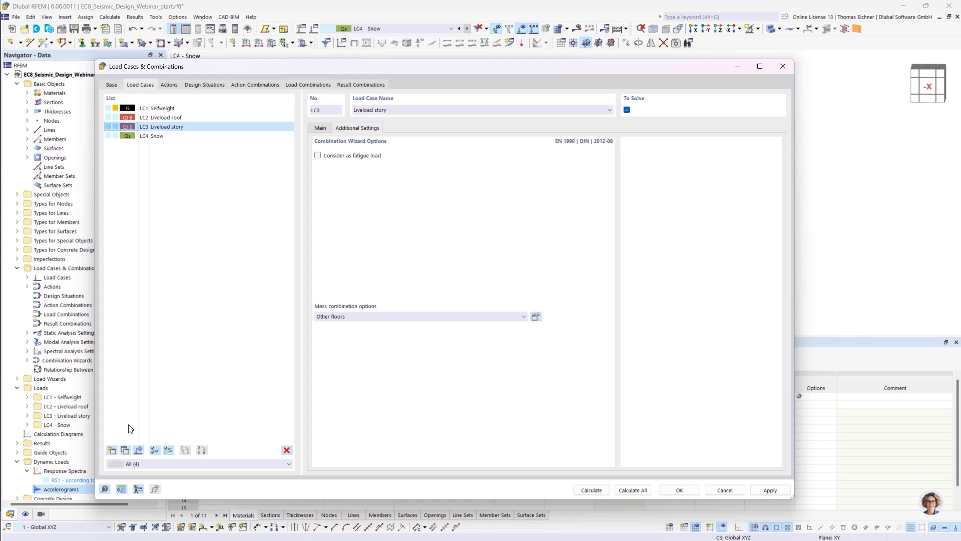
{"action": "left_click", "coordinate": [112, 450]}
{"action": "left_click", "coordinate": [347, 167]}
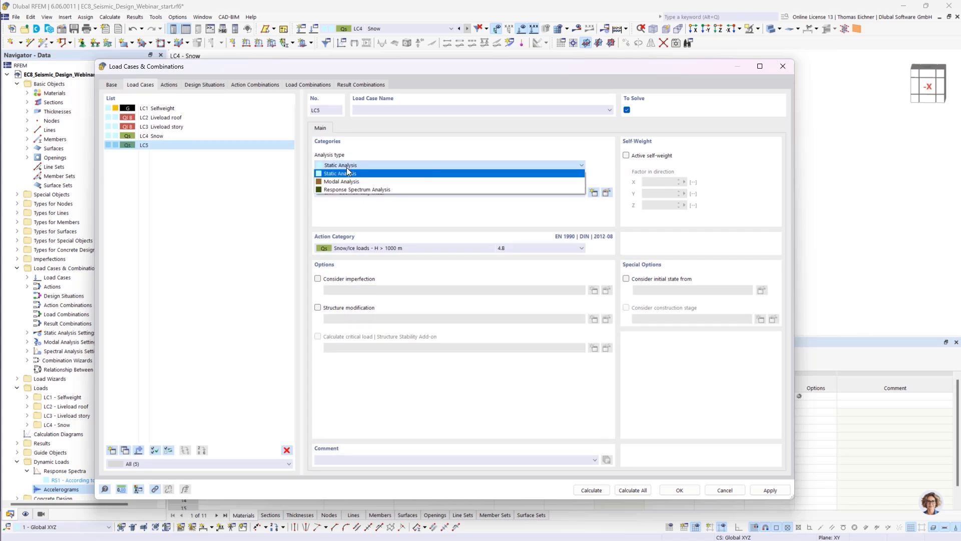
{"action": "left_click", "coordinate": [380, 182]}
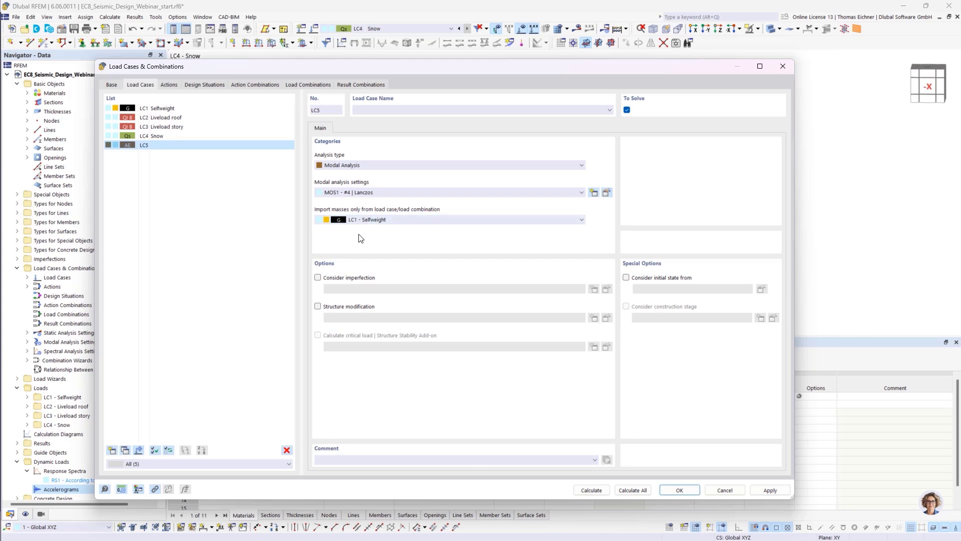
{"action": "left_click", "coordinate": [373, 221]}
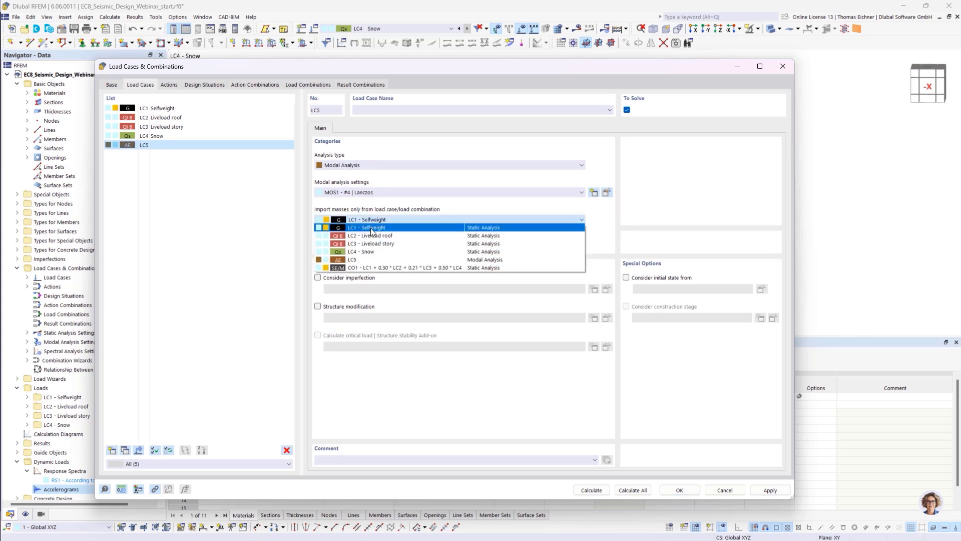
{"action": "left_click", "coordinate": [365, 268]}
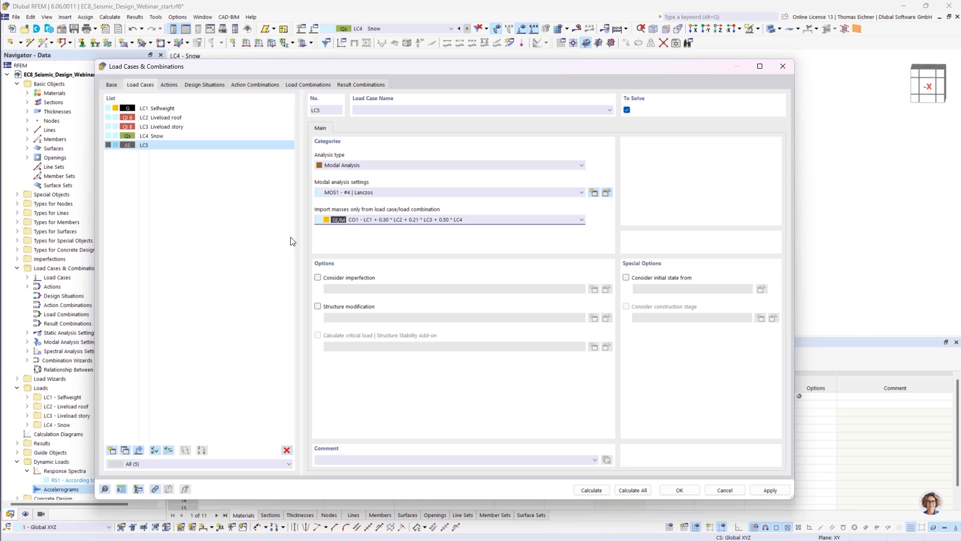
Edit modal analysis settings MOS1 to determine modes automatically by effective modal mass factors and solve with Root of characteristic polynomial
{"action": "left_click", "coordinate": [426, 195]}
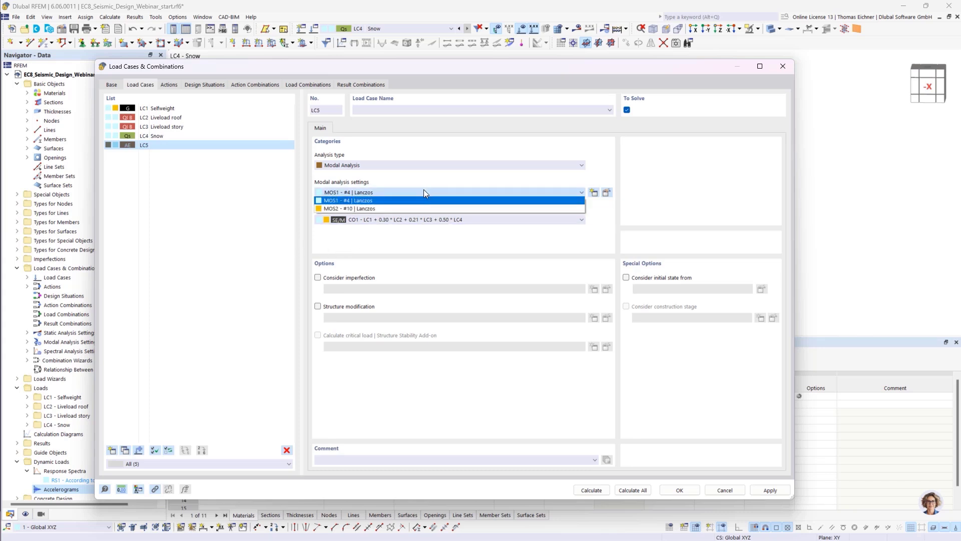
{"action": "left_click", "coordinate": [423, 189]}
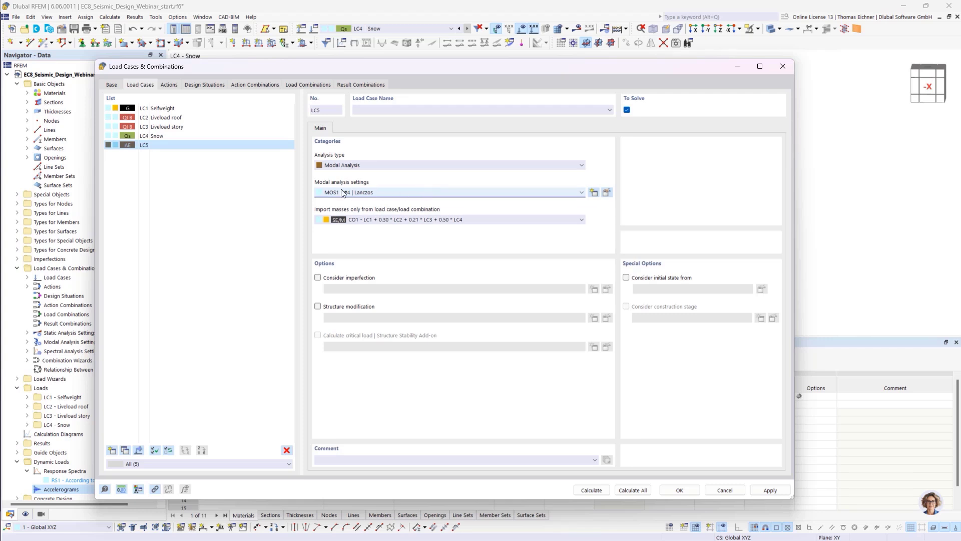
{"action": "left_click", "coordinate": [607, 193]}
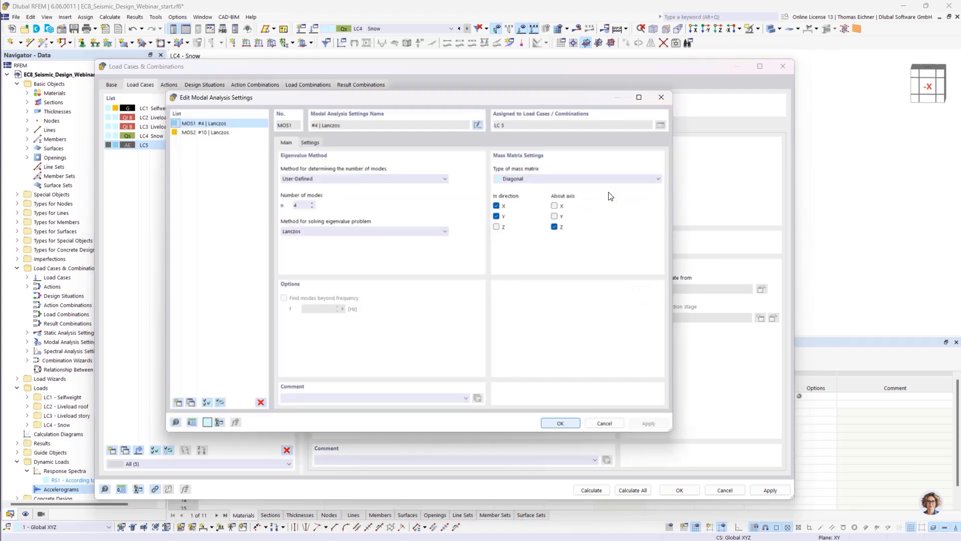
{"action": "left_click_drag", "start_coordinate": [432, 95], "coordinate": [459, 106]}
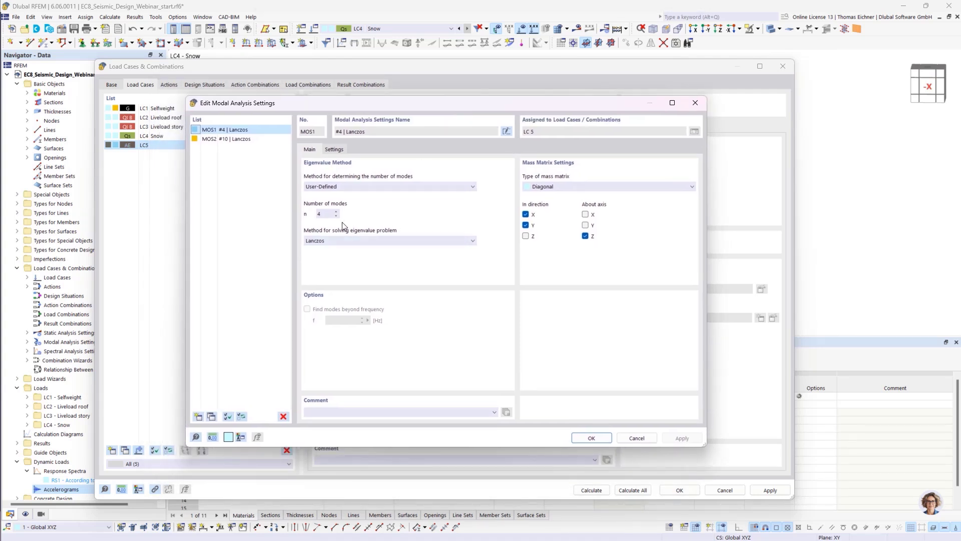
{"action": "left_click", "coordinate": [324, 215]}
{"action": "left_click", "coordinate": [361, 188]}
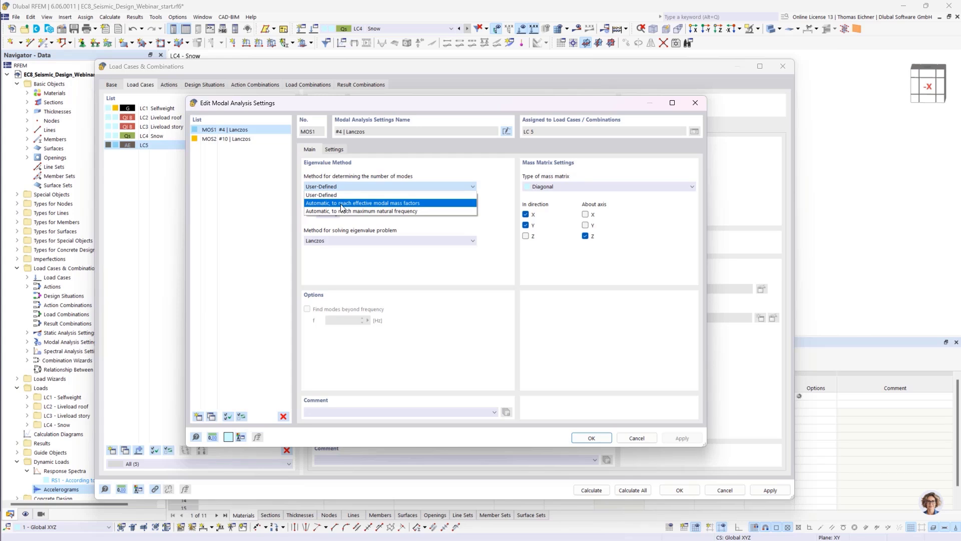
{"action": "left_click", "coordinate": [342, 203]}
{"action": "left_click", "coordinate": [324, 215]}
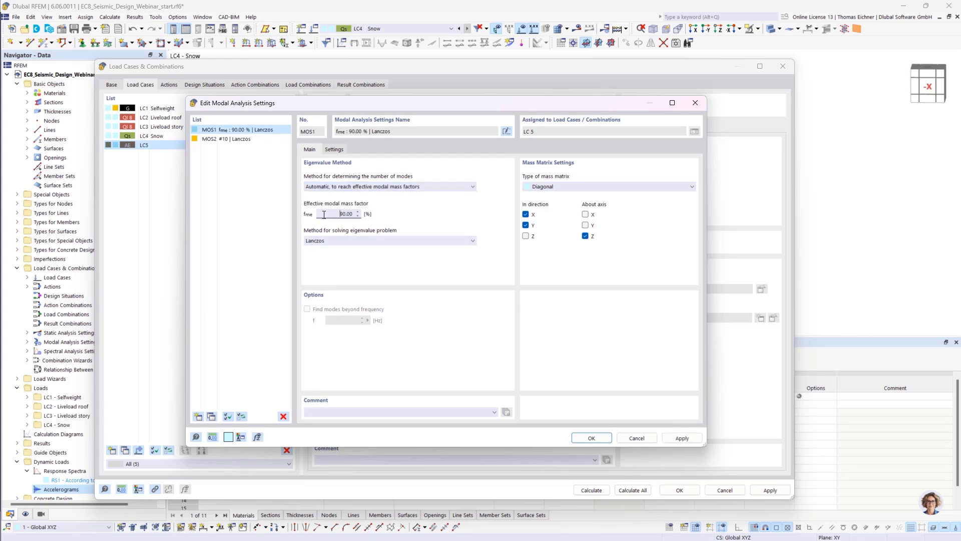
{"action": "left_click", "coordinate": [342, 240]}
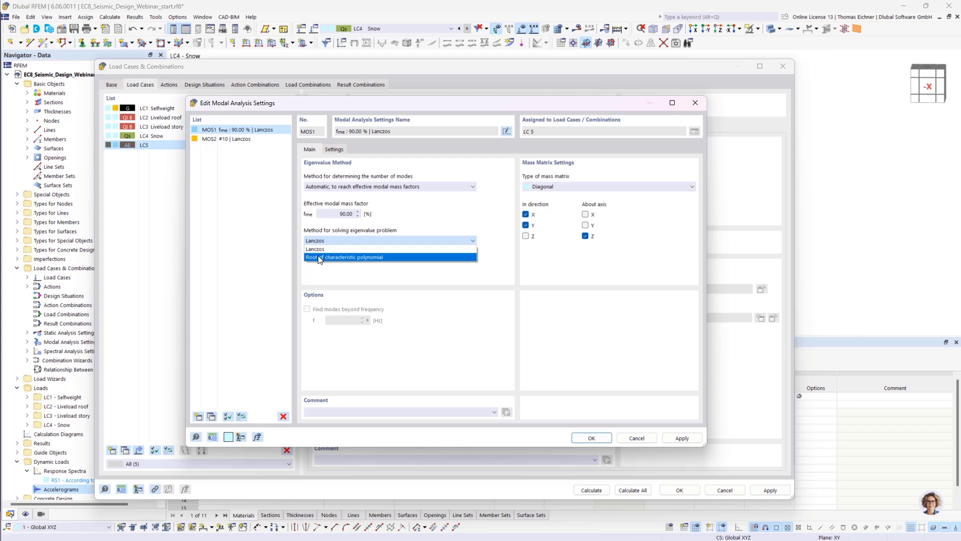
{"action": "left_click", "coordinate": [403, 257]}
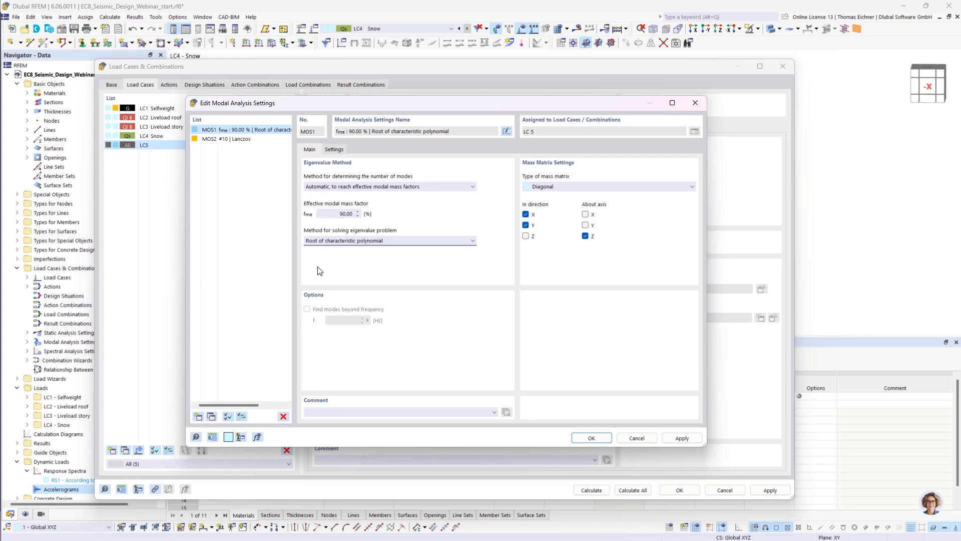
Set the neglect of masses in MOS1 to User-Defined and display its table of selected objects
{"action": "left_click", "coordinate": [334, 150]}
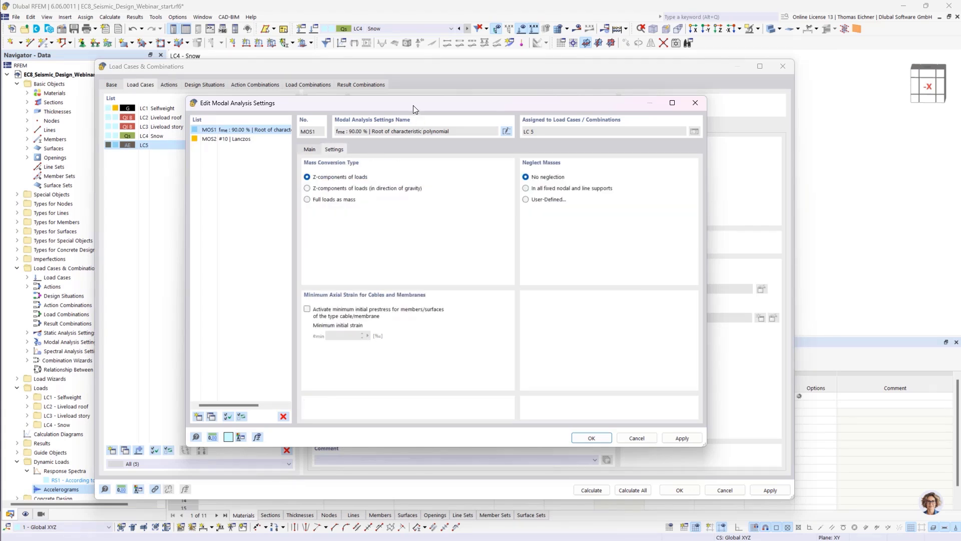
{"action": "mouse_move", "coordinate": [414, 109]}
{"action": "left_mouse_down"}
{"action": "mouse_move", "coordinate": [343, 119]}
{"action": "mouse_move", "coordinate": [325, 145]}
{"action": "mouse_move", "coordinate": [391, 125]}
{"action": "mouse_move", "coordinate": [403, 108]}
{"action": "left_mouse_up"}
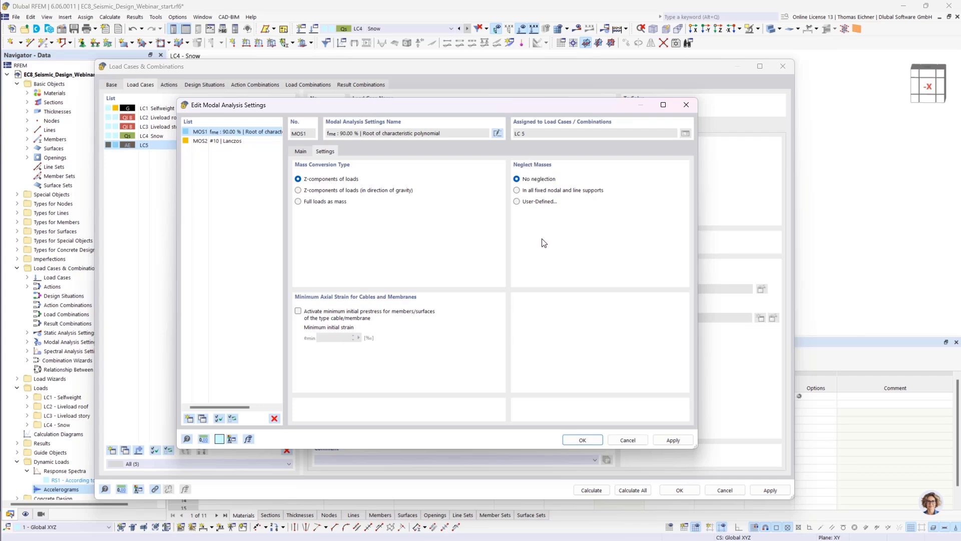
{"action": "left_click", "coordinate": [518, 202]}
{"action": "left_click", "coordinate": [346, 152]}
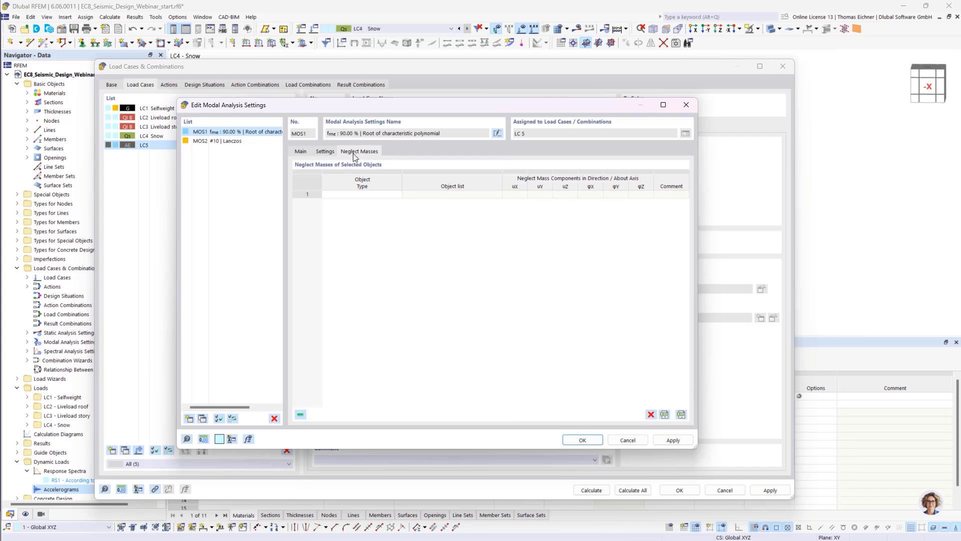
Neglect all mass components of the foundation slab, surface 1, and accept the modal analysis settings
{"action": "left_click", "coordinate": [383, 196]}
{"action": "left_click", "coordinate": [398, 195]}
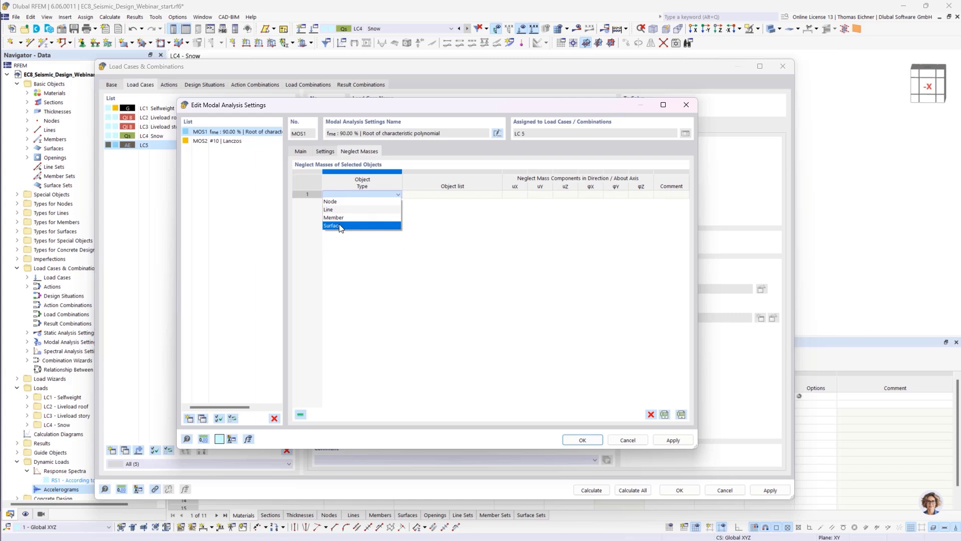
{"action": "left_click", "coordinate": [340, 225]}
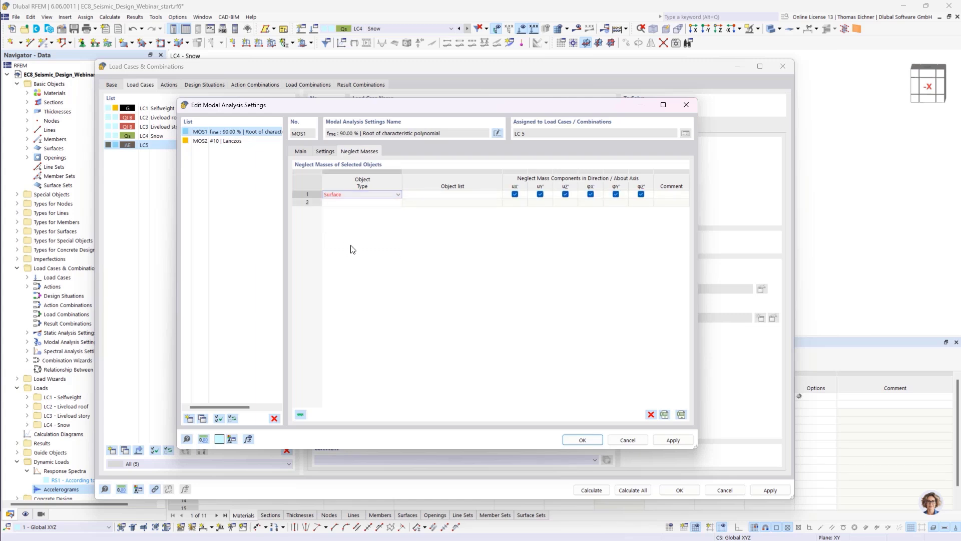
{"action": "left_click", "coordinate": [453, 187]}
{"action": "left_click", "coordinate": [498, 195]}
{"action": "left_click", "coordinate": [497, 196]}
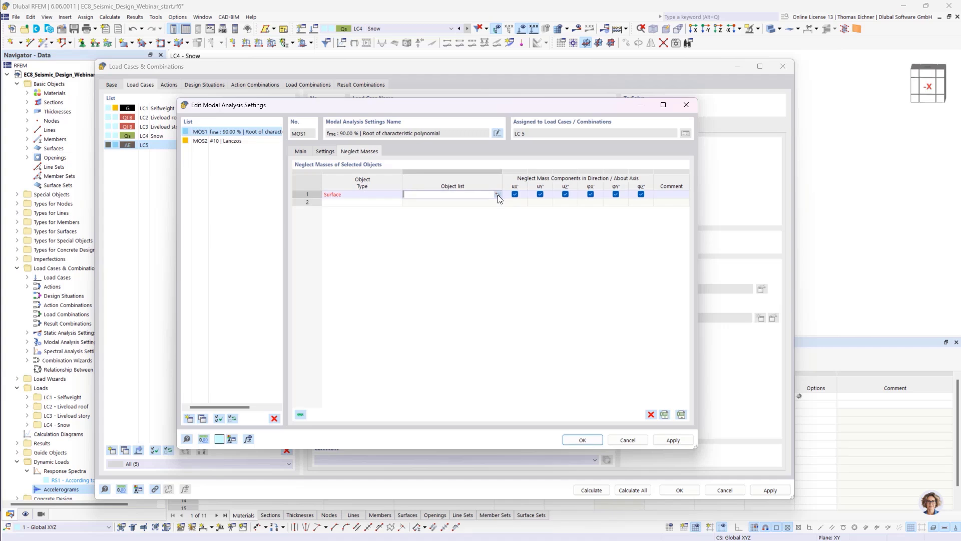
{"action": "scroll", "coordinate": [452, 241], "scroll_direction": "up", "scroll_amount": 6}
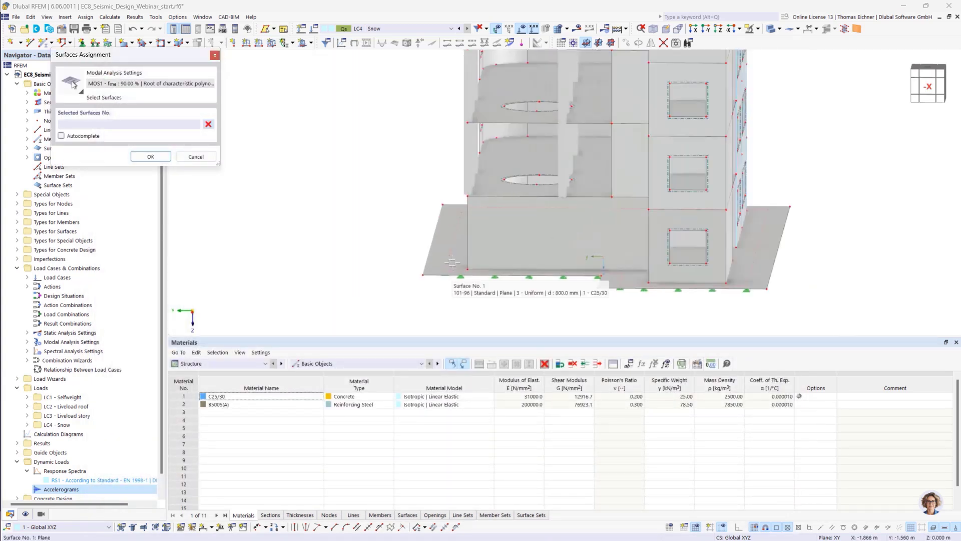
{"action": "left_click", "coordinate": [452, 241]}
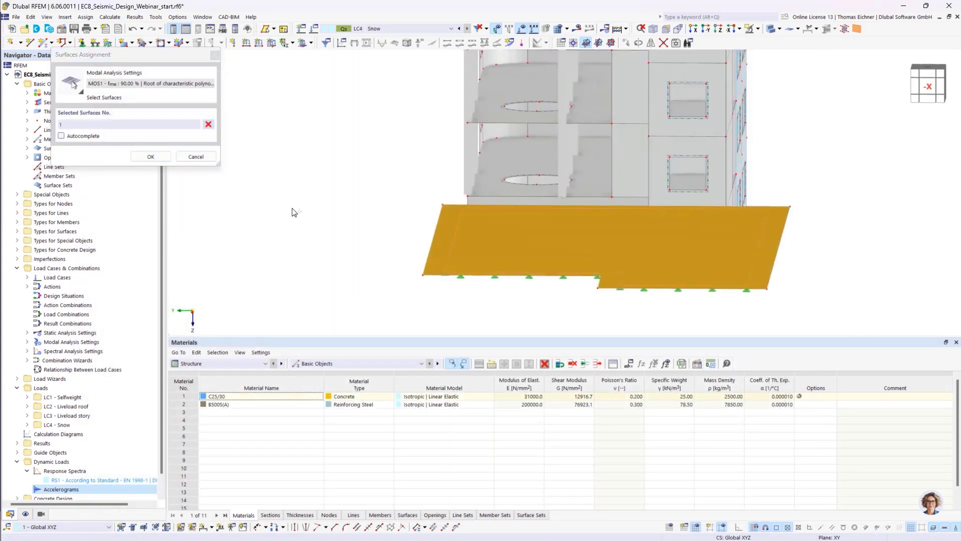
{"action": "left_click", "coordinate": [151, 156]}
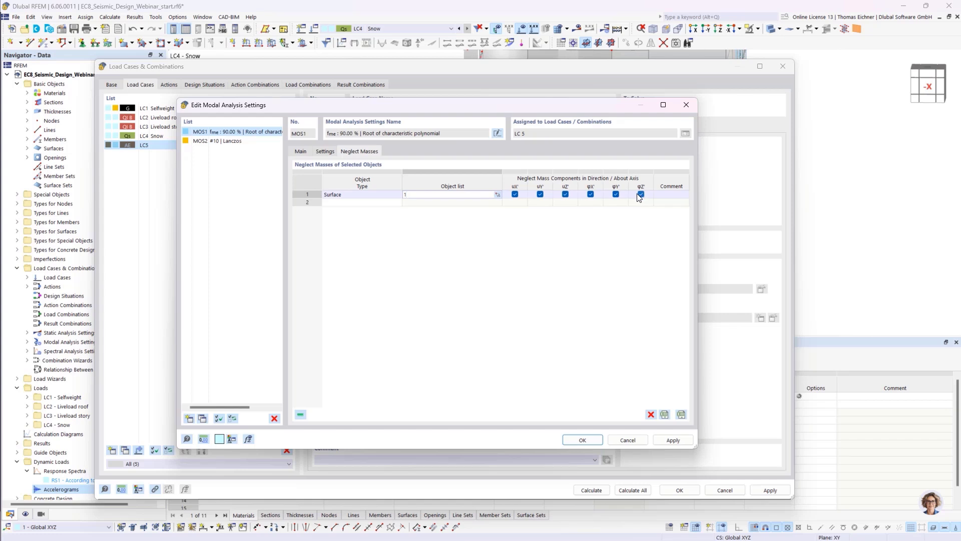
{"action": "left_click", "coordinate": [381, 264]}
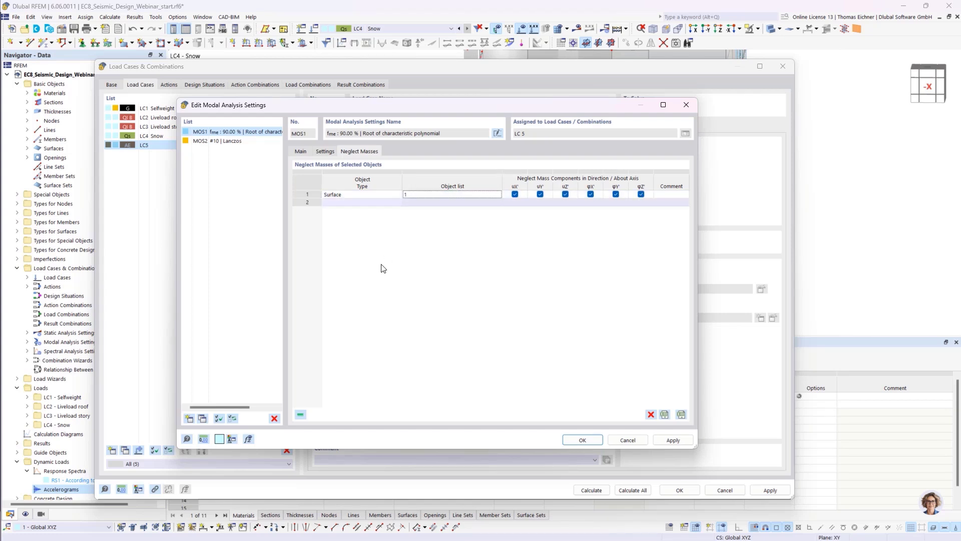
{"action": "left_click", "coordinate": [583, 440]}
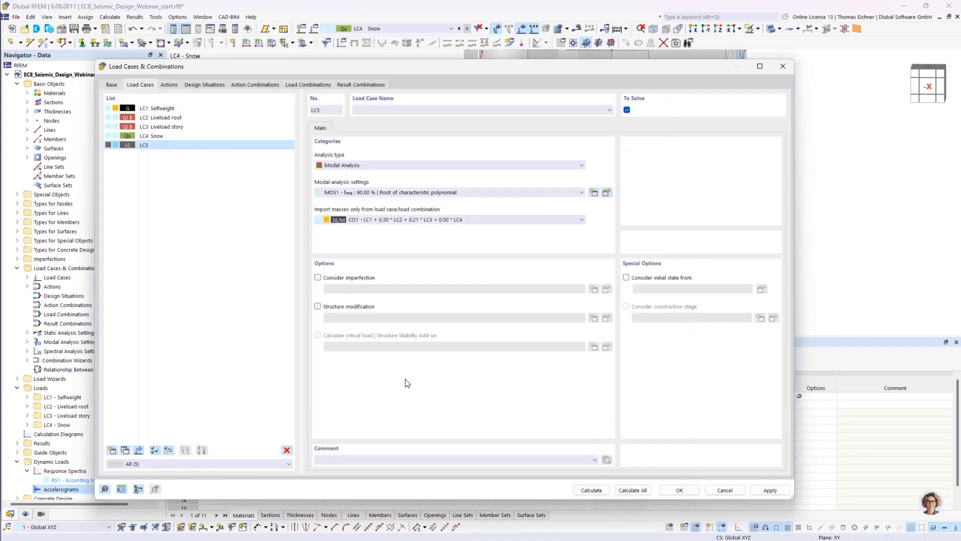
Name load case LC5 "Modal Analysis"
{"action": "left_click", "coordinate": [448, 107]}
{"action": "type", "text": "Modal Analysis"}
{"action": "left_click", "coordinate": [279, 205]}
{"action": "left_click", "coordinate": [626, 277]}
{"action": "left_click", "coordinate": [668, 289]}
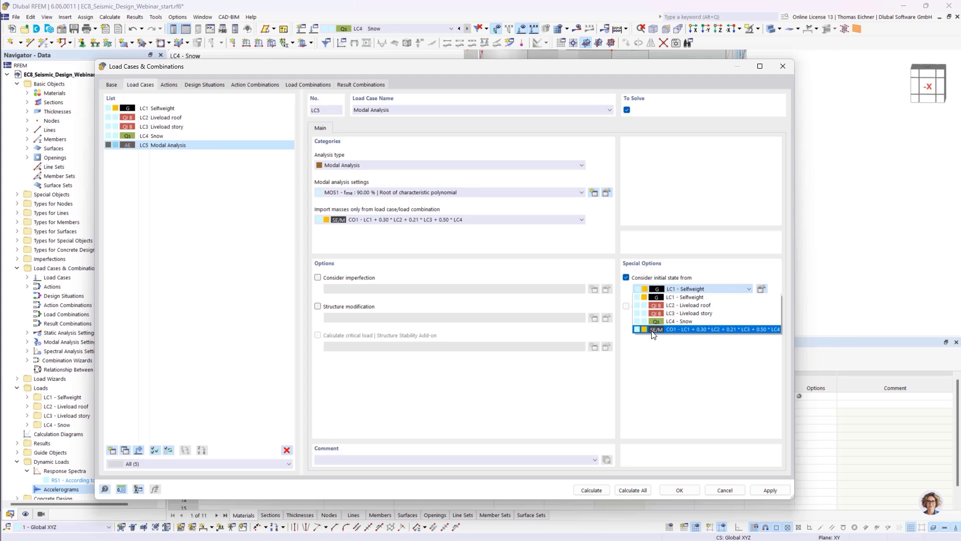
{"action": "left_click", "coordinate": [626, 278]}
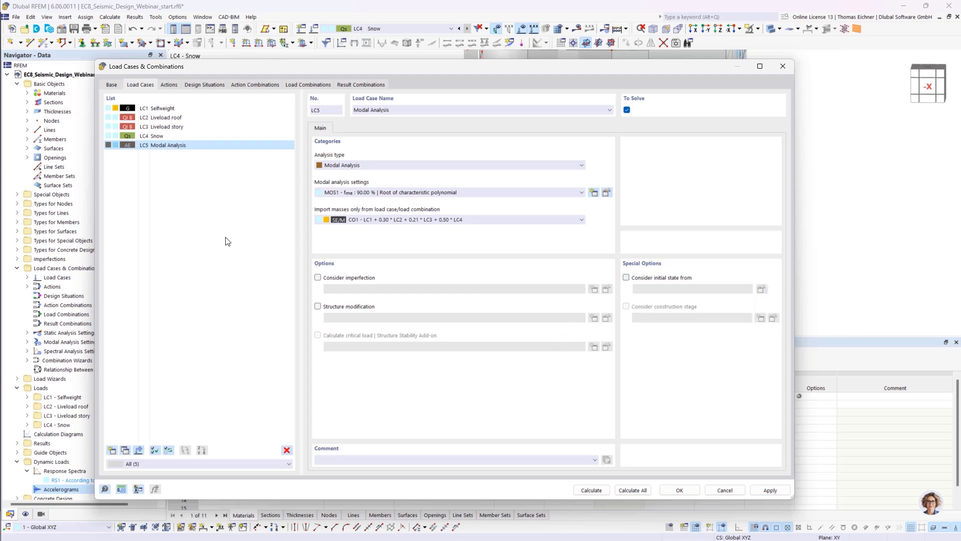
{"action": "left_click", "coordinate": [167, 238]}
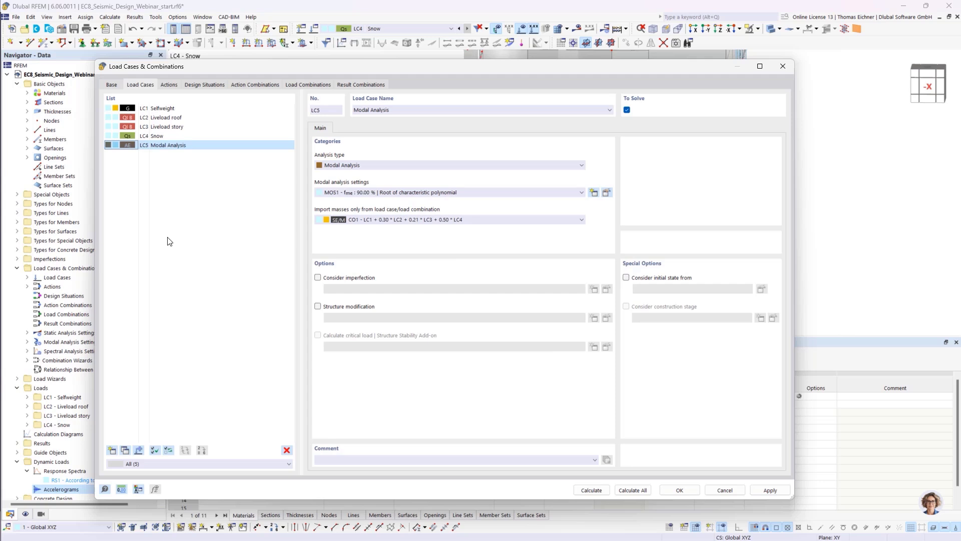
Create load case LC6 with analysis type Response Spectrum Analysis and name it "RSA"
{"action": "left_click", "coordinate": [113, 450]}
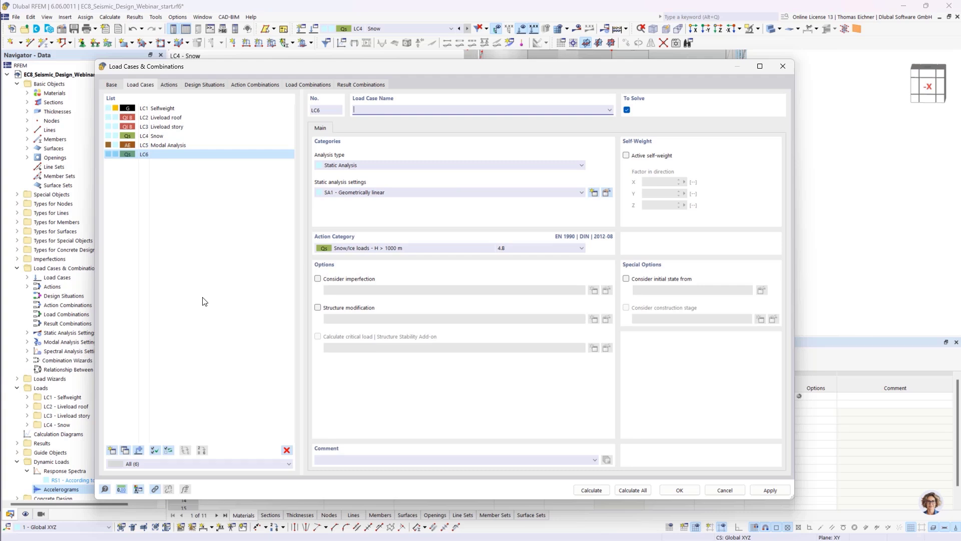
{"action": "left_click", "coordinate": [350, 165]}
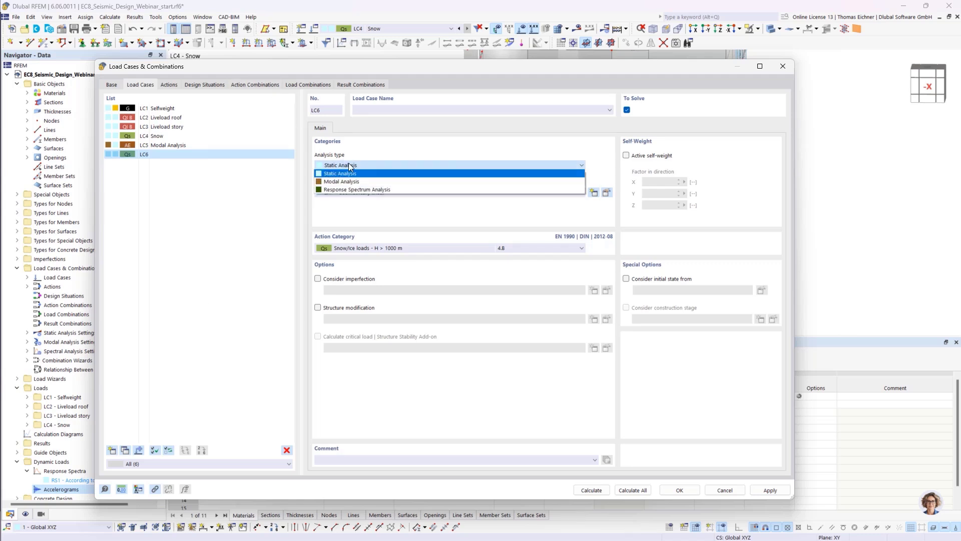
{"action": "left_click", "coordinate": [406, 190]}
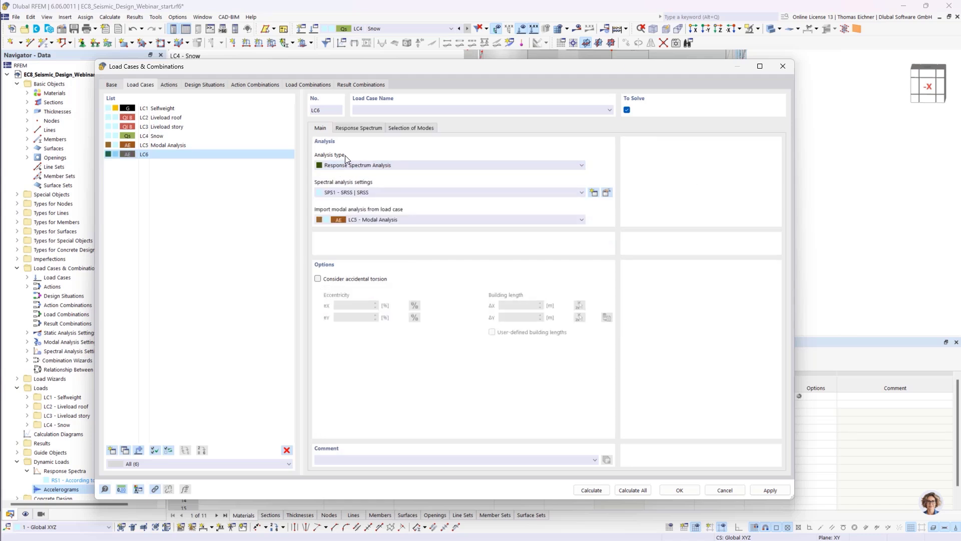
{"action": "left_click", "coordinate": [376, 113]}
{"action": "left_click_drag", "start_coordinate": [419, 70], "coordinate": [391, 78]}
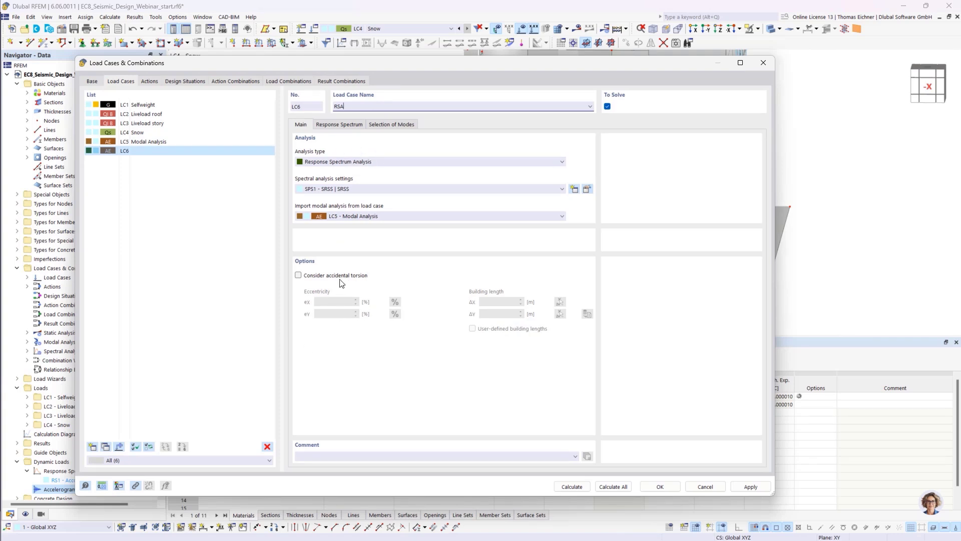
Enable accidental torsion for load case RSA to view its eccentricity options, and disable it again
{"action": "left_click", "coordinate": [299, 275]}
{"action": "left_click_drag", "start_coordinate": [321, 303], "coordinate": [362, 305]}
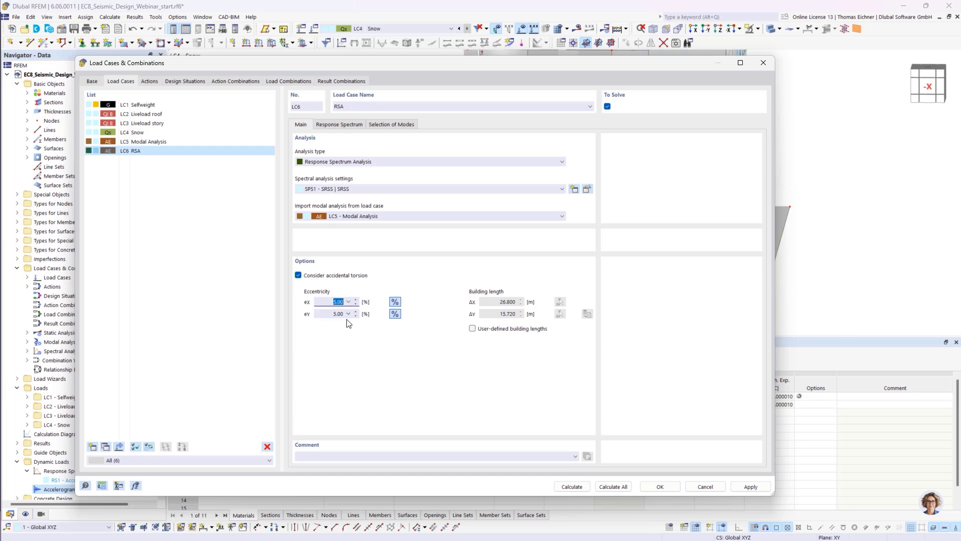
{"action": "left_click", "coordinate": [299, 275]}
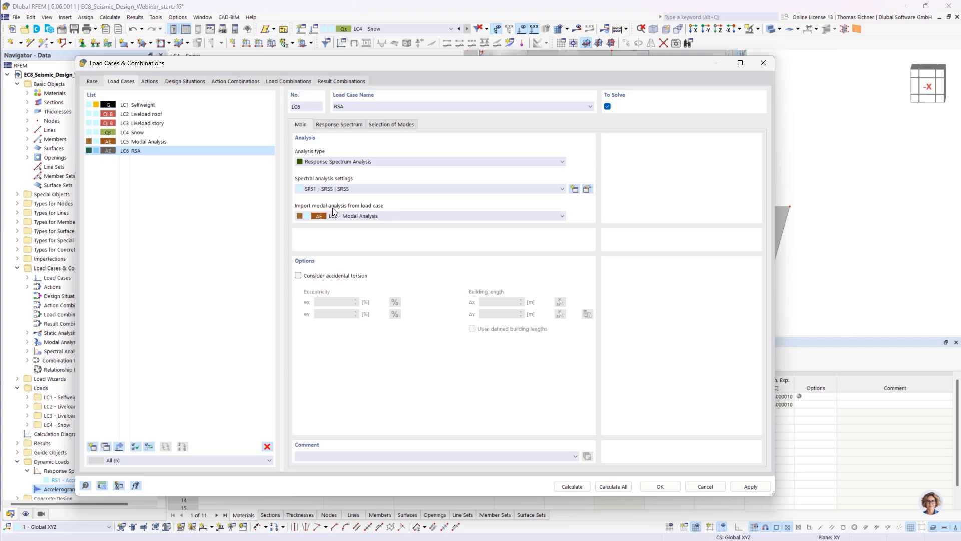
Select LC5 - Modal Analysis as the load case from which RSA imports its modal analysis
{"action": "left_click", "coordinate": [346, 216]}
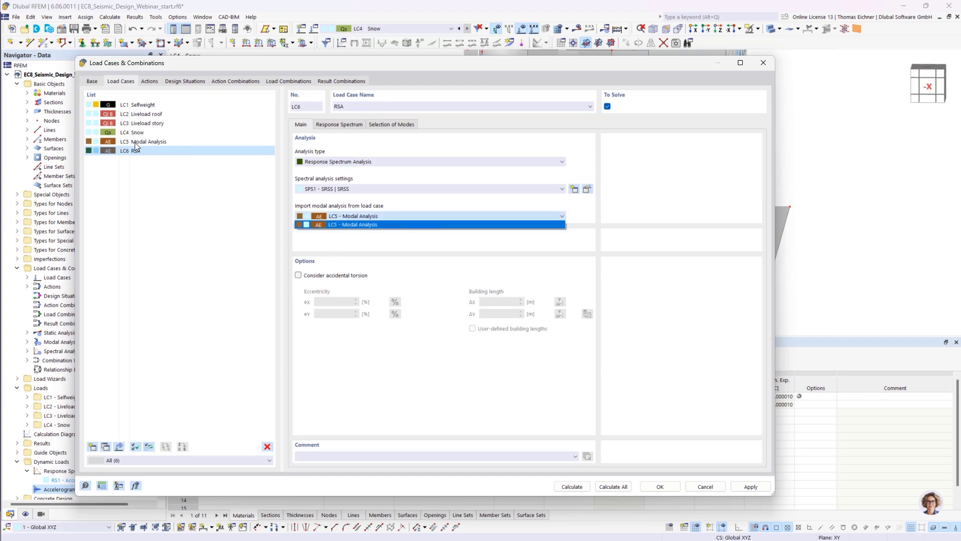
{"action": "left_click", "coordinate": [343, 221]}
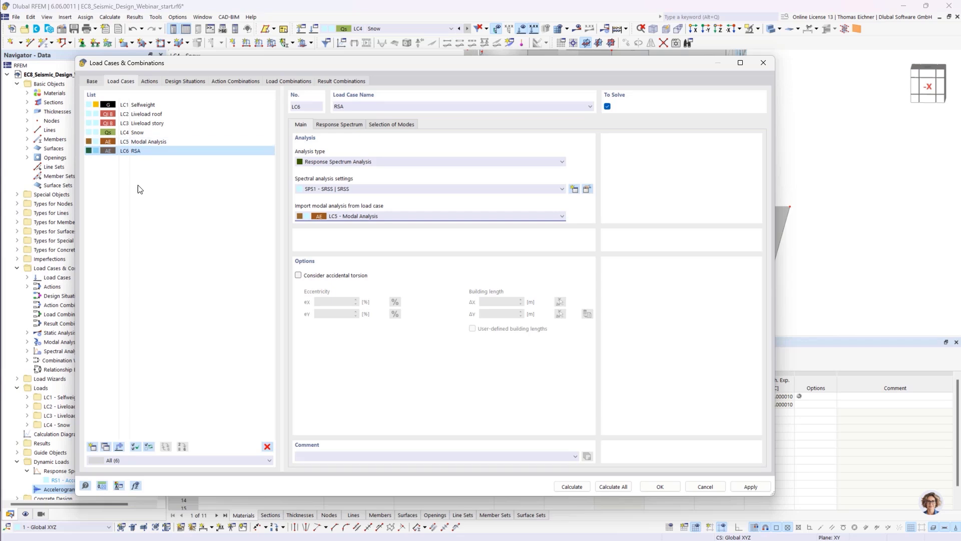
{"action": "left_click", "coordinate": [142, 145]}
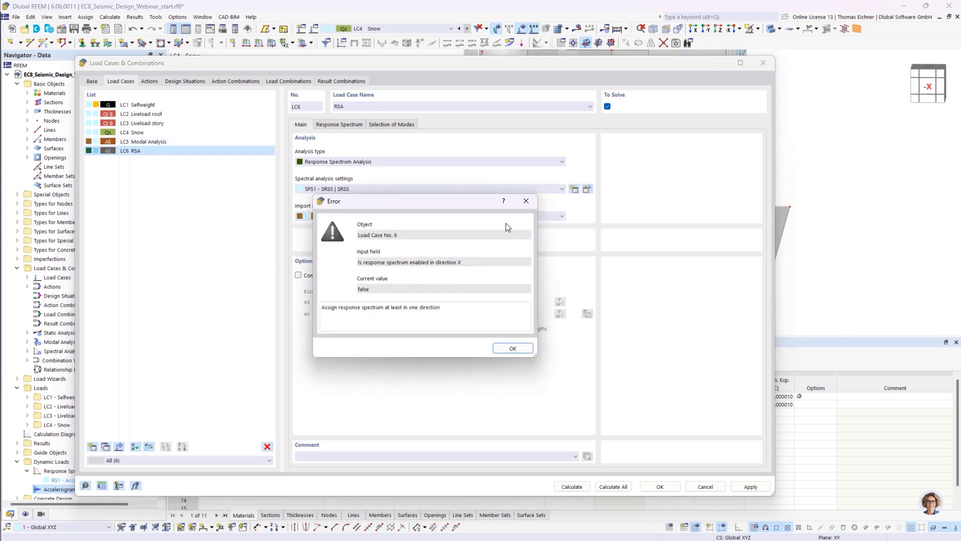
{"action": "left_click", "coordinate": [524, 205]}
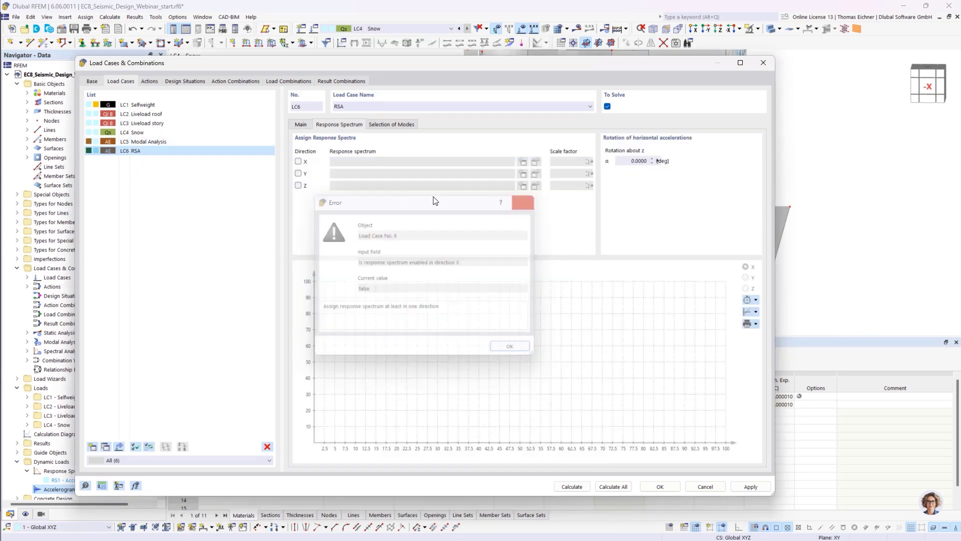
{"action": "left_click", "coordinate": [301, 127]}
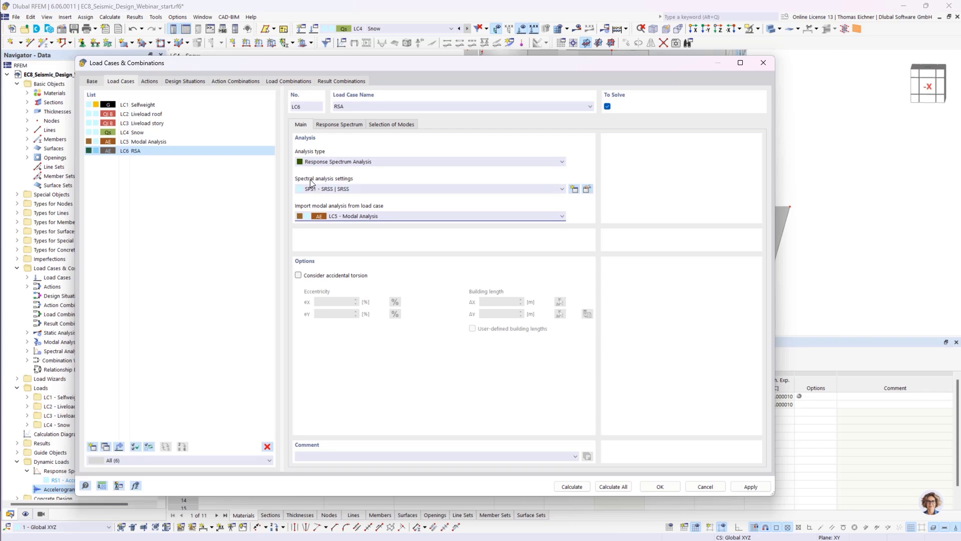
Open the spectral analysis settings SPS1 and review the combination rules for periodic responses, keeping SRSS
{"action": "left_click", "coordinate": [587, 190]}
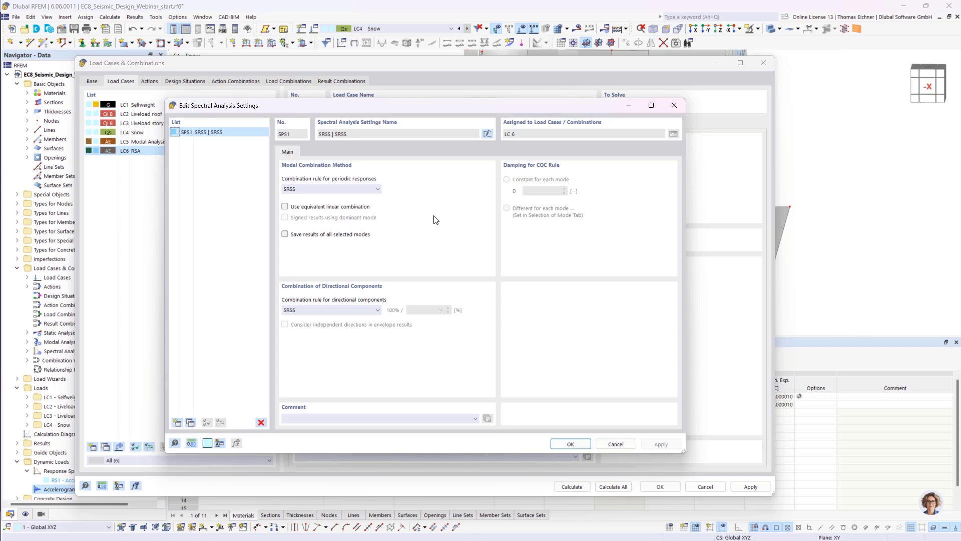
{"action": "left_click", "coordinate": [369, 191]}
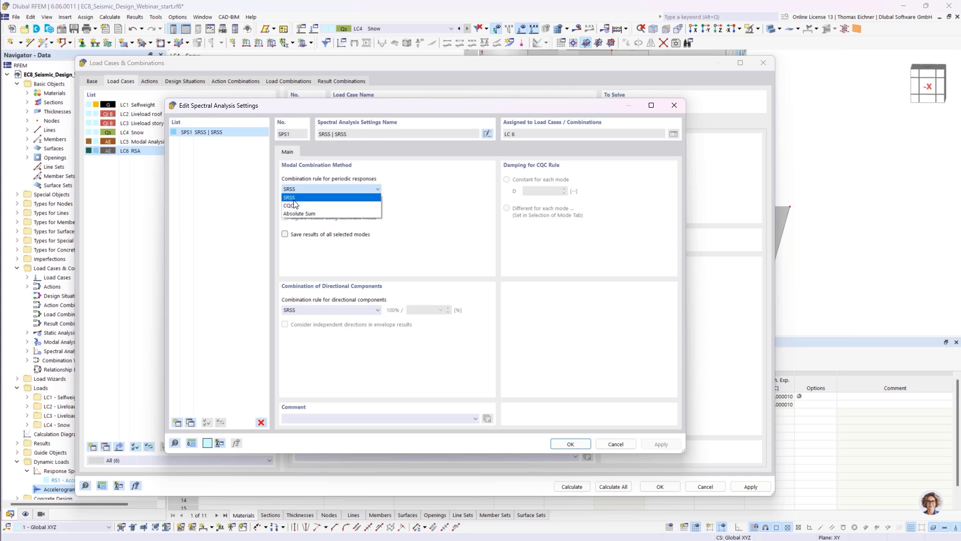
{"action": "left_click", "coordinate": [295, 204]}
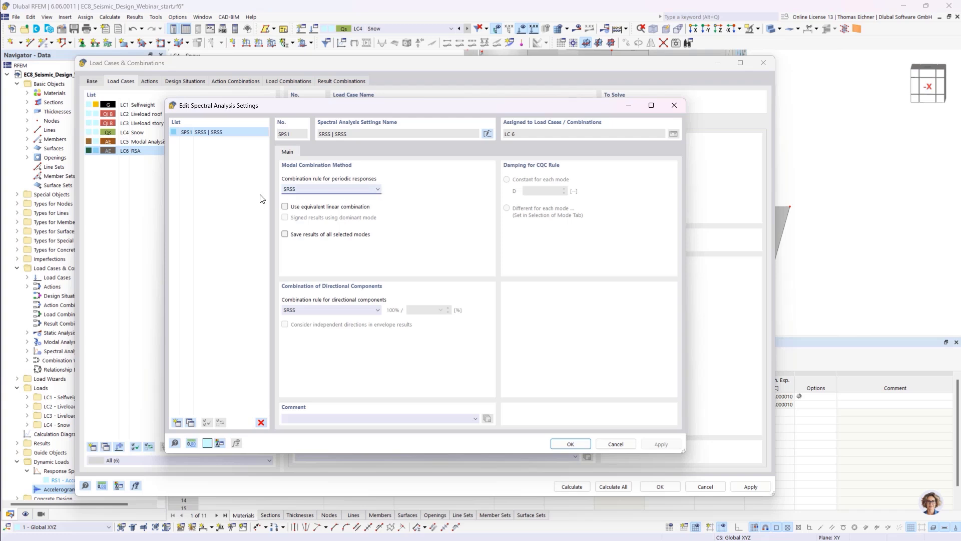
{"action": "left_click", "coordinate": [290, 191]}
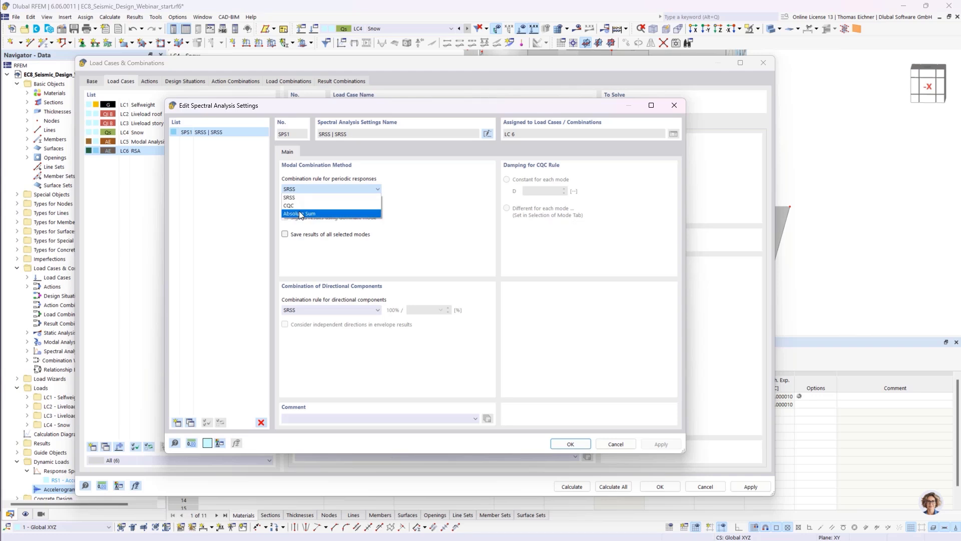
{"action": "left_click", "coordinate": [322, 191]}
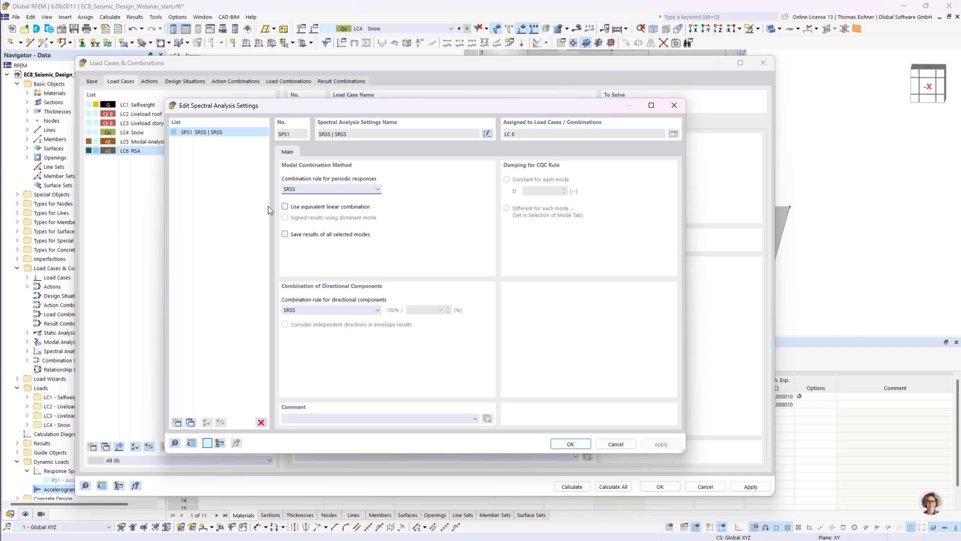
Enable the equivalent linear combination and the saving of results of all selected modes in SPS1
{"action": "left_click", "coordinate": [285, 207]}
{"action": "left_click", "coordinate": [285, 235]}
{"action": "left_click", "coordinate": [343, 239]}
{"action": "left_click", "coordinate": [287, 235]}
Set the combination rule for directional components to Scaled Sum with 100% / 30% and accept the spectral analysis settings
{"action": "left_click", "coordinate": [340, 311]}
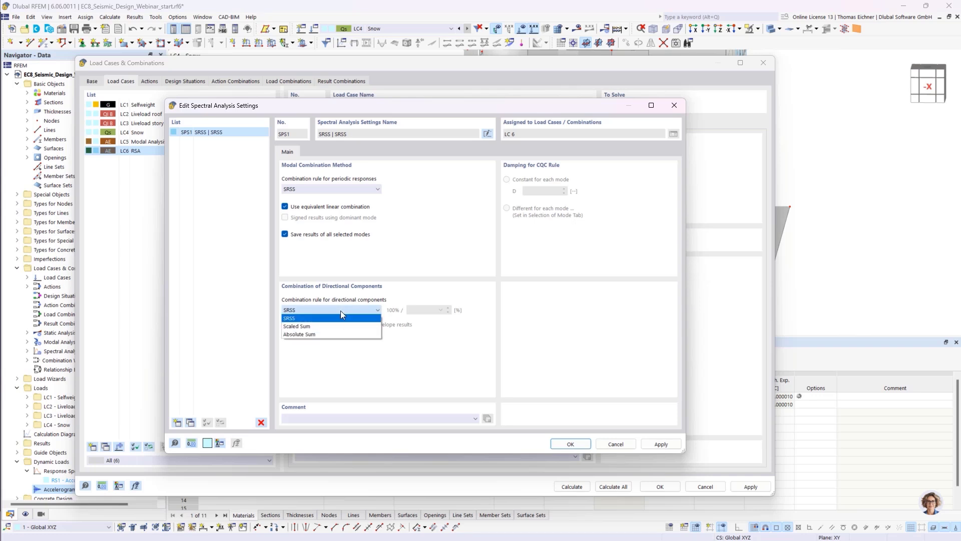
{"action": "left_click", "coordinate": [341, 310]}
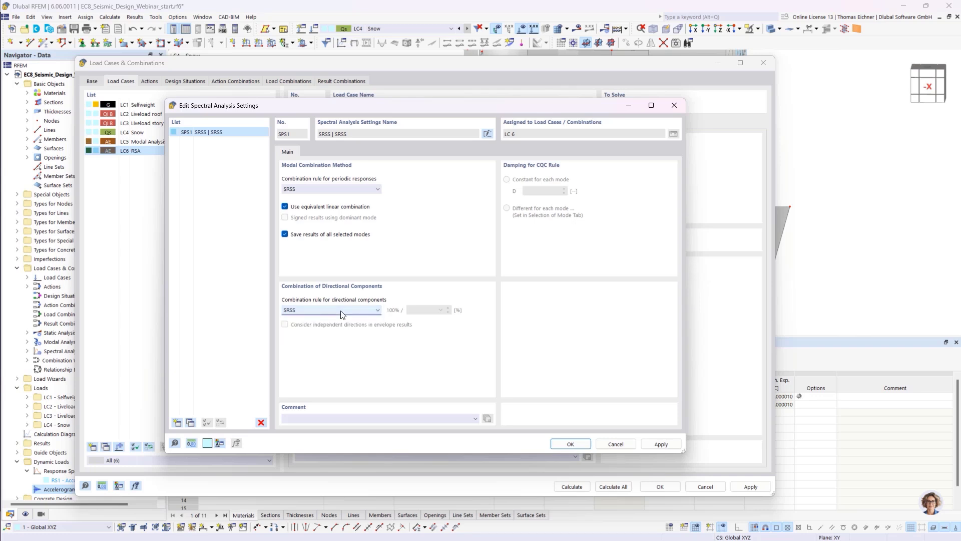
{"action": "left_click", "coordinate": [301, 314]}
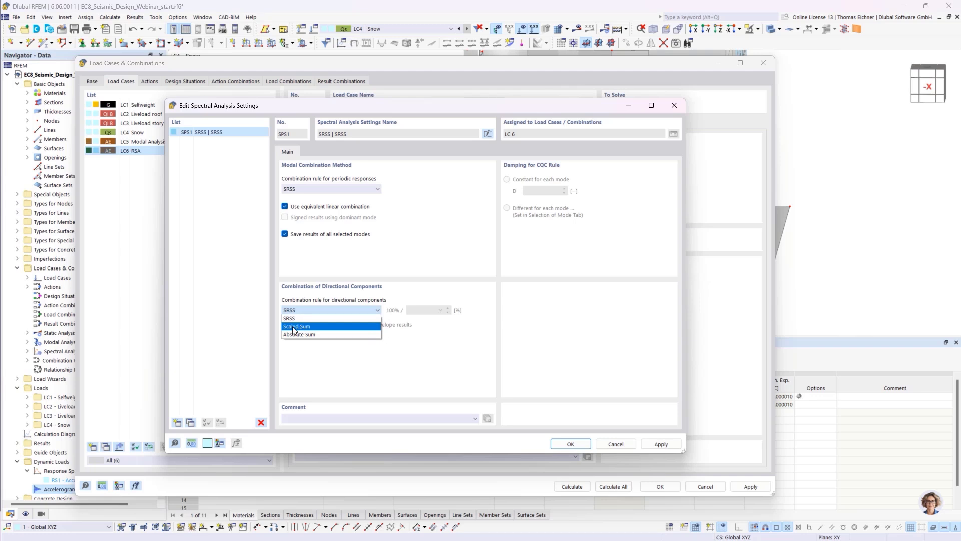
{"action": "left_click", "coordinate": [294, 327]}
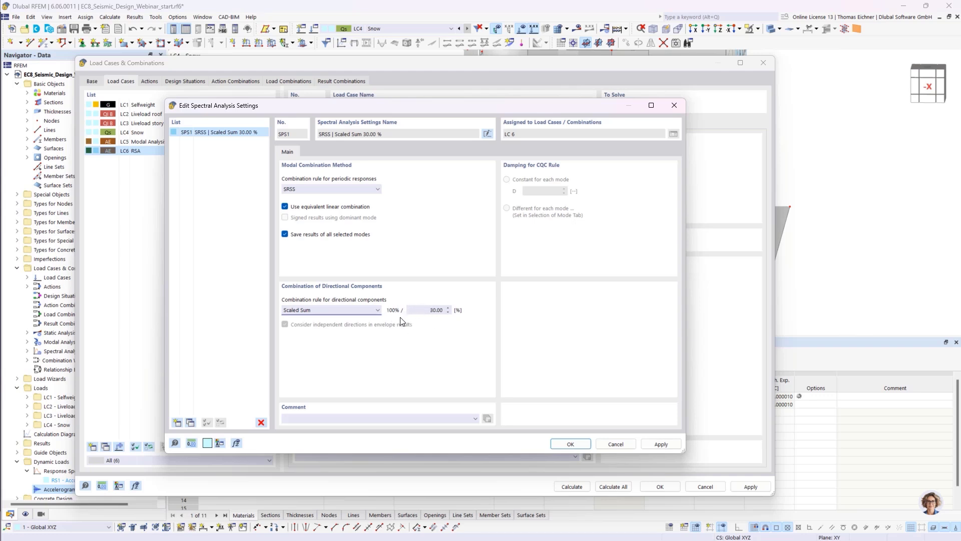
{"action": "left_click", "coordinate": [428, 314]}
{"action": "left_click", "coordinate": [429, 310]}
{"action": "double_click", "coordinate": [431, 311]}
{"action": "left_click", "coordinate": [432, 311]}
{"action": "left_click", "coordinate": [570, 445]}
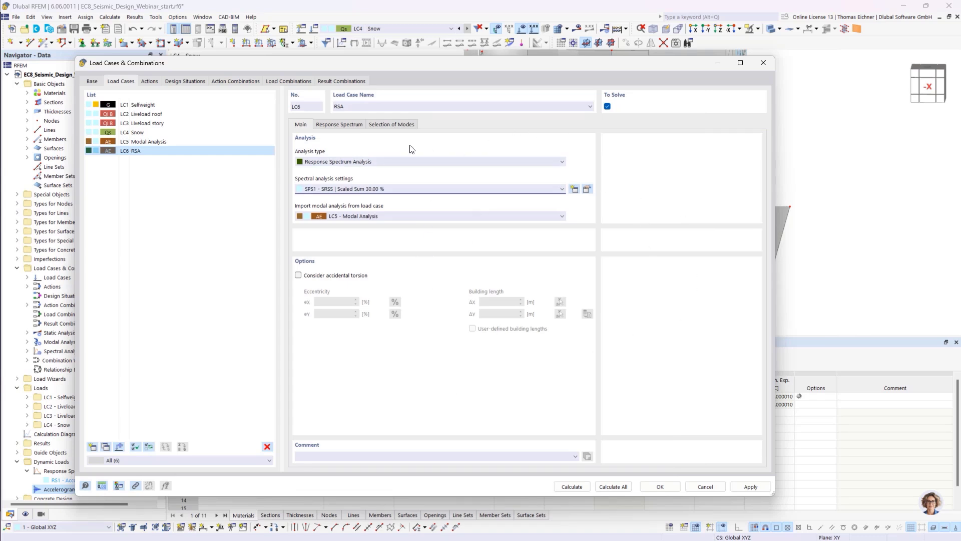
Assign response spectrum RS1 to the X and Y directions of load case RSA and open RS1 for editing
{"action": "left_click", "coordinate": [352, 128]}
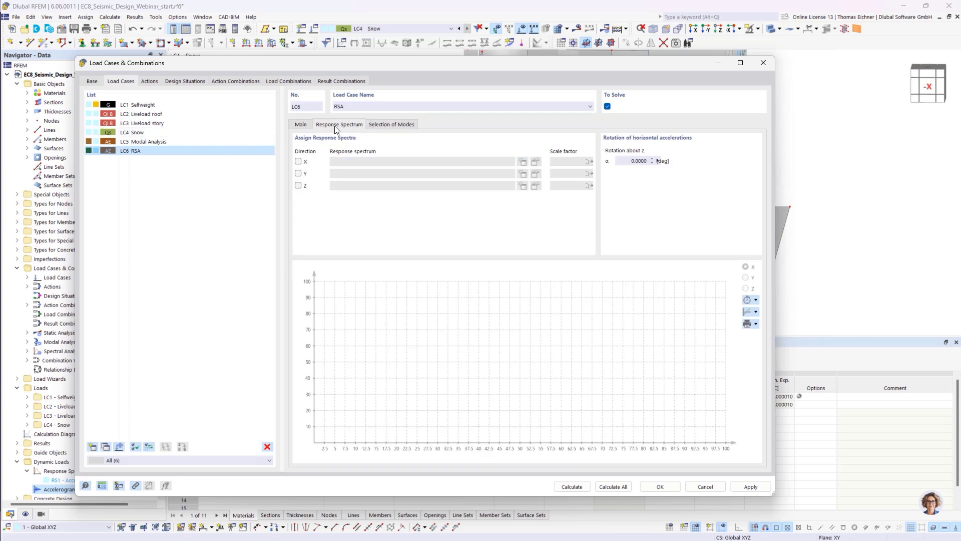
{"action": "left_click", "coordinate": [298, 161]}
{"action": "left_click", "coordinate": [298, 174]}
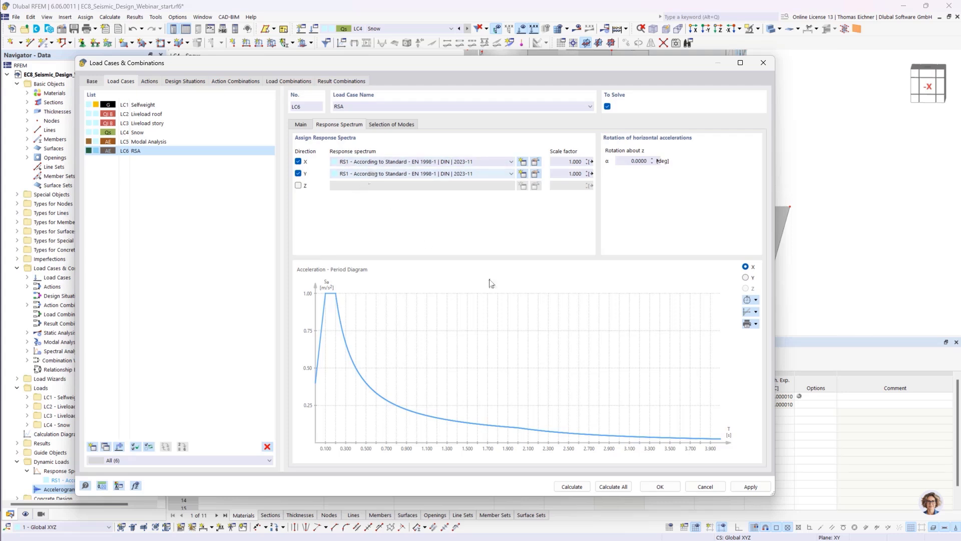
{"action": "left_click", "coordinate": [536, 163]}
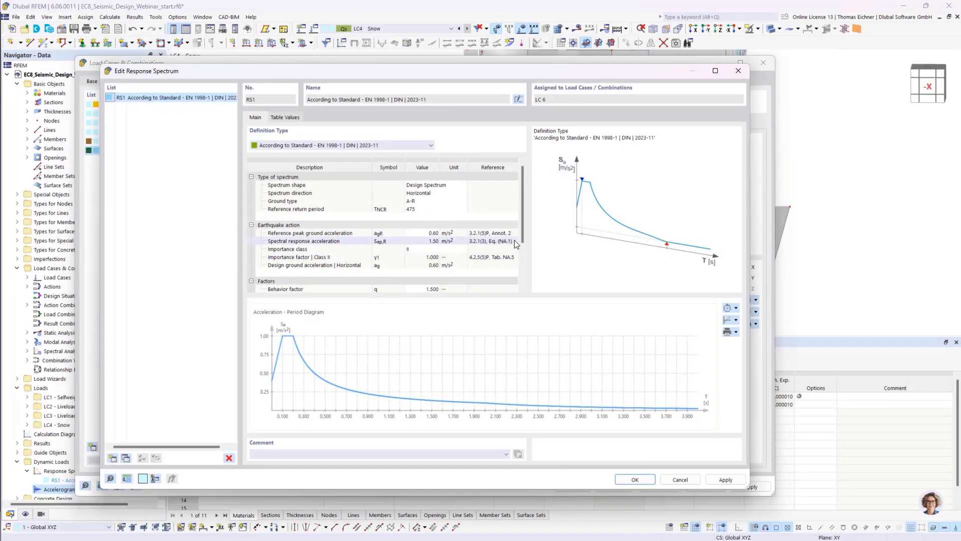
Try the definition types User-Defined and User-defined with g-factor for RS1 and examine their tables of periods and accelerations
{"action": "left_click", "coordinate": [353, 145]}
{"action": "left_click", "coordinate": [356, 170]}
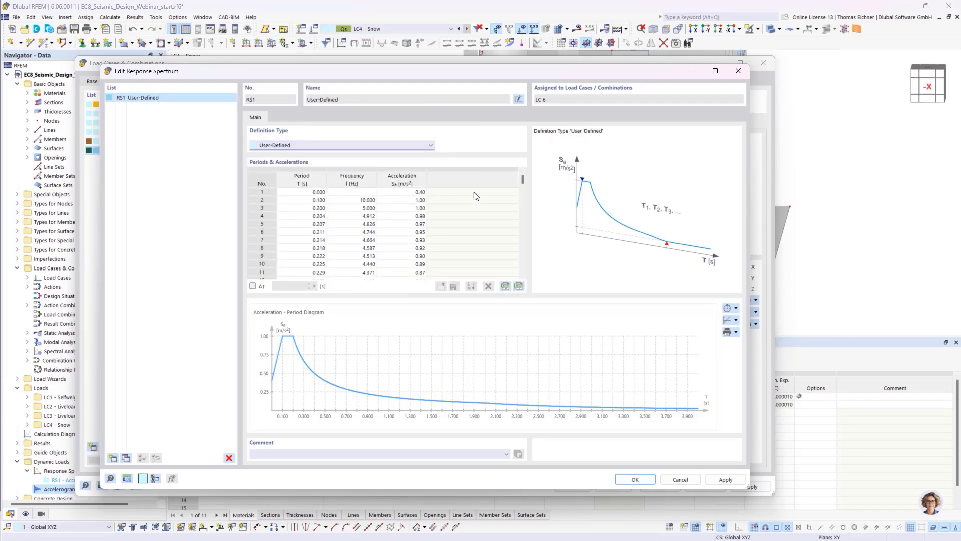
{"action": "left_click", "coordinate": [308, 145]}
{"action": "left_click", "coordinate": [363, 248]}
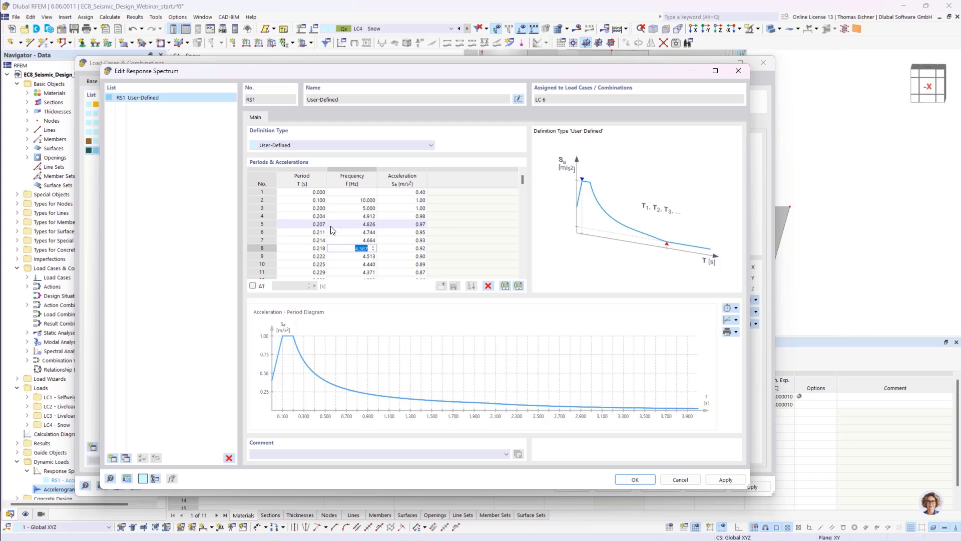
{"action": "left_click", "coordinate": [302, 146]}
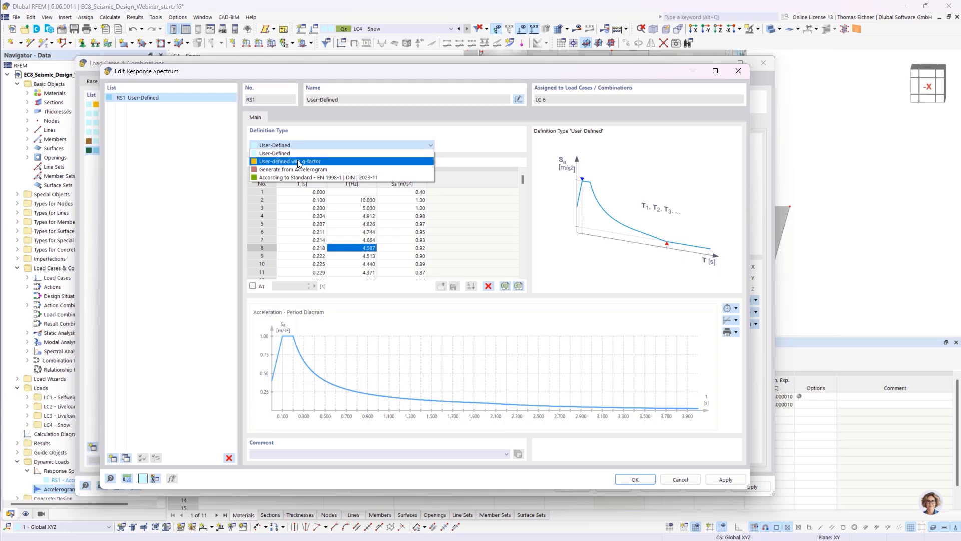
{"action": "left_click", "coordinate": [316, 163]}
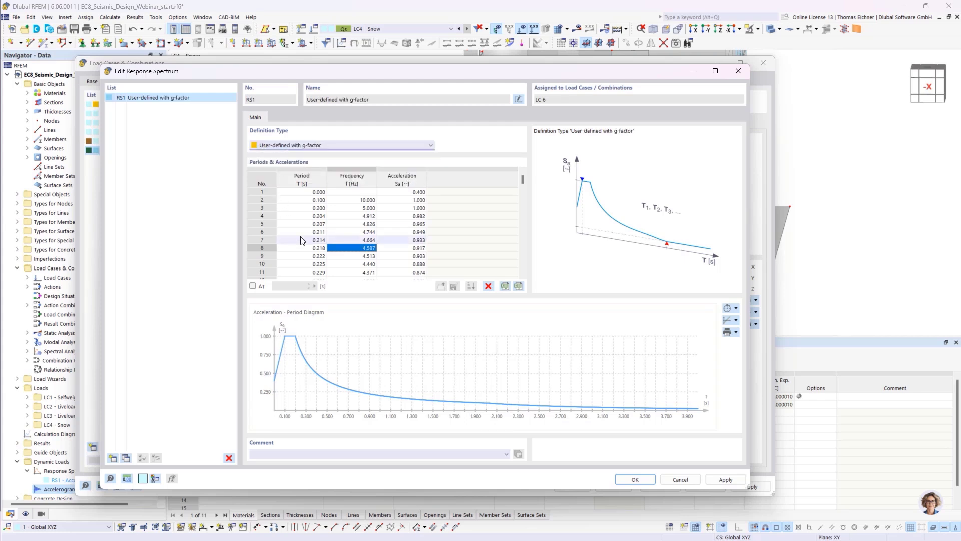
{"action": "left_click", "coordinate": [402, 184]}
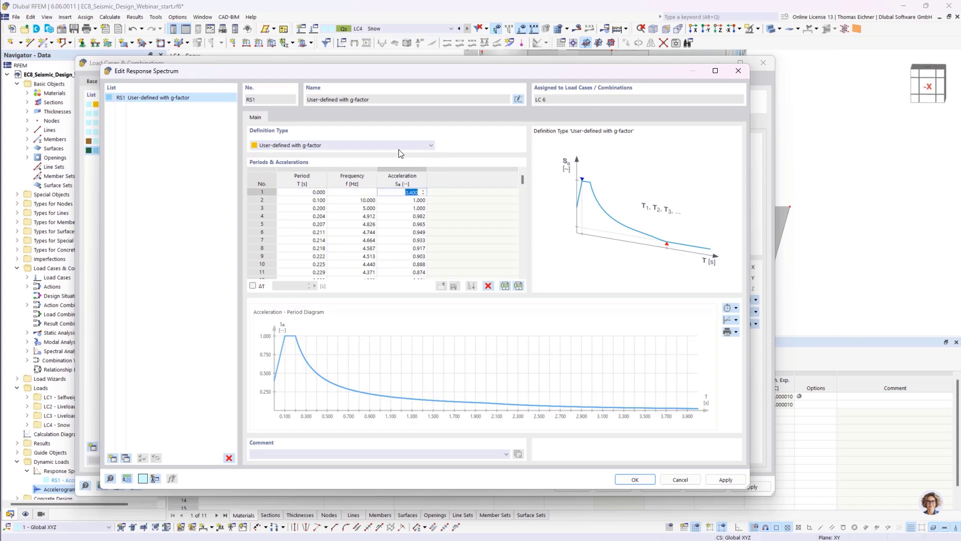
Set the definition type of response spectrum RS1 to Generate from Accelerogram
{"action": "left_click", "coordinate": [383, 146]}
{"action": "left_click", "coordinate": [316, 169]}
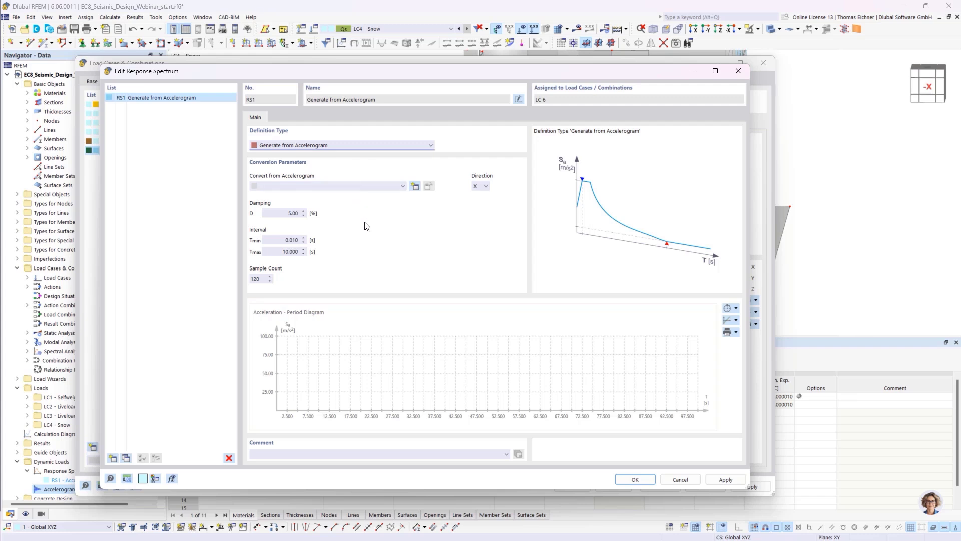
Start a new accelerogram for the response spectrum with the From Library definition type and open the accelerogram library
{"action": "left_click", "coordinate": [291, 214]}
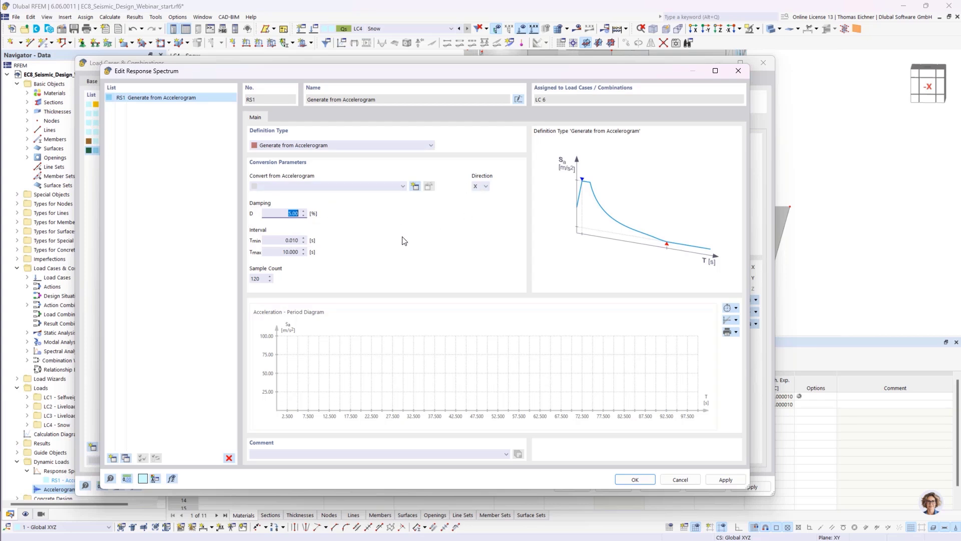
{"action": "left_click", "coordinate": [400, 186]}
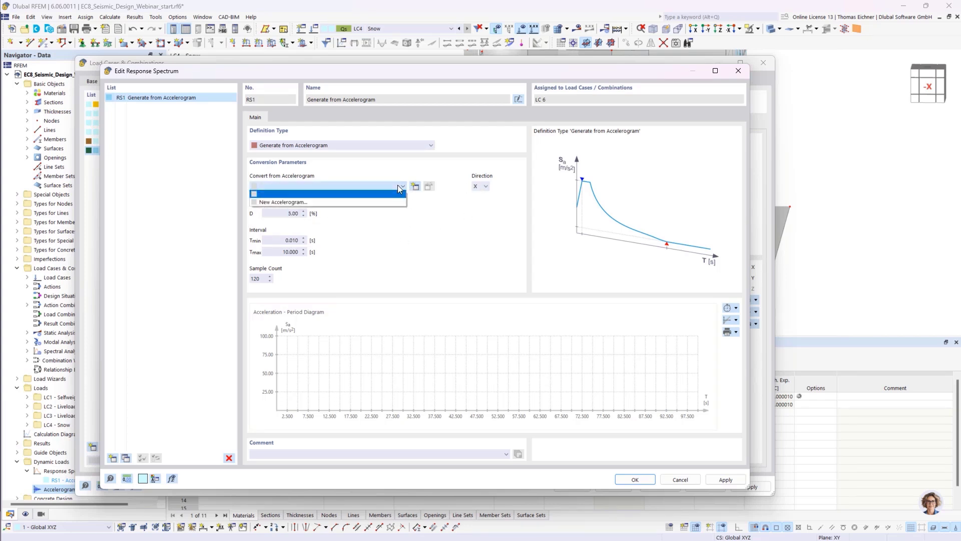
{"action": "left_click", "coordinate": [282, 202]}
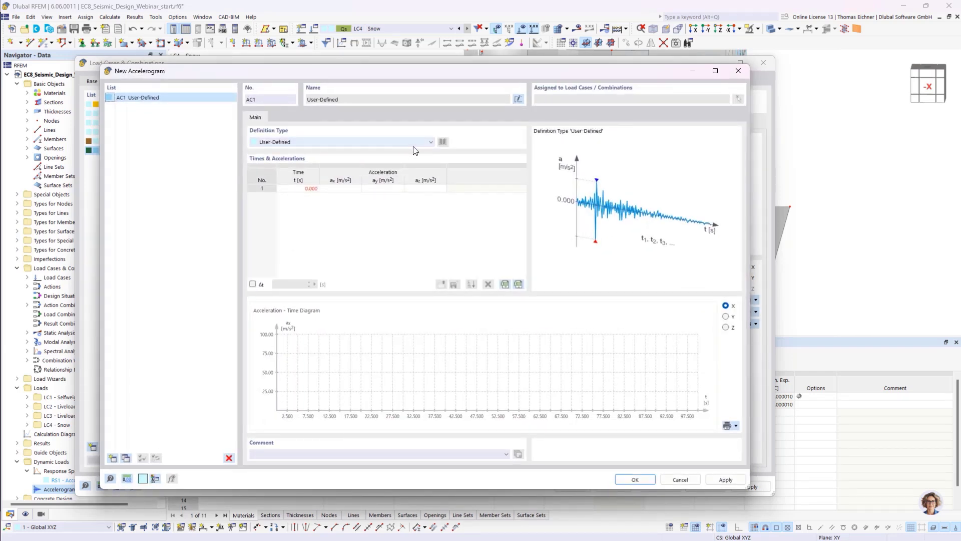
{"action": "left_click", "coordinate": [396, 143]}
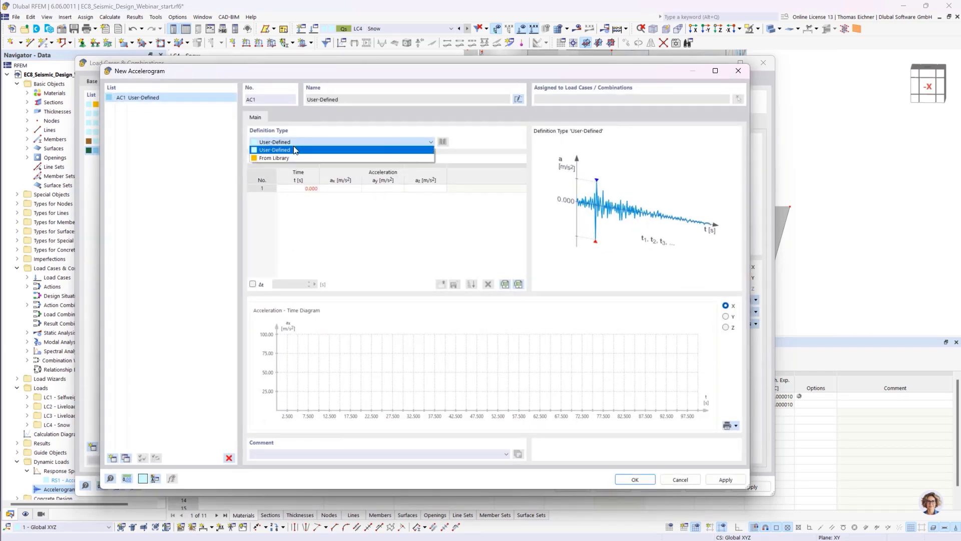
{"action": "left_click", "coordinate": [274, 157]}
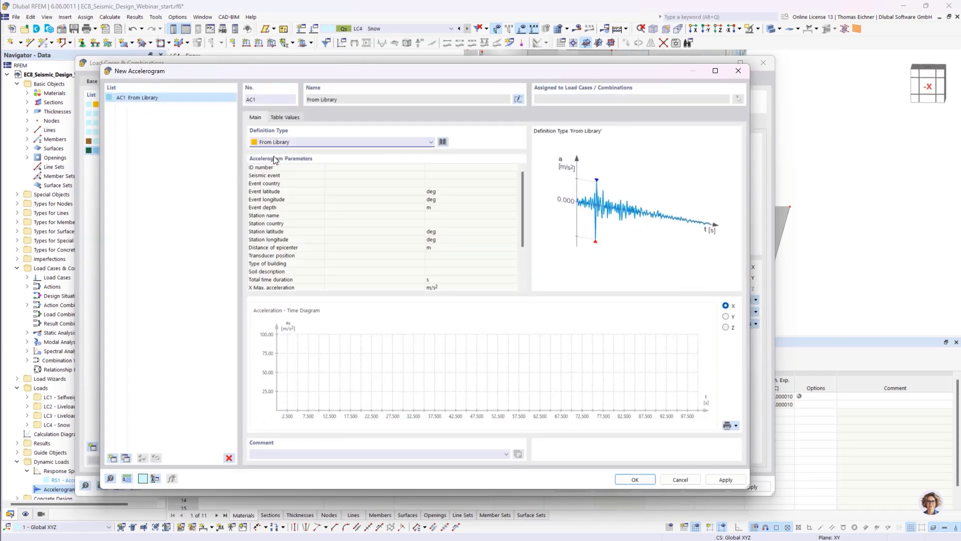
{"action": "left_click", "coordinate": [443, 142]}
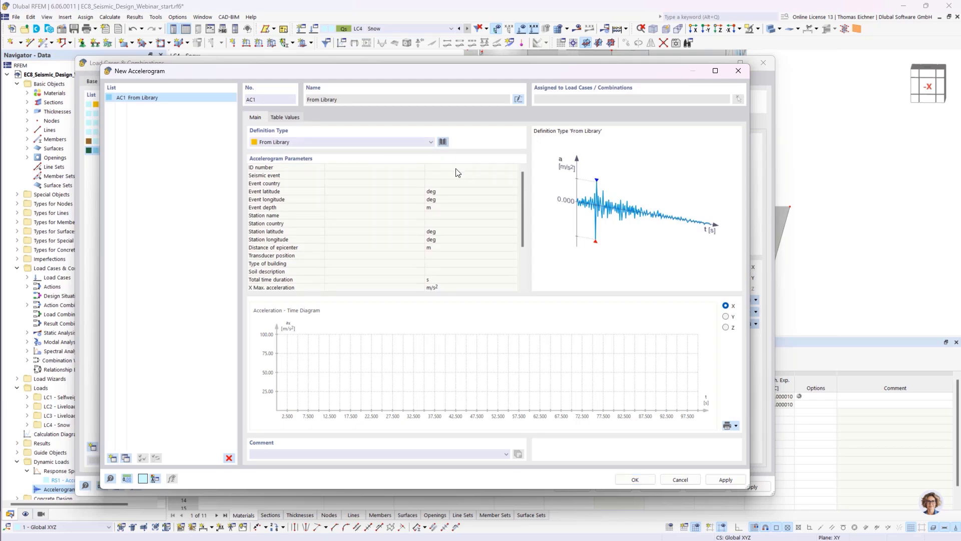
{"action": "left_click", "coordinate": [443, 142]}
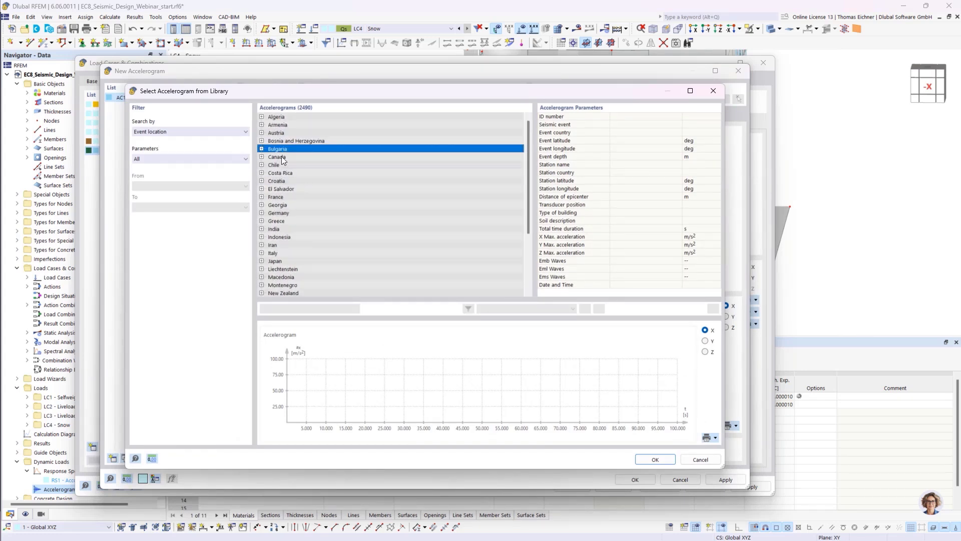
Examine library accelerograms under Bosnia and Herzegovina and New Zealand, then discard the library selection and the new accelerogram
{"action": "left_click", "coordinate": [262, 141]}
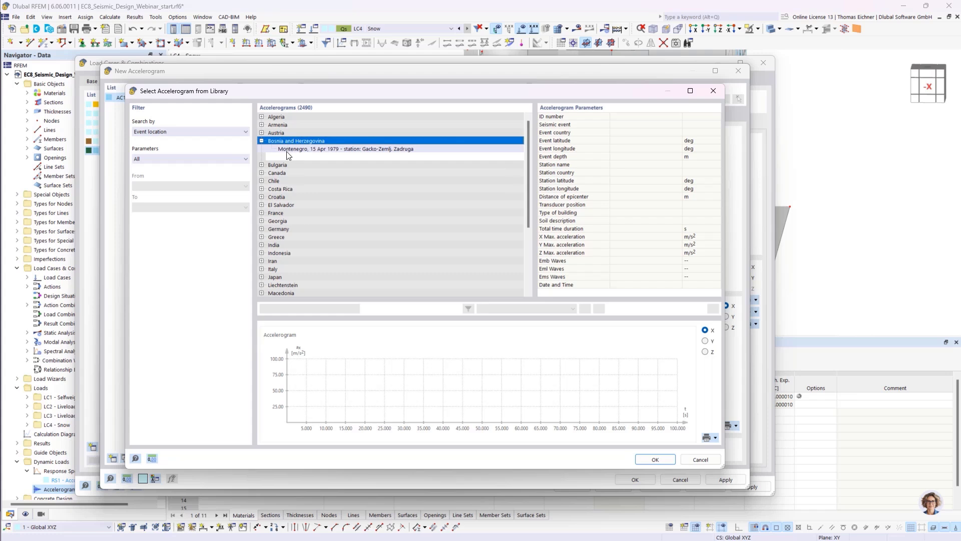
{"action": "left_click", "coordinate": [284, 149]}
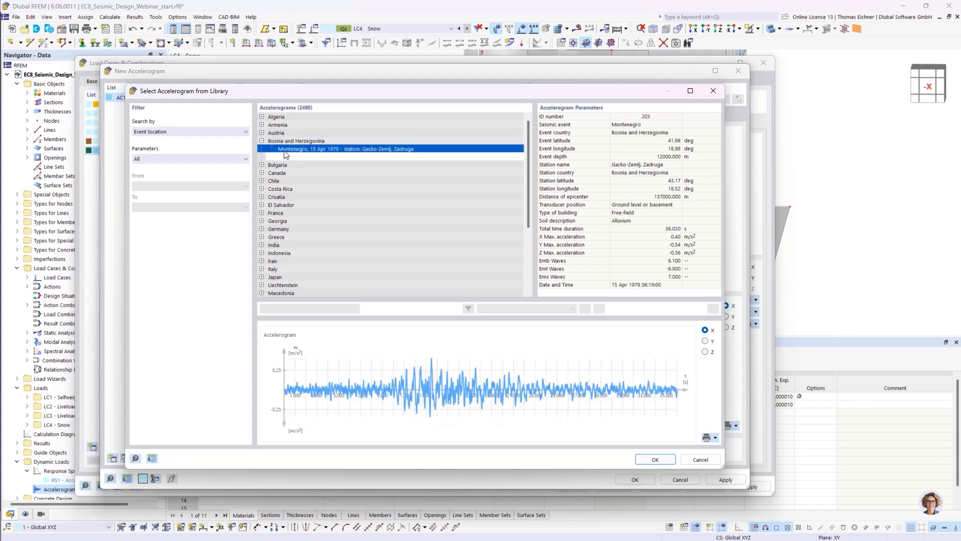
{"action": "scroll", "coordinate": [278, 193], "scroll_direction": "down", "scroll_amount": 4}
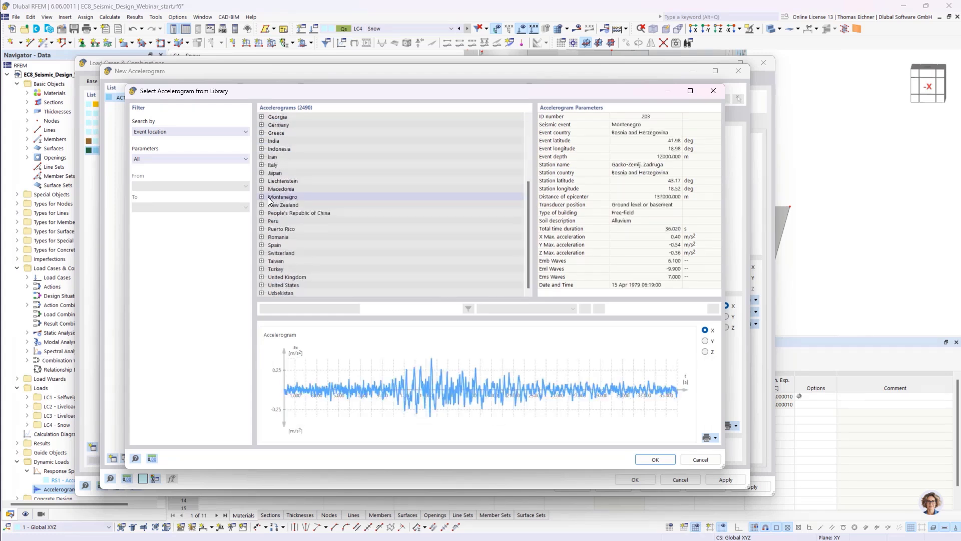
{"action": "left_click", "coordinate": [264, 205]}
{"action": "left_click", "coordinate": [315, 220]}
{"action": "left_click", "coordinate": [323, 236]}
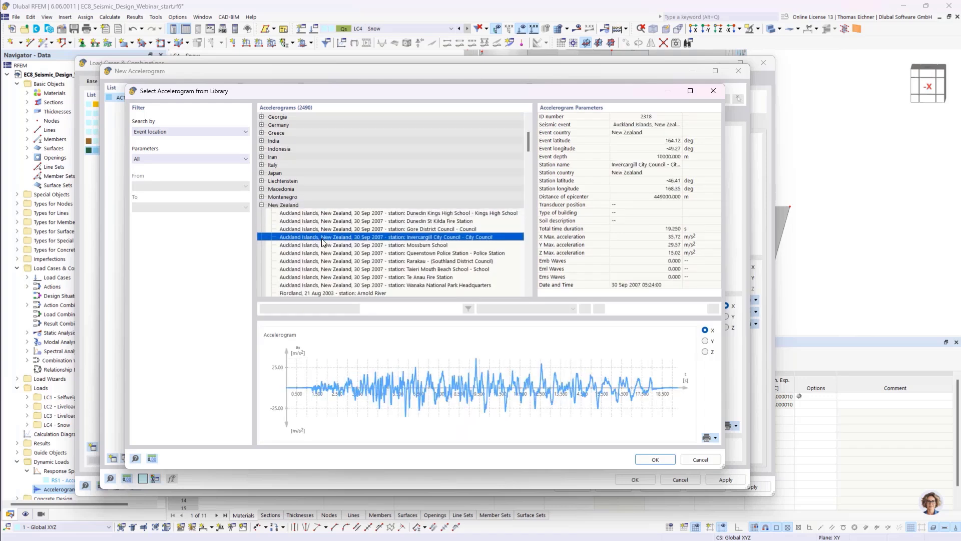
{"action": "left_click", "coordinate": [323, 254]}
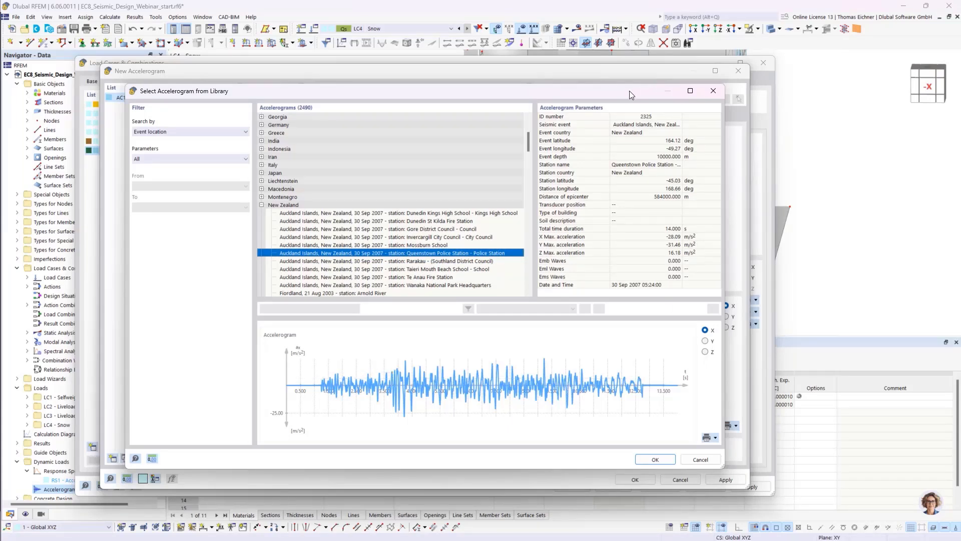
{"action": "left_click", "coordinate": [671, 88]}
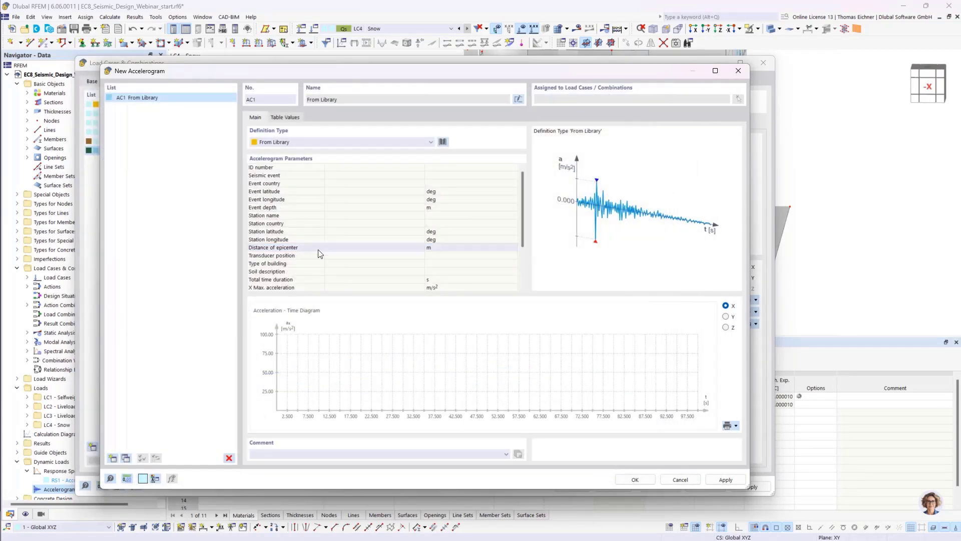
{"action": "left_click_drag", "start_coordinate": [227, 76], "coordinate": [219, 78]}
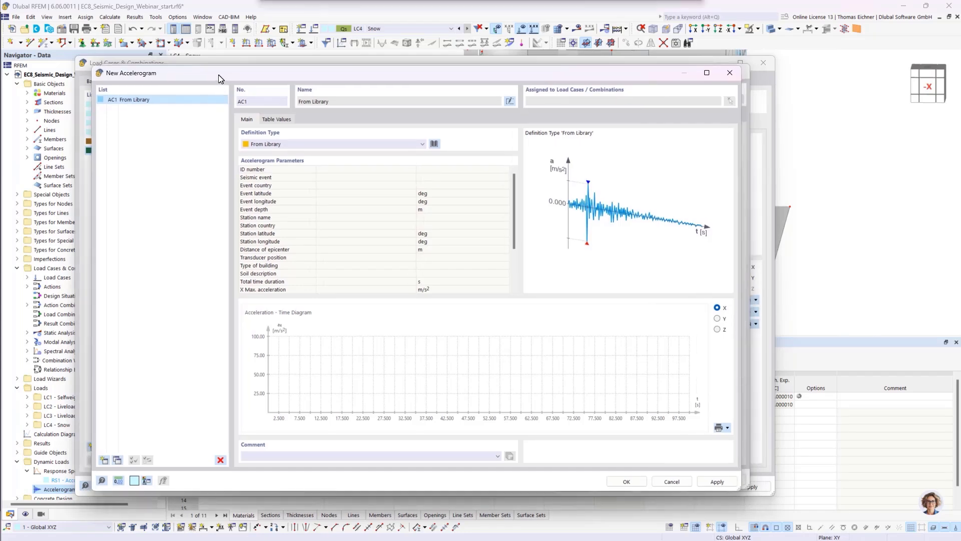
{"action": "left_click", "coordinate": [730, 73]}
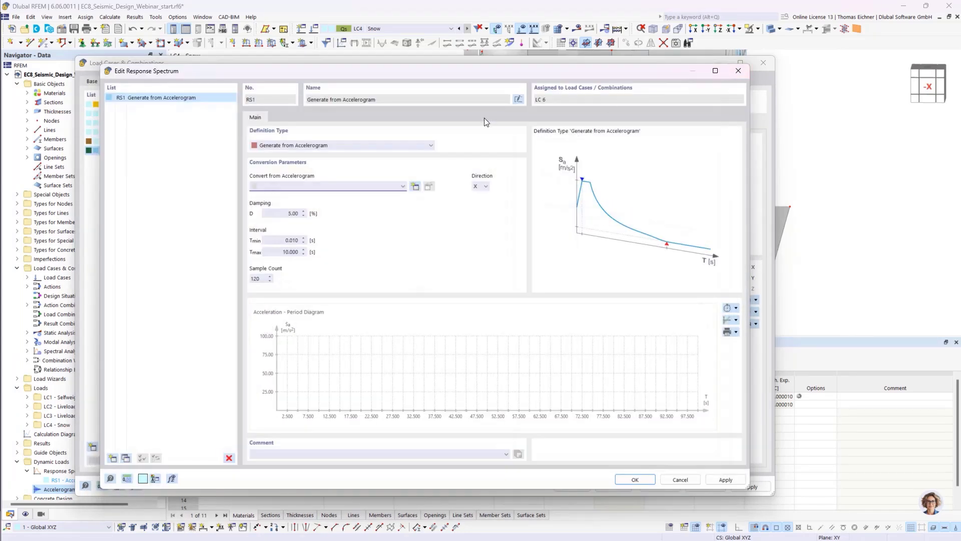
Set the response spectrum definition type to According to Standard - EN 1998-1 | DIN | 2023-11, keeping the Design Spectrum shape
{"action": "left_click", "coordinate": [353, 146]}
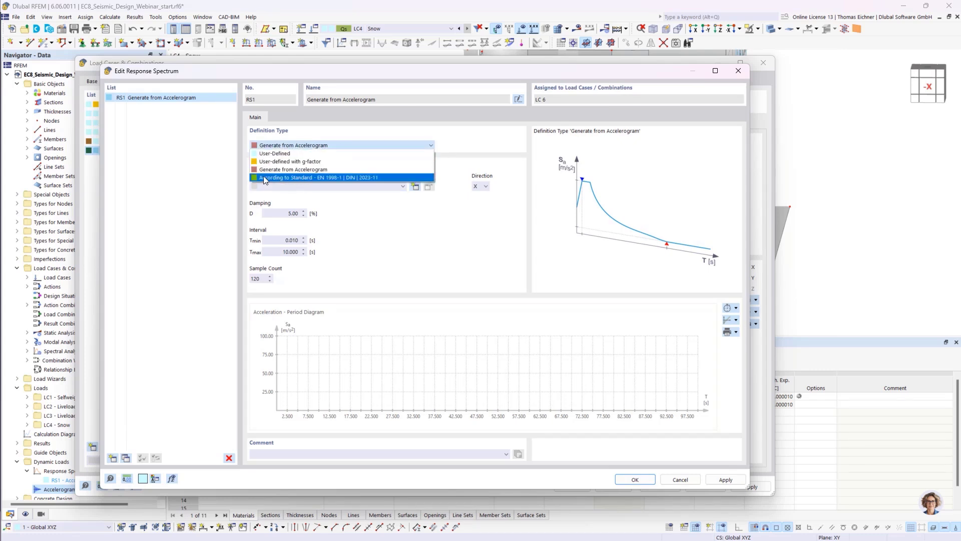
{"action": "left_click", "coordinate": [331, 178]}
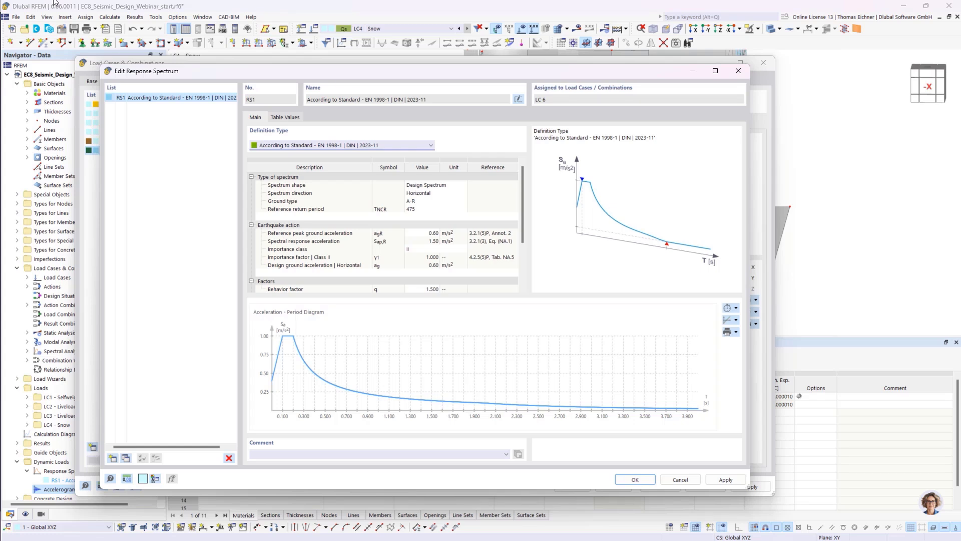
{"action": "left_click", "coordinate": [441, 185]}
{"action": "left_click", "coordinate": [448, 184]}
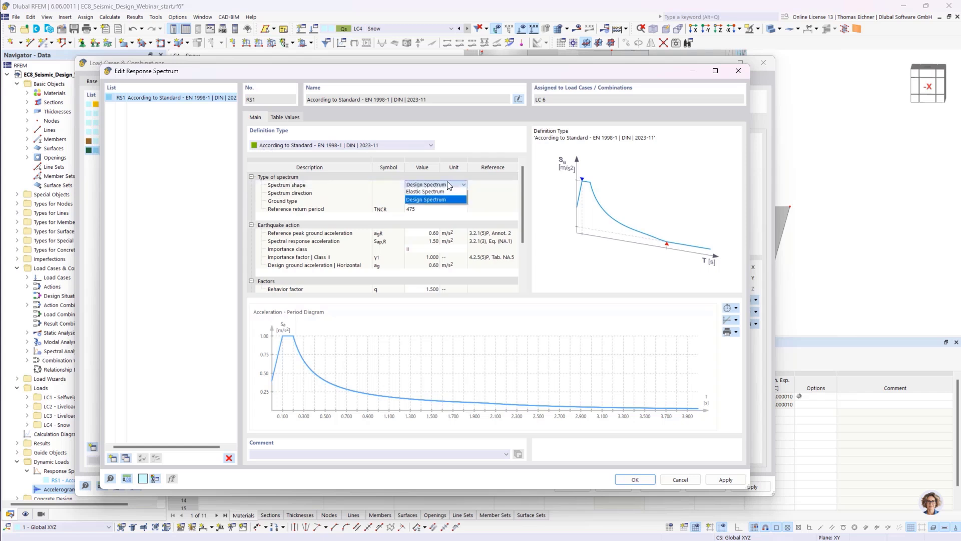
{"action": "left_click", "coordinate": [447, 185]}
Examine the behavior factor and the ground type parameters of the standard response spectrum
{"action": "left_click_drag", "start_coordinate": [522, 194], "coordinate": [524, 209]}
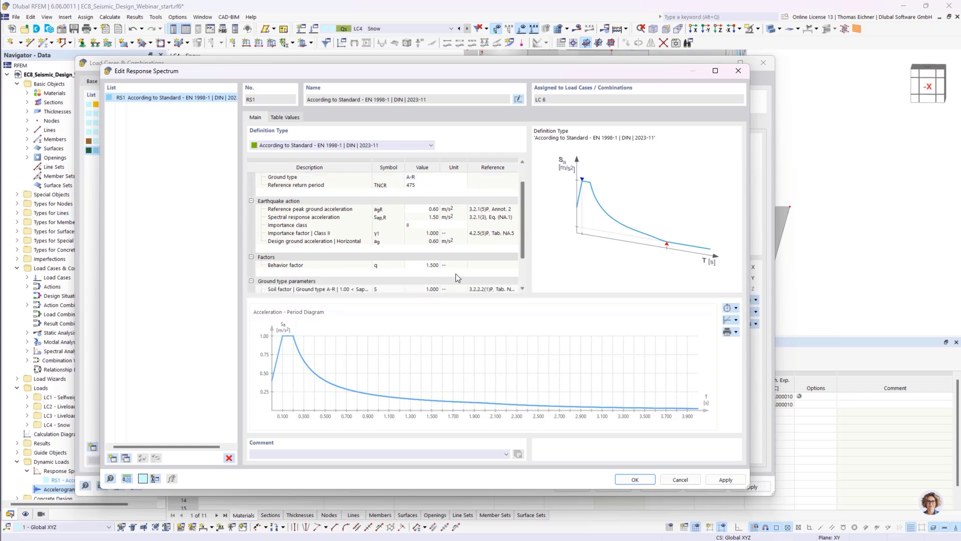
{"action": "left_click", "coordinate": [454, 266]}
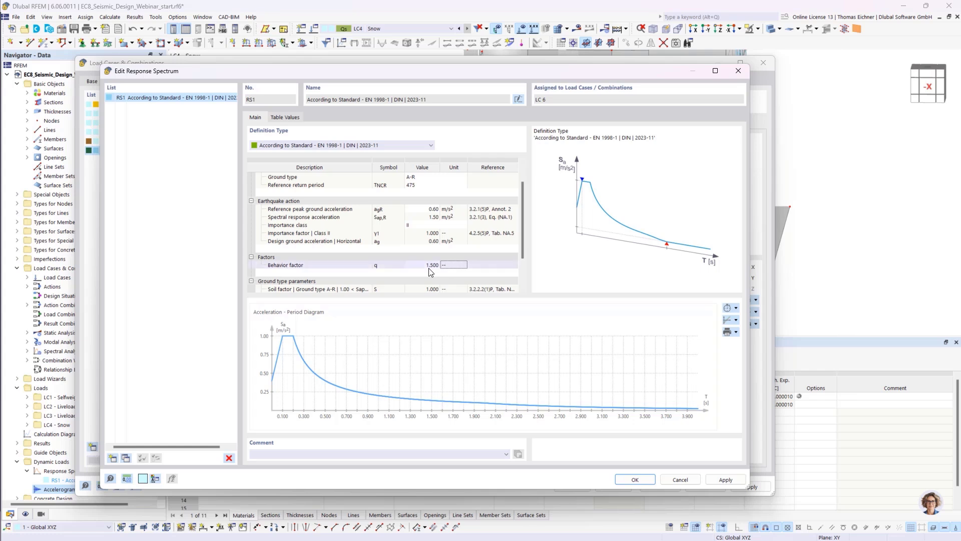
{"action": "double_click", "coordinate": [414, 264]}
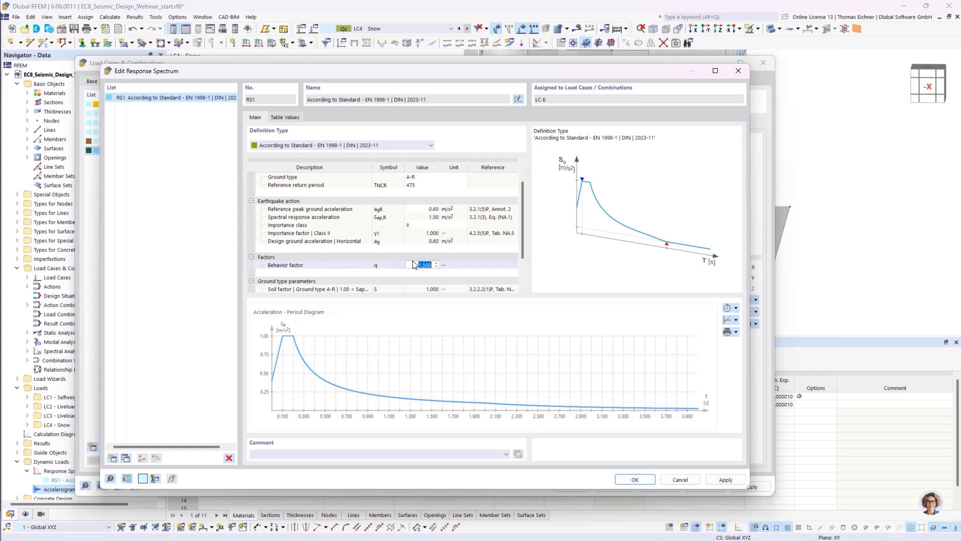
{"action": "left_click", "coordinate": [443, 265]}
{"action": "scroll", "coordinate": [439, 264], "scroll_direction": "up", "scroll_amount": 1}
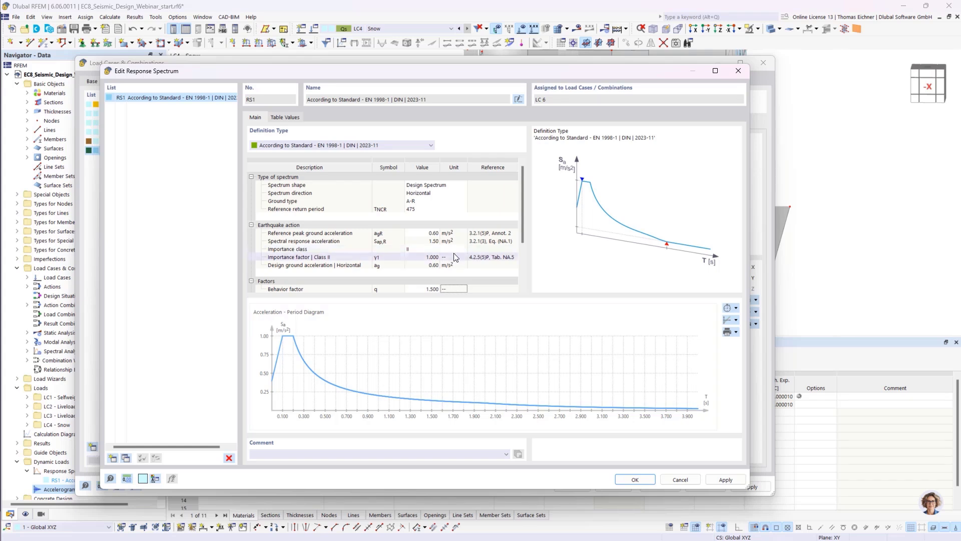
{"action": "scroll", "coordinate": [460, 245], "scroll_direction": "down", "scroll_amount": 3}
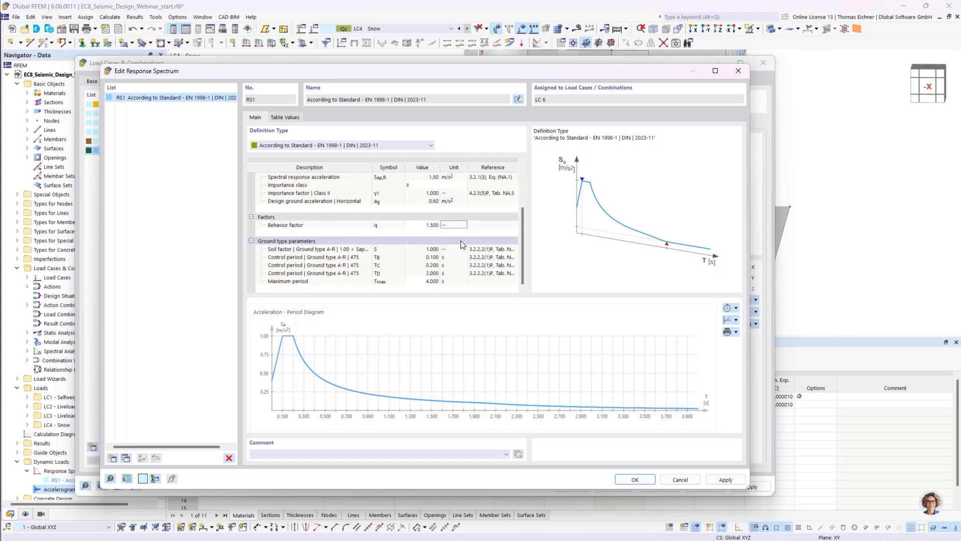
{"action": "scroll", "coordinate": [460, 243], "scroll_direction": "up", "scroll_amount": 3}
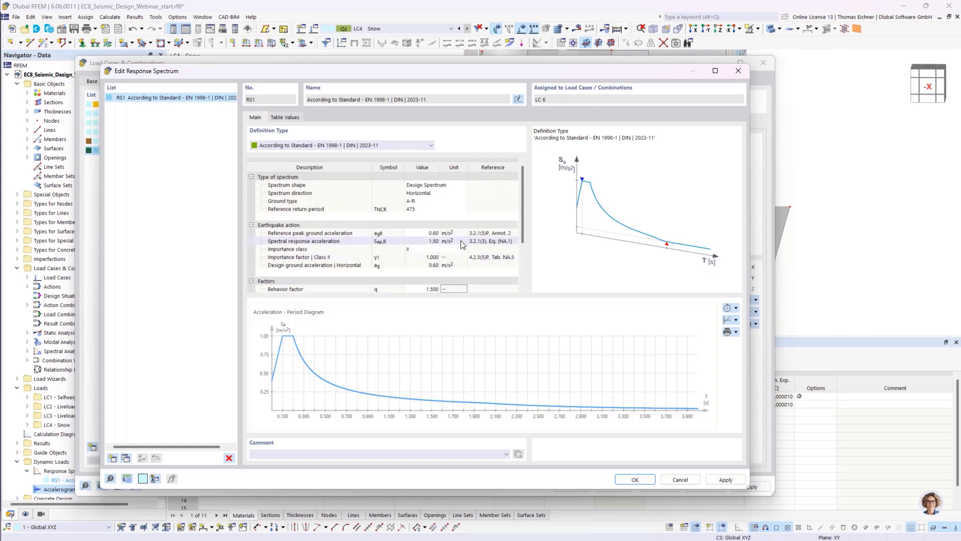
Review the ground type, reference peak ground acceleration and importance class options, keeping importance class II
{"action": "left_click", "coordinate": [420, 201]}
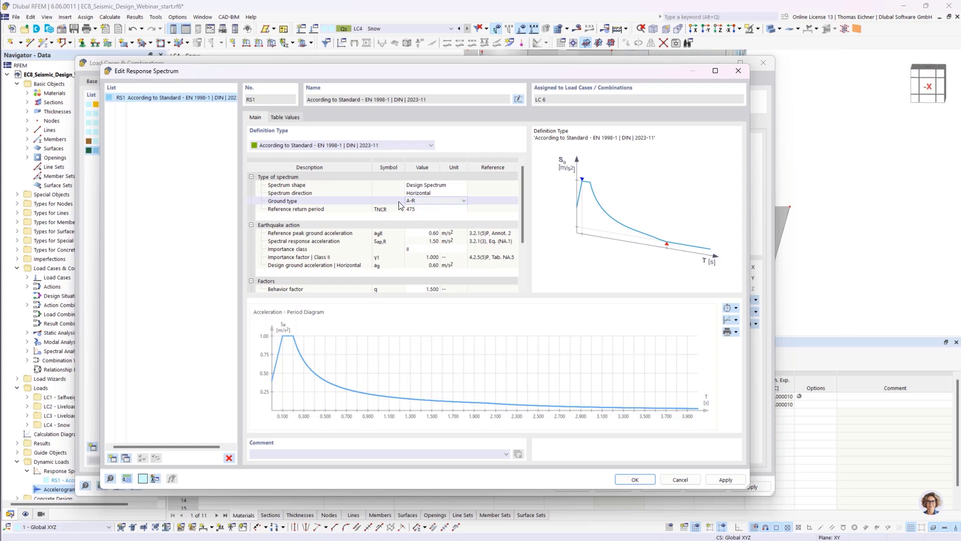
{"action": "left_click", "coordinate": [424, 249]}
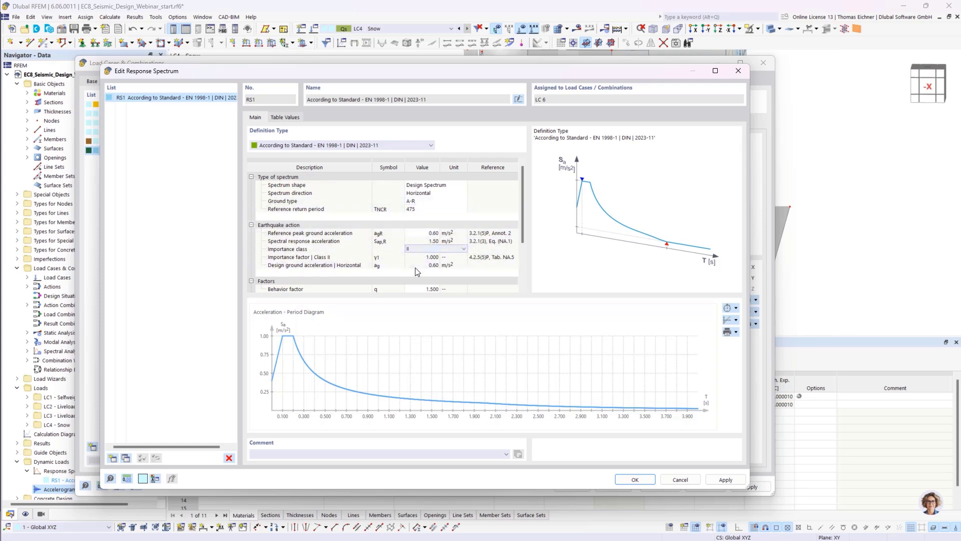
{"action": "left_click", "coordinate": [421, 233]}
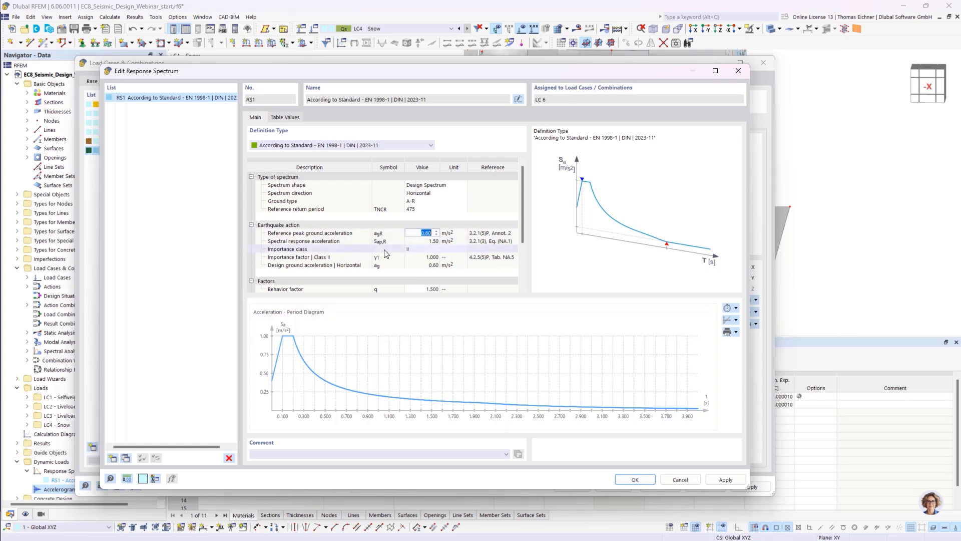
{"action": "left_click", "coordinate": [410, 249]}
{"action": "left_click", "coordinate": [452, 249]}
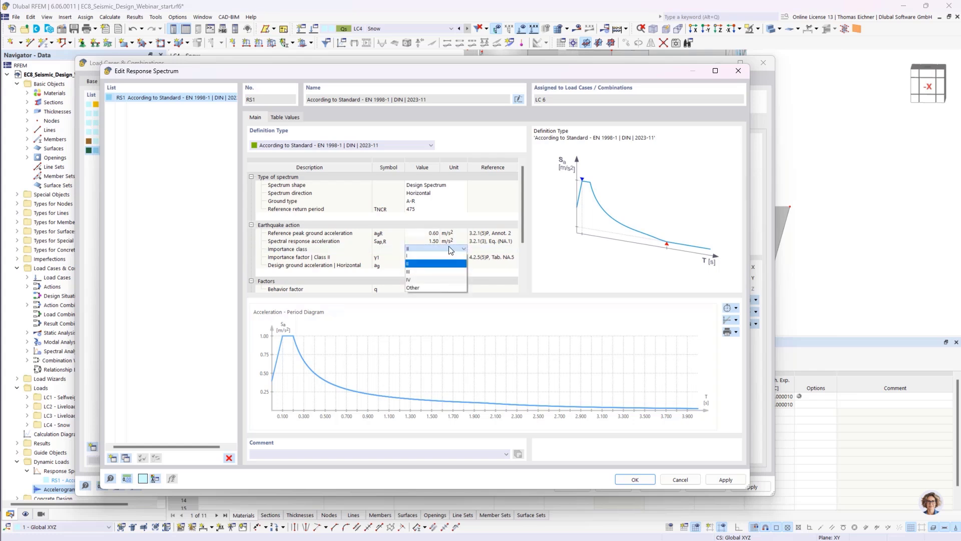
{"action": "left_click", "coordinate": [417, 263]}
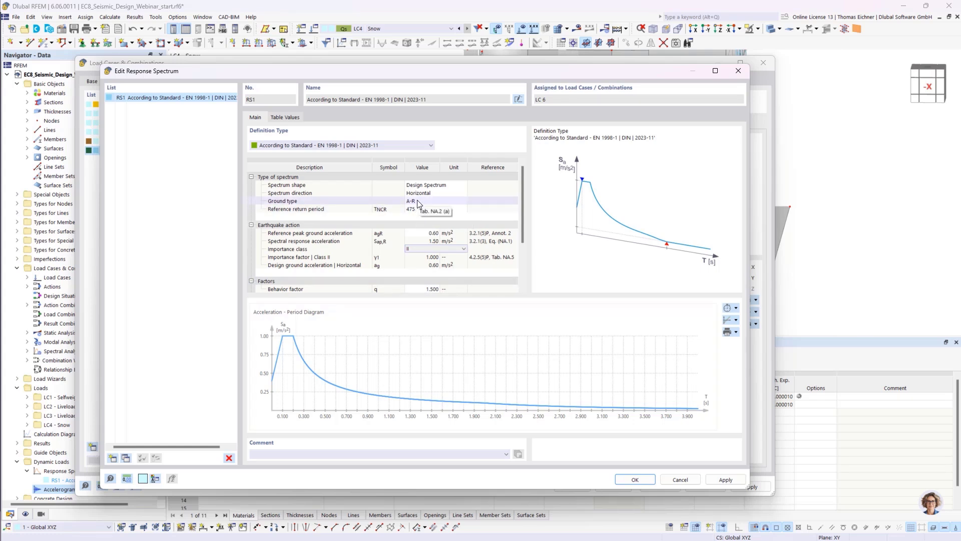
{"action": "left_click", "coordinate": [427, 233]}
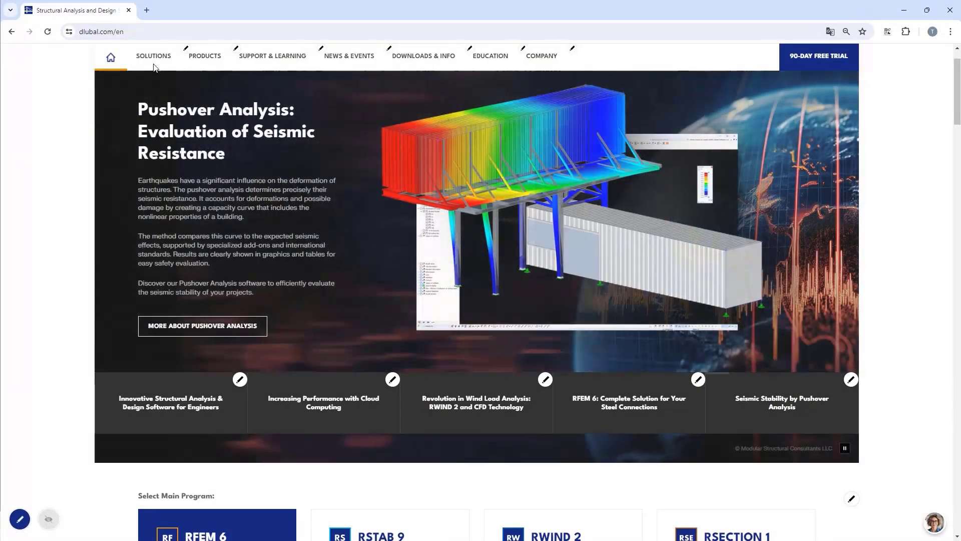
Switch to the Dlubal website in the browser and open the Snow Load, Wind Speed, and Seismic Load Maps online service
{"action": "left_click", "coordinate": [157, 64]}
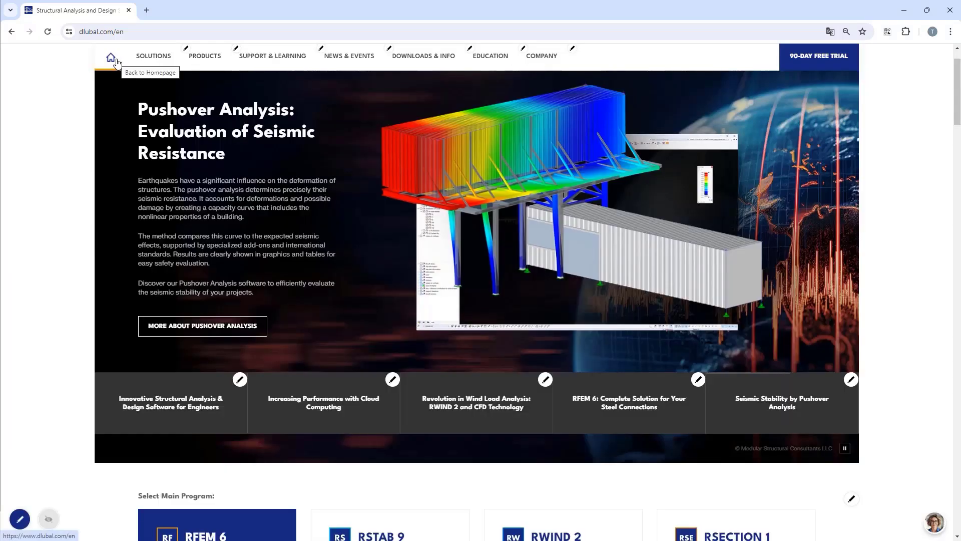
{"action": "mouse_move", "coordinate": [146, 65]}
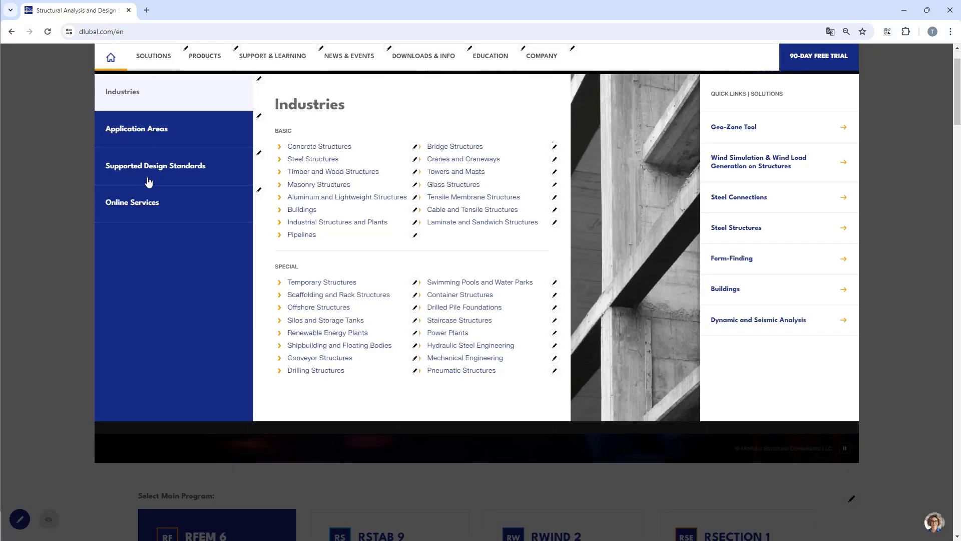
{"action": "mouse_move", "coordinate": [147, 209]}
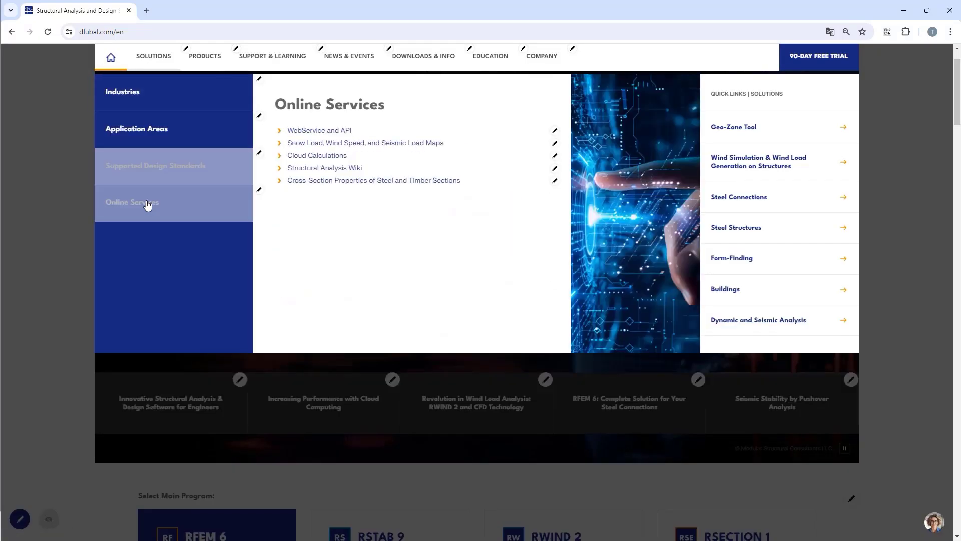
{"action": "left_click", "coordinate": [322, 143]}
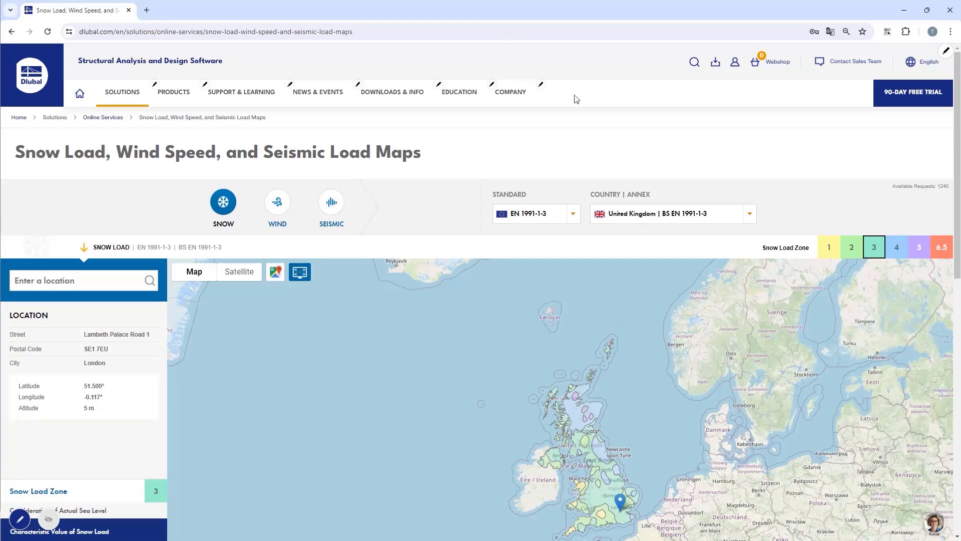
{"action": "scroll", "coordinate": [581, 140], "scroll_direction": "down", "scroll_amount": 1}
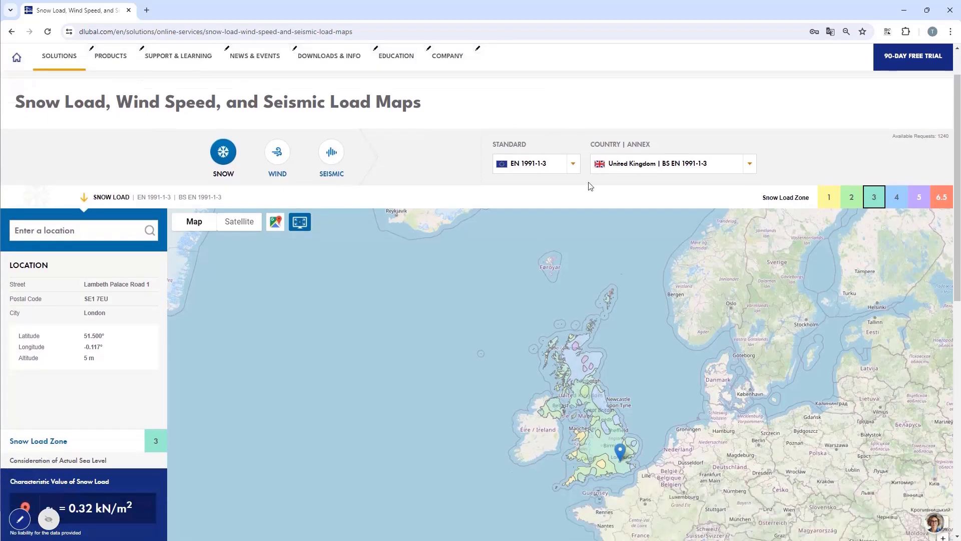
Set the country annex of the load map to Germany | DIN EN 1991-1-3
{"action": "left_click", "coordinate": [639, 166]}
{"action": "scroll", "coordinate": [642, 234], "scroll_direction": "up", "scroll_amount": 1}
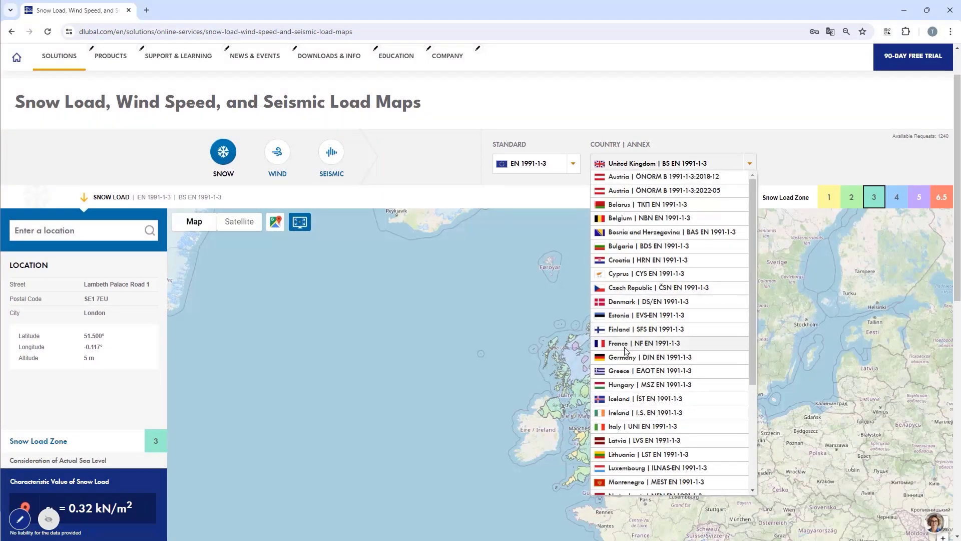
{"action": "left_click", "coordinate": [661, 354]}
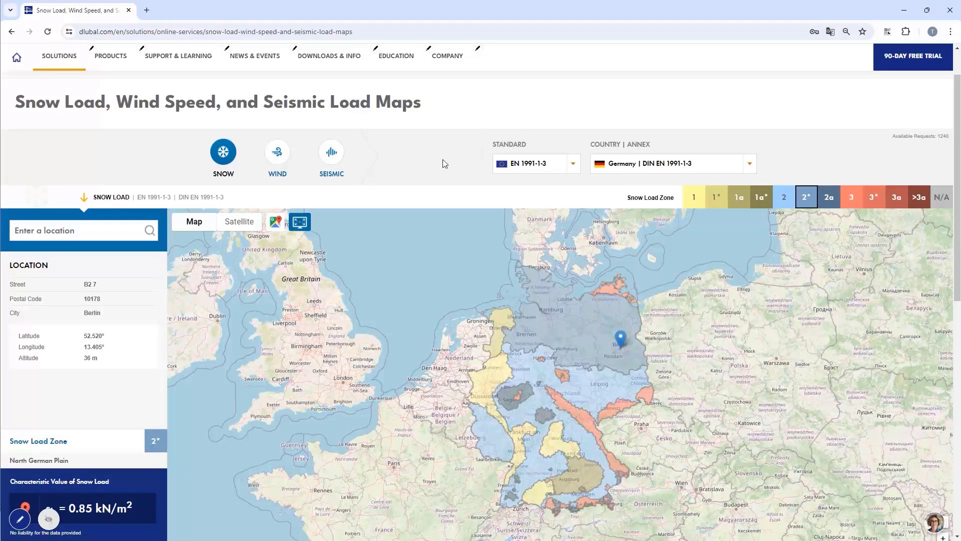
Display the seismic load map for Germany and review the available return periods, keeping 475 years
{"action": "left_click", "coordinate": [331, 153]}
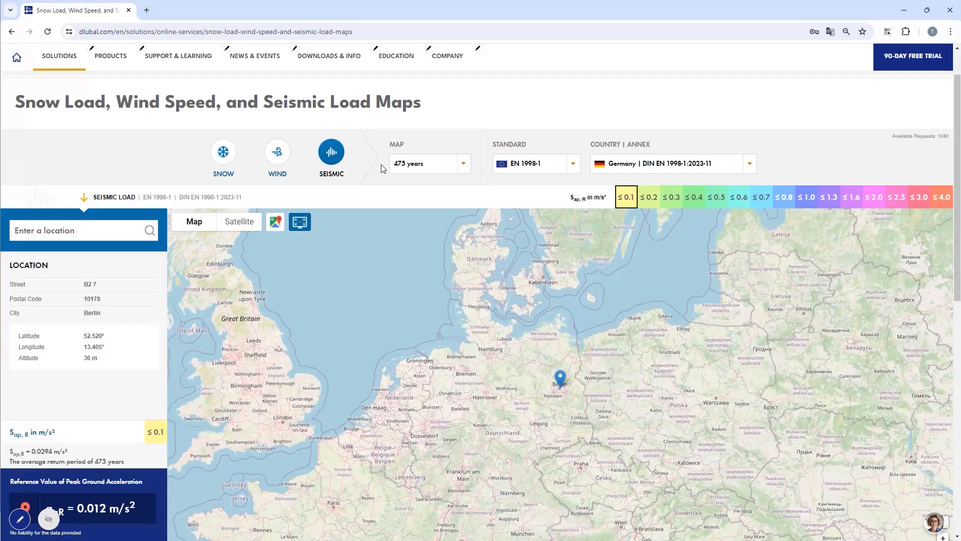
{"action": "left_click", "coordinate": [419, 169]}
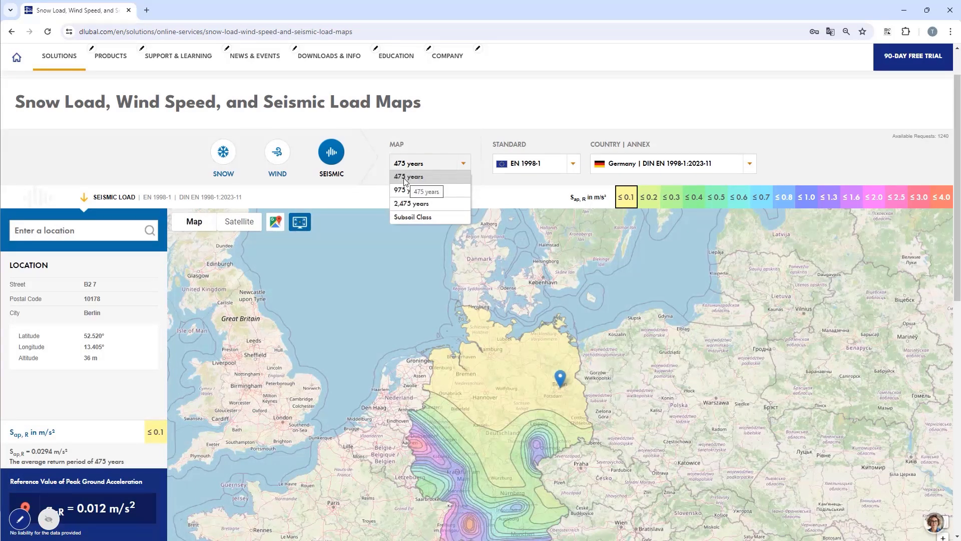
{"action": "left_click", "coordinate": [435, 145]}
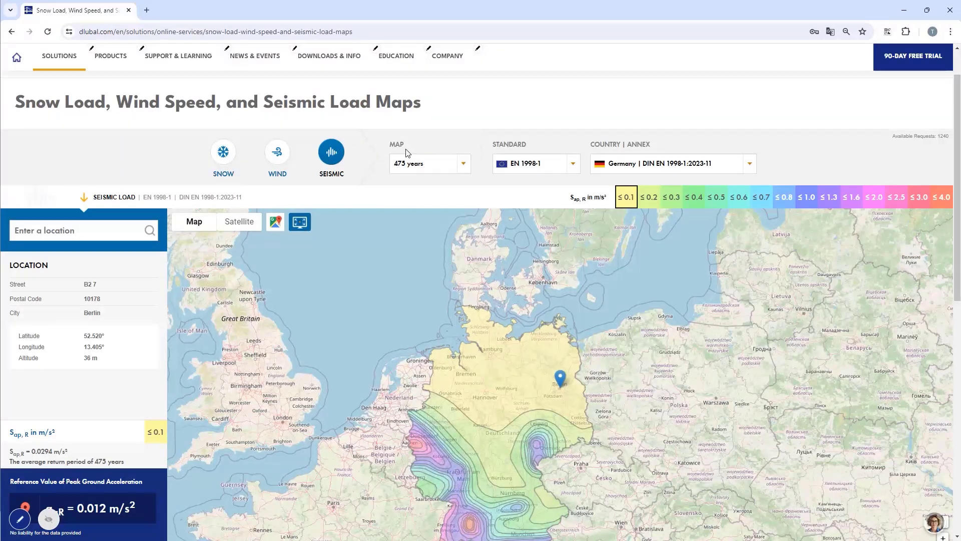
Look up the peak ground acceleration at a location near Ingolstadt on the seismic map
{"action": "scroll", "coordinate": [408, 155], "scroll_direction": "down", "scroll_amount": 1}
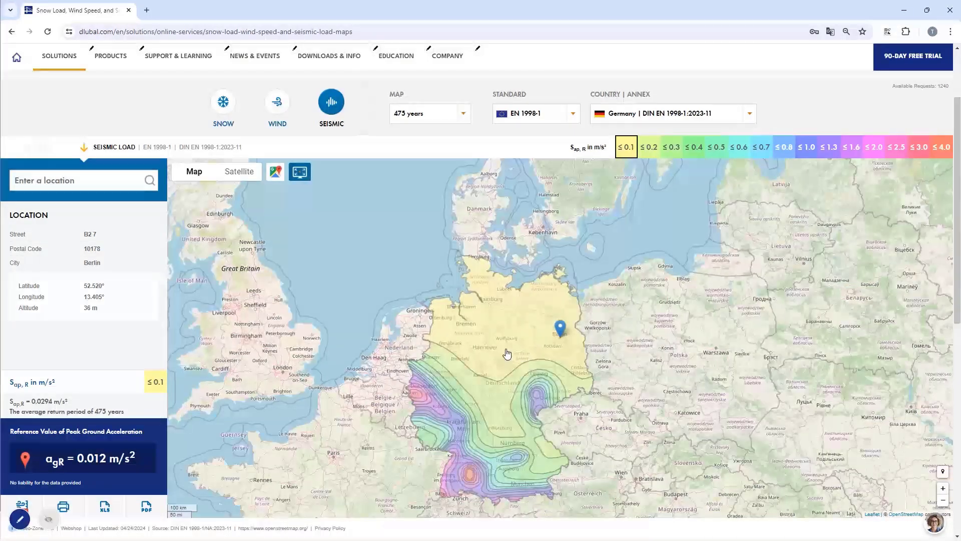
{"action": "scroll", "coordinate": [516, 402], "scroll_direction": "up", "scroll_amount": 3}
{"action": "scroll", "coordinate": [516, 402], "scroll_direction": "down", "scroll_amount": 2}
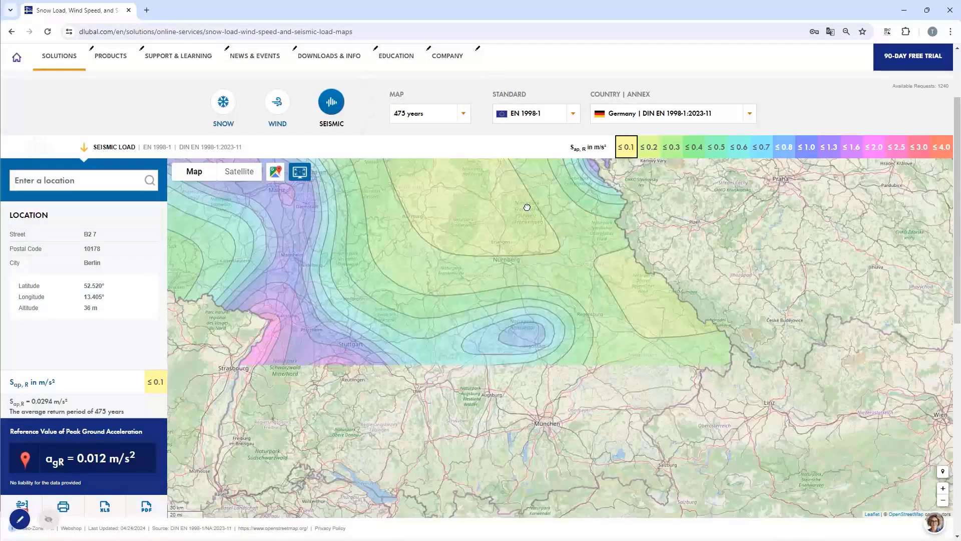
{"action": "scroll", "coordinate": [532, 344], "scroll_direction": "up", "scroll_amount": 3}
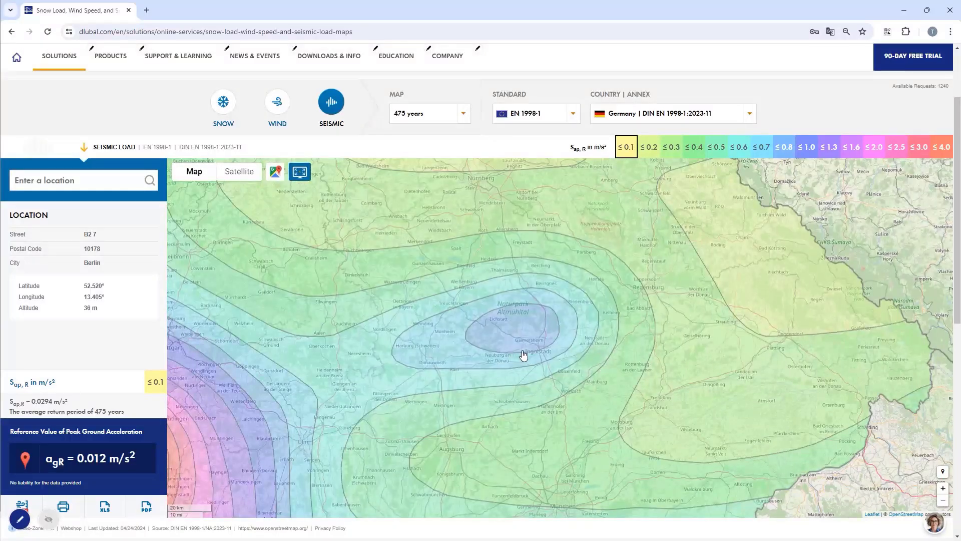
{"action": "scroll", "coordinate": [525, 350], "scroll_direction": "up", "scroll_amount": 5}
{"action": "scroll", "coordinate": [528, 350], "scroll_direction": "down", "scroll_amount": 3}
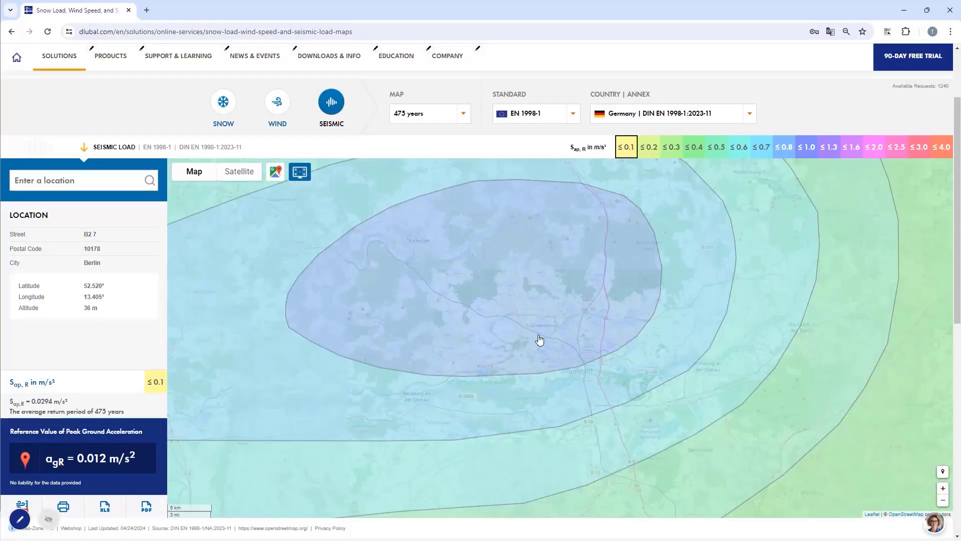
{"action": "left_click", "coordinate": [538, 333]}
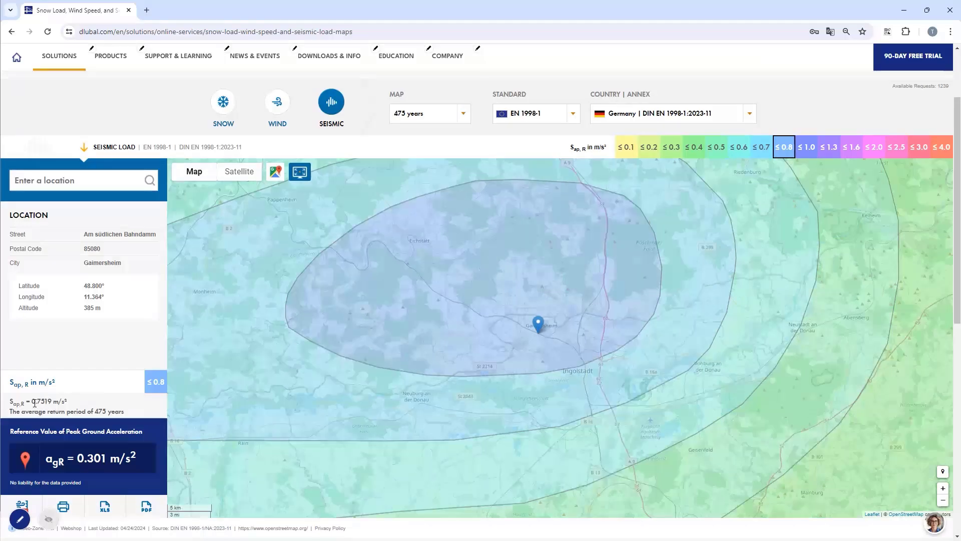
Look up the peak ground acceleration near Albstadt, inside the highest seismic zone of southwestern Germany
{"action": "scroll", "coordinate": [462, 309], "scroll_direction": "down", "scroll_amount": 2}
{"action": "scroll", "coordinate": [462, 309], "scroll_direction": "down", "scroll_amount": 3}
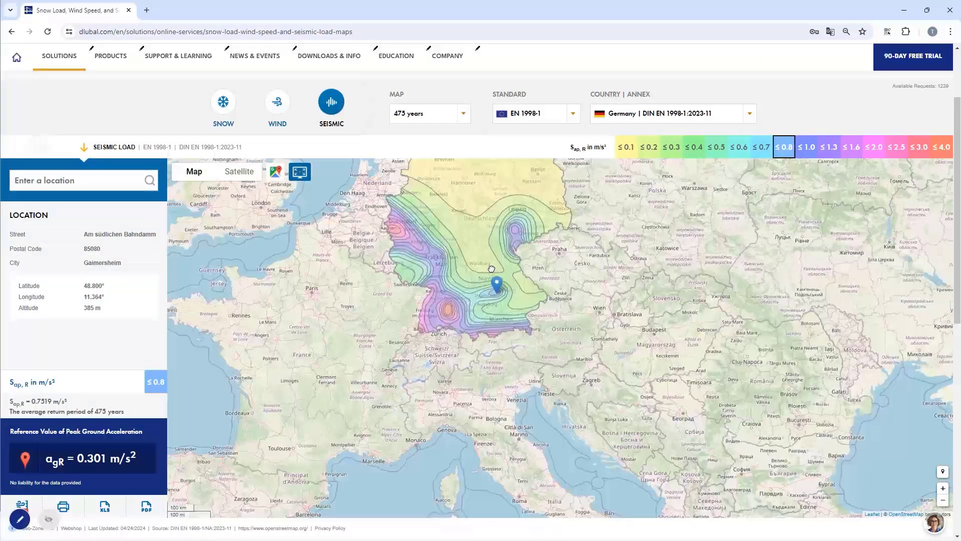
{"action": "scroll", "coordinate": [498, 300], "scroll_direction": "up", "scroll_amount": 3}
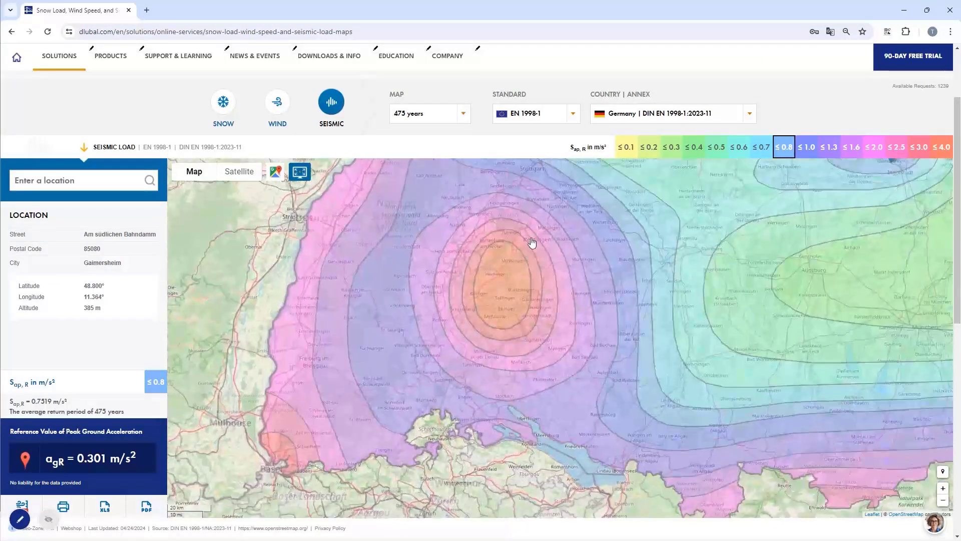
{"action": "left_click_drag", "start_coordinate": [531, 242], "coordinate": [489, 279]}
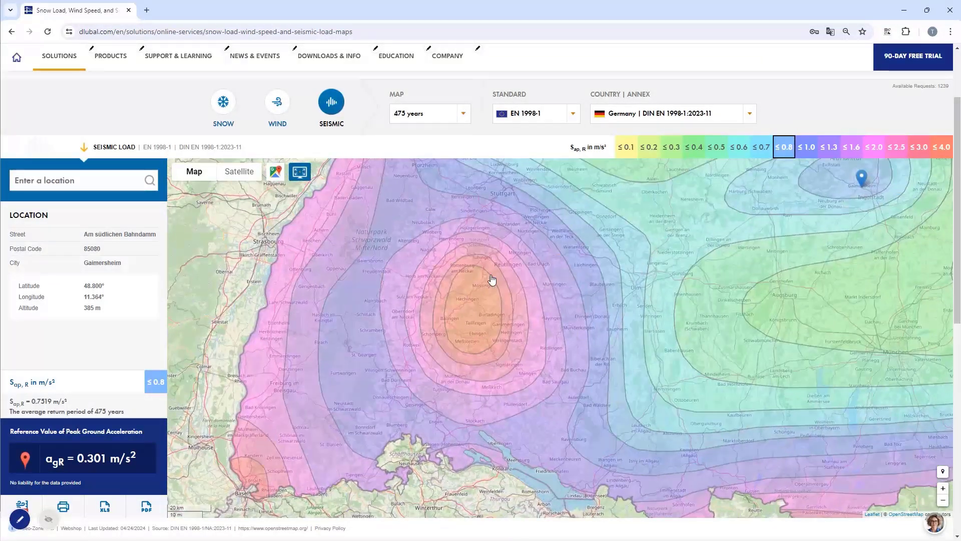
{"action": "left_click", "coordinate": [467, 321]}
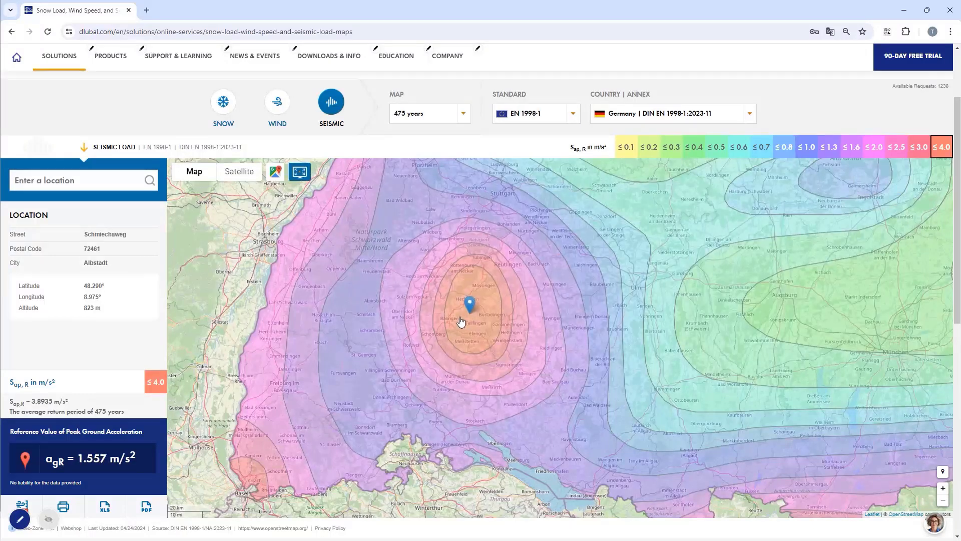
{"action": "left_click", "coordinate": [473, 312]}
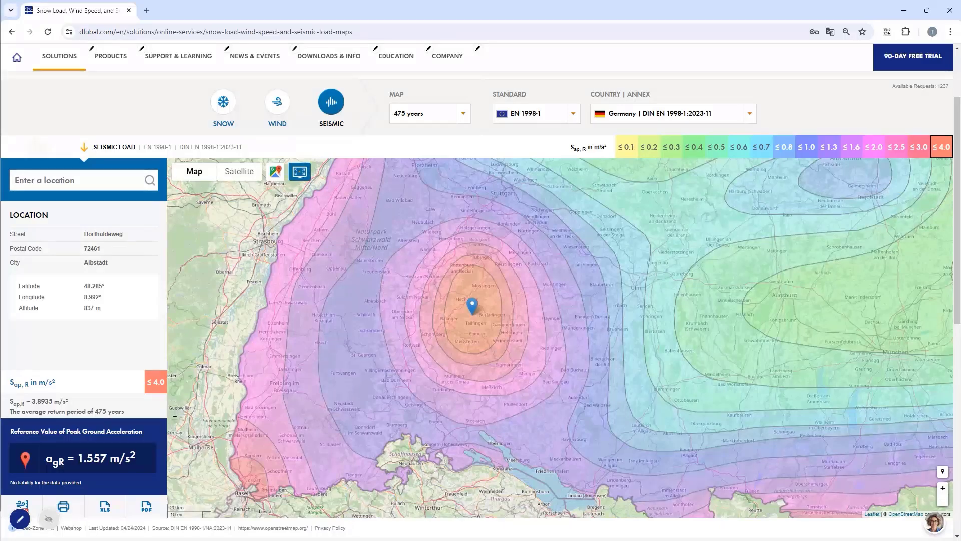
Compare the peak ground acceleration at the high-seismicity spots on Germany's western border, in the far southwest and around Albstadt
{"action": "scroll", "coordinate": [475, 318], "scroll_direction": "up", "scroll_amount": 5}
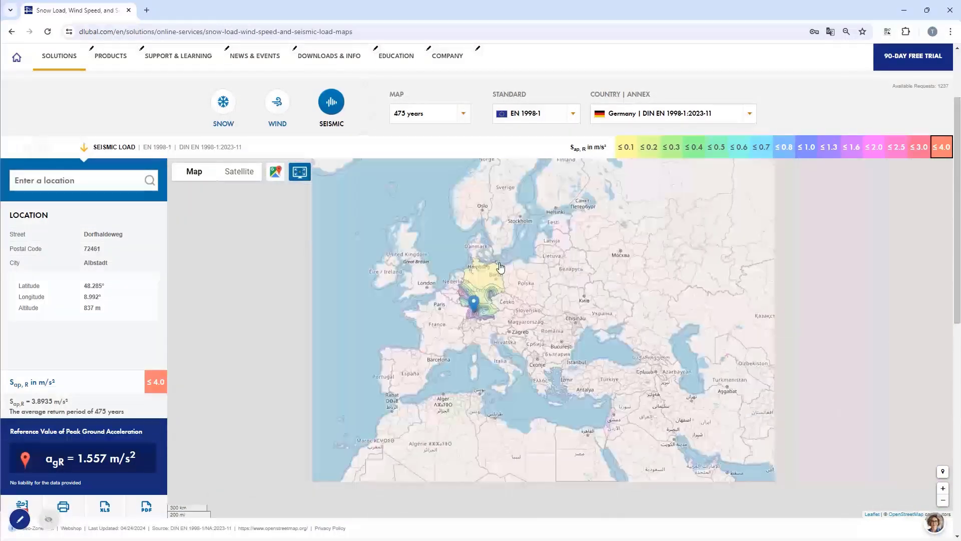
{"action": "scroll", "coordinate": [487, 292], "scroll_direction": "up", "scroll_amount": 4}
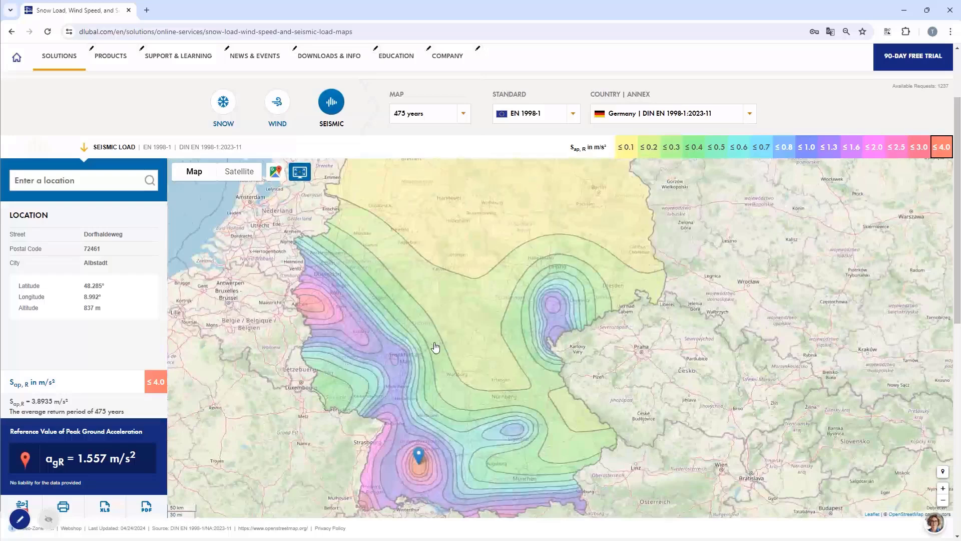
{"action": "left_click_drag", "start_coordinate": [435, 347], "coordinate": [433, 323]}
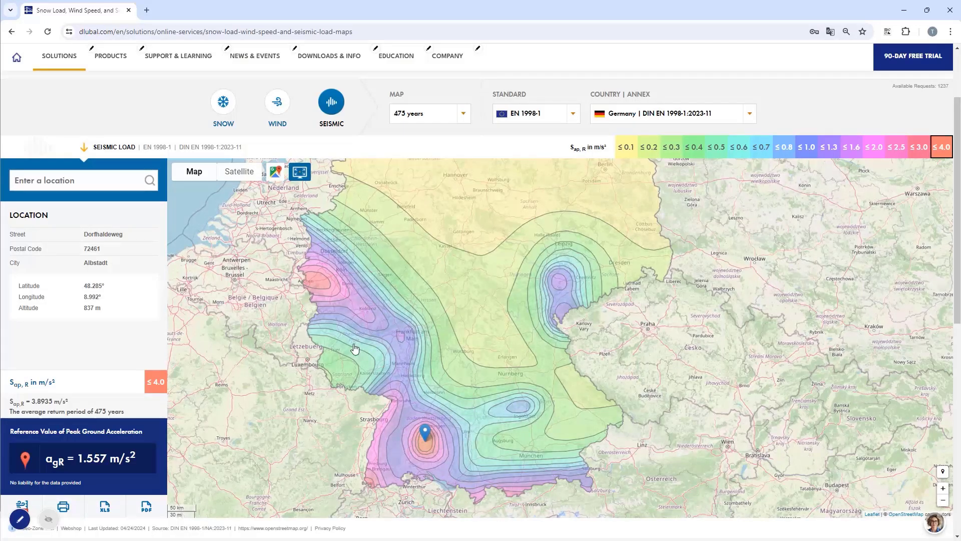
{"action": "left_click_drag", "start_coordinate": [428, 452], "coordinate": [420, 397]}
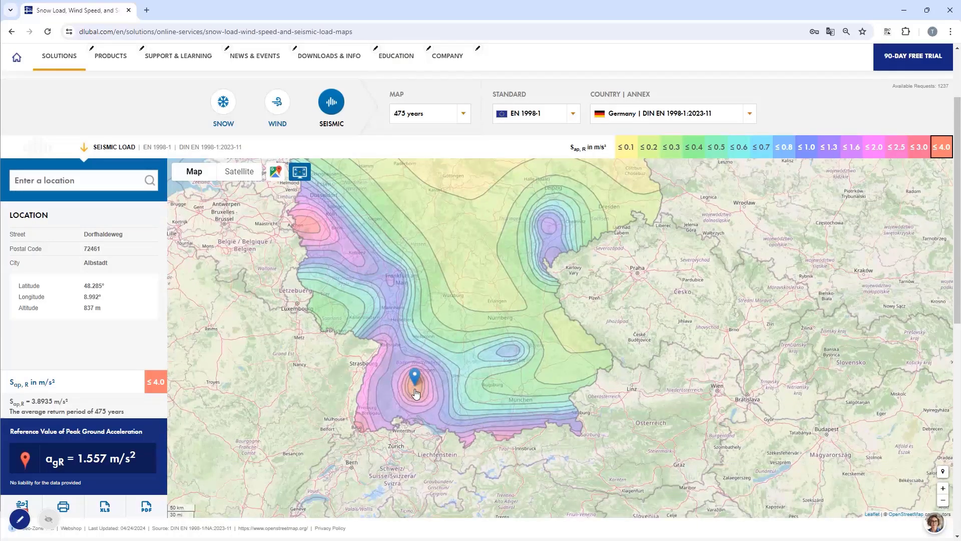
{"action": "left_click", "coordinate": [310, 230]}
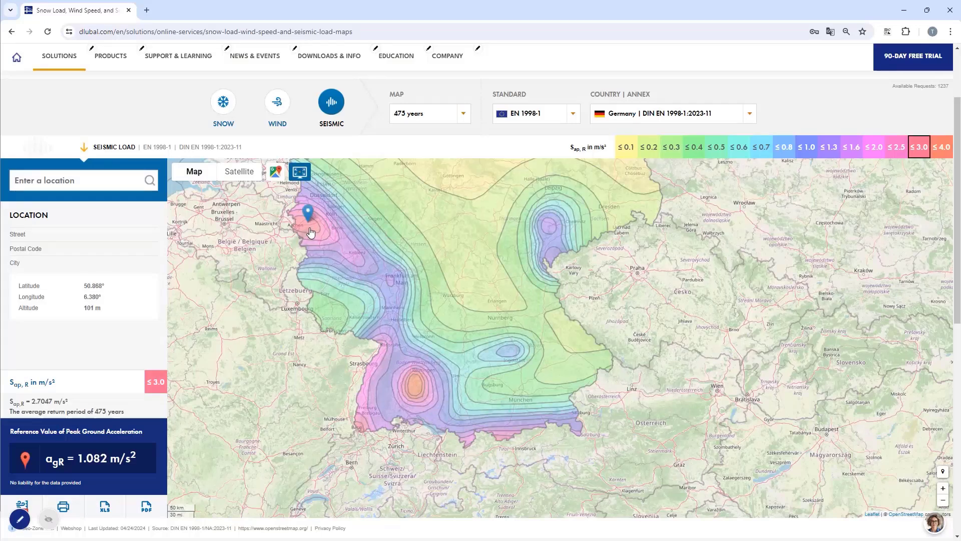
{"action": "left_click", "coordinate": [416, 386]}
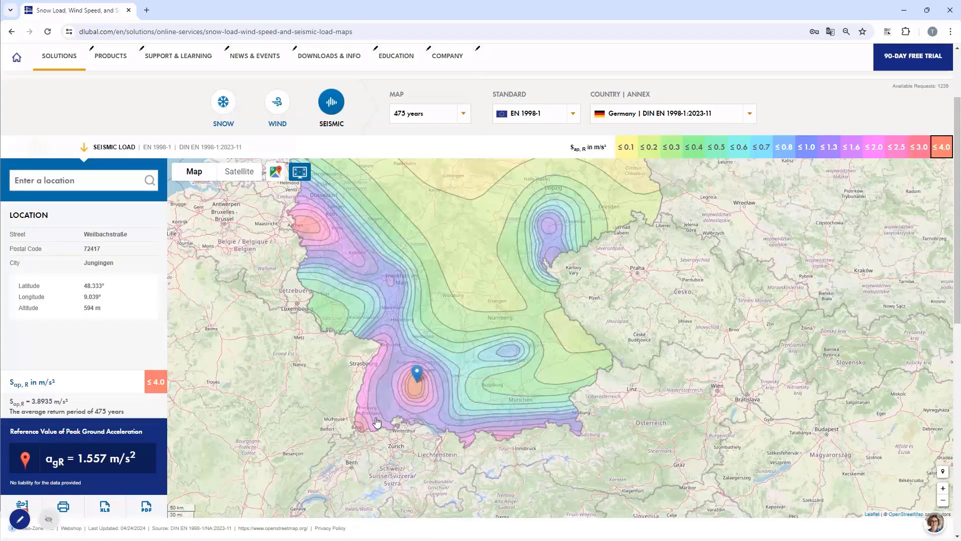
{"action": "left_click", "coordinate": [358, 422]}
{"action": "left_click", "coordinate": [414, 386]}
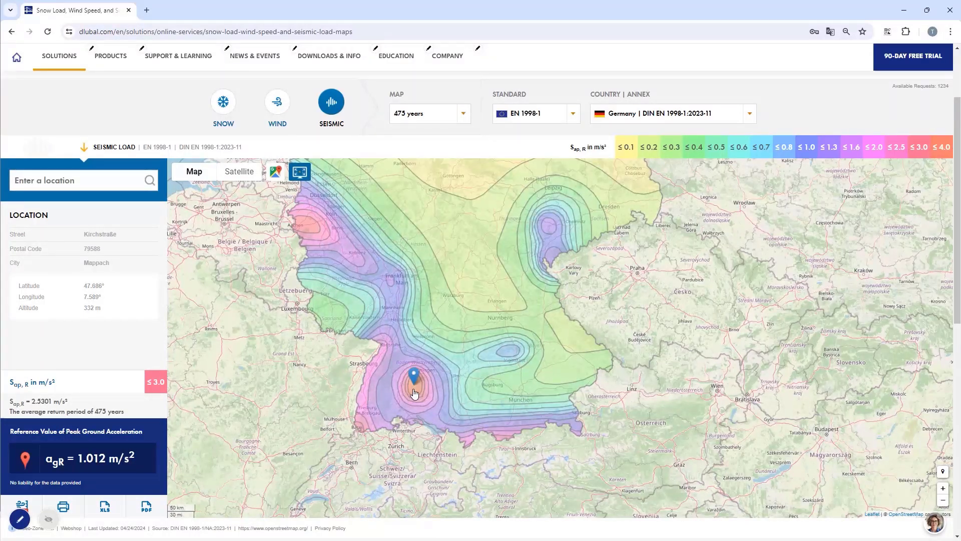
Place the map location marker on the forested hillside beside Ebingen in Albstadt to obtain its peak ground acceleration
{"action": "scroll", "coordinate": [419, 383], "scroll_direction": "up", "scroll_amount": 5}
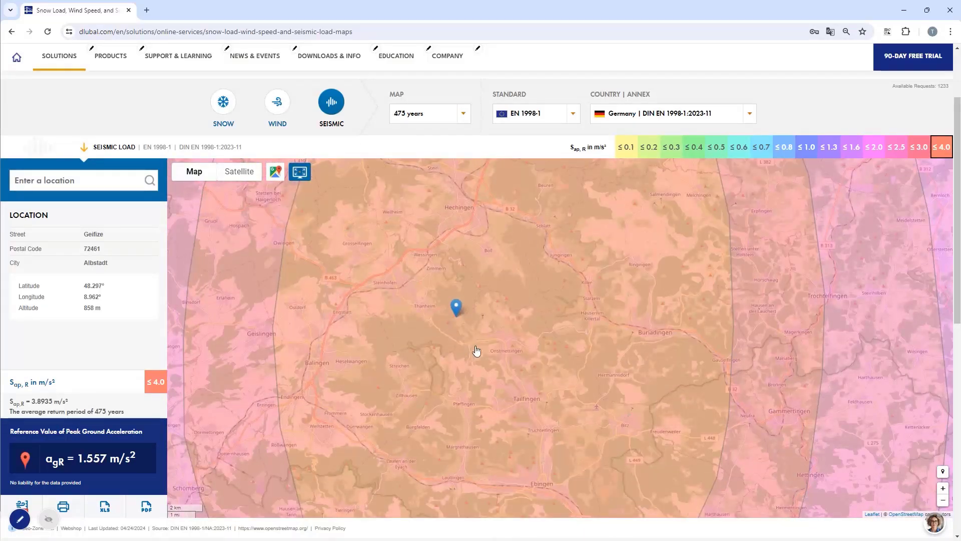
{"action": "left_click_drag", "start_coordinate": [515, 398], "coordinate": [470, 355]}
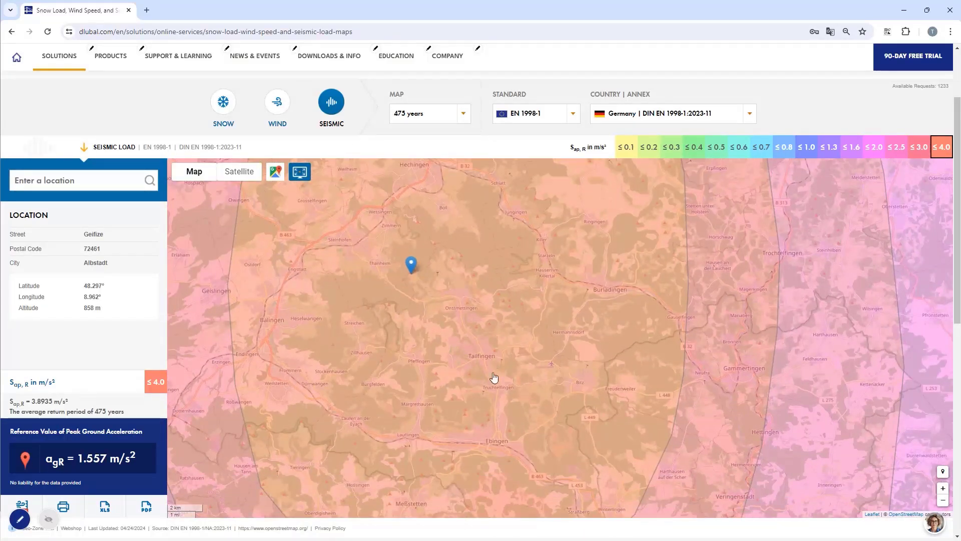
{"action": "scroll", "coordinate": [494, 379], "scroll_direction": "up", "scroll_amount": 1}
{"action": "left_click_drag", "start_coordinate": [461, 343], "coordinate": [455, 249]}
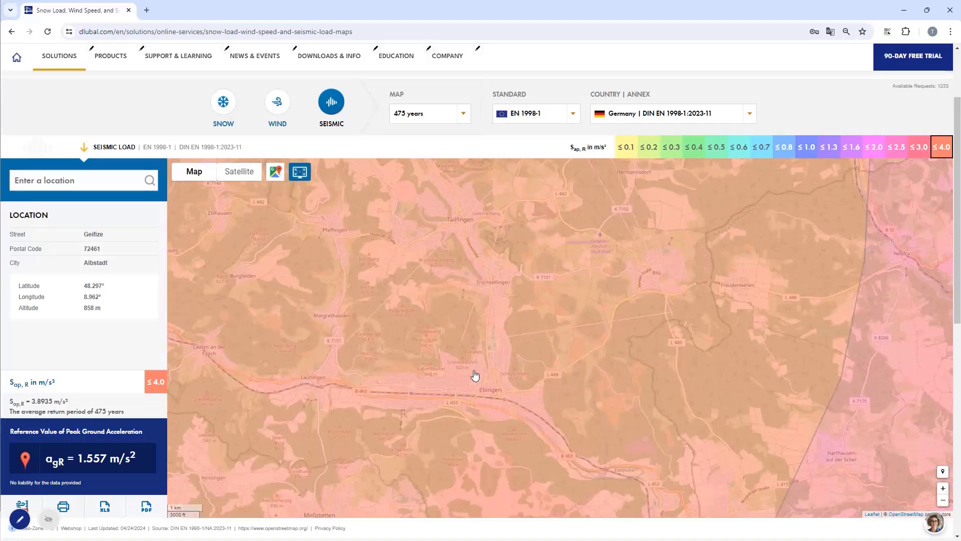
{"action": "scroll", "coordinate": [478, 393], "scroll_direction": "up", "scroll_amount": 2}
{"action": "left_click_drag", "start_coordinate": [481, 408], "coordinate": [244, 281]}
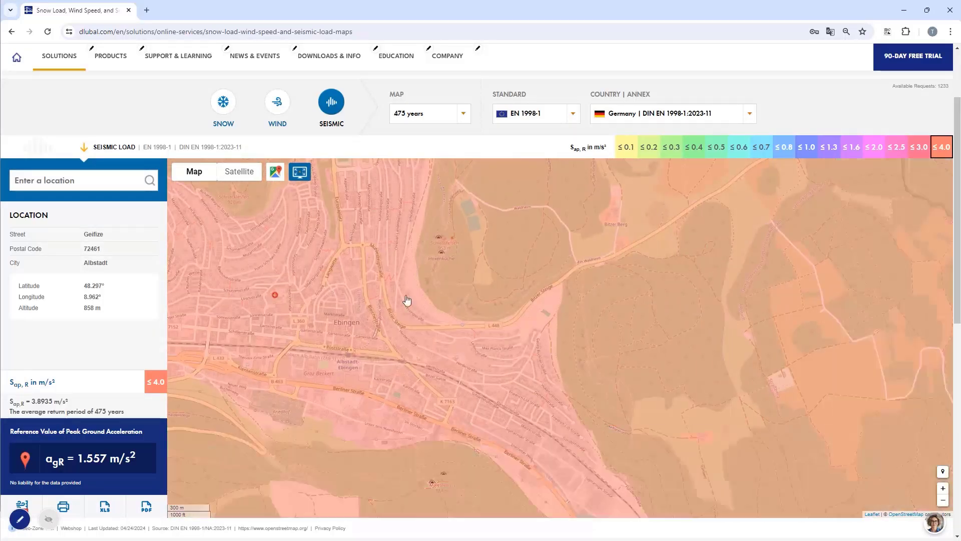
{"action": "scroll", "coordinate": [494, 315], "scroll_direction": "up", "scroll_amount": 3}
{"action": "scroll", "coordinate": [494, 332], "scroll_direction": "down", "scroll_amount": 3}
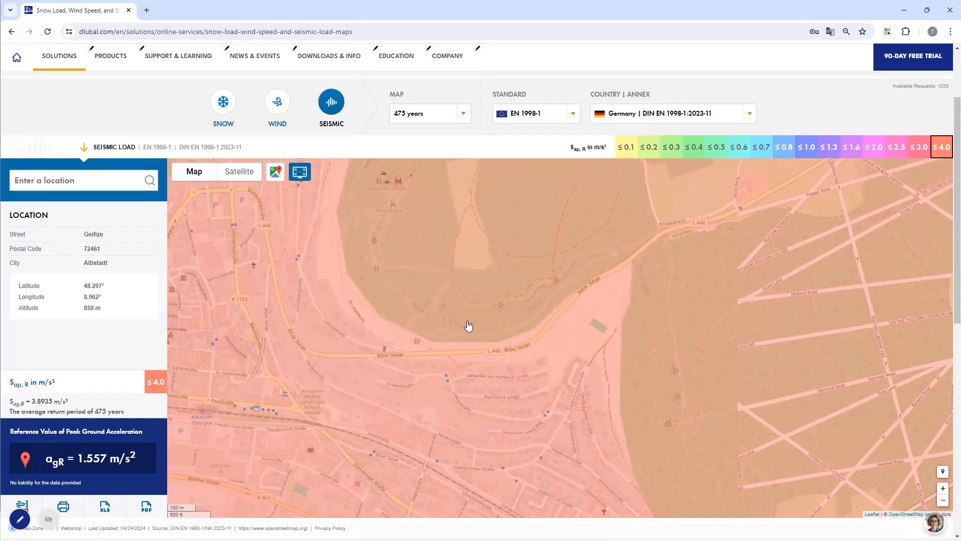
{"action": "scroll", "coordinate": [468, 326], "scroll_direction": "up", "scroll_amount": 3}
{"action": "left_click_drag", "start_coordinate": [310, 287], "coordinate": [398, 332]}
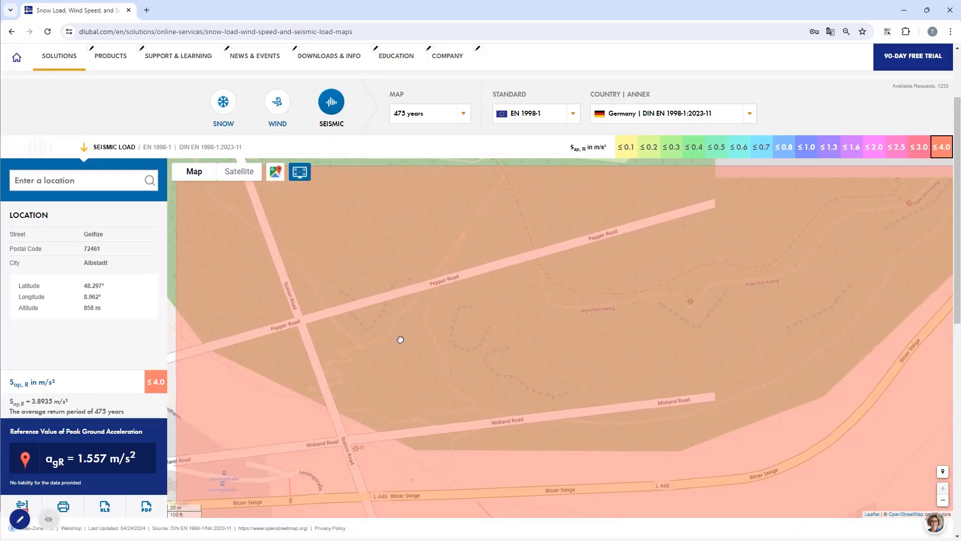
{"action": "left_click_drag", "start_coordinate": [360, 287], "coordinate": [399, 351]}
{"action": "left_click_drag", "start_coordinate": [369, 306], "coordinate": [437, 308]}
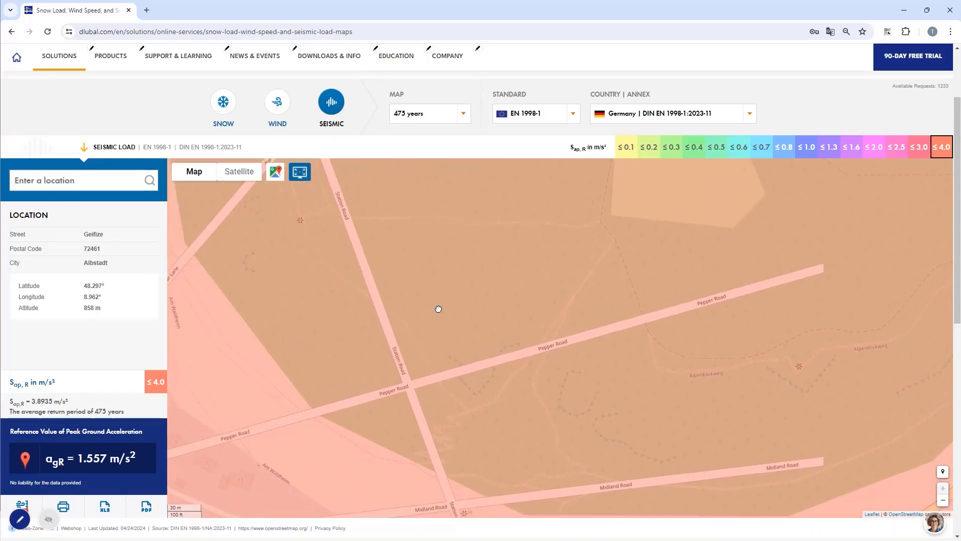
{"action": "left_click", "coordinate": [424, 356]}
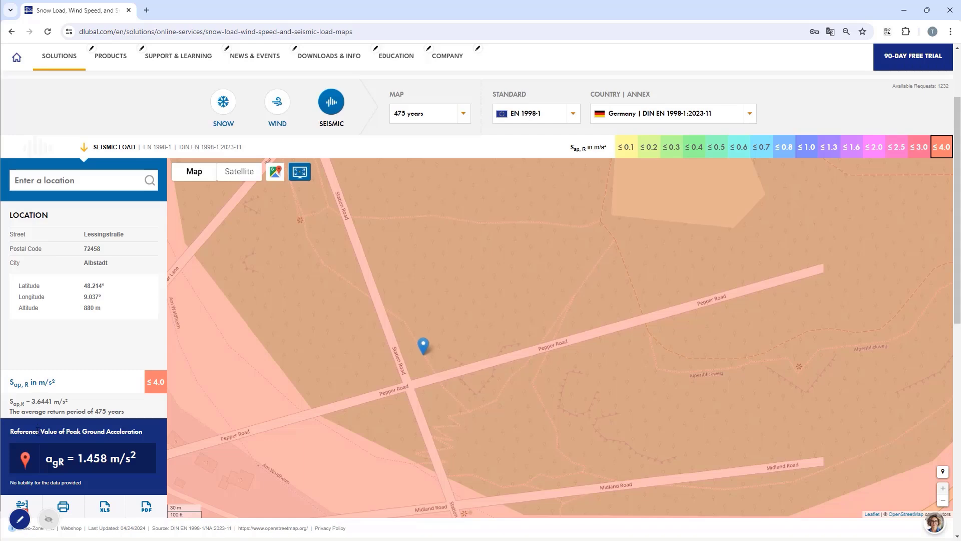
Transfer the map's a_gR value of 1.458 m/s² to the response spectrum's reference peak ground acceleration, switching back to RFEM
{"action": "scroll", "coordinate": [285, 311], "scroll_direction": "down", "scroll_amount": 4}
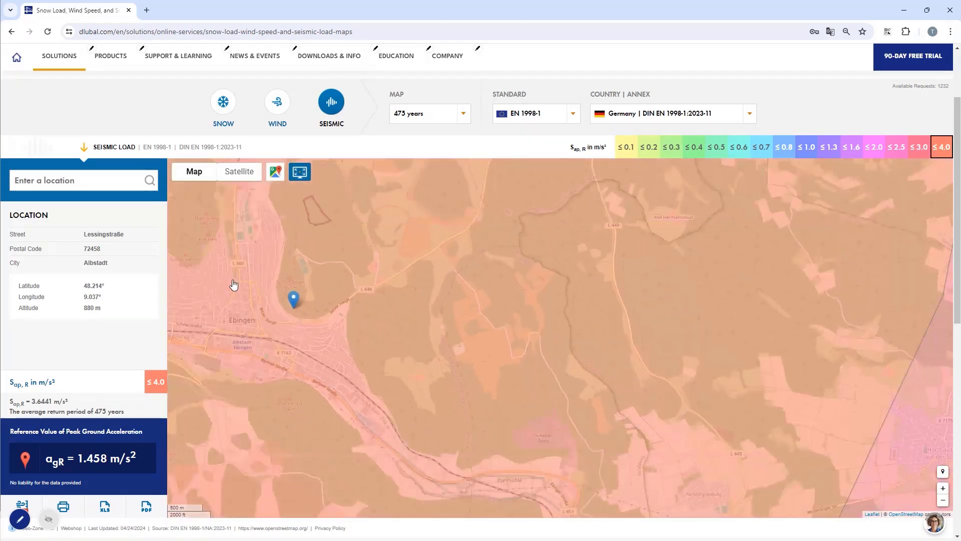
{"action": "scroll", "coordinate": [232, 280], "scroll_direction": "down", "scroll_amount": 2}
{"action": "left_click_drag", "start_coordinate": [230, 274], "coordinate": [384, 283]}
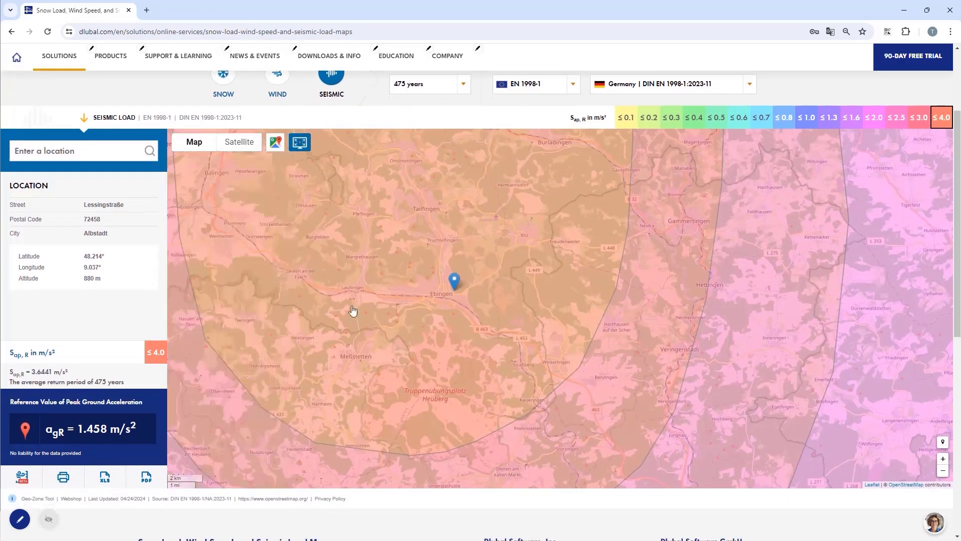
{"action": "double_click", "coordinate": [91, 429]}
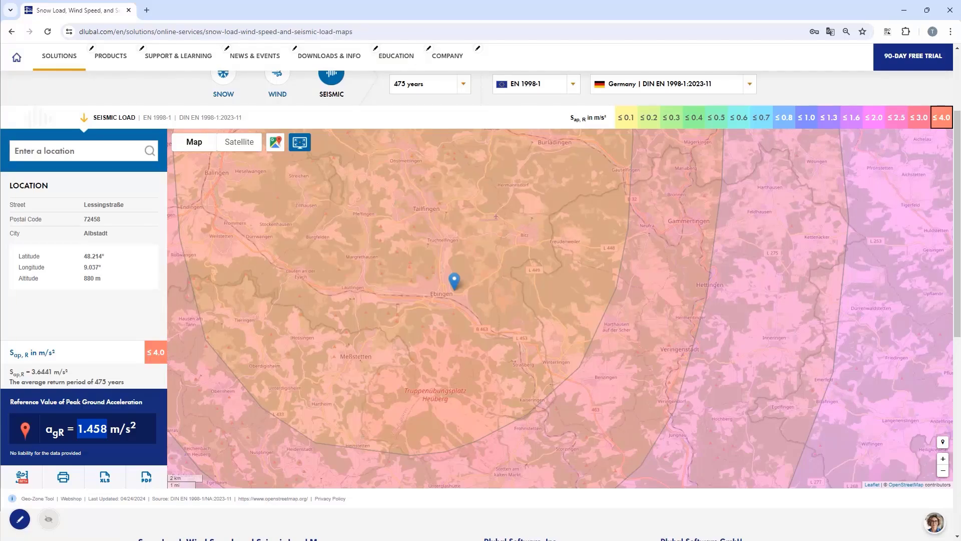
{"action": "key", "text": "alt+Tab"}
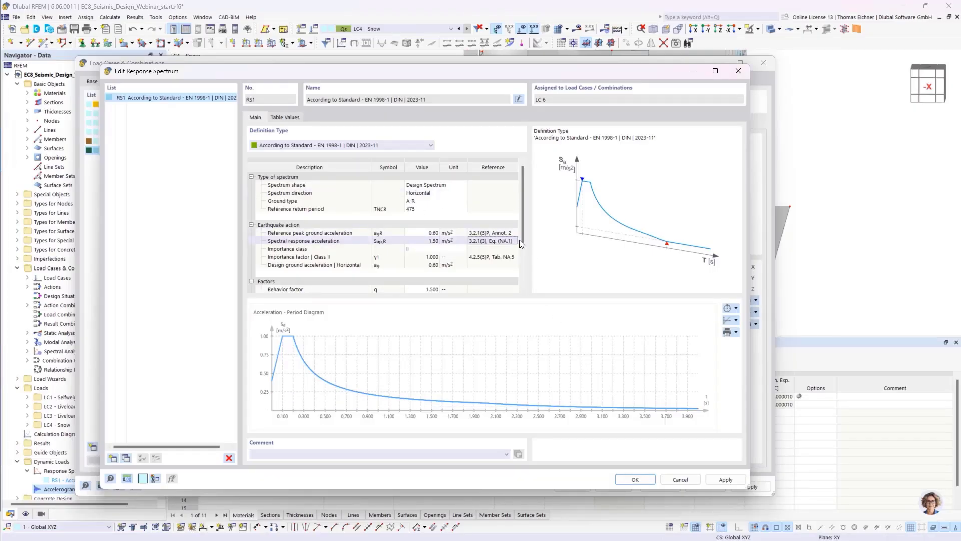
{"action": "left_click", "coordinate": [425, 233]}
{"action": "left_click", "coordinate": [433, 241]}
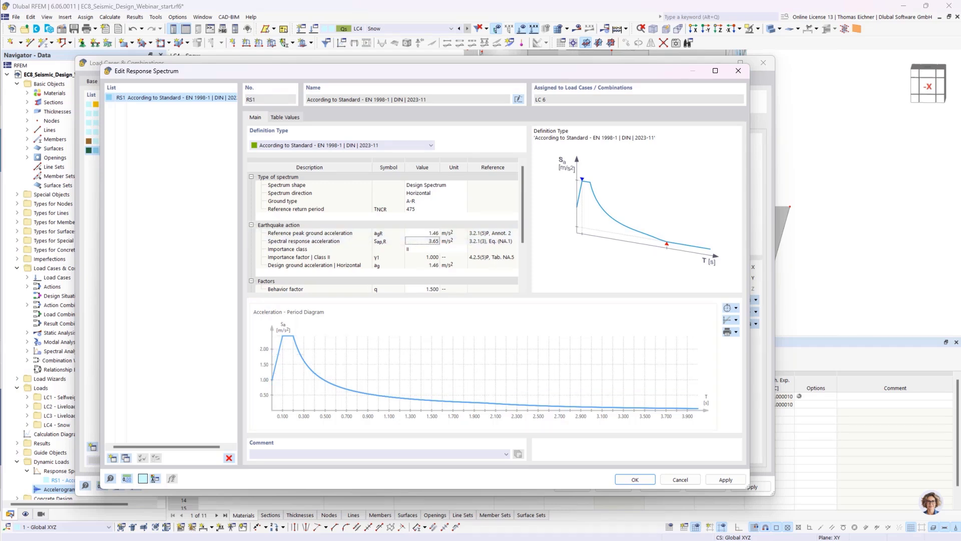
Switch to the browser's seismic map and look up the subsoil class at the Albstadt marker
{"action": "key", "text": "alt+Tab"}
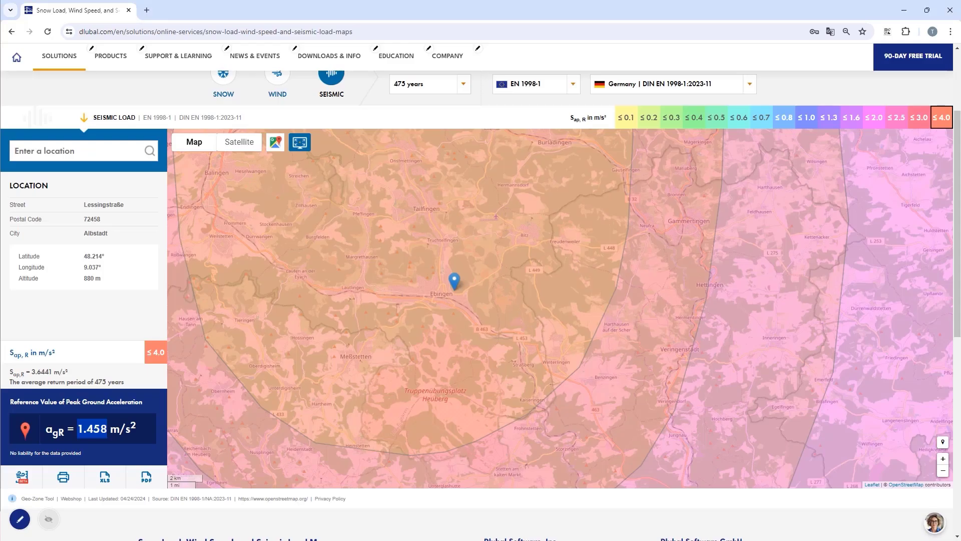
{"action": "scroll", "coordinate": [347, 134], "scroll_direction": "up", "scroll_amount": 2}
{"action": "left_click", "coordinate": [429, 88]}
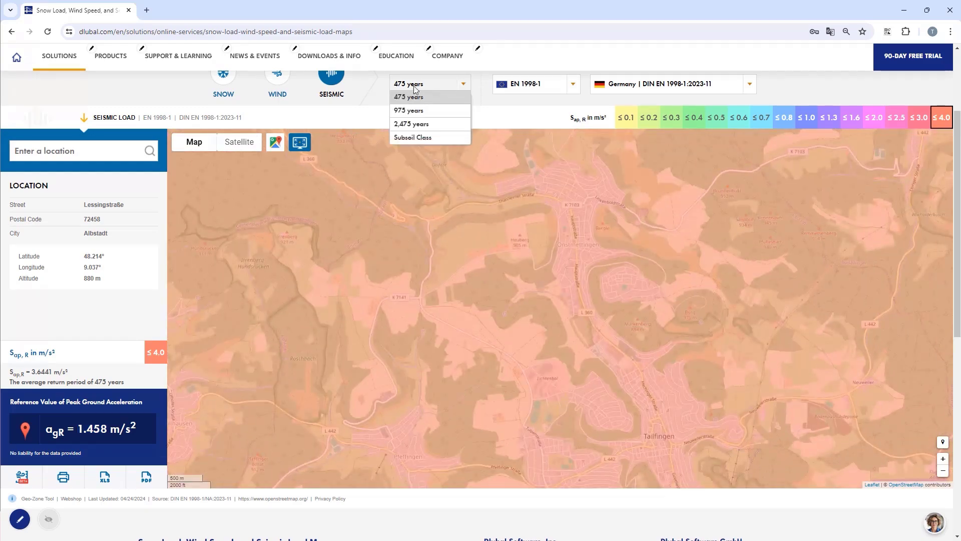
{"action": "left_click", "coordinate": [412, 137]}
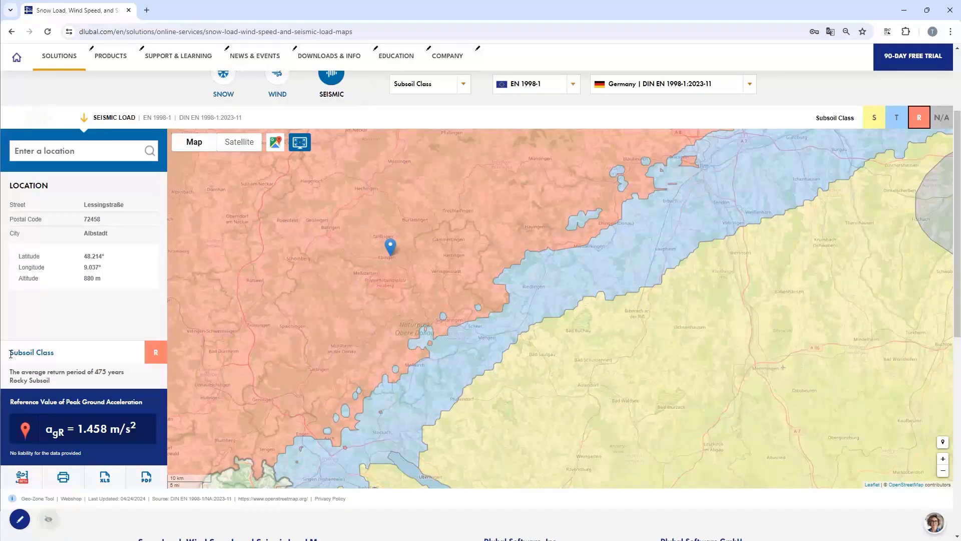
{"action": "left_click_drag", "start_coordinate": [11, 355], "coordinate": [62, 360]}
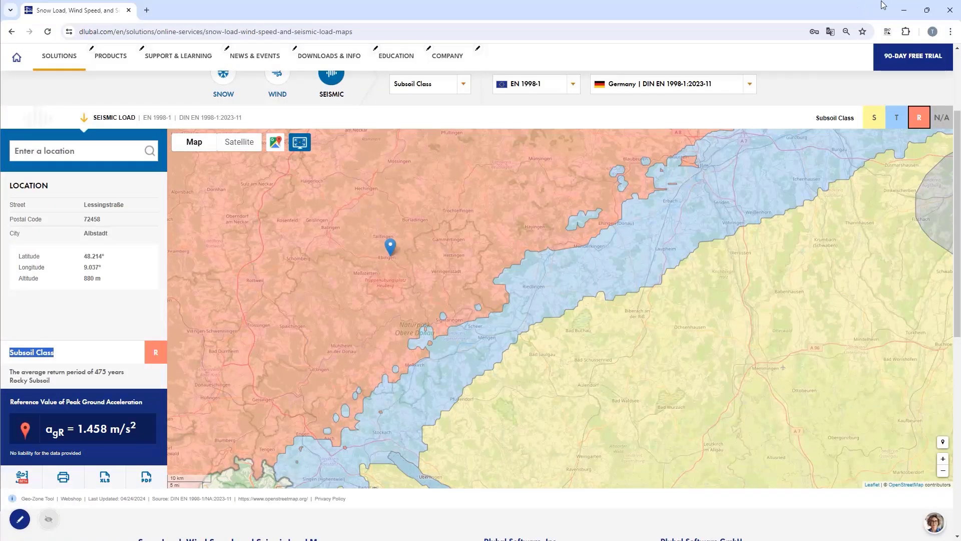
{"action": "left_click", "coordinate": [903, 10]}
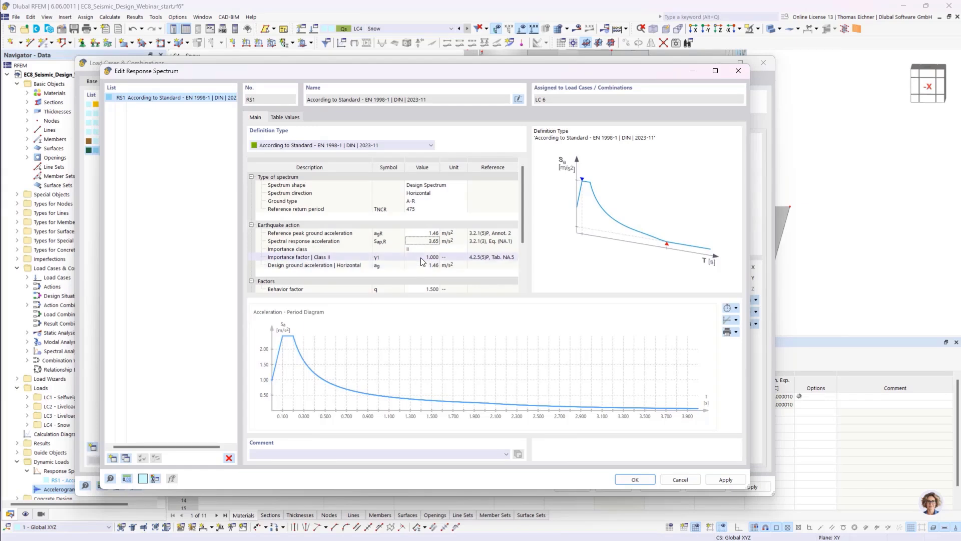
Set the response spectrum's ground type to B-R in RFEM, check the ground type parameters and accept the spectrum
{"action": "left_click", "coordinate": [433, 203]}
{"action": "left_click", "coordinate": [433, 203]}
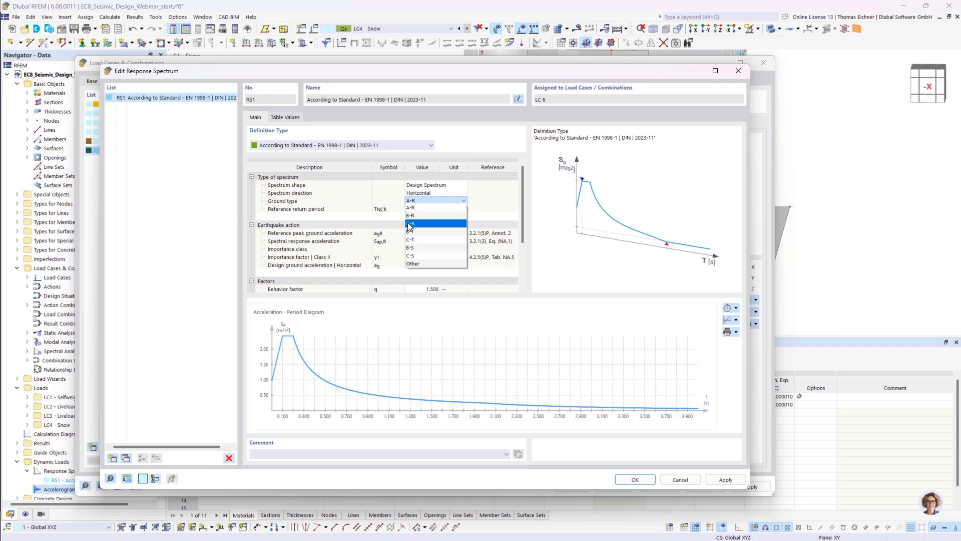
{"action": "left_click", "coordinate": [417, 217]}
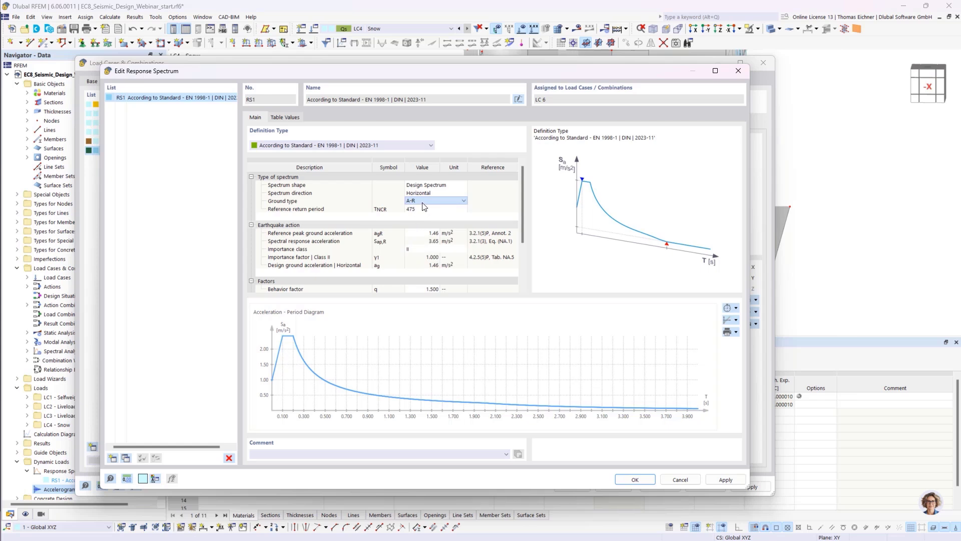
{"action": "scroll", "coordinate": [403, 265], "scroll_direction": "down", "scroll_amount": 3}
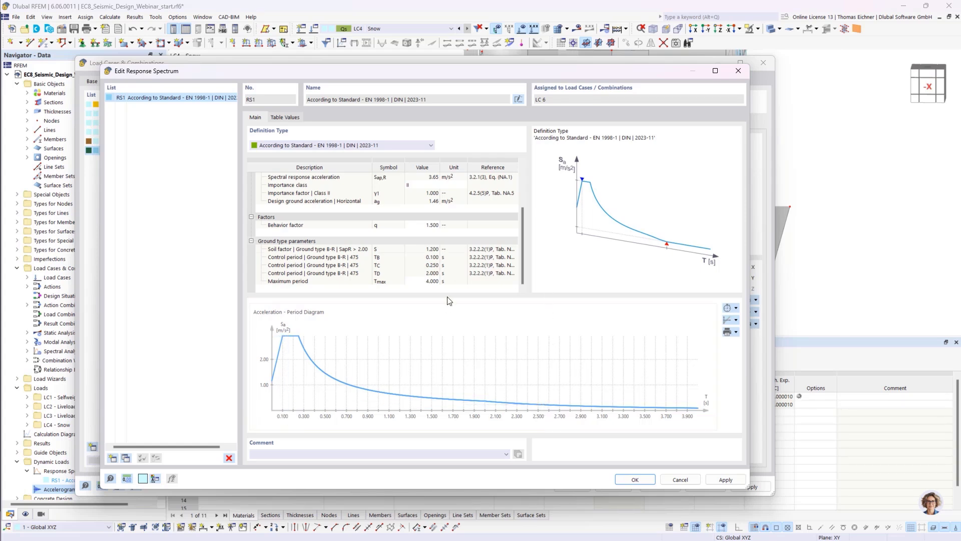
{"action": "scroll", "coordinate": [480, 266], "scroll_direction": "up", "scroll_amount": 2}
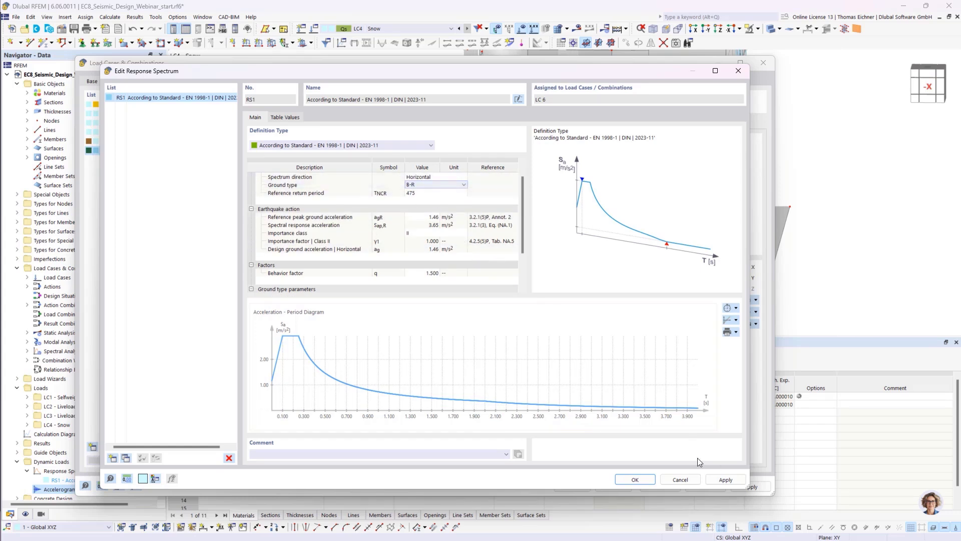
{"action": "left_click", "coordinate": [638, 481]}
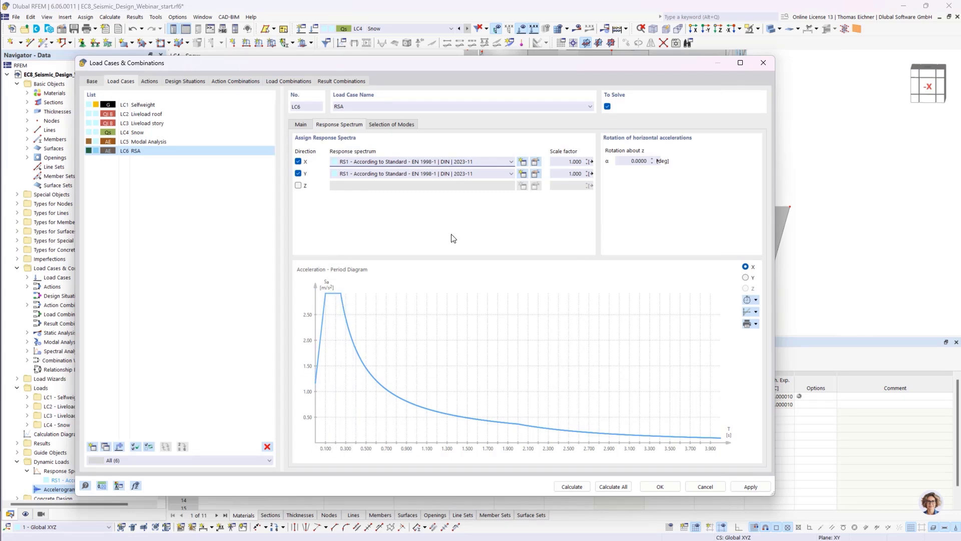
Check the RSA load case's mode selection and calculate everything, accepting the mesh deletion and ignoring the plausibility check for all objects
{"action": "double_click", "coordinate": [570, 162]}
{"action": "left_click", "coordinate": [561, 161]}
{"action": "left_click", "coordinate": [379, 125]}
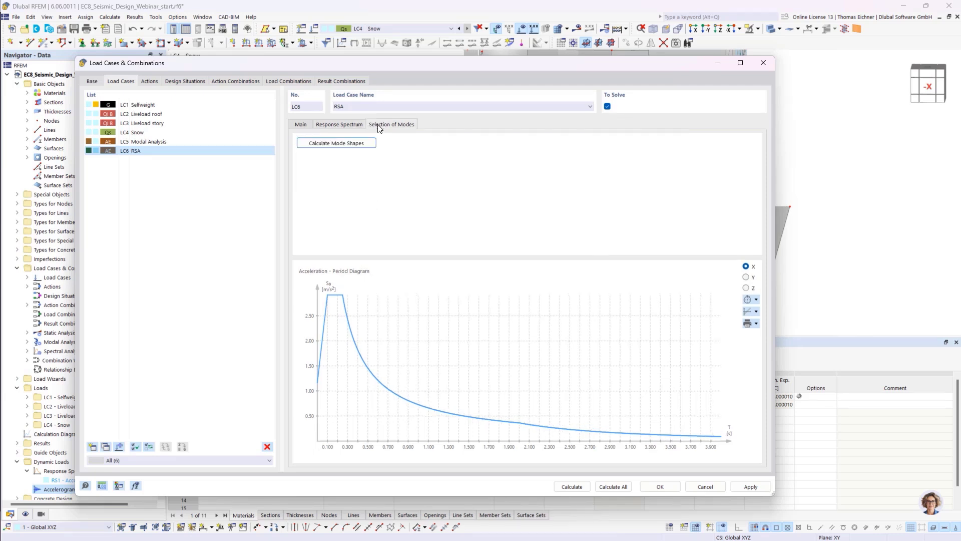
{"action": "left_click_drag", "start_coordinate": [374, 74], "coordinate": [424, 66]}
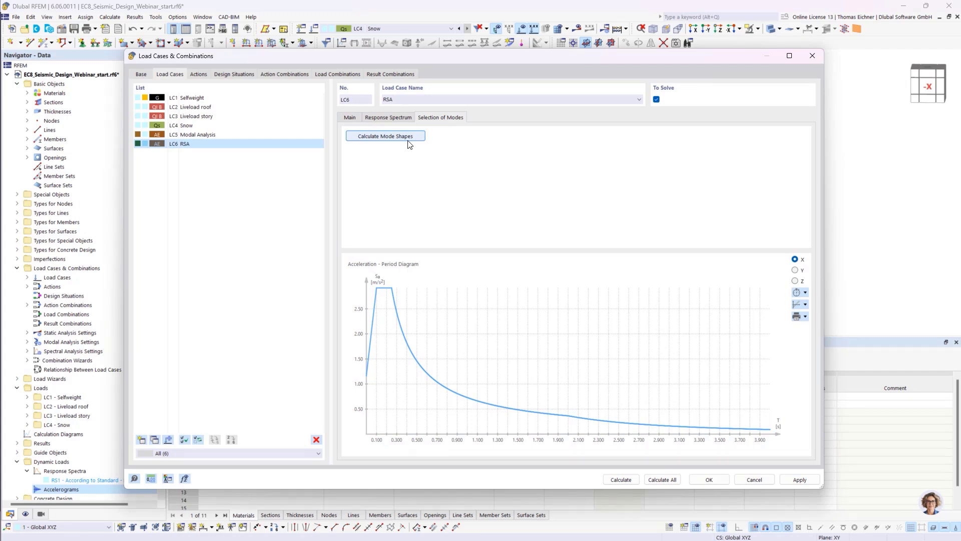
{"action": "left_click", "coordinate": [662, 480]}
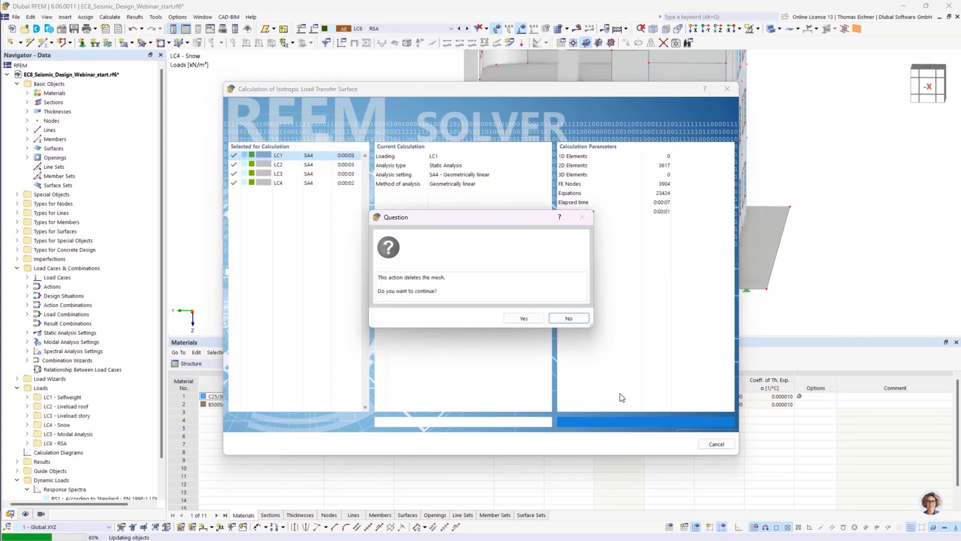
{"action": "left_click", "coordinate": [522, 318]}
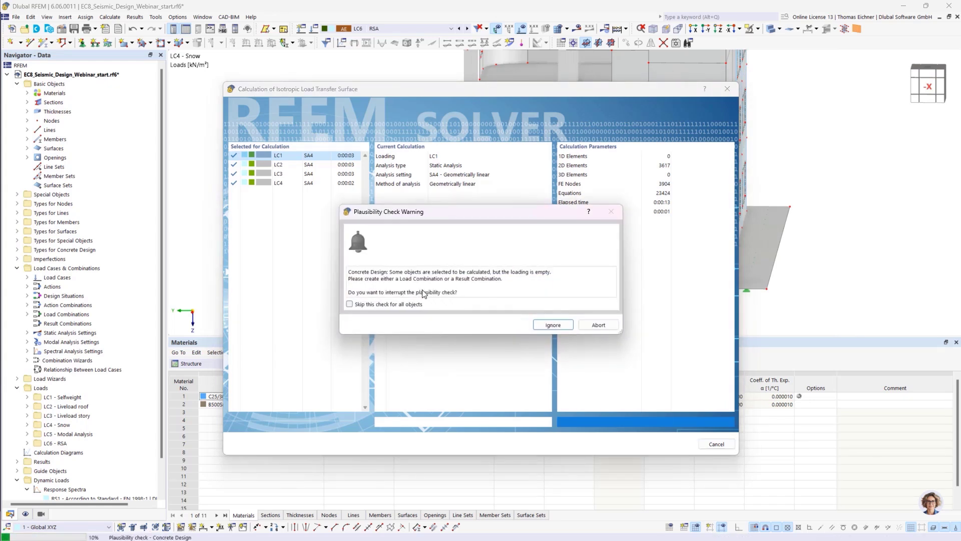
{"action": "left_click", "coordinate": [349, 303]}
{"action": "left_click", "coordinate": [549, 326]}
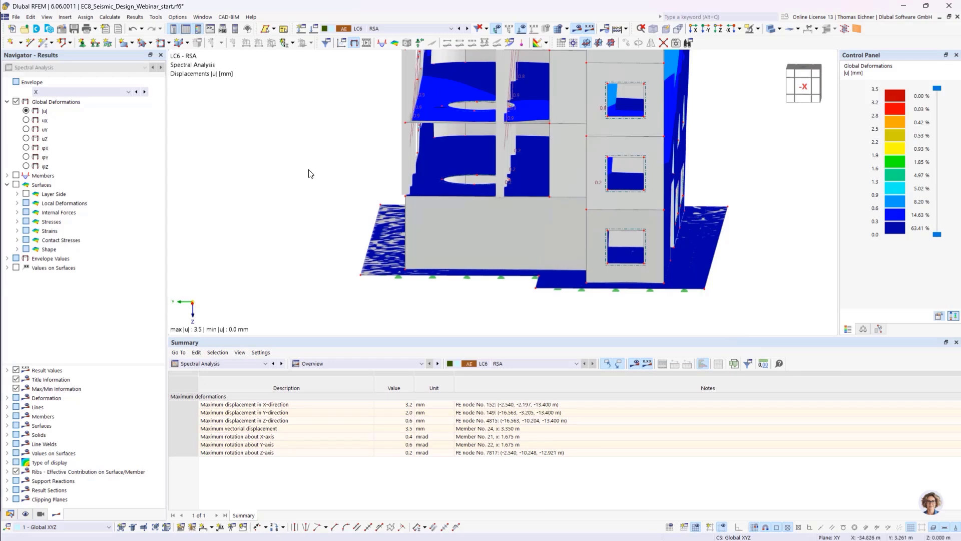
Show the whole building's spectral analysis deformations as the scaled sums envelope and check which result tables are available
{"action": "scroll", "coordinate": [313, 174], "scroll_direction": "down", "scroll_amount": 5}
{"action": "middle_click_drag", "start_coordinate": [476, 193], "coordinate": [633, 206], "text": "ctrl"}
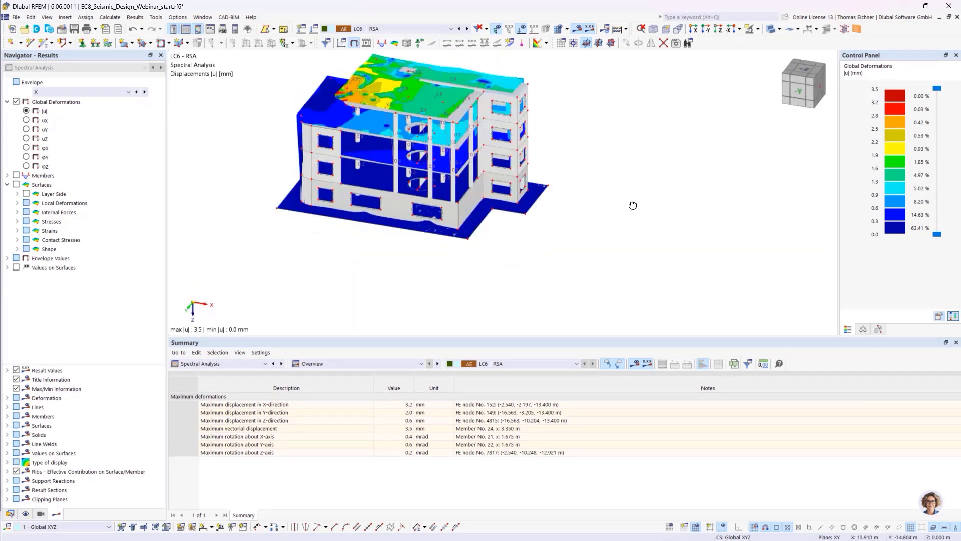
{"action": "scroll", "coordinate": [433, 197], "scroll_direction": "up", "scroll_amount": 2}
{"action": "scroll", "coordinate": [434, 198], "scroll_direction": "down", "scroll_amount": 2}
{"action": "middle_click_drag", "start_coordinate": [435, 199], "coordinate": [450, 215], "text": "ctrl"}
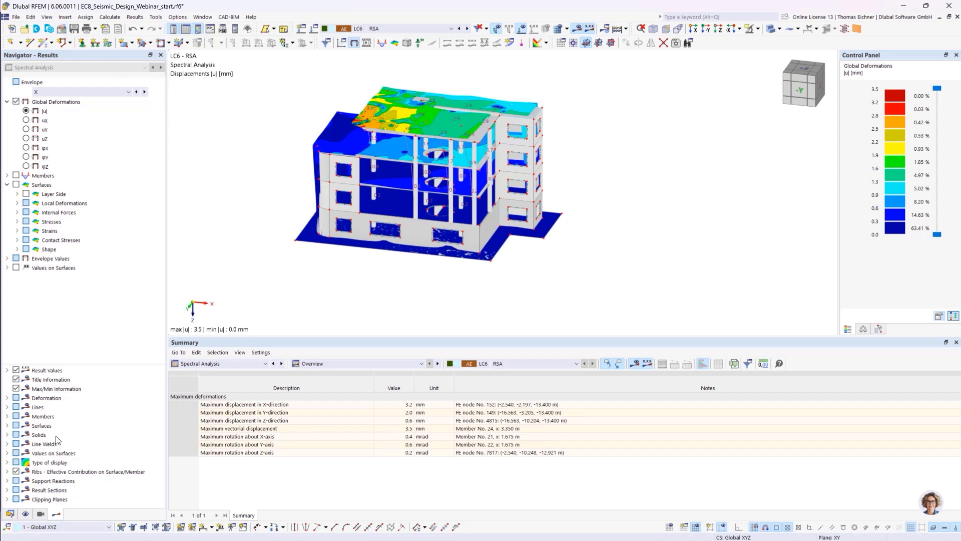
{"action": "left_click", "coordinate": [316, 365]}
{"action": "left_click", "coordinate": [253, 364]}
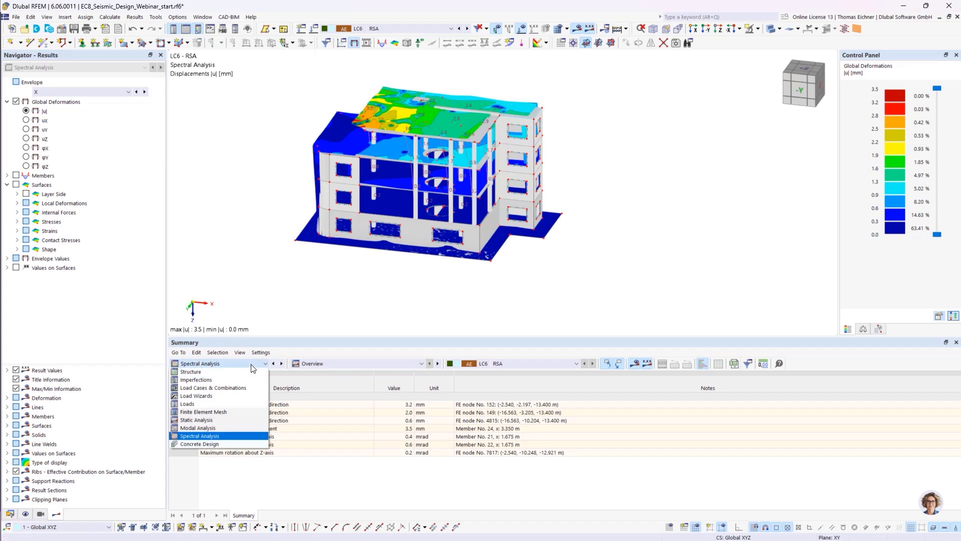
{"action": "left_click", "coordinate": [316, 365]}
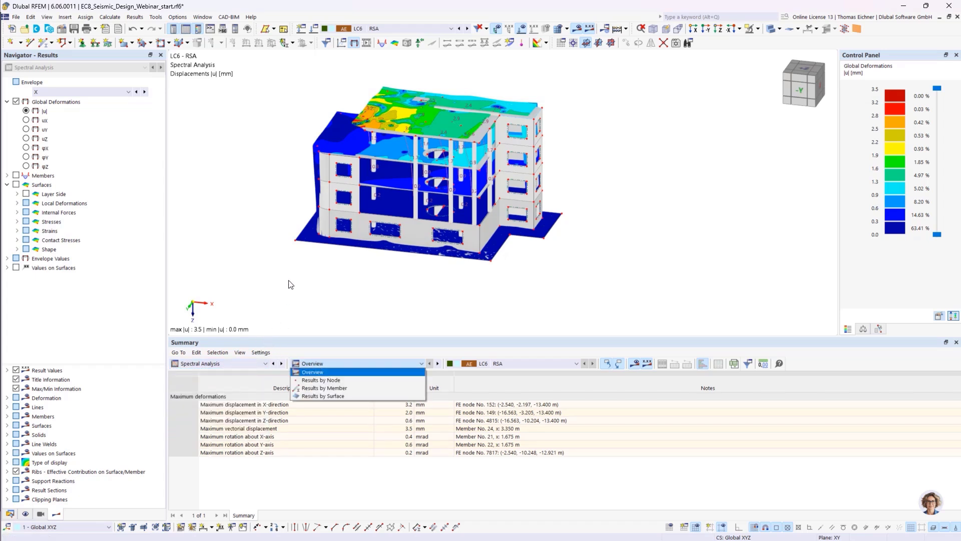
{"action": "left_click", "coordinate": [57, 92]}
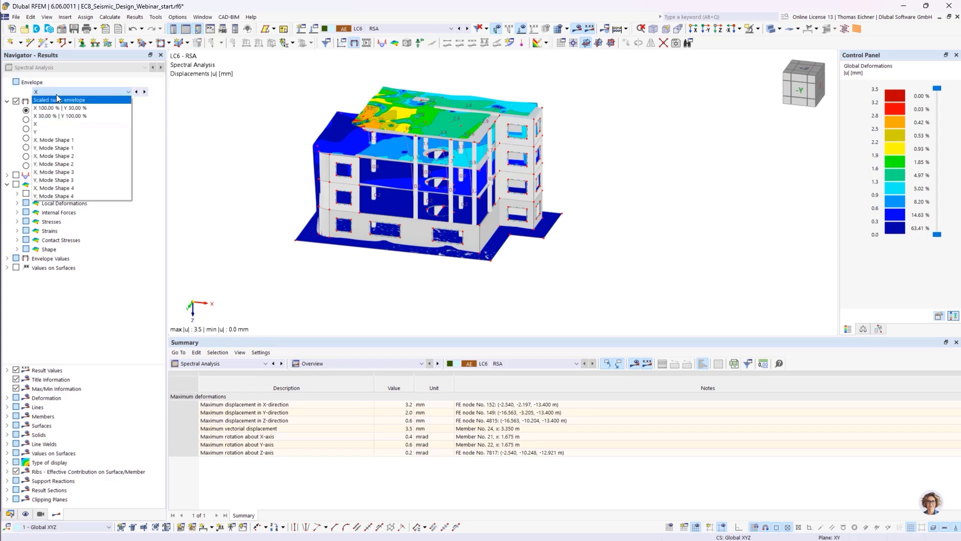
{"action": "left_click", "coordinate": [57, 101]}
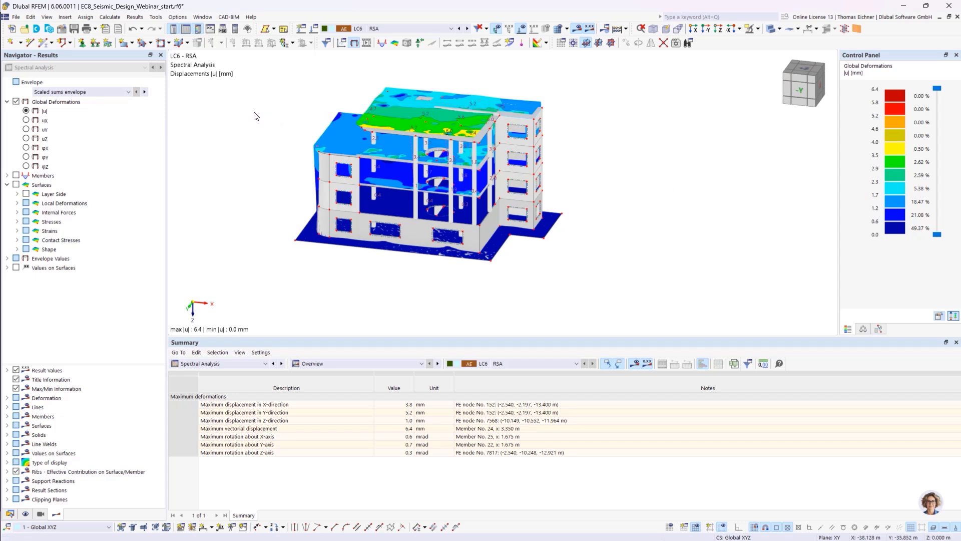
View the global deformations for mode shape 1 and mode shape 2 in the X direction
{"action": "left_click", "coordinate": [101, 91]}
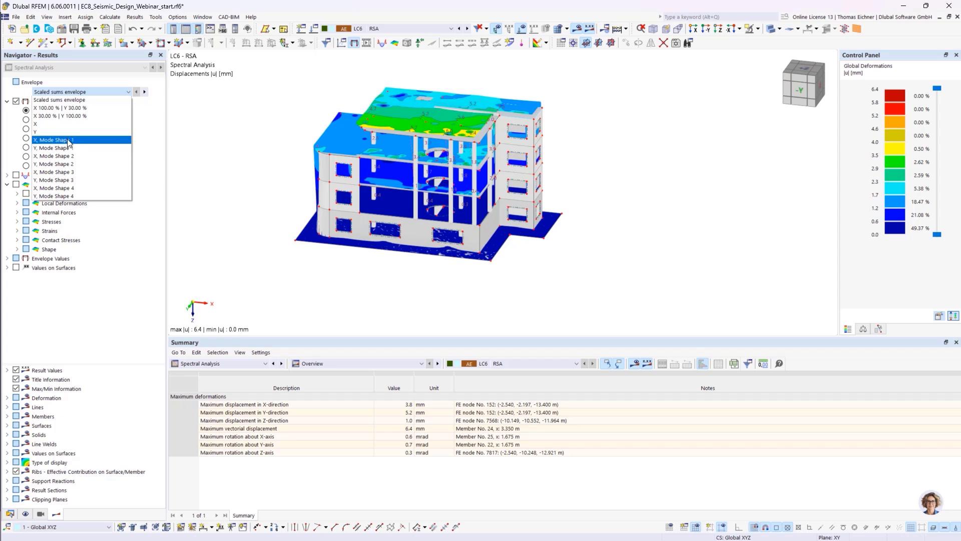
{"action": "left_click", "coordinate": [70, 139]}
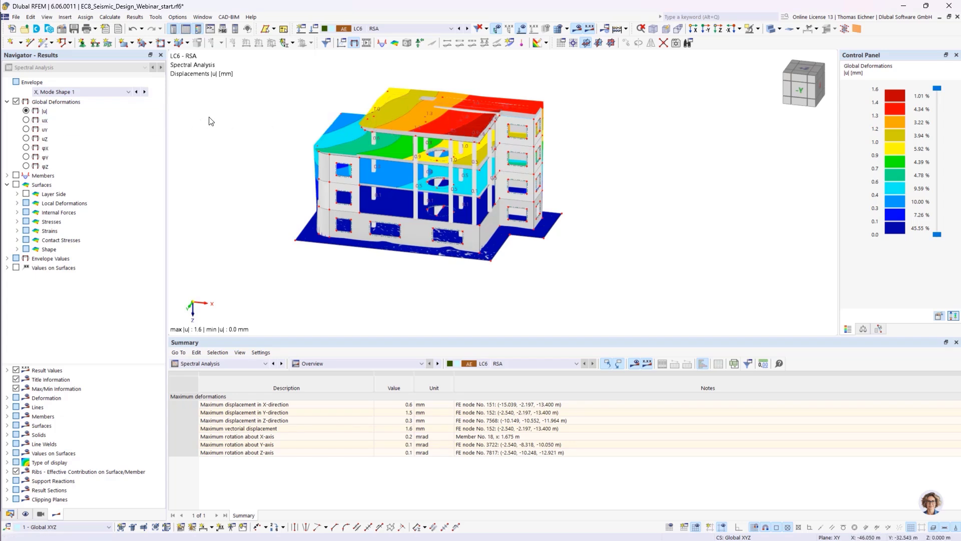
{"action": "left_click", "coordinate": [128, 93]}
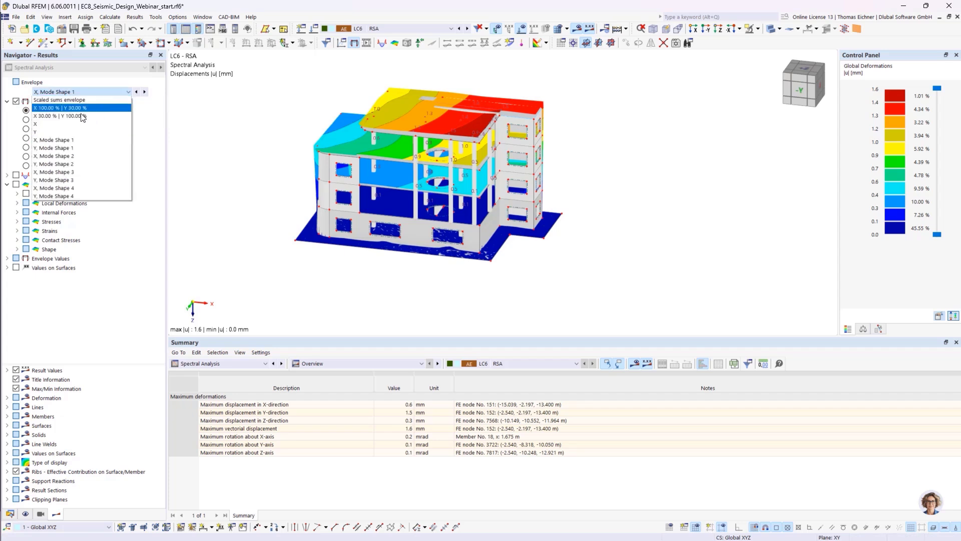
{"action": "left_click", "coordinate": [51, 155]}
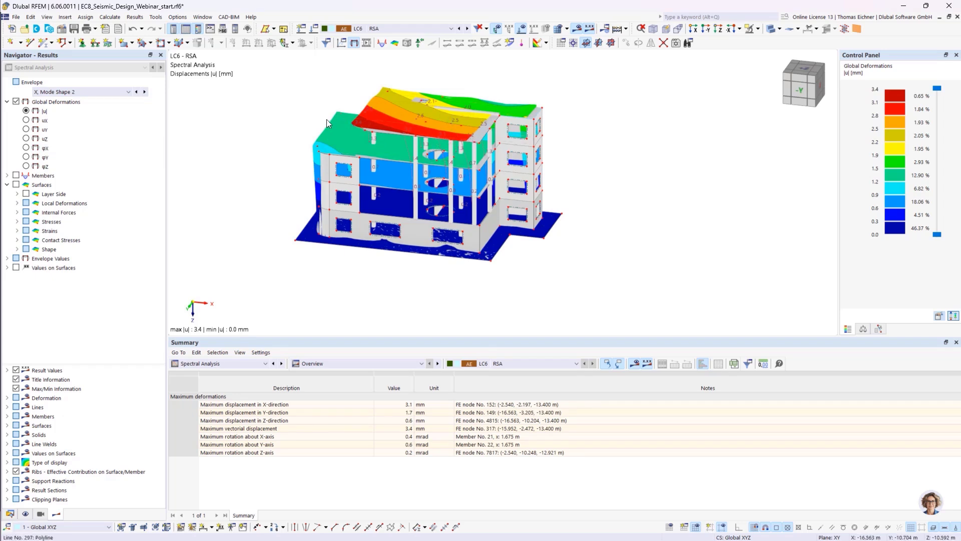
Return the displayed deformations to the scaled sums envelope
{"action": "left_click", "coordinate": [95, 92]}
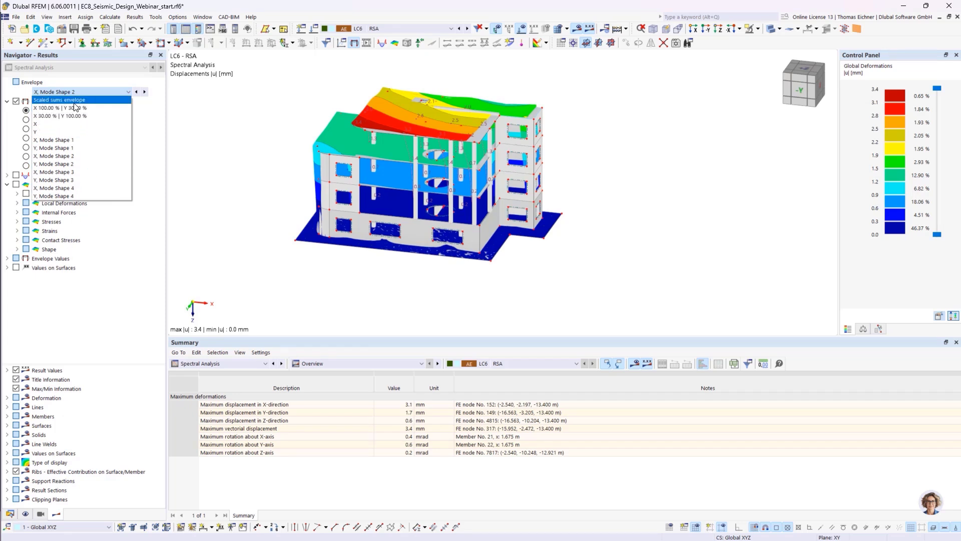
{"action": "key", "text": "Escape"}
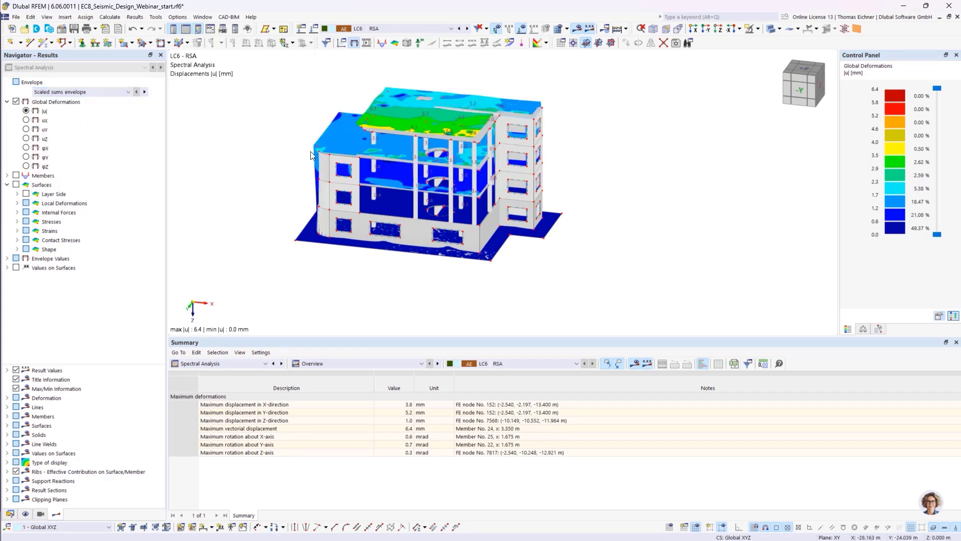
{"action": "left_click", "coordinate": [81, 95]}
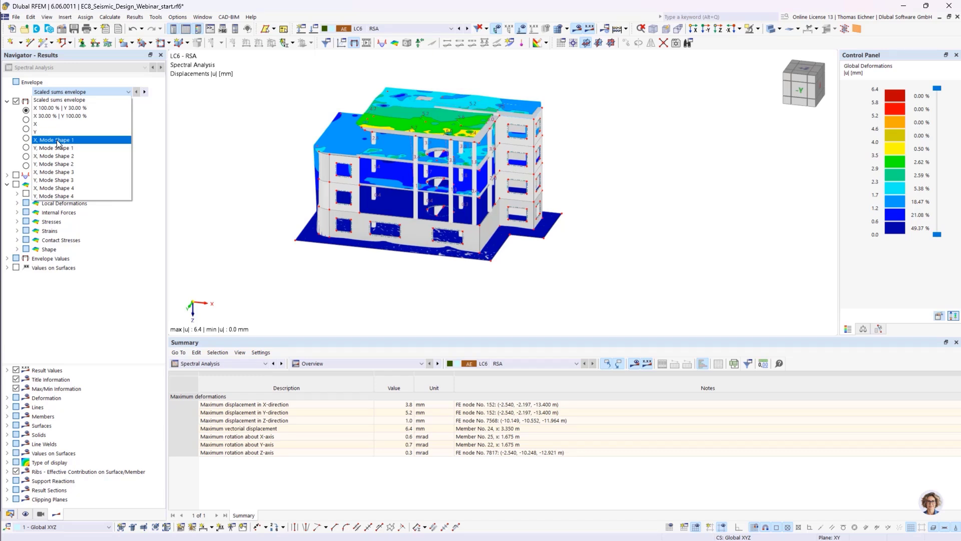
{"action": "left_click", "coordinate": [58, 100]}
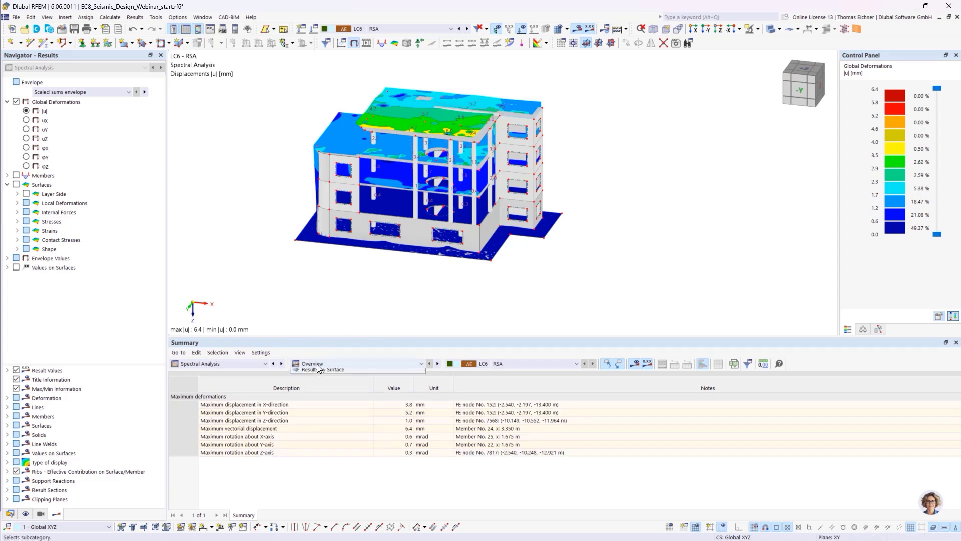
Examine the spectral analysis results table by member, looking through the global deformations and the other result categories
{"action": "left_click", "coordinate": [325, 363]}
{"action": "left_click", "coordinate": [329, 387]}
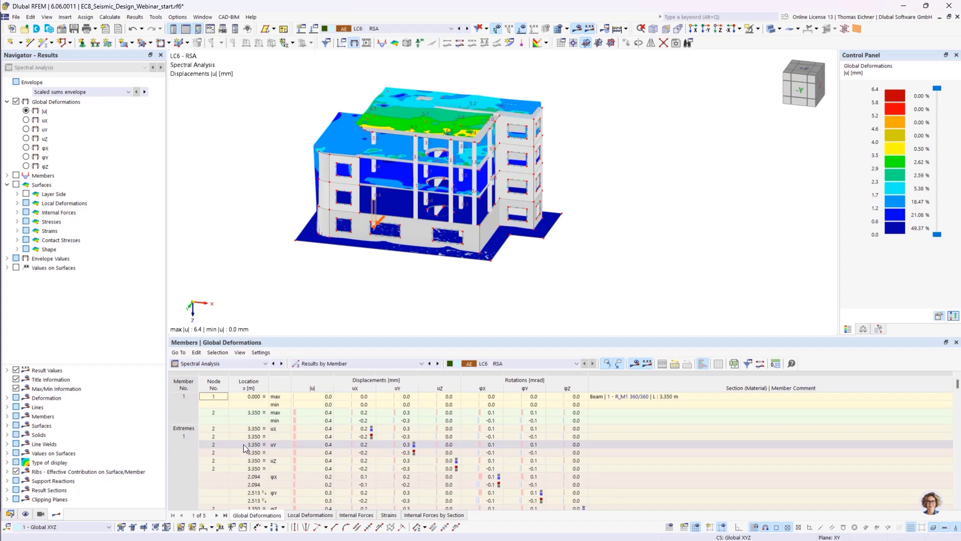
{"action": "scroll", "coordinate": [287, 447], "scroll_direction": "down", "scroll_amount": 2}
{"action": "scroll", "coordinate": [288, 449], "scroll_direction": "up", "scroll_amount": 1}
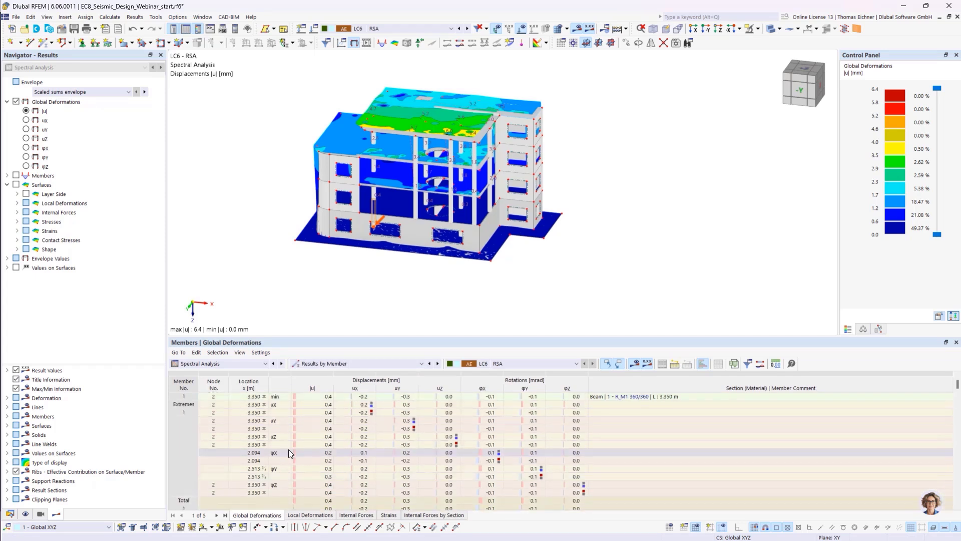
{"action": "left_click", "coordinate": [344, 364]}
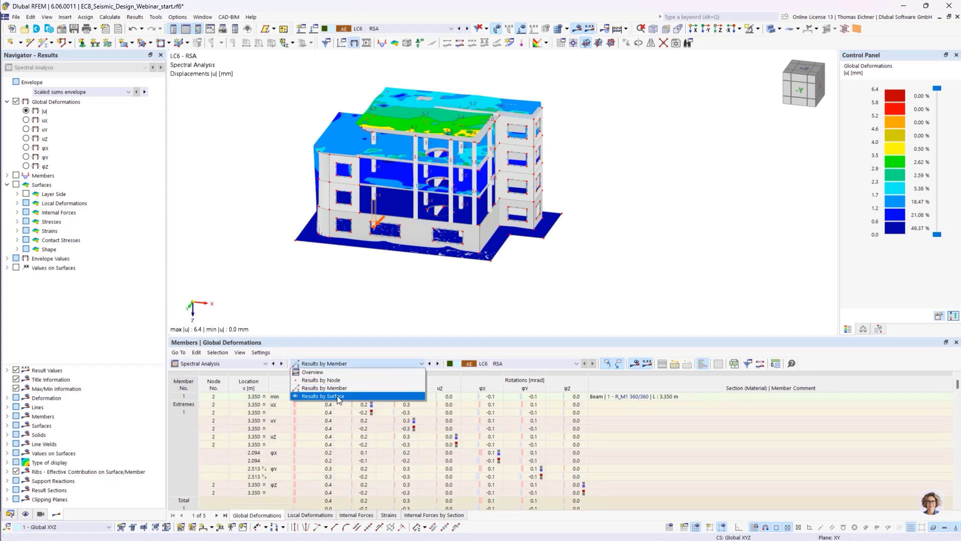
{"action": "left_click", "coordinate": [332, 364]}
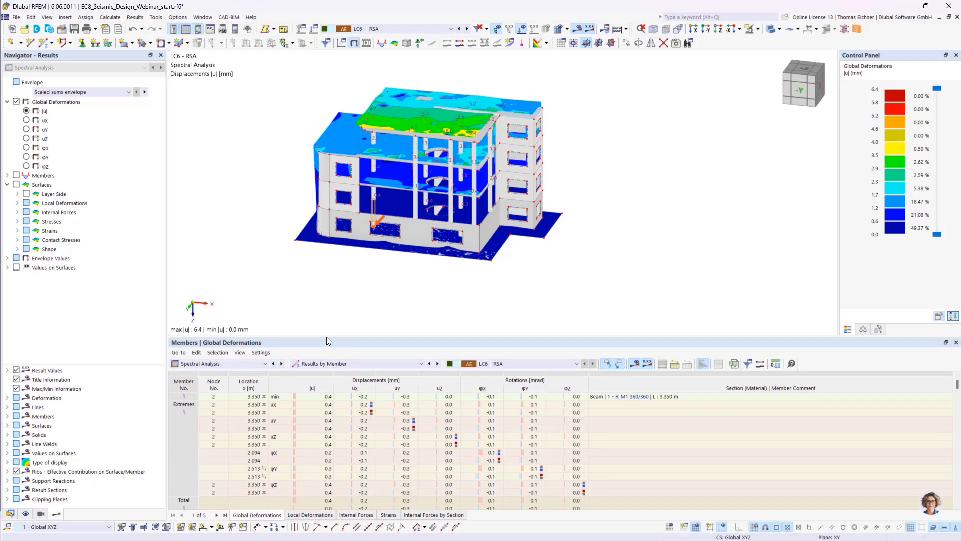
{"action": "left_click_drag", "start_coordinate": [326, 336], "coordinate": [327, 336]}
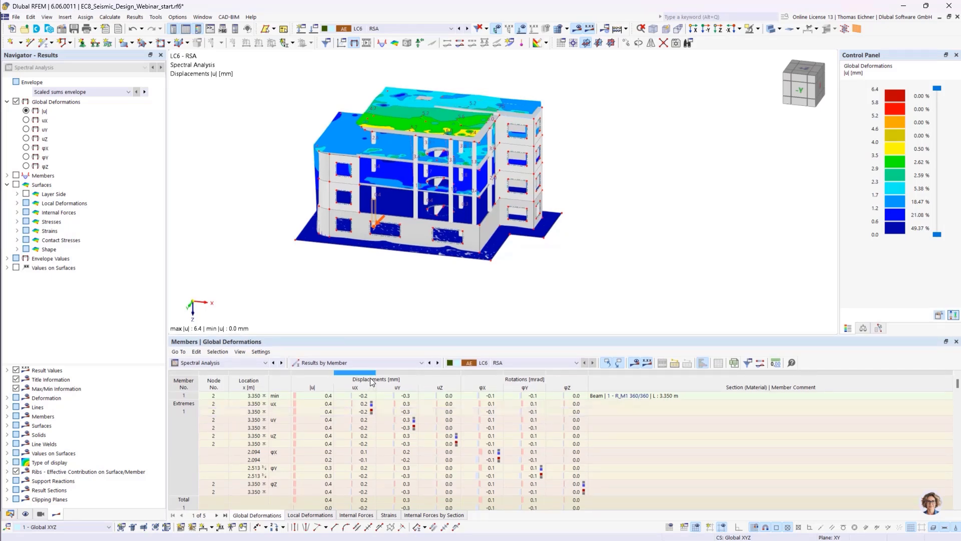
{"action": "left_click", "coordinate": [375, 363]}
{"action": "left_click", "coordinate": [376, 363]}
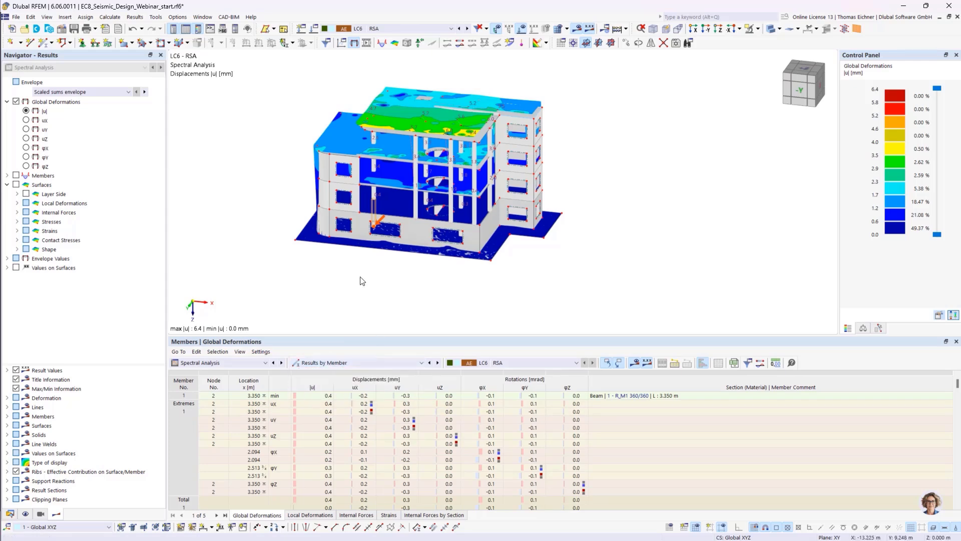
Display the members' internal forces N and Vy on the building for the scaled sums envelope and examine the Vy diagrams
{"action": "scroll", "coordinate": [361, 274], "scroll_direction": "up", "scroll_amount": 2}
{"action": "scroll", "coordinate": [362, 274], "scroll_direction": "up", "scroll_amount": 1}
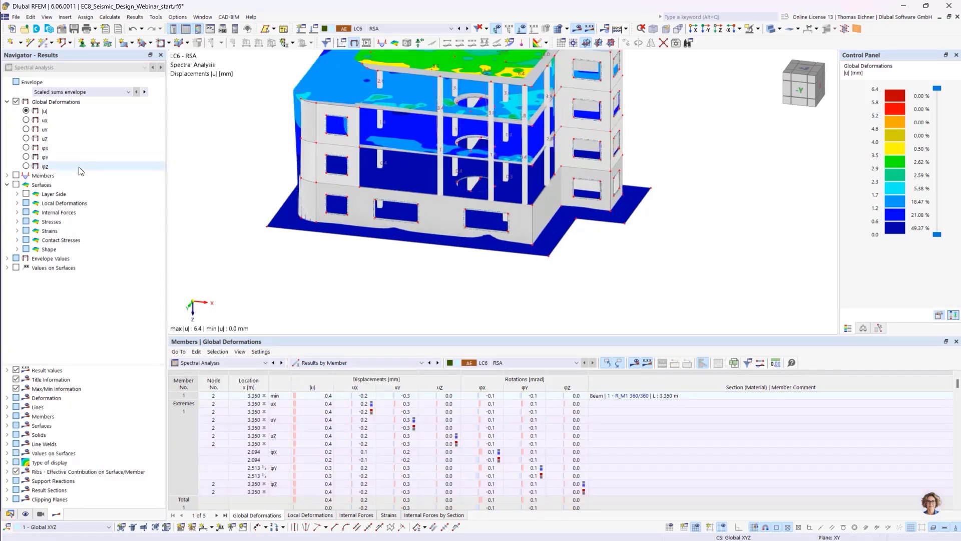
{"action": "left_click", "coordinate": [7, 176]}
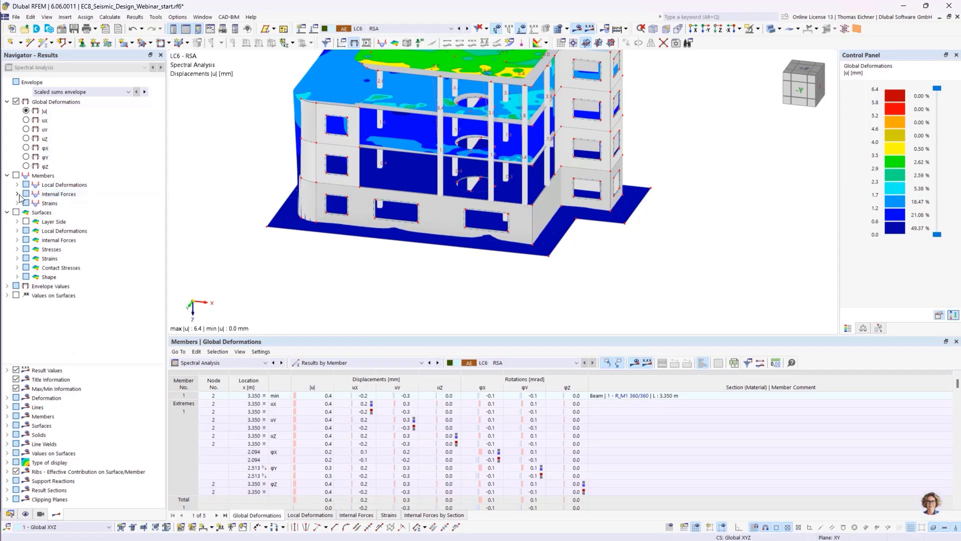
{"action": "left_click", "coordinate": [17, 194]}
{"action": "left_click", "coordinate": [35, 203]}
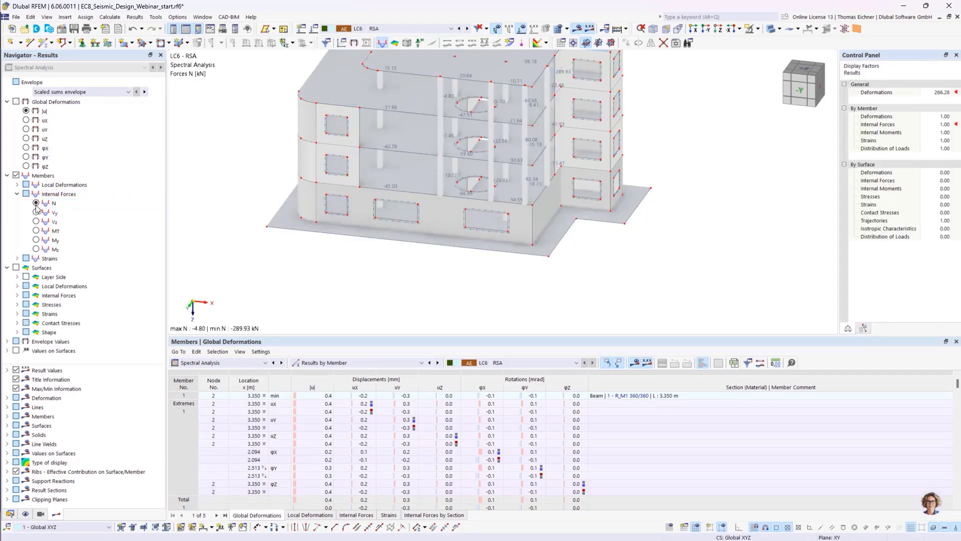
{"action": "left_click", "coordinate": [36, 212]}
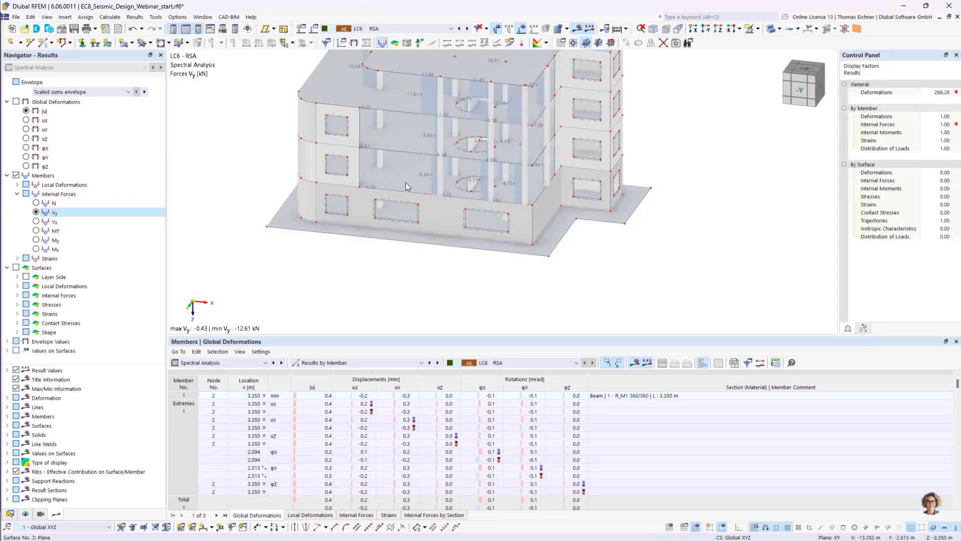
{"action": "scroll", "coordinate": [405, 182], "scroll_direction": "up", "scroll_amount": 5}
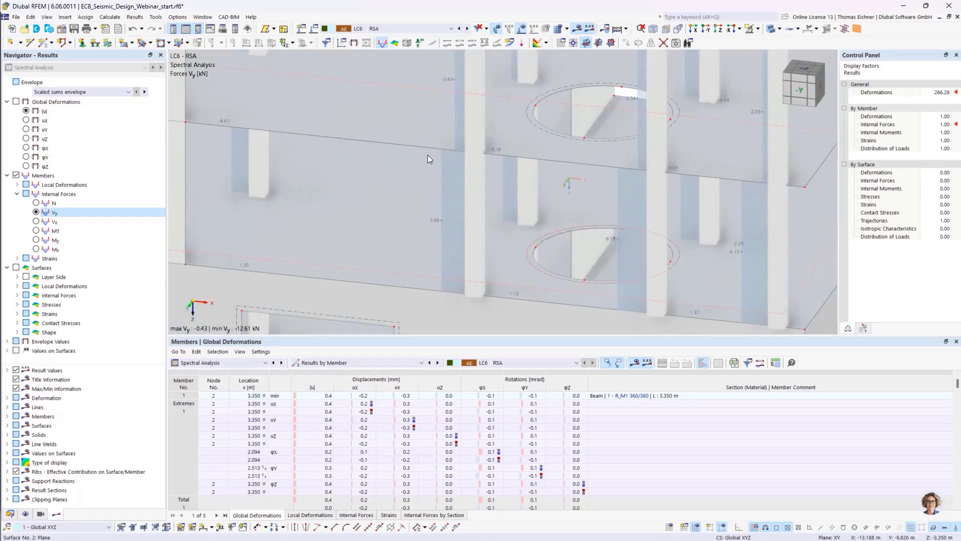
{"action": "scroll", "coordinate": [428, 155], "scroll_direction": "down", "scroll_amount": 4}
{"action": "scroll", "coordinate": [428, 159], "scroll_direction": "down", "scroll_amount": 3}
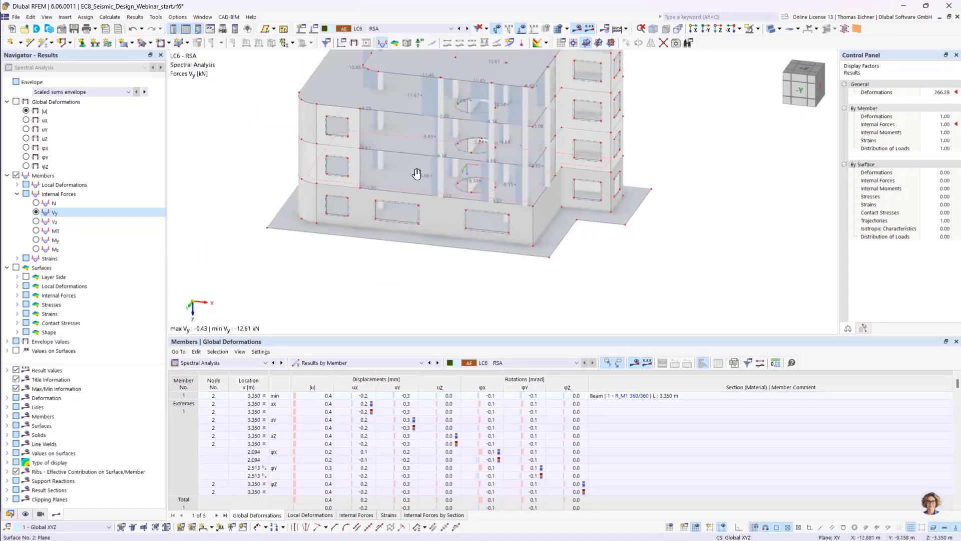
{"action": "middle_click_drag", "start_coordinate": [418, 176], "coordinate": [344, 177]}
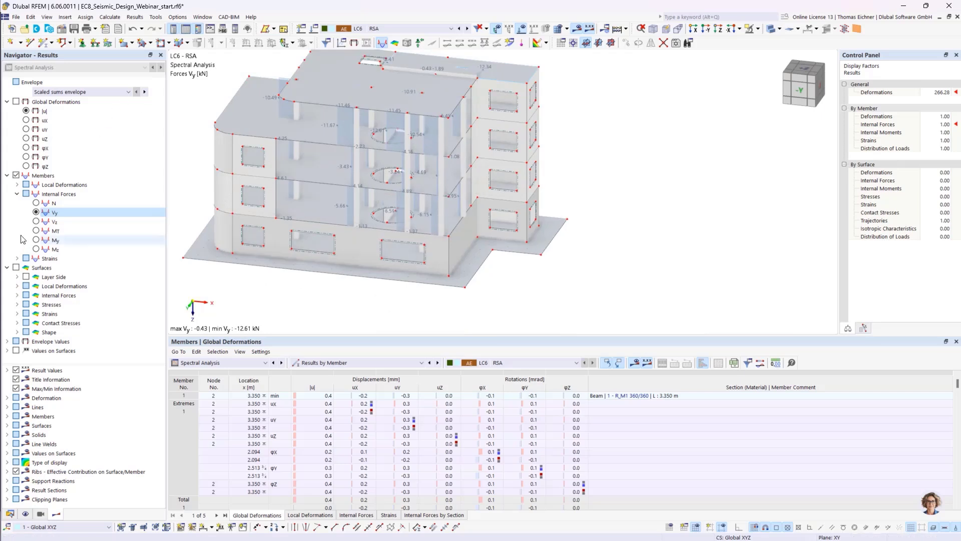
{"action": "middle_click_drag", "start_coordinate": [306, 137], "coordinate": [366, 166]}
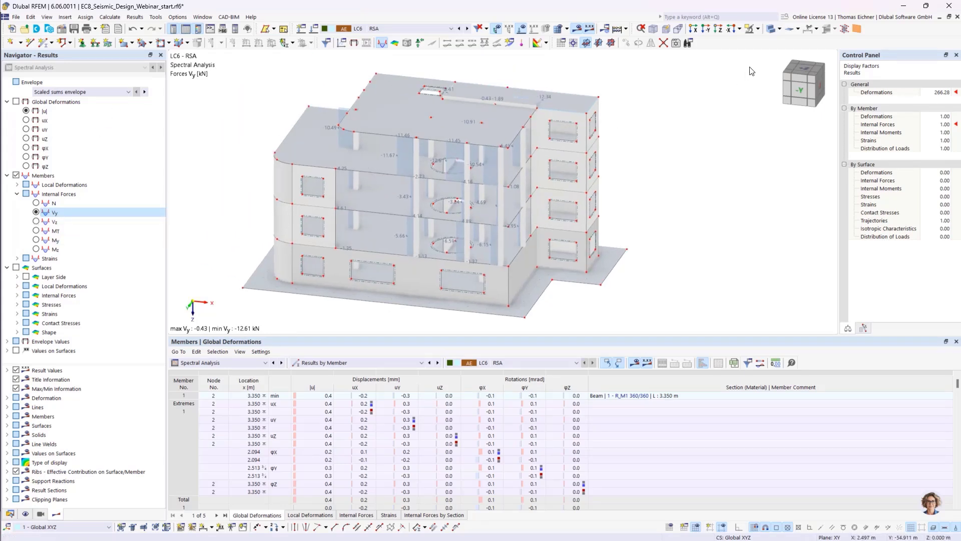
Display the building as a wireframe model to expose the member Vy diagrams
{"action": "left_click", "coordinate": [759, 28]}
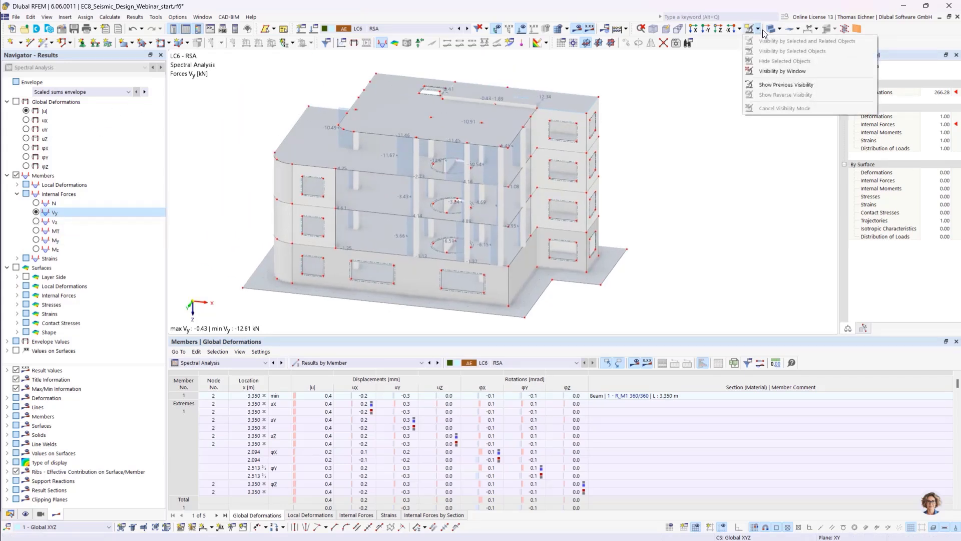
{"action": "left_click", "coordinate": [779, 28]}
{"action": "left_click", "coordinate": [779, 29]}
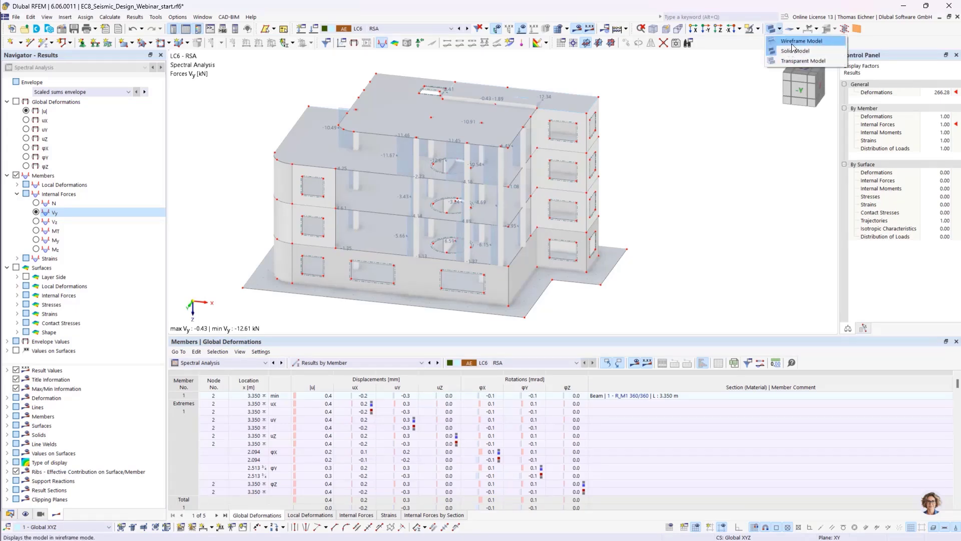
{"action": "left_click", "coordinate": [790, 61]}
{"action": "scroll", "coordinate": [349, 268], "scroll_direction": "up", "scroll_amount": 2}
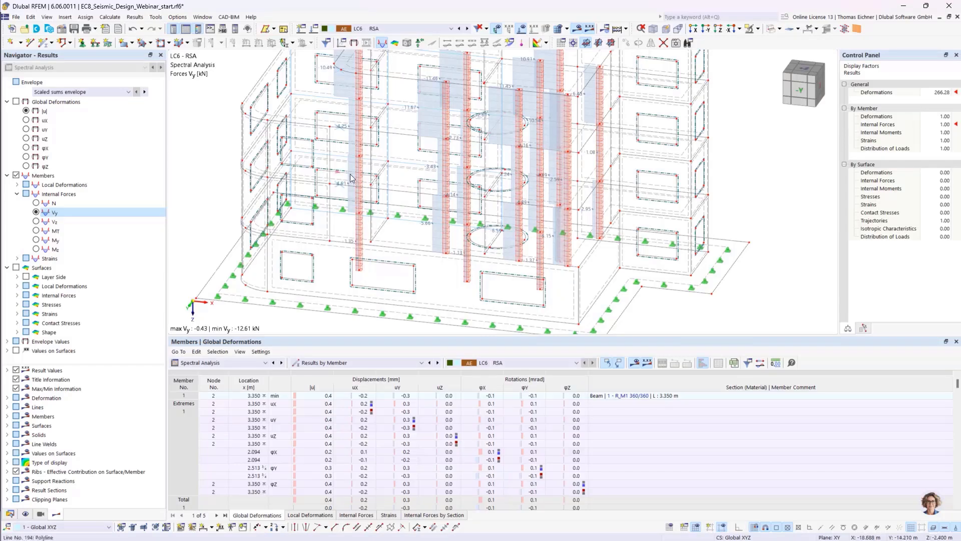
{"action": "scroll", "coordinate": [354, 180], "scroll_direction": "down", "scroll_amount": 1}
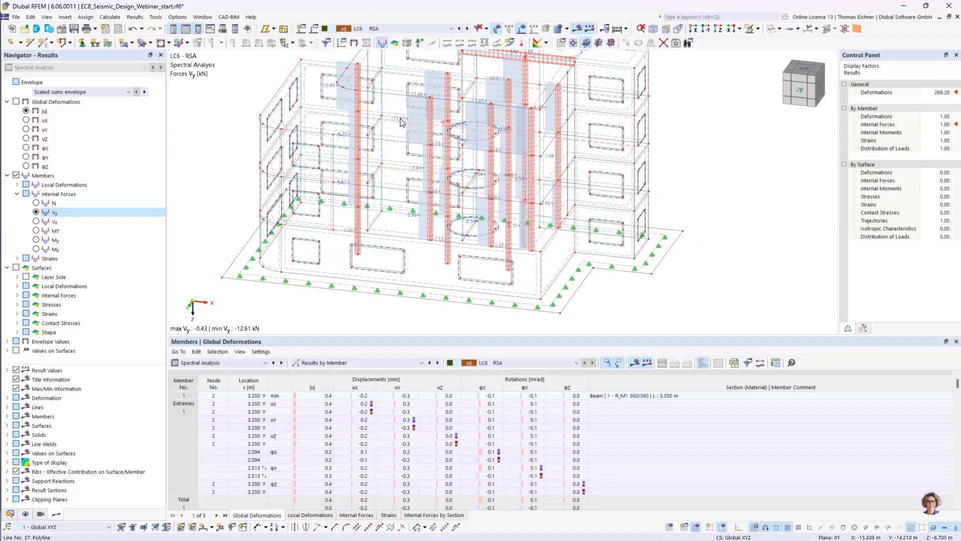
Keep the scaled sums envelope selected and display both its maximum and minimum values for the member shear force Vy
{"action": "left_click", "coordinate": [80, 93]}
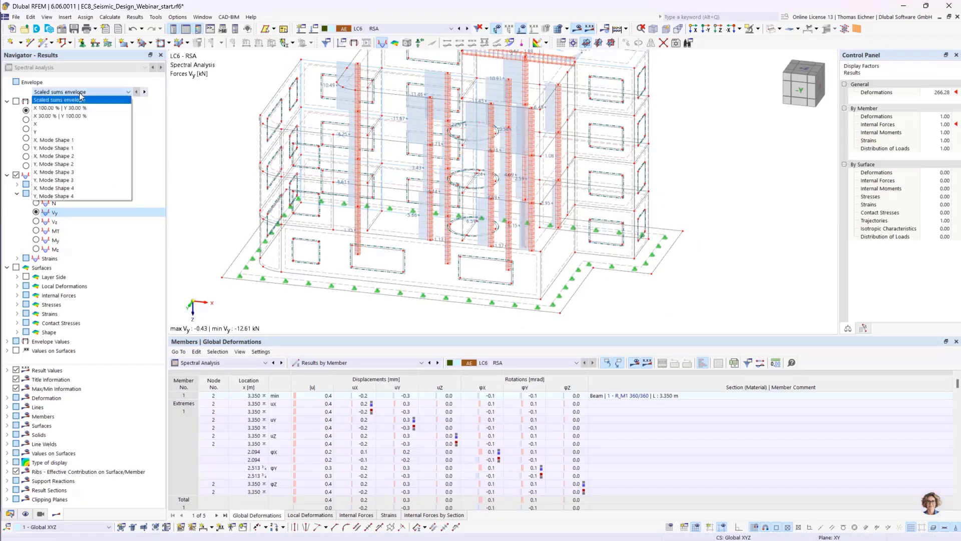
{"action": "left_click", "coordinate": [80, 100]}
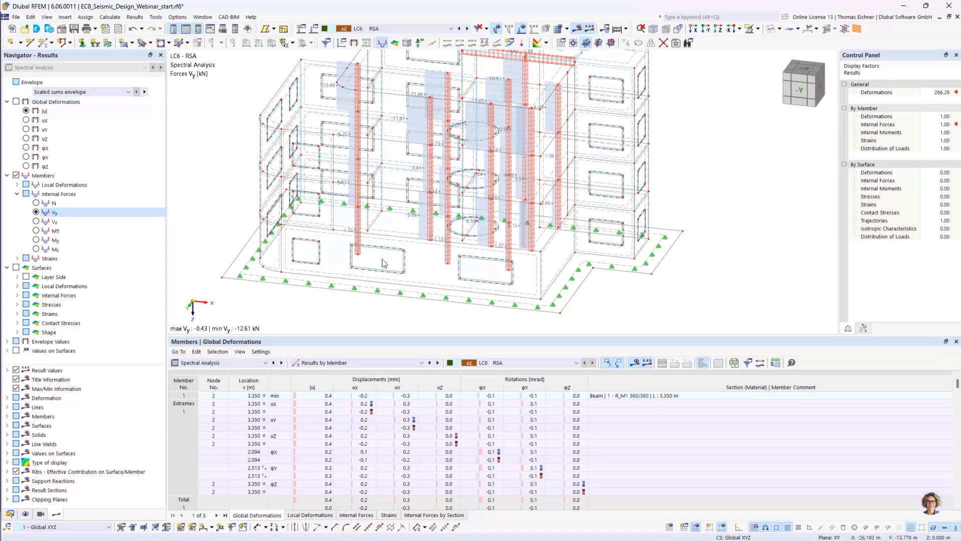
{"action": "scroll", "coordinate": [420, 135], "scroll_direction": "down", "scroll_amount": 5}
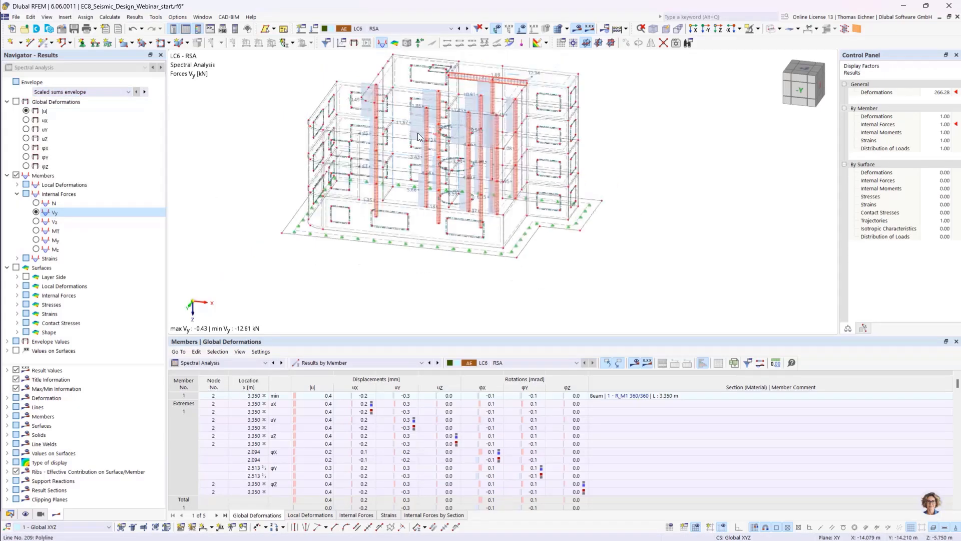
{"action": "left_click", "coordinate": [353, 411]}
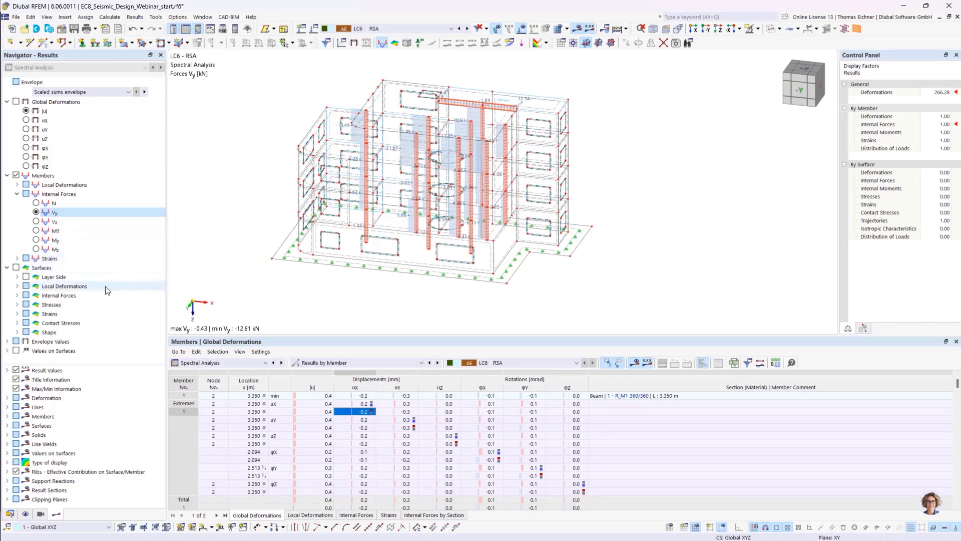
{"action": "left_click", "coordinate": [7, 341]}
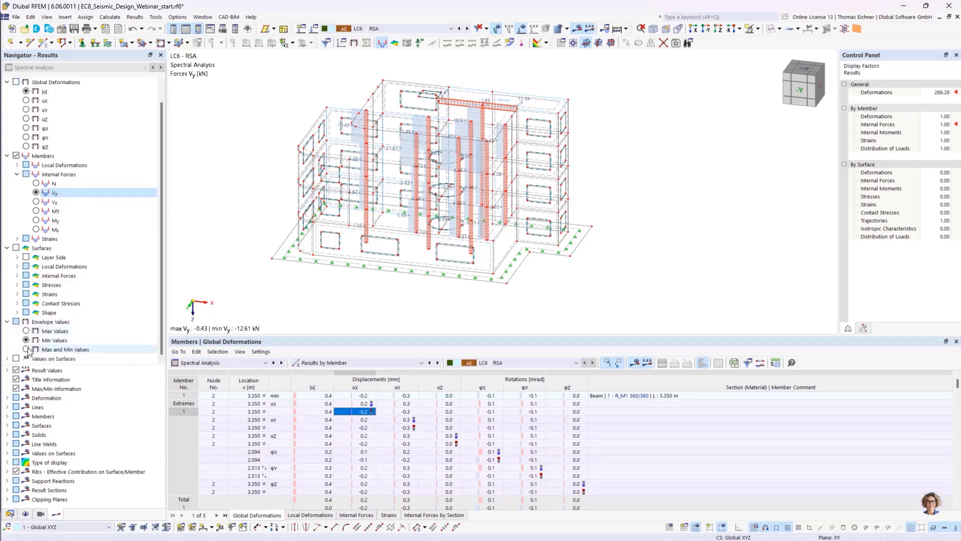
{"action": "left_click", "coordinate": [27, 350]}
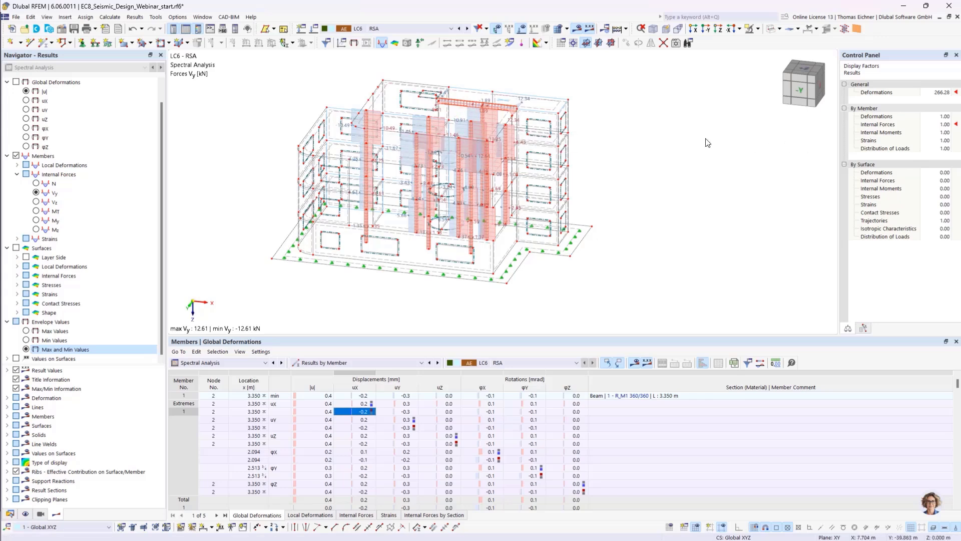
Add a new design situation of type ULS (STR/GEO) - Seismic to the load cases and combinations
{"action": "left_click", "coordinate": [397, 29]}
{"action": "left_click", "coordinate": [397, 29]}
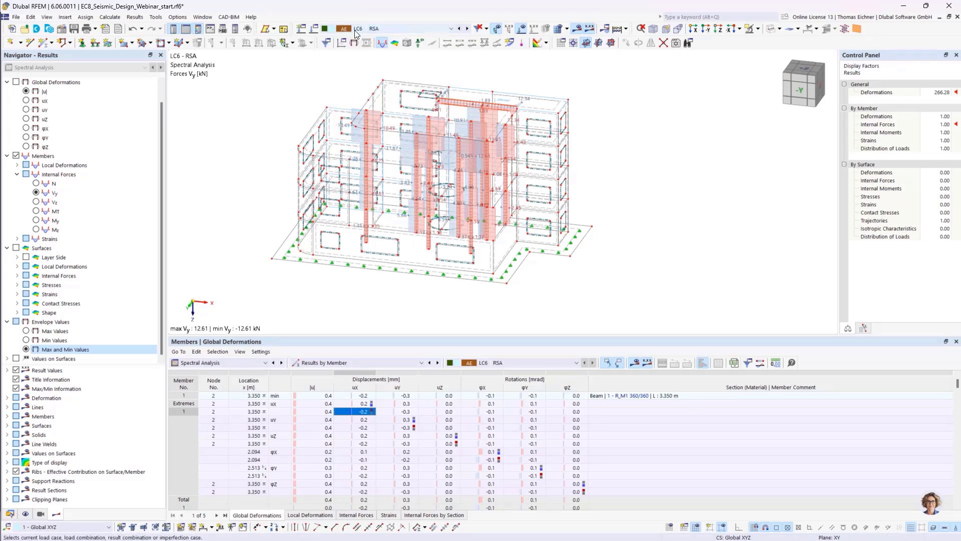
{"action": "left_click", "coordinate": [343, 29]}
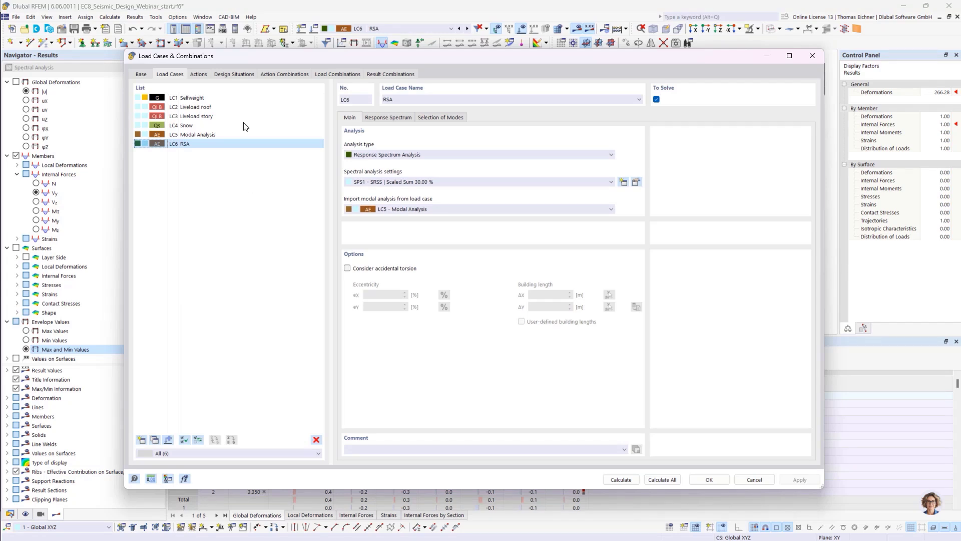
{"action": "left_click", "coordinate": [228, 75]}
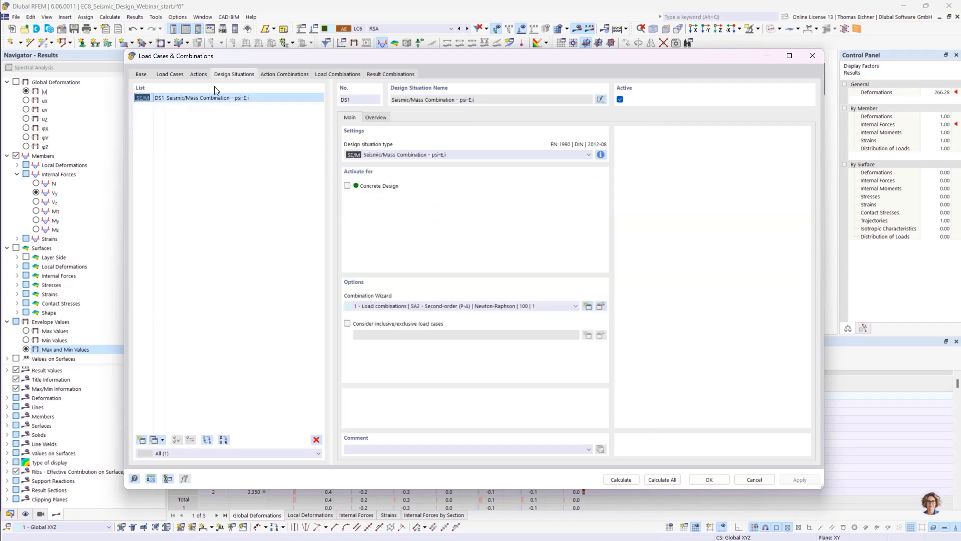
{"action": "left_click", "coordinate": [141, 440]}
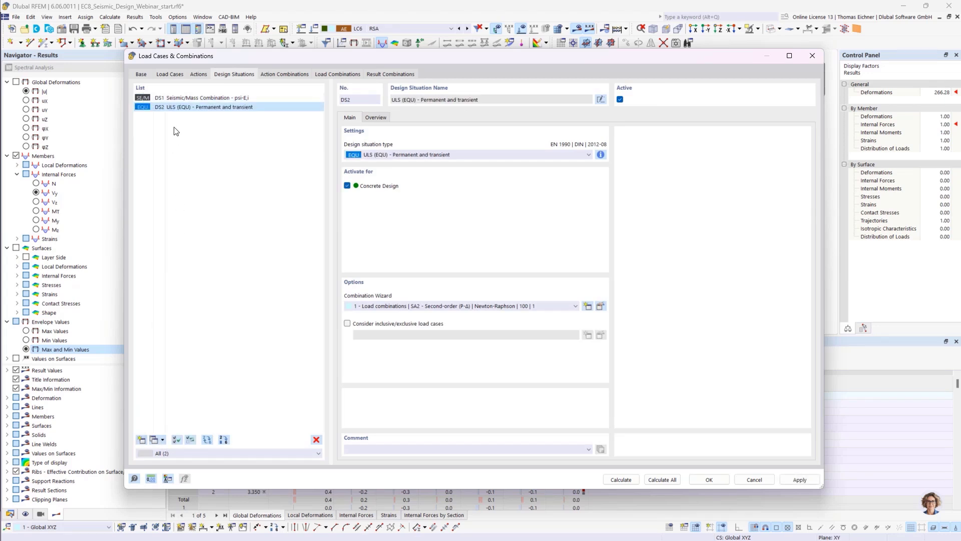
{"action": "left_click", "coordinate": [372, 154]}
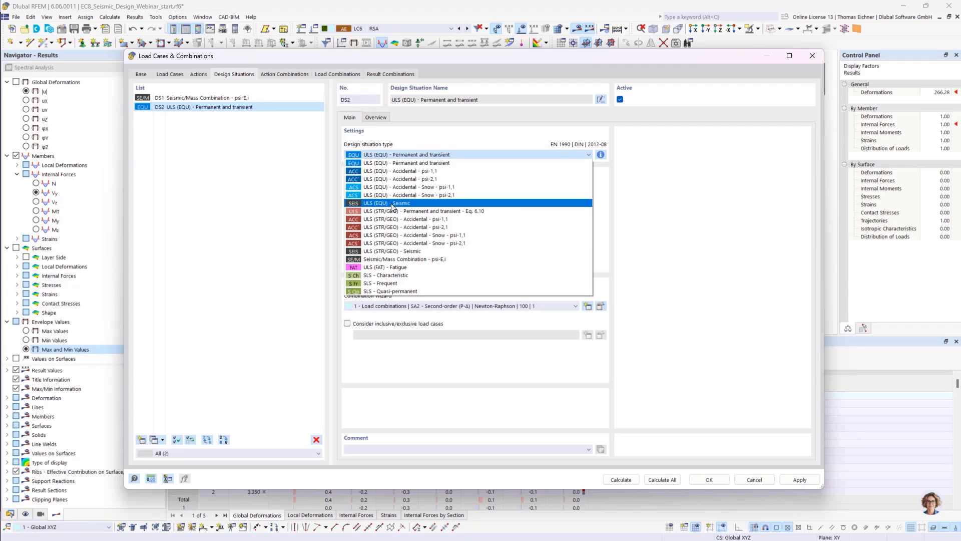
{"action": "left_click", "coordinate": [385, 252]}
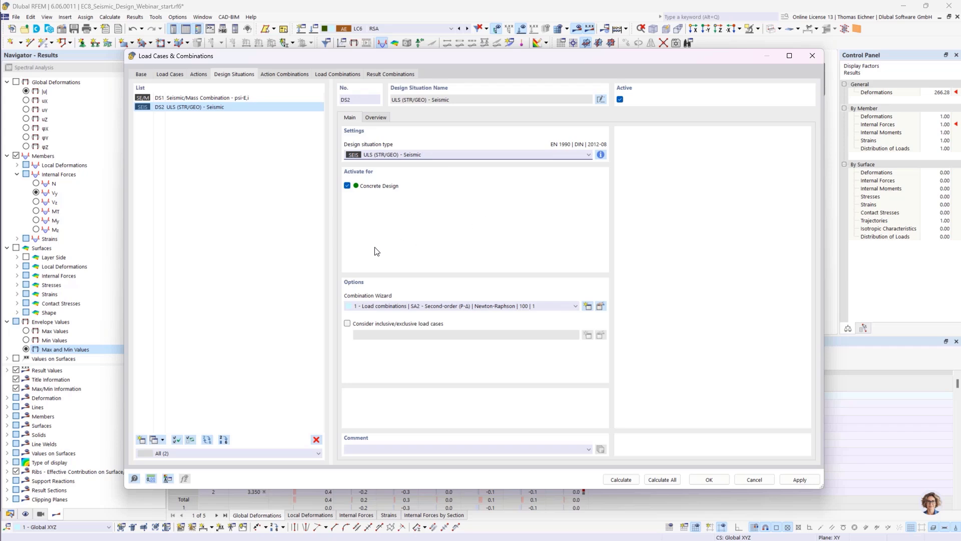
{"action": "left_click", "coordinate": [459, 184]}
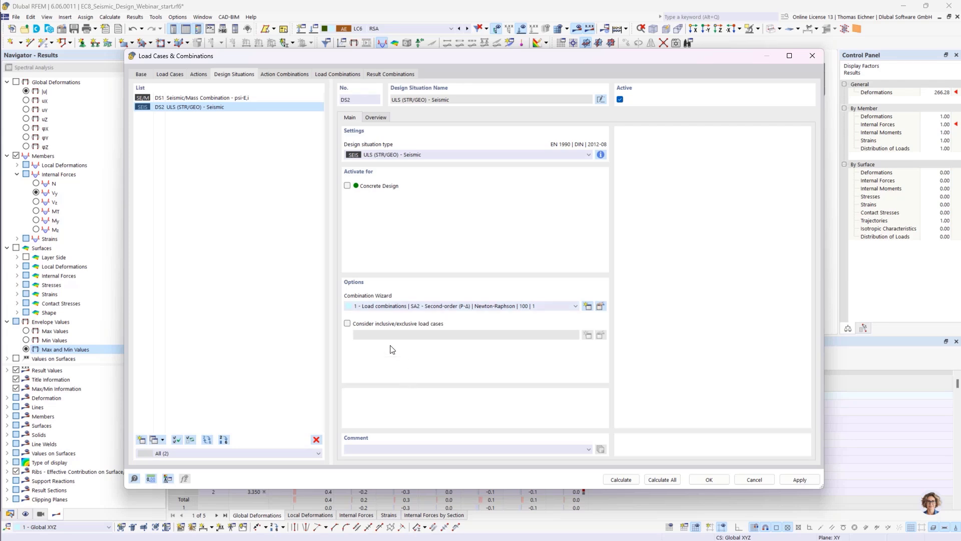
{"action": "left_click", "coordinate": [391, 306]}
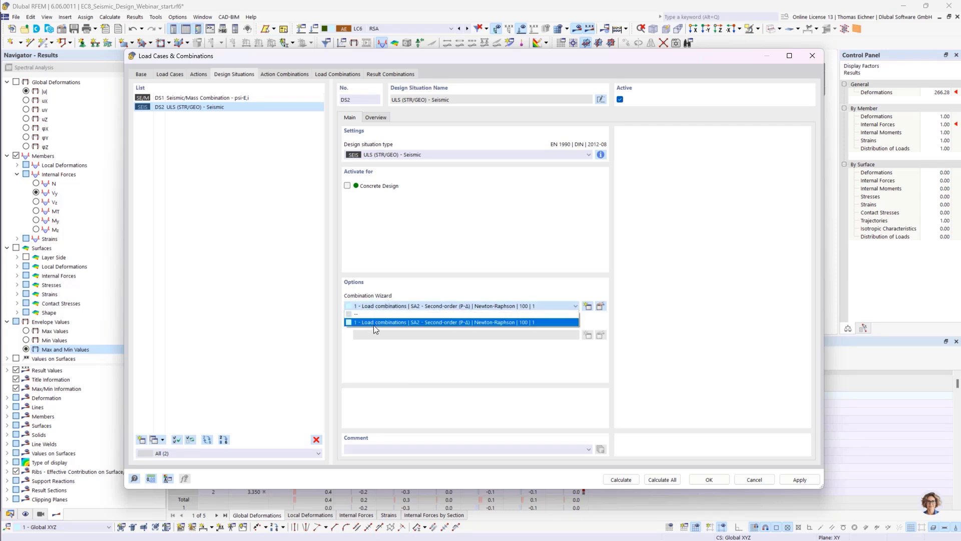
{"action": "left_click", "coordinate": [376, 322]}
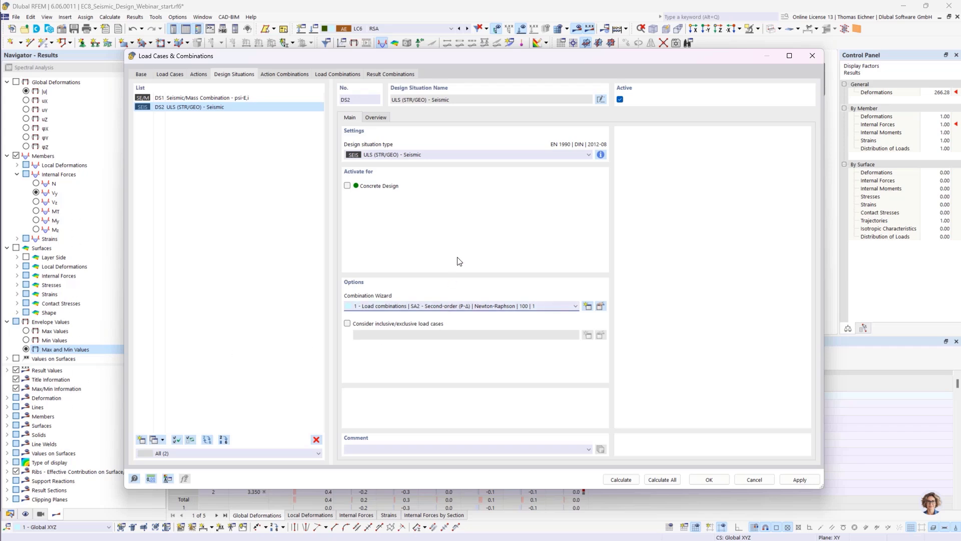
Copy the existing combination wizard and set the copy to generate Result combinations (linear analysis)
{"action": "left_click", "coordinate": [601, 306]}
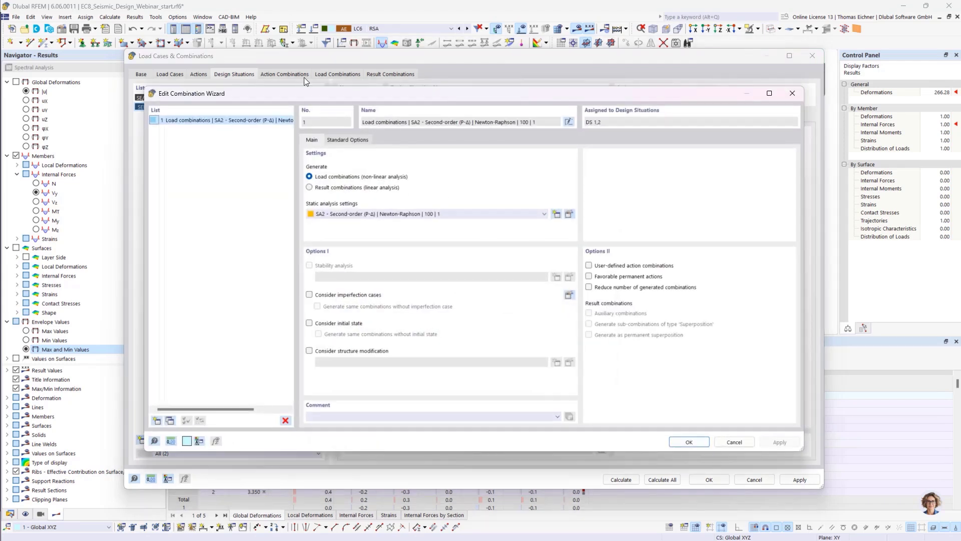
{"action": "left_click", "coordinate": [170, 421]}
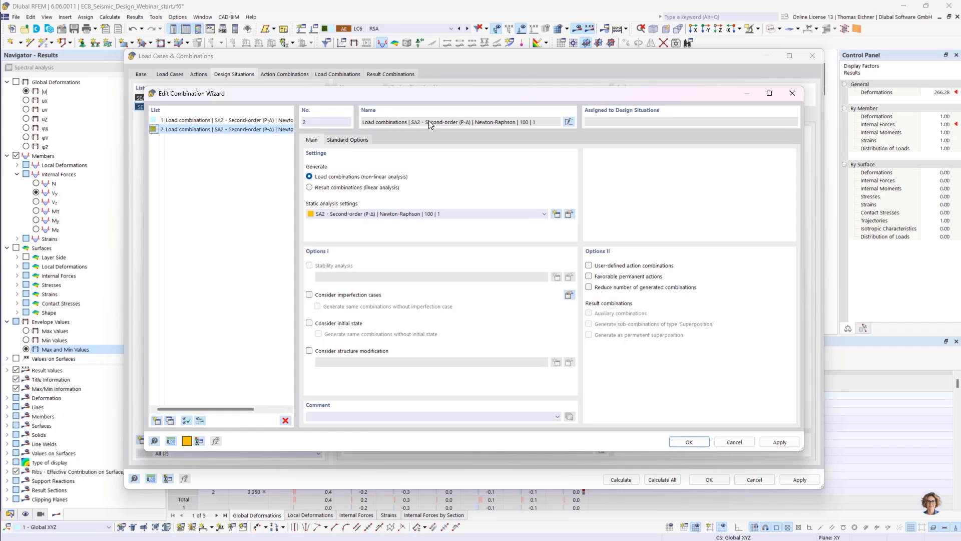
{"action": "left_click", "coordinate": [309, 187]}
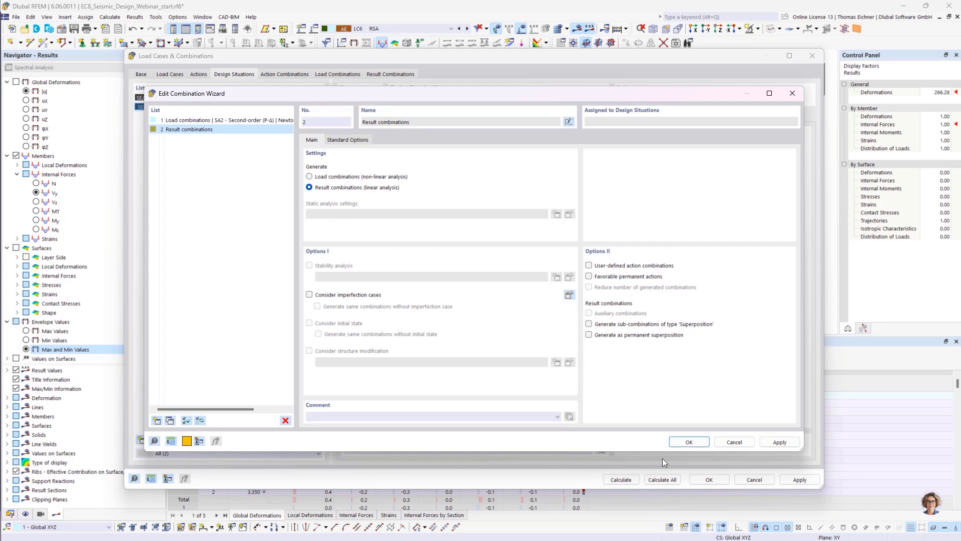
{"action": "left_click", "coordinate": [689, 442]}
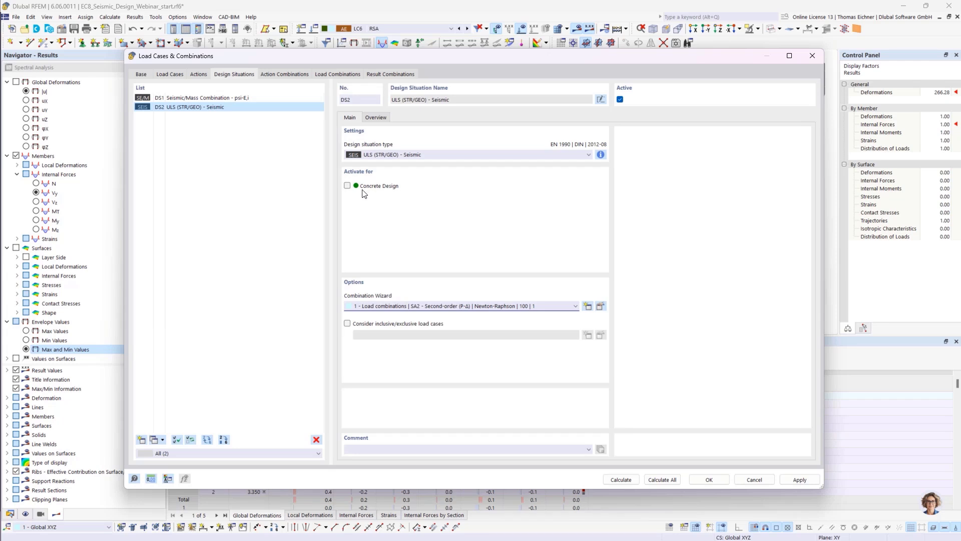
Activate DS2 for Concrete Design with combination wizard 2 - Result combinations, and show the generated result combinations
{"action": "left_click", "coordinate": [348, 186]}
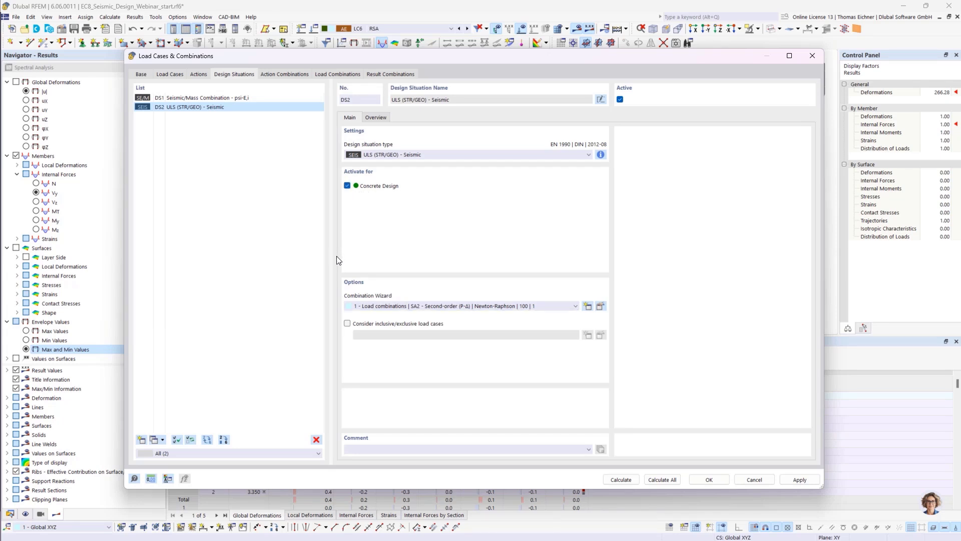
{"action": "left_click", "coordinate": [443, 308]}
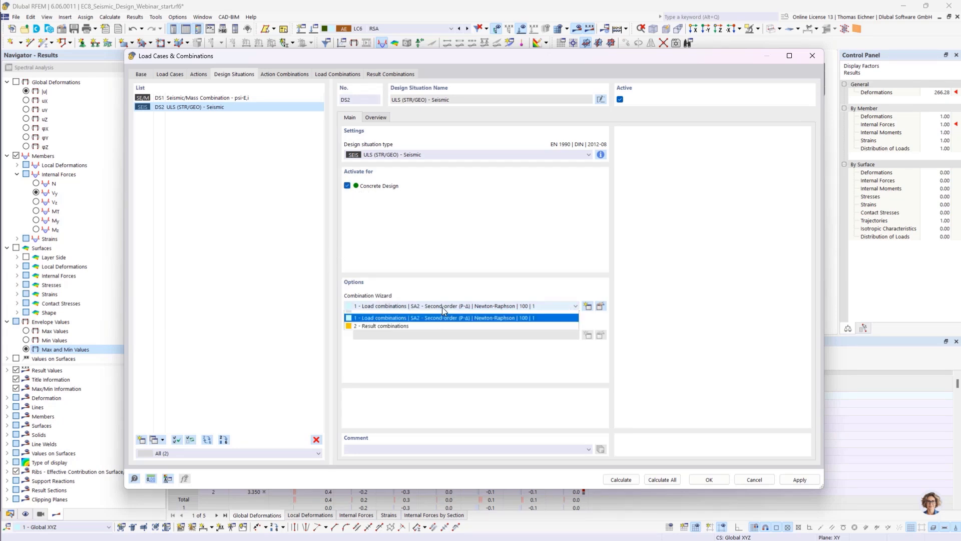
{"action": "left_click", "coordinate": [374, 329]}
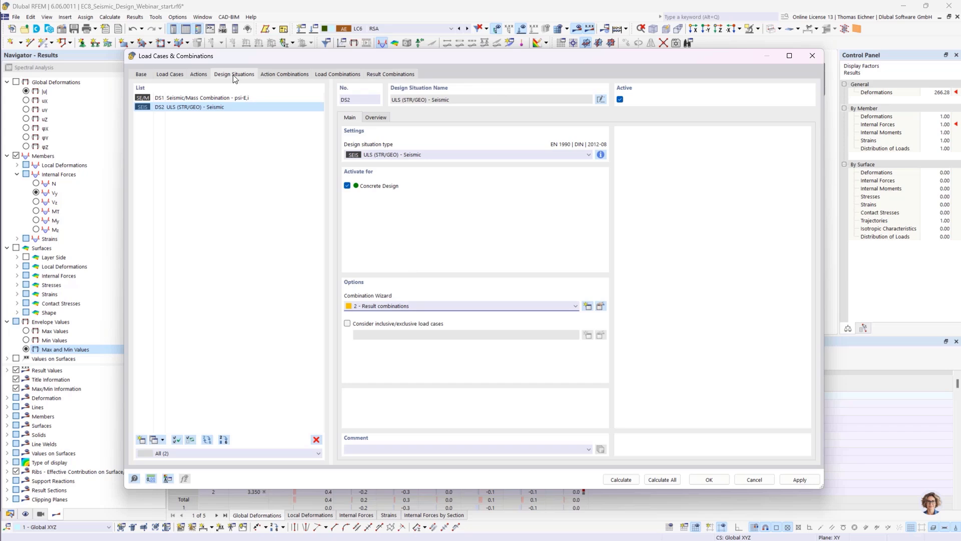
{"action": "left_click", "coordinate": [386, 73]}
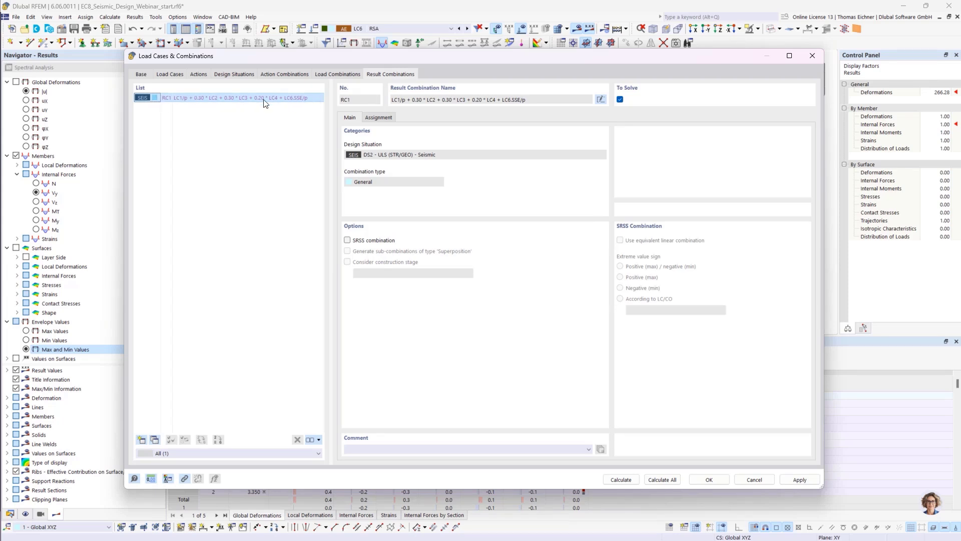
Review the load cases assigned to result combination RC1, keep Scaled sums envelope as the RSA sub-result, and accept the combinations
{"action": "left_click", "coordinate": [388, 118]}
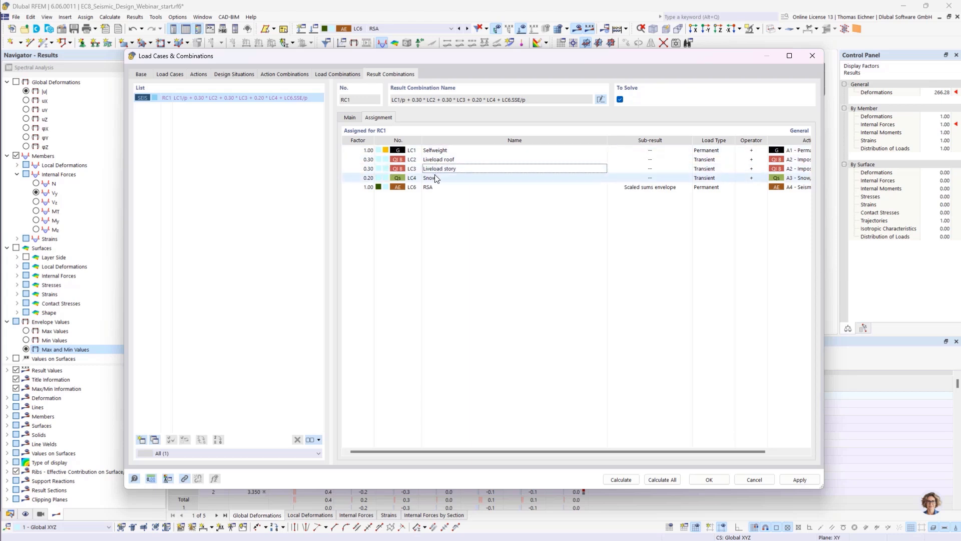
{"action": "left_click", "coordinate": [654, 187]}
{"action": "left_click", "coordinate": [668, 188]}
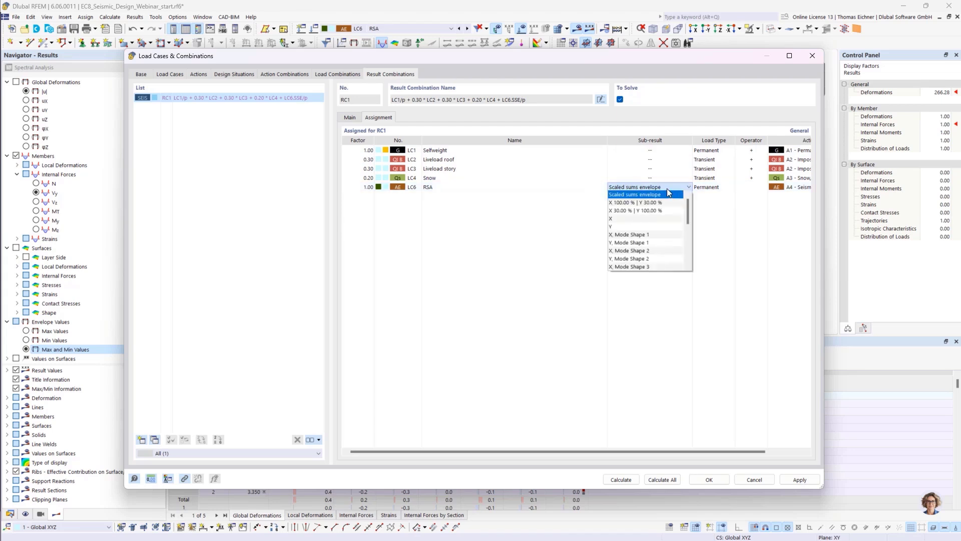
{"action": "left_click", "coordinate": [638, 188]}
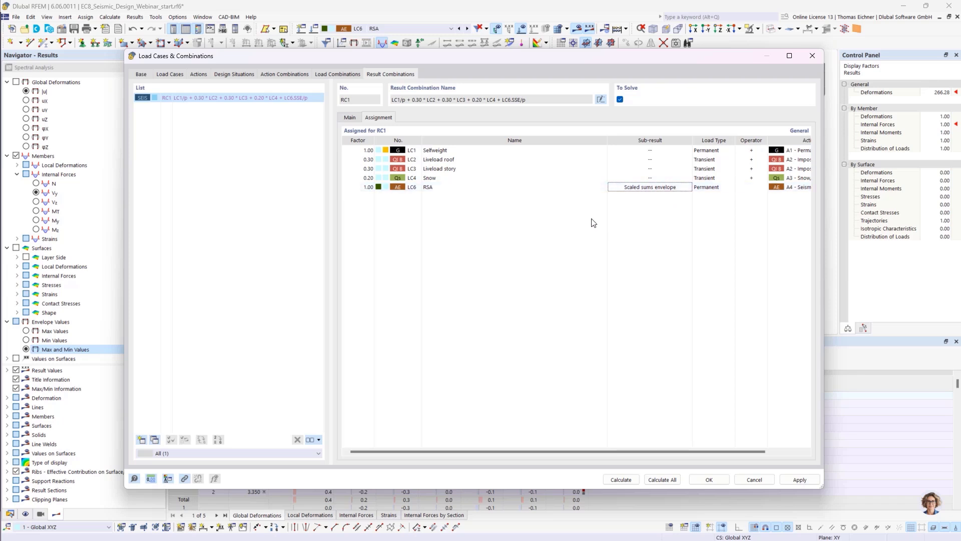
{"action": "left_click", "coordinate": [558, 188]}
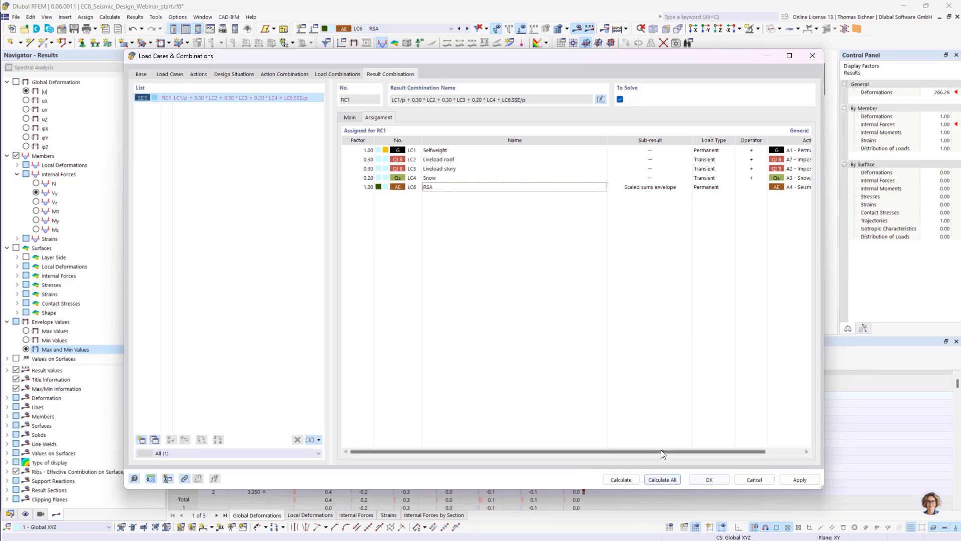
{"action": "left_click", "coordinate": [708, 480]}
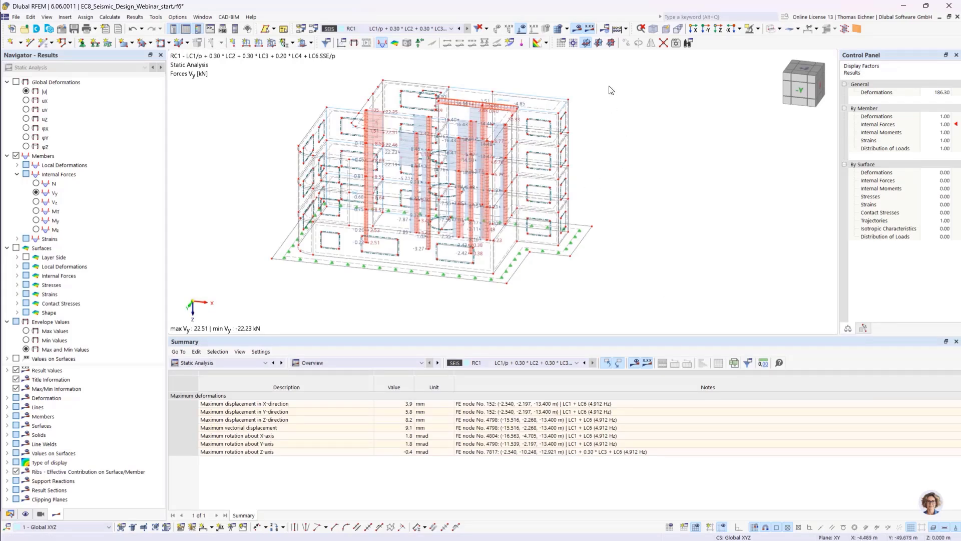
Recalculate the whole model, agreeing to delete all existing results
{"action": "left_click", "coordinate": [618, 29]}
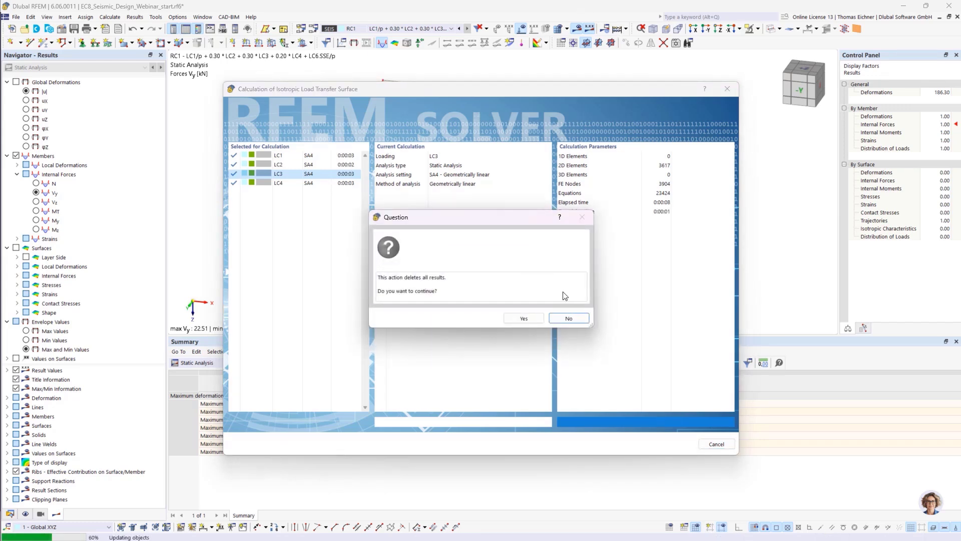
{"action": "left_click", "coordinate": [524, 318]}
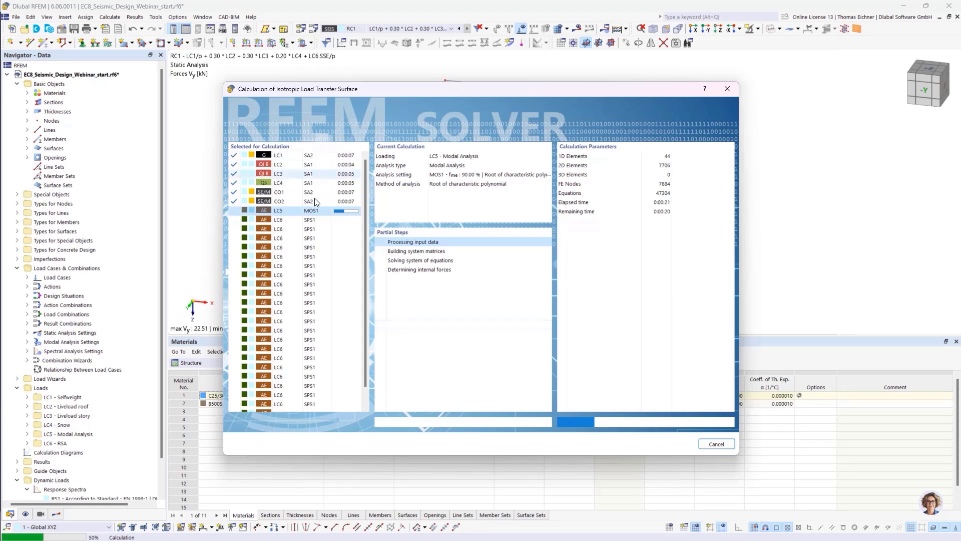
{"action": "scroll", "coordinate": [323, 215], "scroll_direction": "down", "scroll_amount": 1}
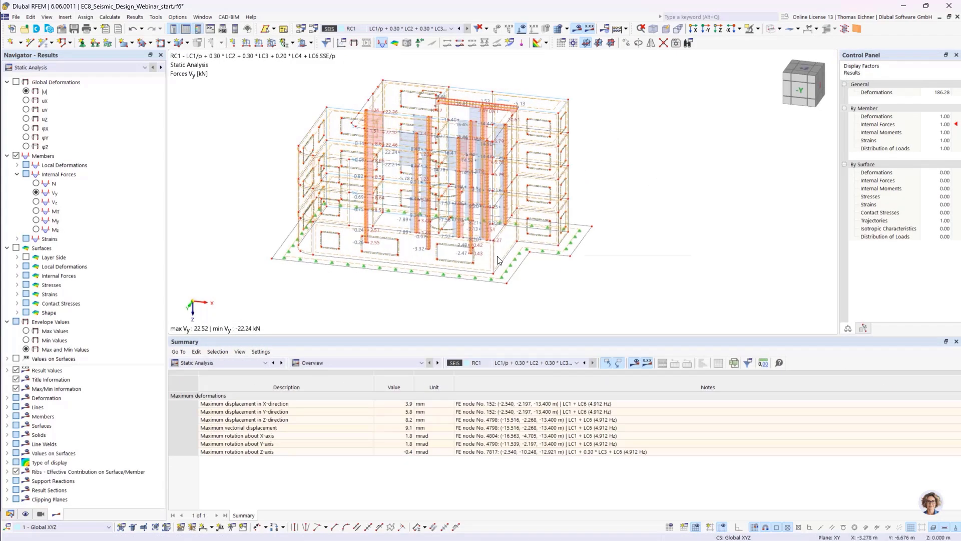
{"action": "right_click", "coordinate": [499, 256]}
{"action": "left_click", "coordinate": [683, 245]}
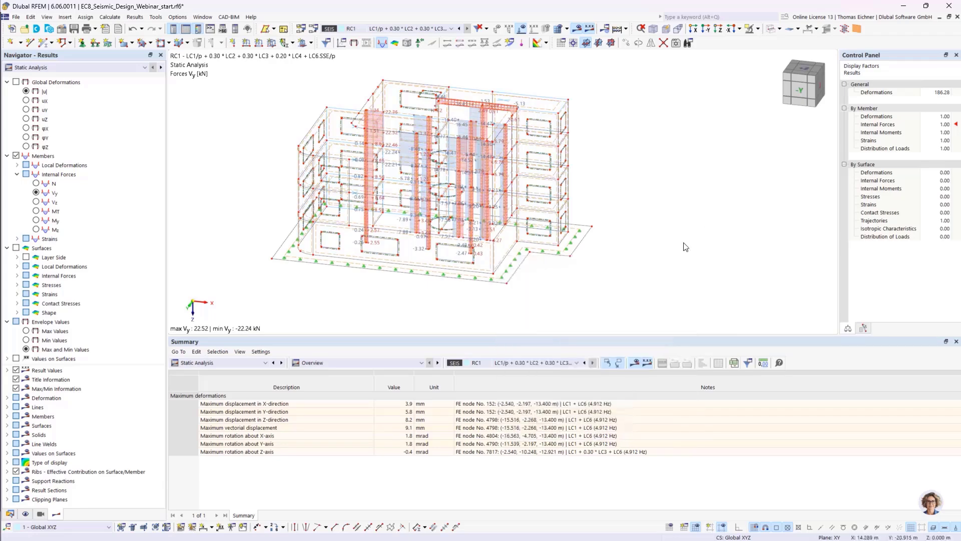
Switch the result tables to Concrete Design and review the design situations and objects to design in its input data
{"action": "left_click", "coordinate": [260, 363]}
{"action": "left_click", "coordinate": [222, 457]}
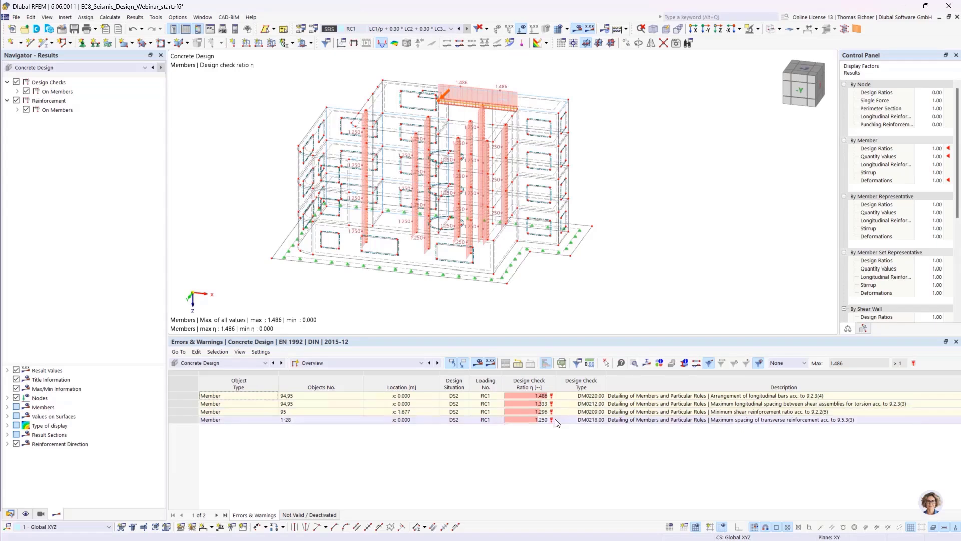
{"action": "left_click", "coordinate": [338, 363]}
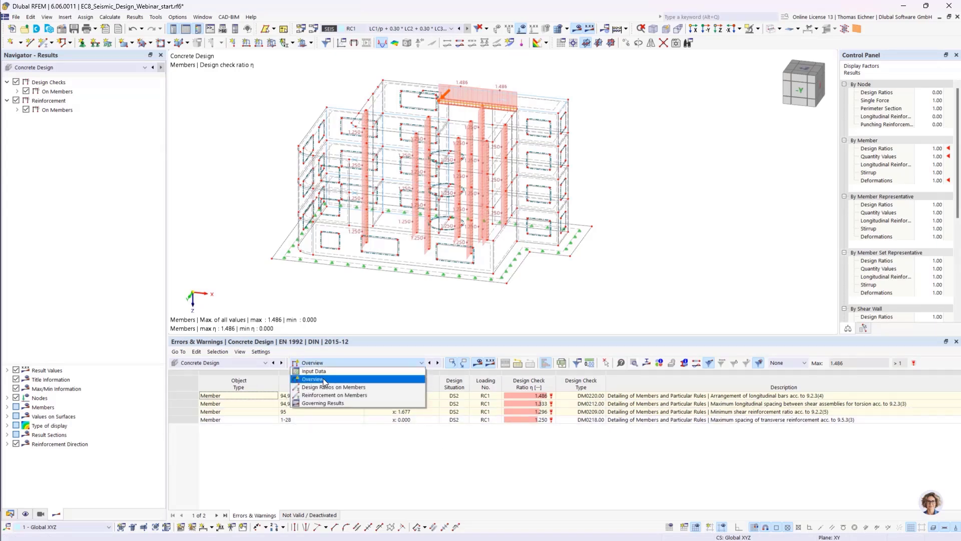
{"action": "left_click", "coordinate": [321, 372]}
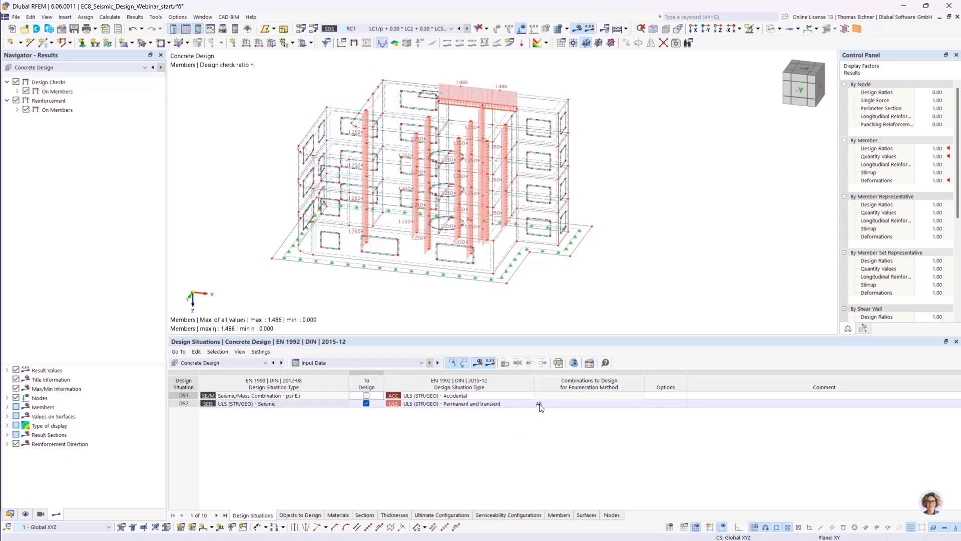
{"action": "left_click", "coordinate": [298, 515]}
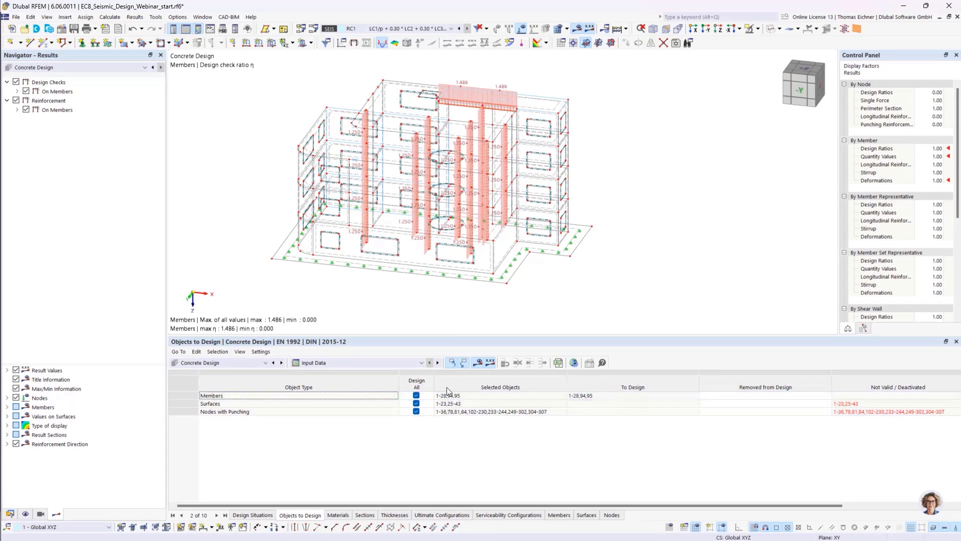
Show the design ratios on members by design situation and locate the governing section resistance and shear resistance checks in the model
{"action": "left_click", "coordinate": [421, 363]}
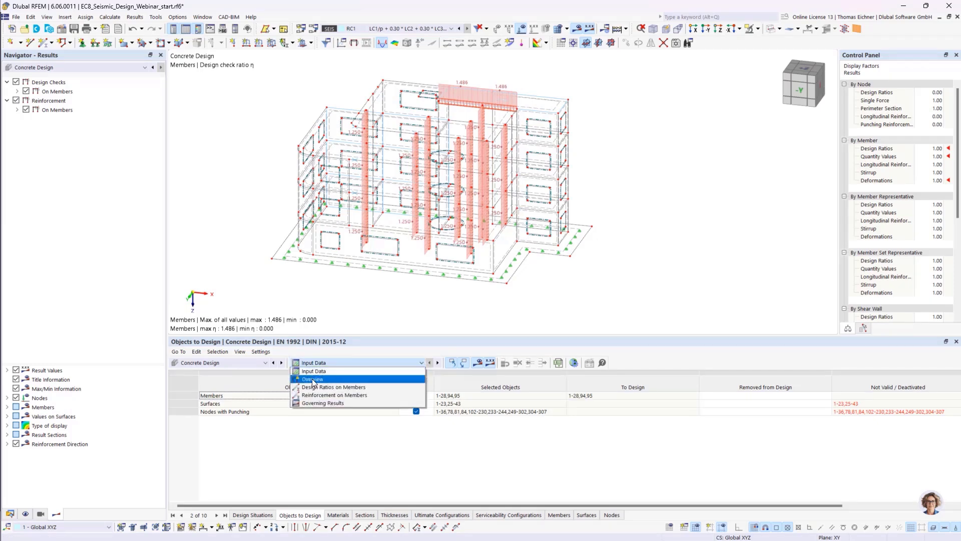
{"action": "left_click", "coordinate": [323, 384]}
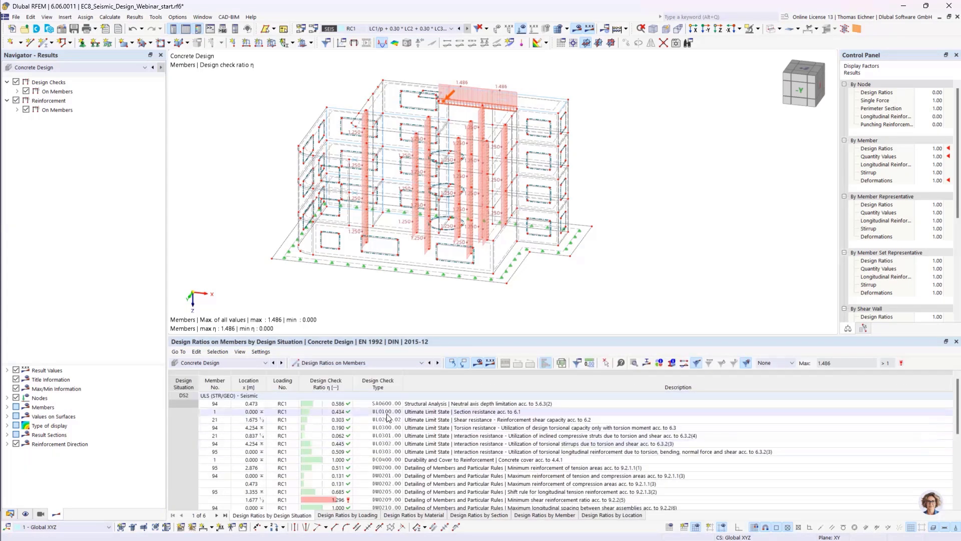
{"action": "scroll", "coordinate": [355, 189], "scroll_direction": "up", "scroll_amount": 3}
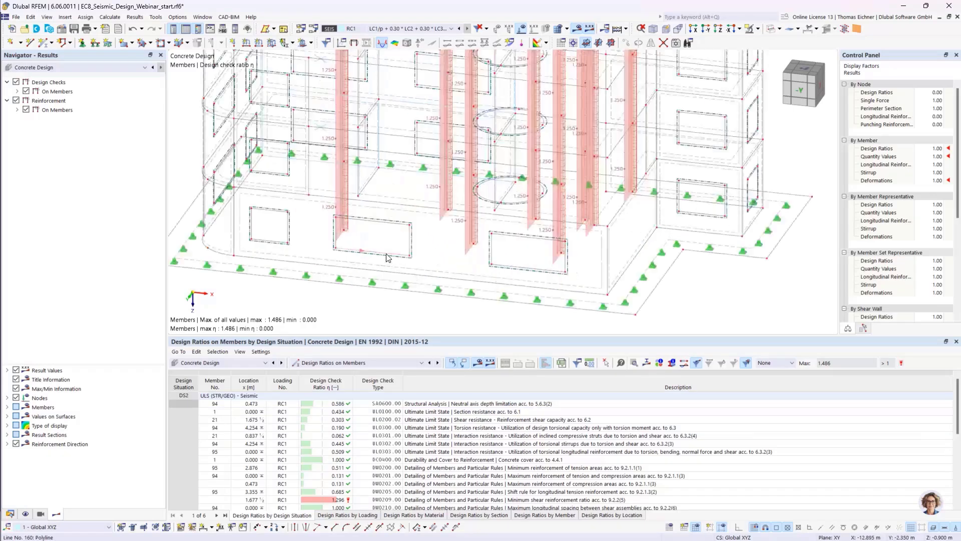
{"action": "left_click", "coordinate": [328, 411]}
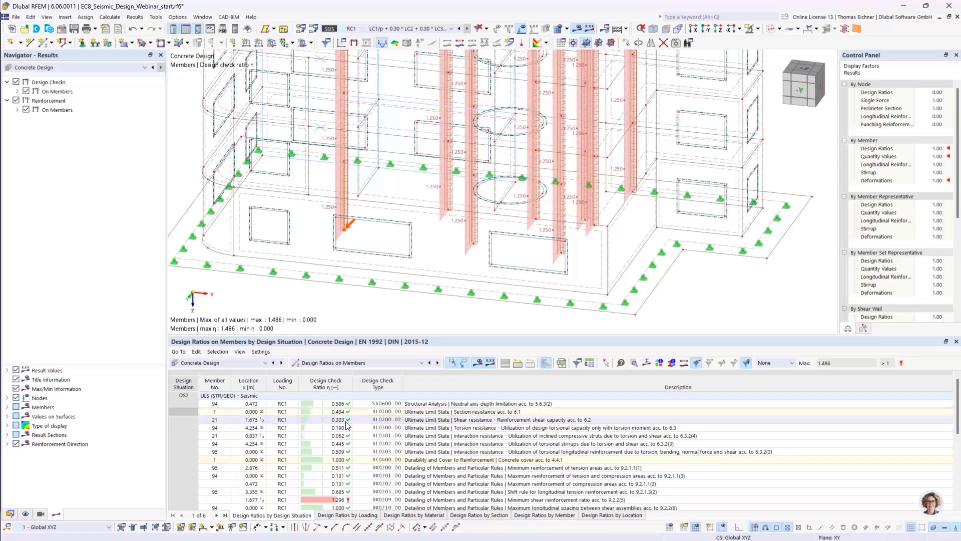
{"action": "left_click", "coordinate": [396, 420]}
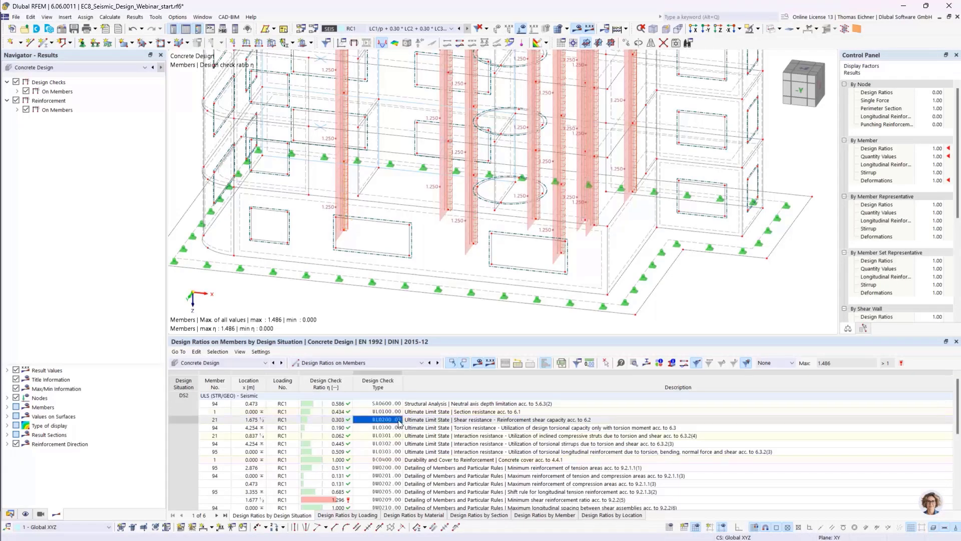
{"action": "scroll", "coordinate": [386, 270], "scroll_direction": "down", "scroll_amount": 4}
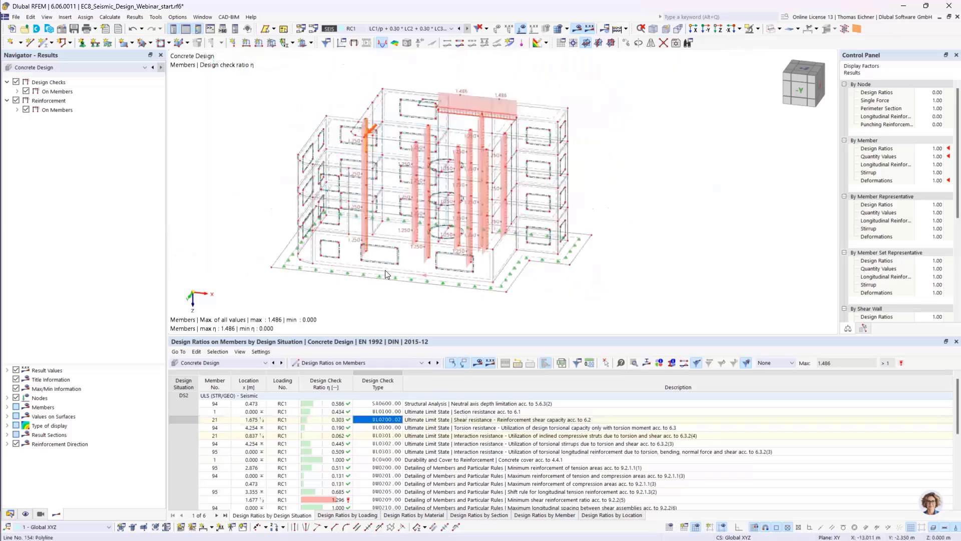
{"action": "scroll", "coordinate": [384, 269], "scroll_direction": "up", "scroll_amount": 1}
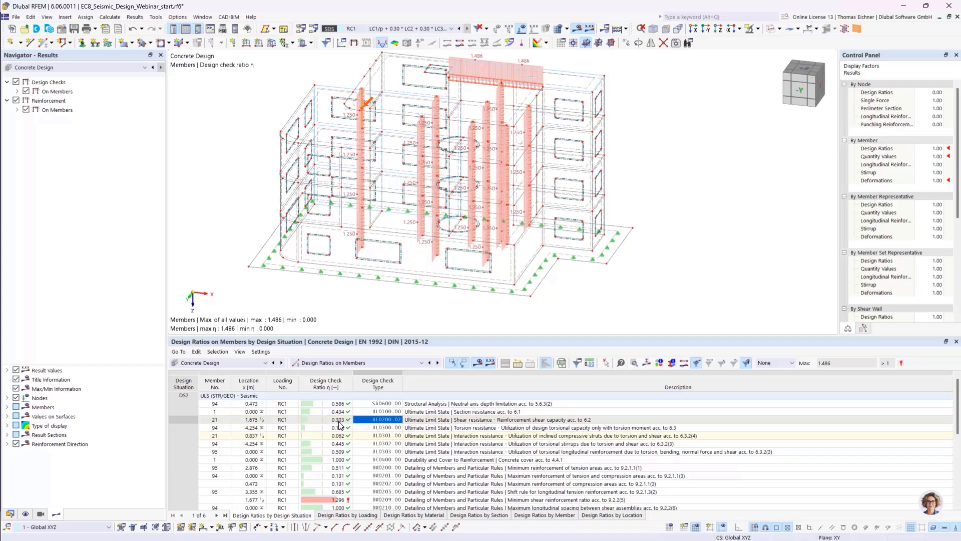
Examine the design check details of the UL0200.02 shear resistance check for member 21, including its formulas, and close them
{"action": "double_click", "coordinate": [382, 422]}
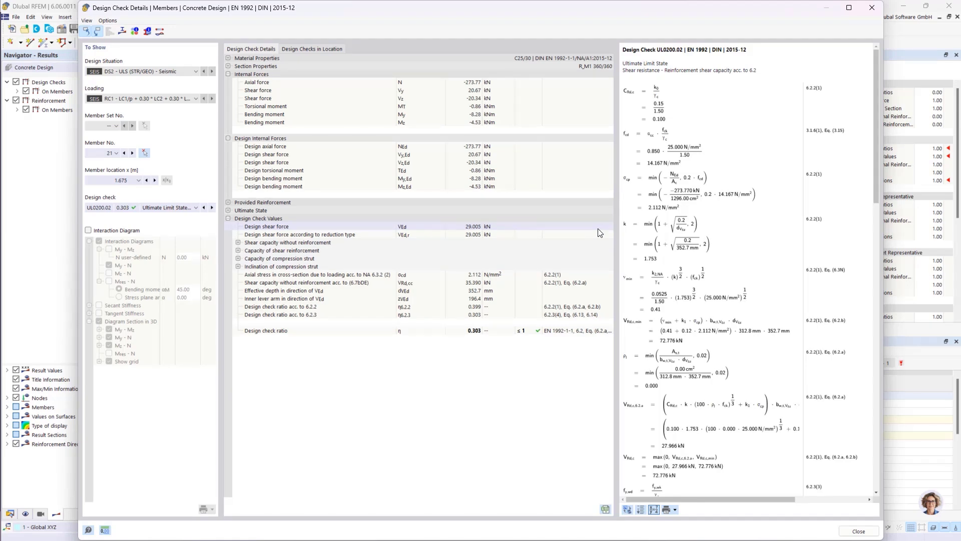
{"action": "left_click_drag", "start_coordinate": [876, 148], "coordinate": [876, 125]}
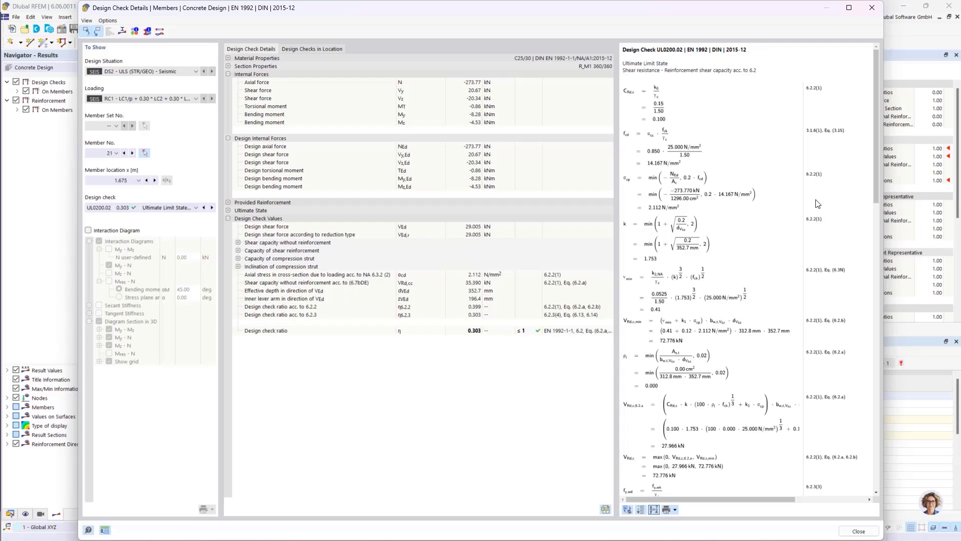
{"action": "left_click", "coordinate": [872, 11]}
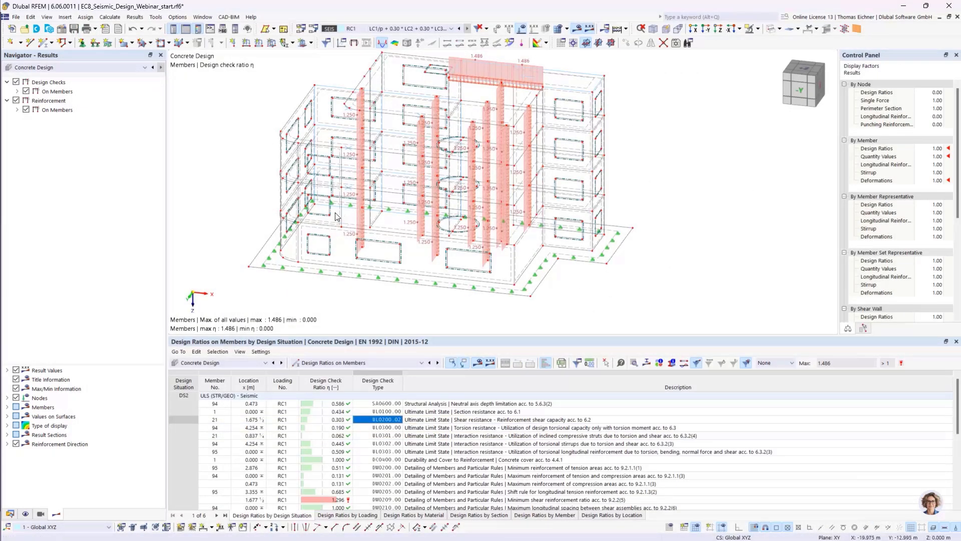
{"action": "middle_click_drag", "start_coordinate": [193, 194], "coordinate": [208, 215]}
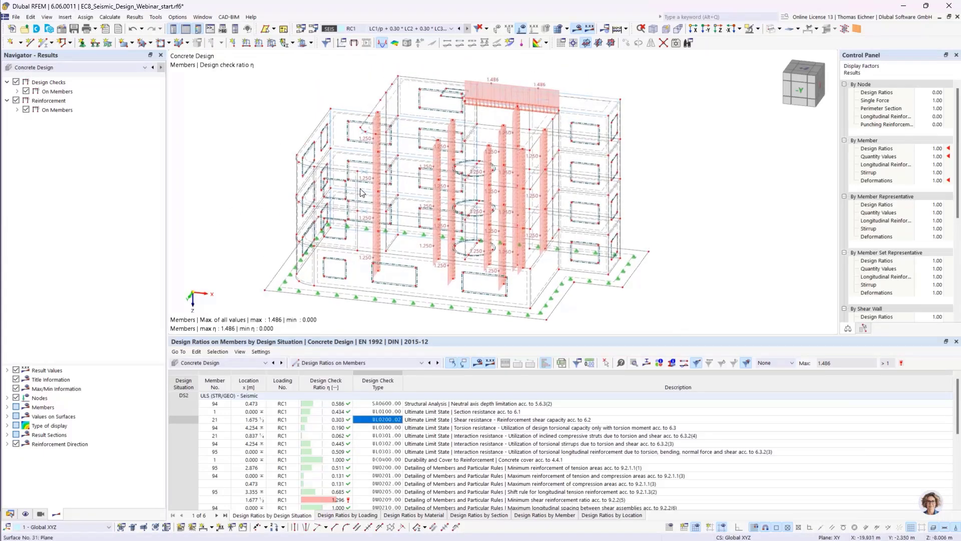
{"action": "scroll", "coordinate": [362, 197], "scroll_direction": "down", "scroll_amount": 1}
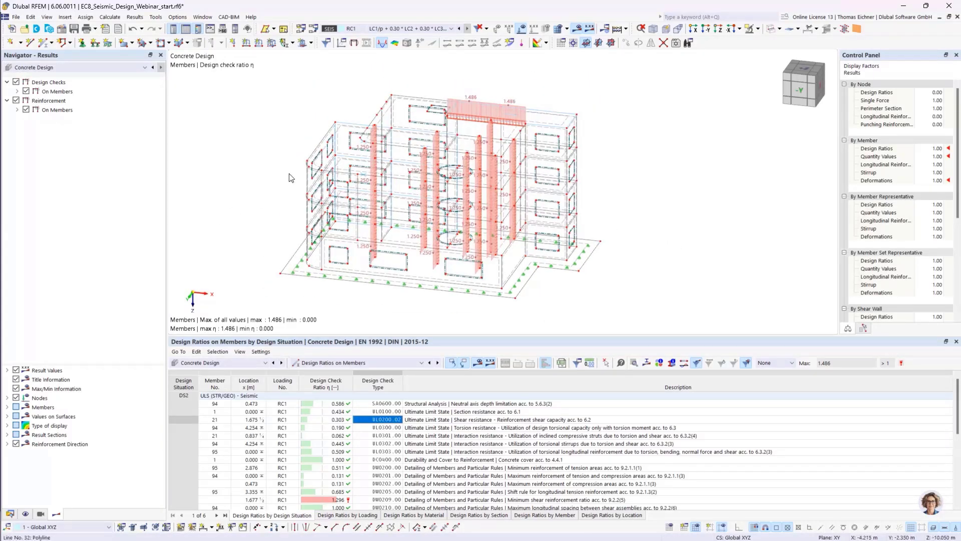
{"action": "middle_click_drag", "start_coordinate": [261, 180], "coordinate": [279, 178]}
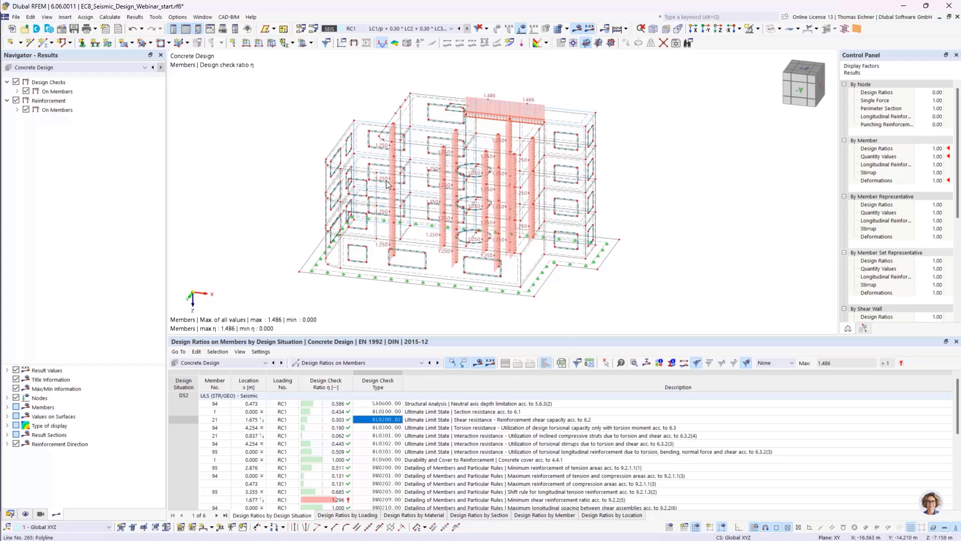
Activate the Building Model add-on in the model's base data
{"action": "left_click", "coordinate": [10, 513]}
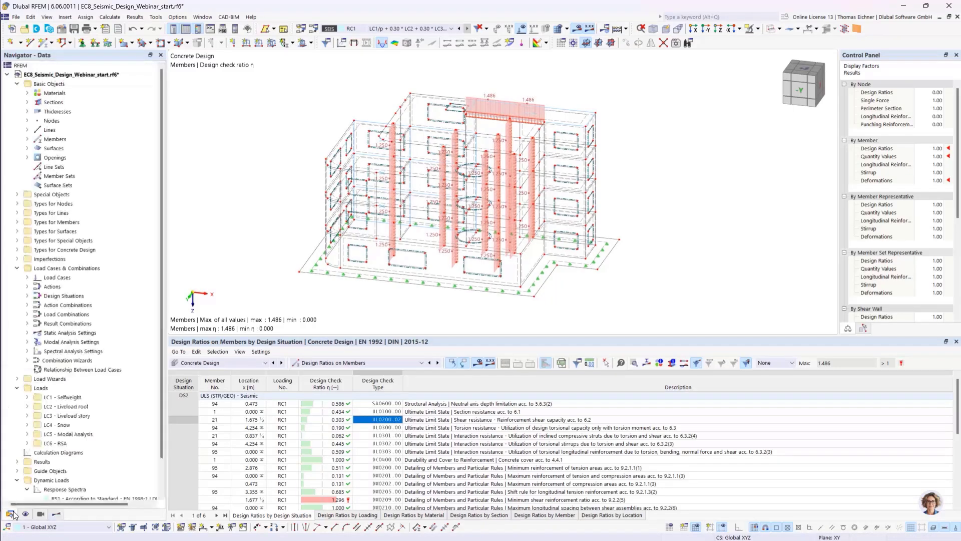
{"action": "scroll", "coordinate": [138, 275], "scroll_direction": "down", "scroll_amount": 2}
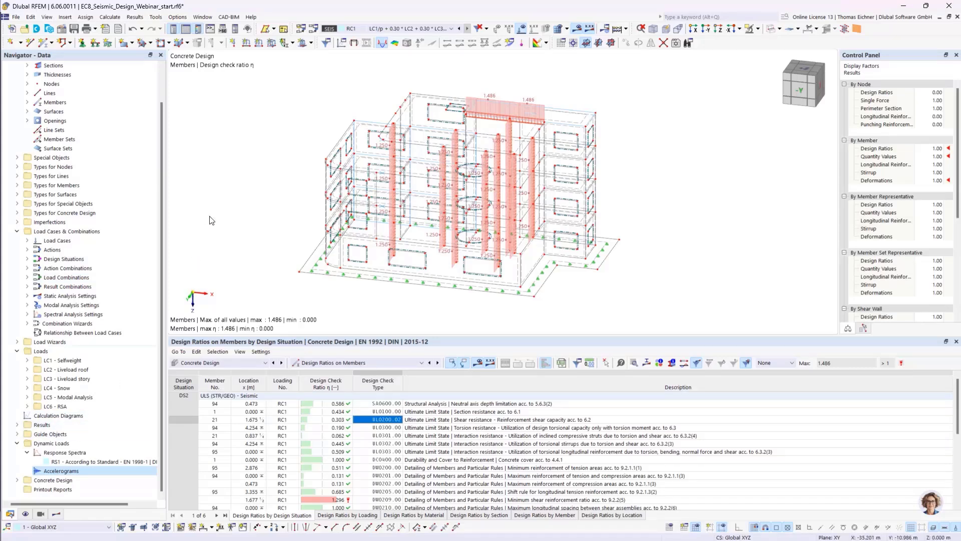
{"action": "left_click", "coordinate": [63, 32]}
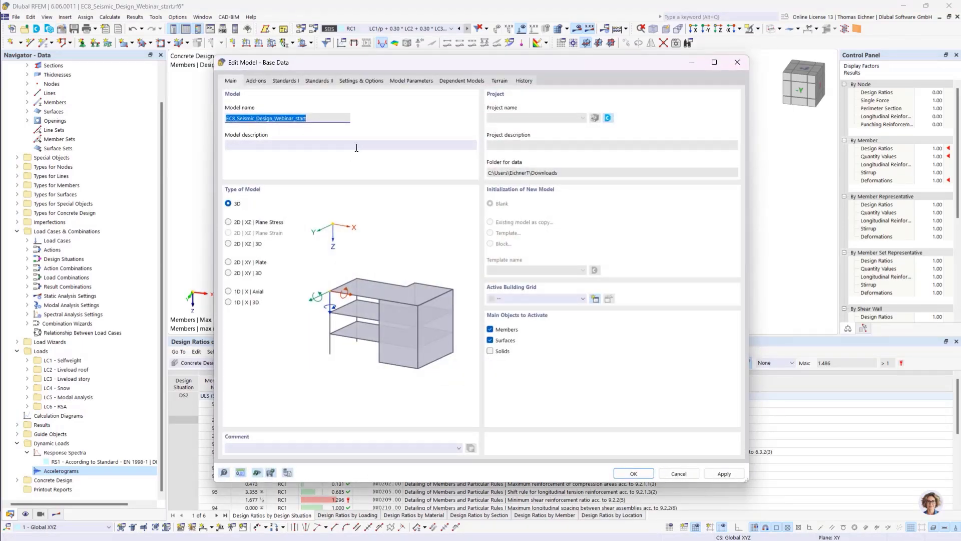
{"action": "left_click", "coordinate": [258, 82]}
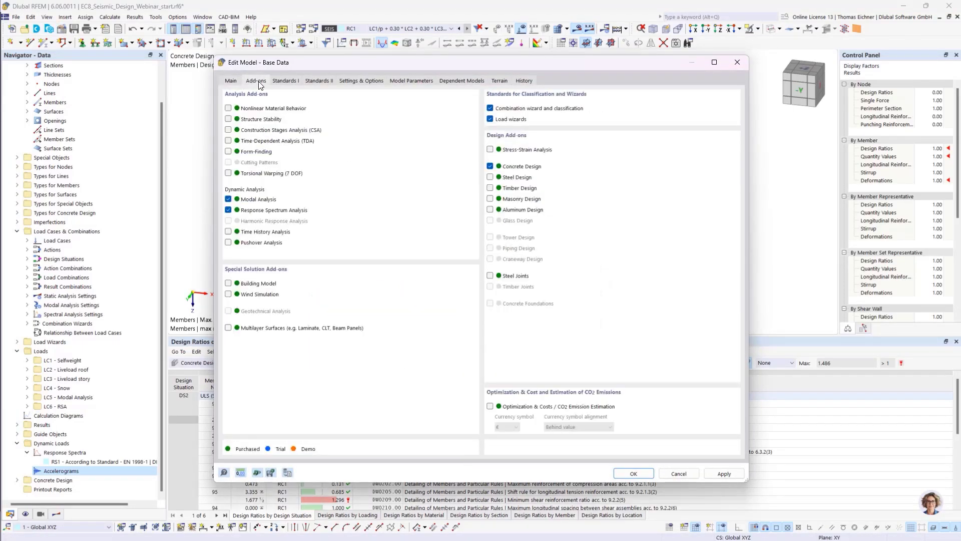
{"action": "left_click", "coordinate": [229, 284]}
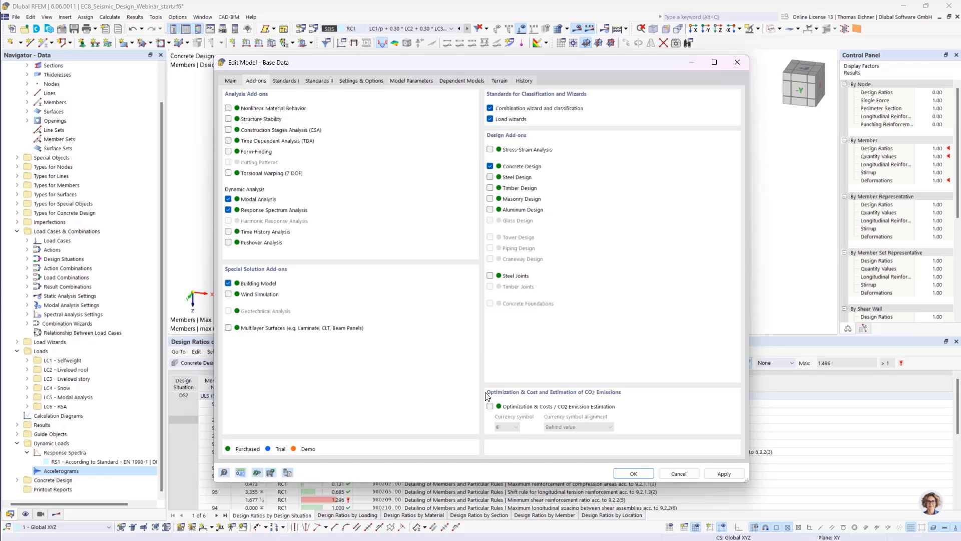
{"action": "left_click", "coordinate": [634, 473]}
Start defining the first building story in the Building Model data and compare it with the structure
{"action": "left_click", "coordinate": [17, 480]}
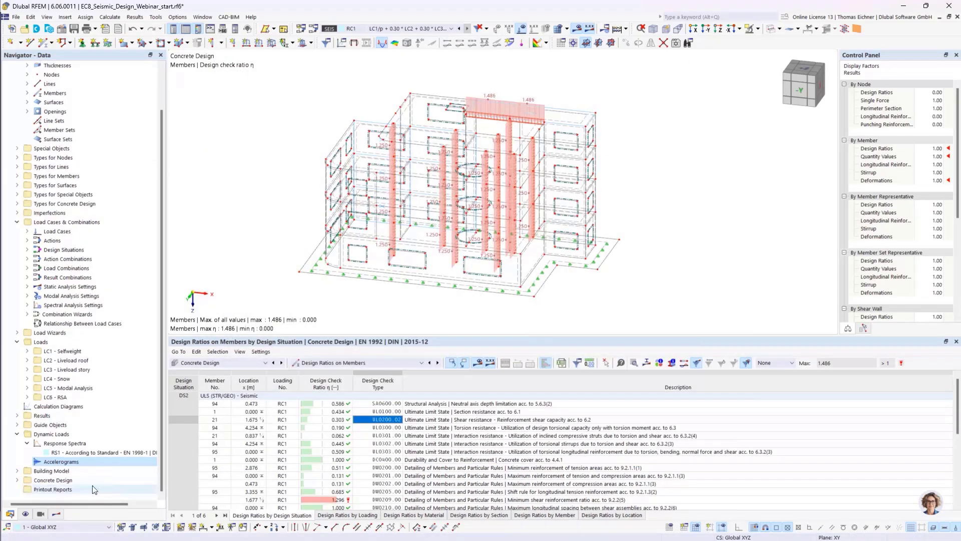
{"action": "scroll", "coordinate": [68, 455], "scroll_direction": "down", "scroll_amount": 2}
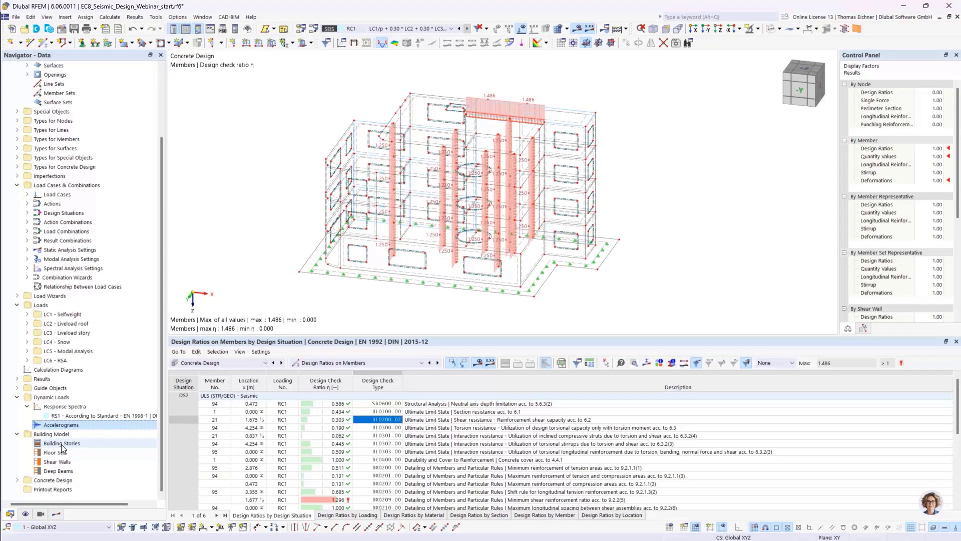
{"action": "double_click", "coordinate": [61, 444]}
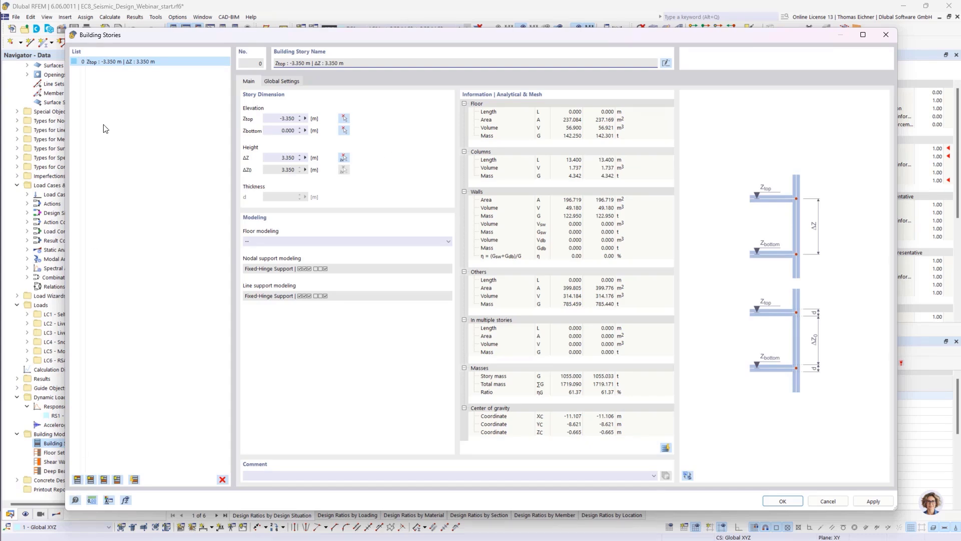
{"action": "left_click_drag", "start_coordinate": [154, 36], "coordinate": [231, 304]}
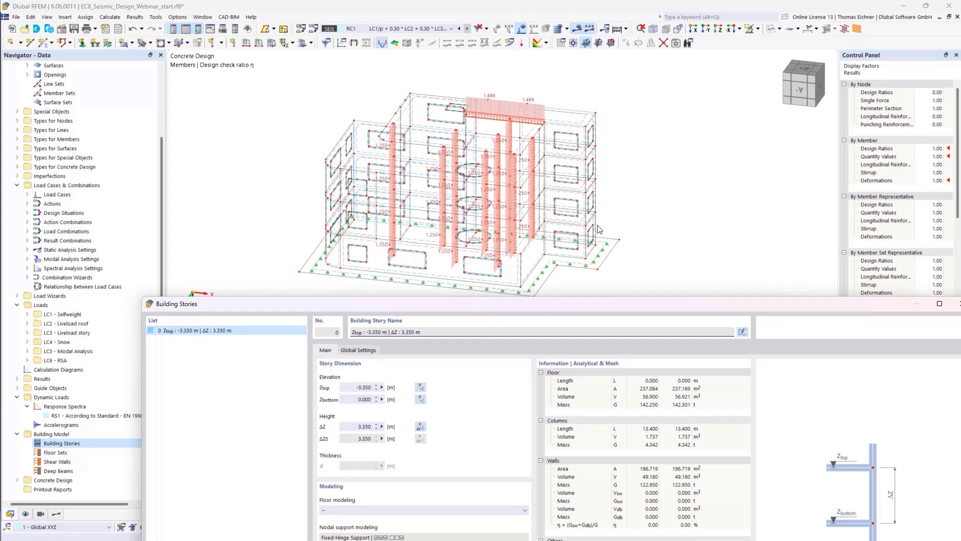
{"action": "left_click_drag", "start_coordinate": [526, 302], "coordinate": [452, 345]}
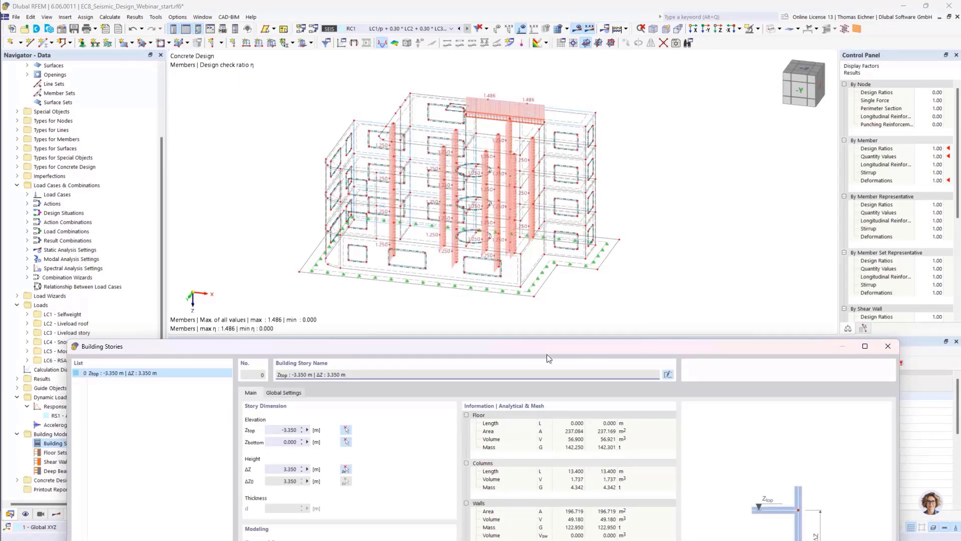
{"action": "left_click_drag", "start_coordinate": [503, 347], "coordinate": [525, 43]}
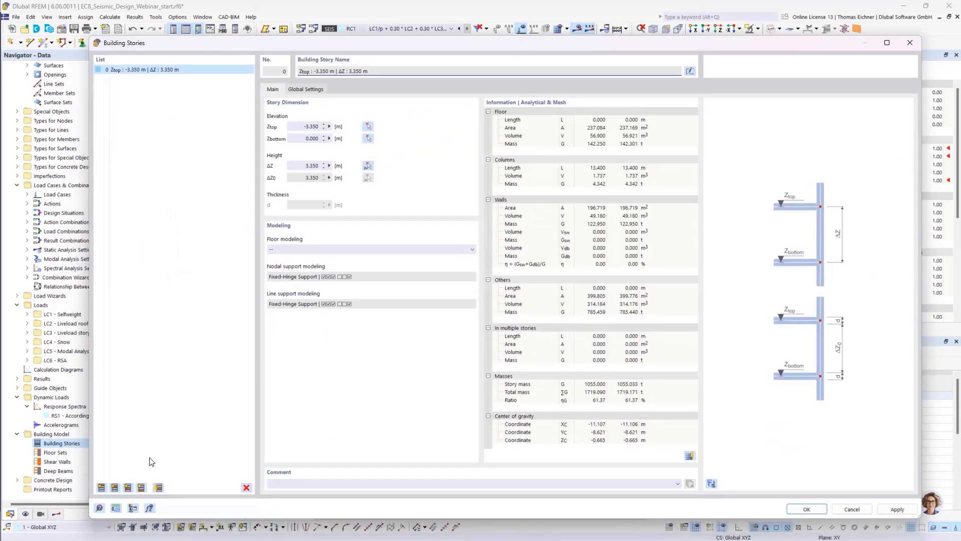
Add three more building stories above the first one, leave their floor modeling unset, and confirm the story definitions
{"action": "left_click", "coordinate": [101, 487]}
{"action": "left_click", "coordinate": [101, 488]}
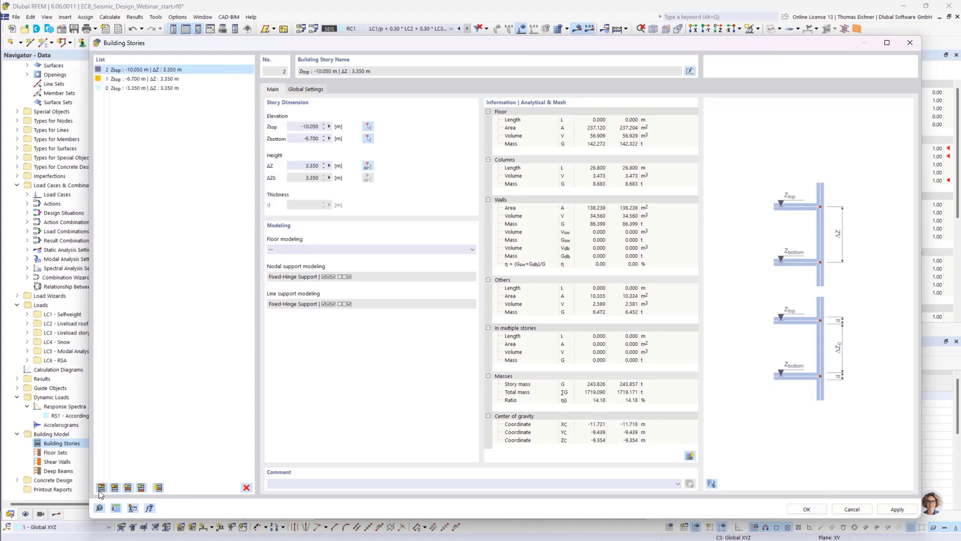
{"action": "left_click", "coordinate": [101, 487]}
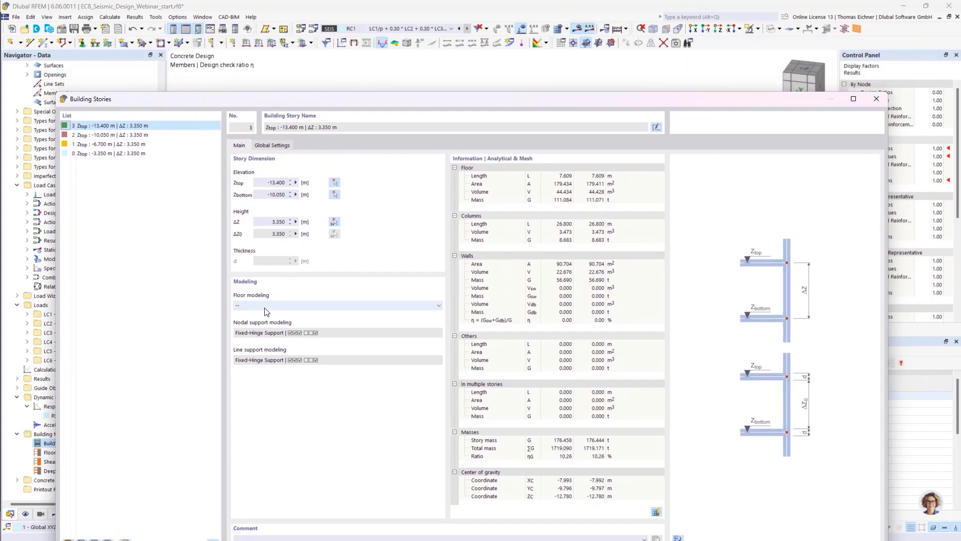
{"action": "left_click", "coordinate": [265, 306]}
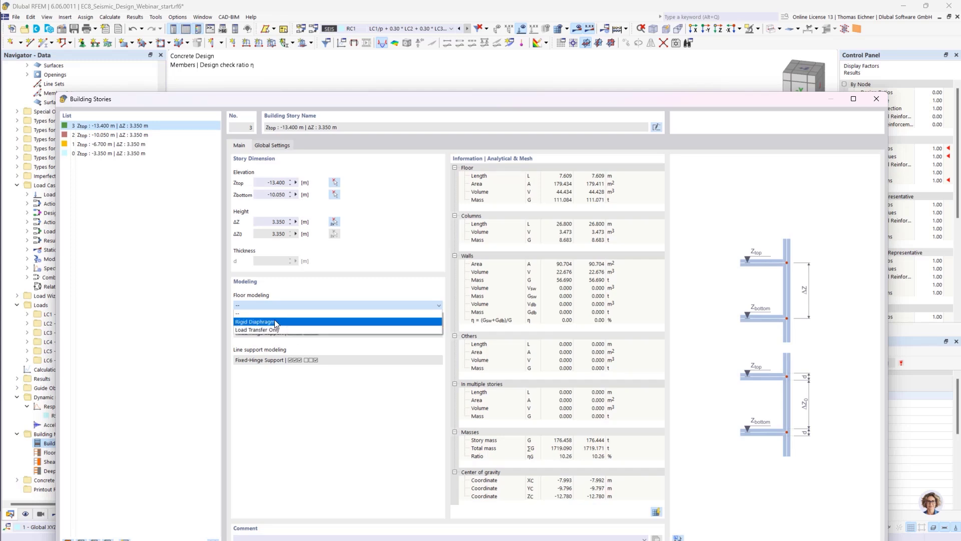
{"action": "left_click", "coordinate": [258, 306]}
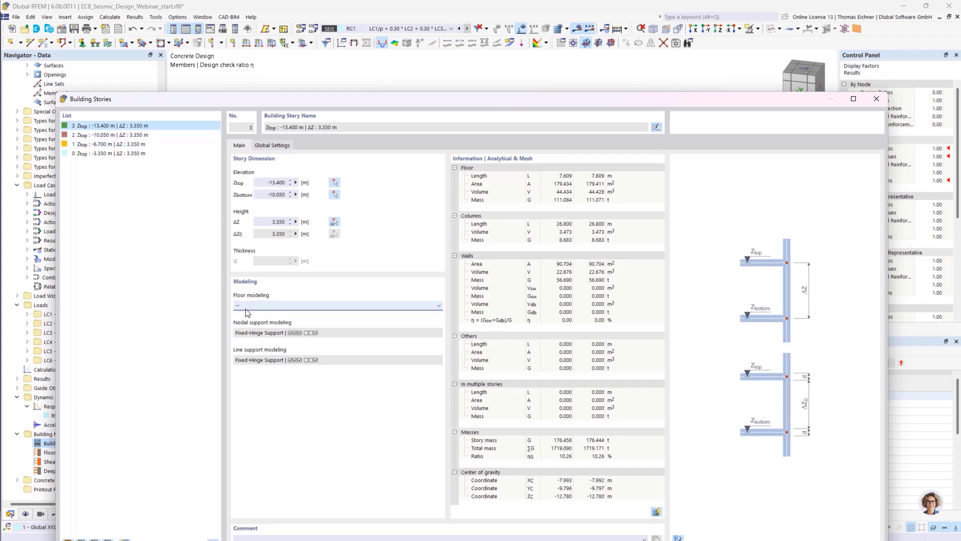
{"action": "left_click_drag", "start_coordinate": [245, 104], "coordinate": [239, 60]}
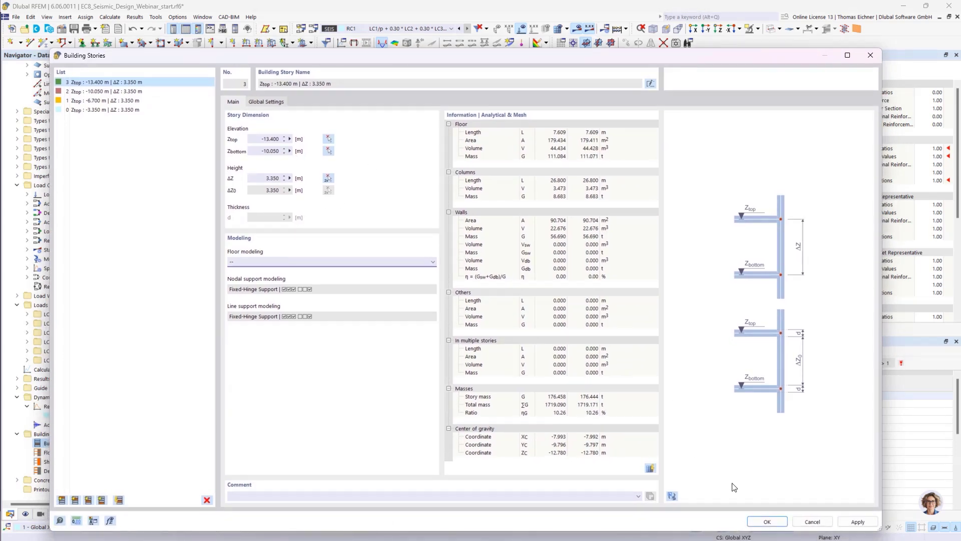
{"action": "left_click", "coordinate": [766, 521]}
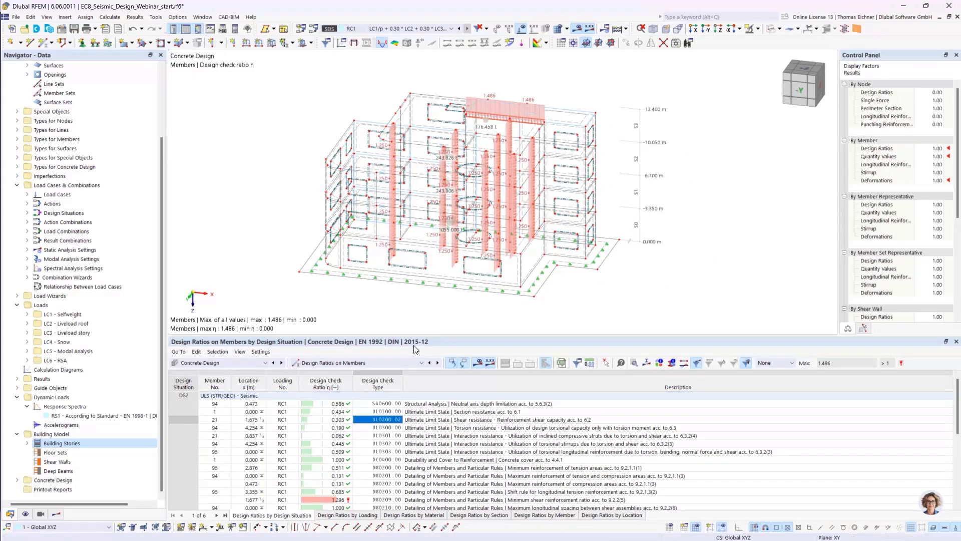
Show the static analysis results by stories for LC1 and examine the story actions of story 1
{"action": "left_click", "coordinate": [242, 364]}
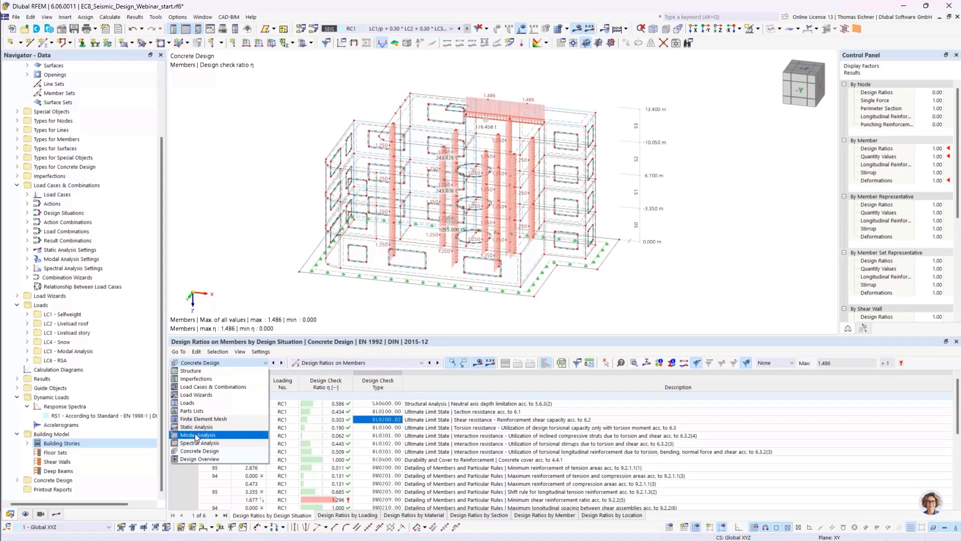
{"action": "left_click", "coordinate": [196, 427]}
{"action": "left_click", "coordinate": [308, 365]}
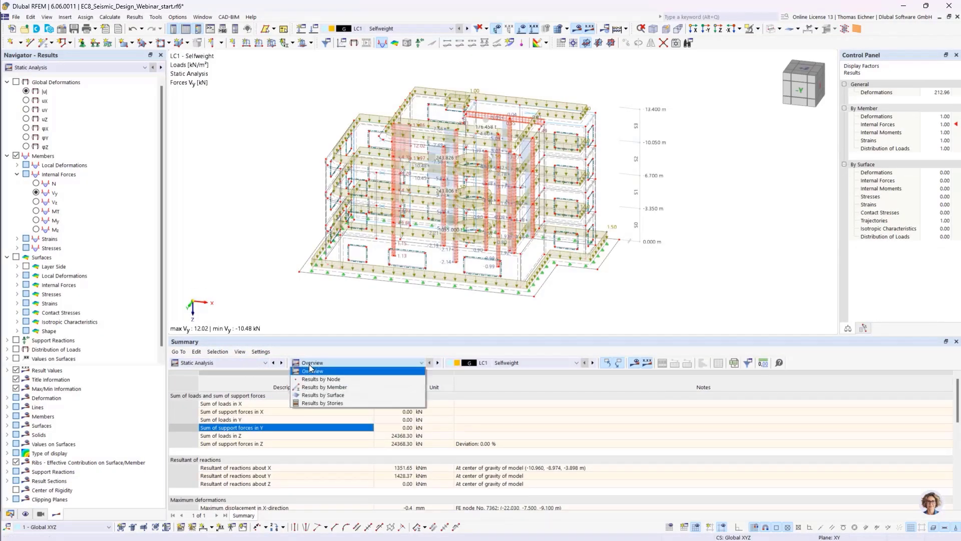
{"action": "left_click", "coordinate": [306, 409]}
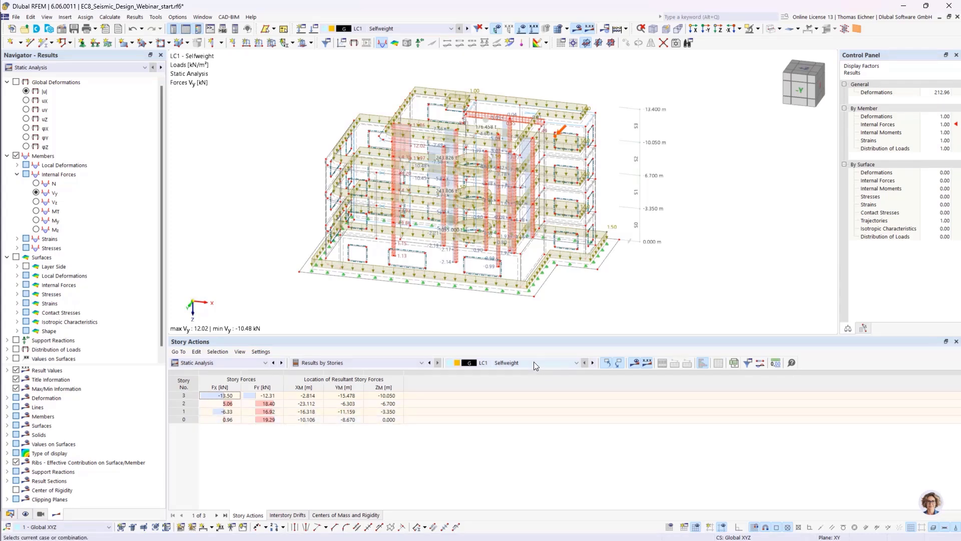
{"action": "left_click", "coordinate": [446, 411]}
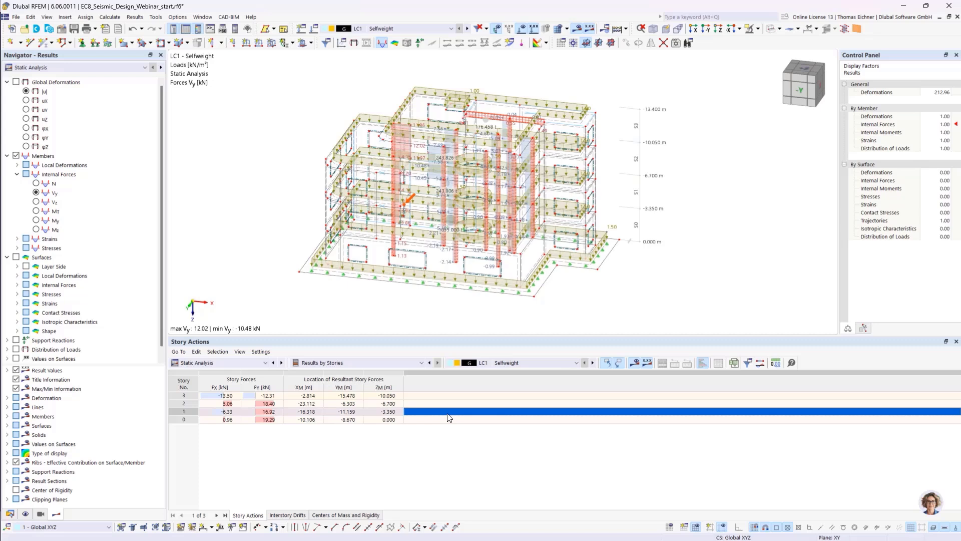
{"action": "left_click", "coordinate": [347, 363]}
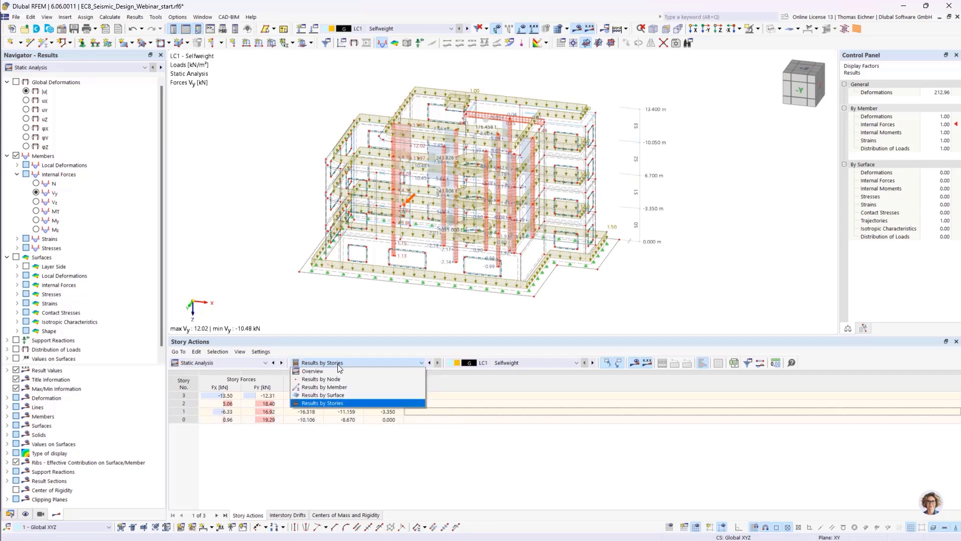
{"action": "left_click", "coordinate": [338, 365]}
Show the spectral analysis results by stories for LC6, reviewing the story actions, interstory drifts, and centers of mass and rigidity
{"action": "left_click", "coordinate": [240, 364]}
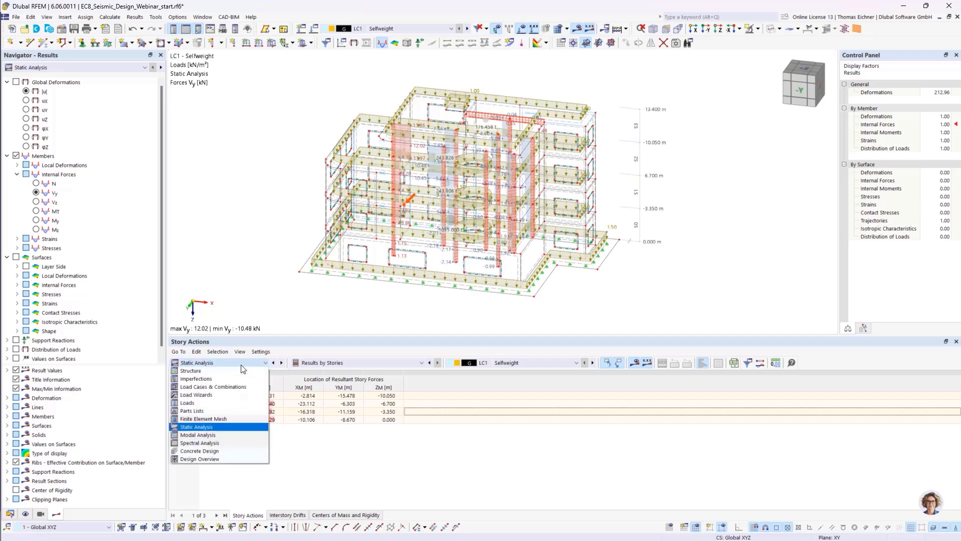
{"action": "left_click", "coordinate": [213, 446]}
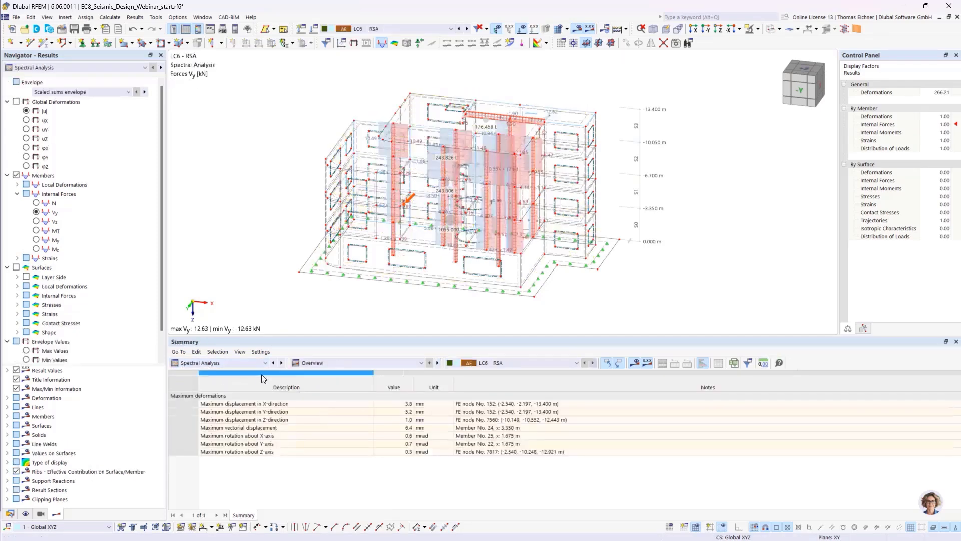
{"action": "left_click", "coordinate": [317, 362]}
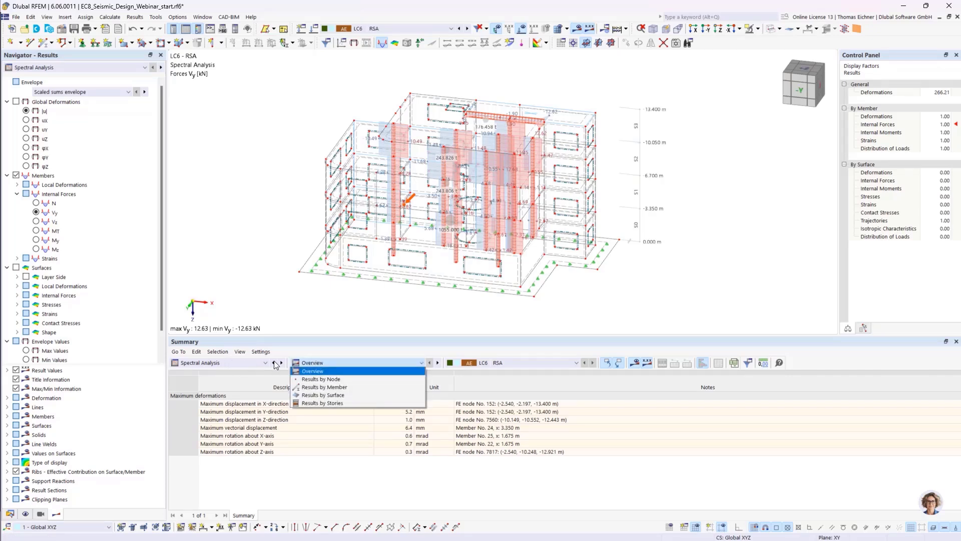
{"action": "left_click", "coordinate": [322, 403]}
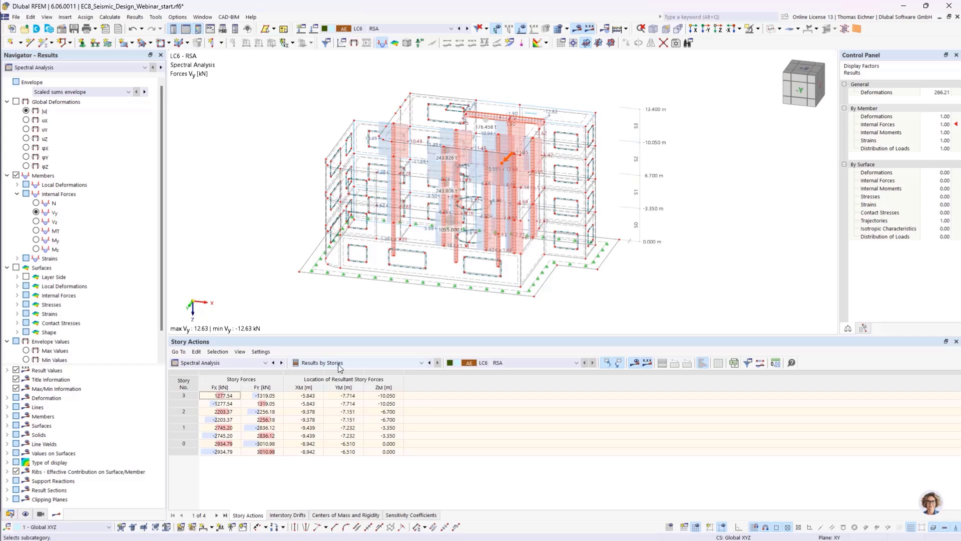
{"action": "left_click", "coordinate": [306, 396]}
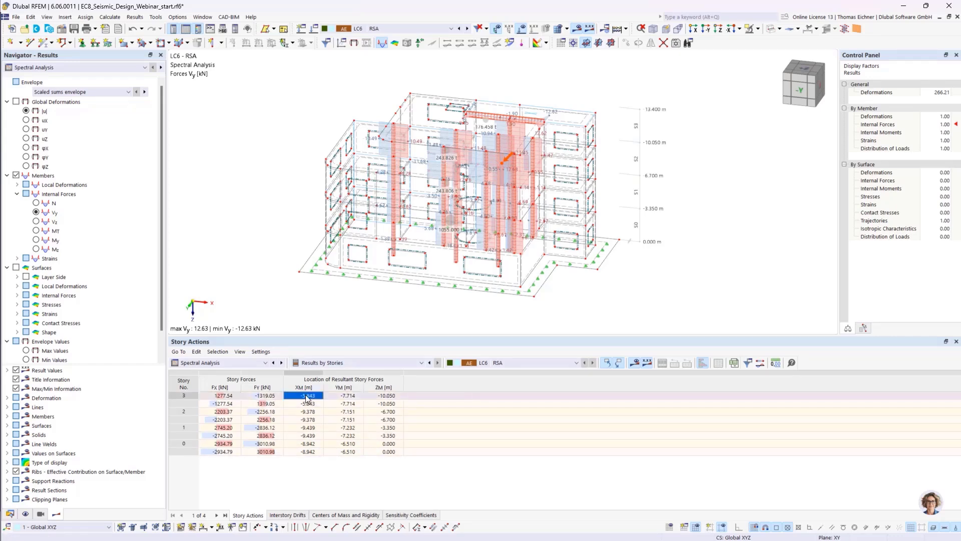
{"action": "left_click", "coordinate": [291, 514]}
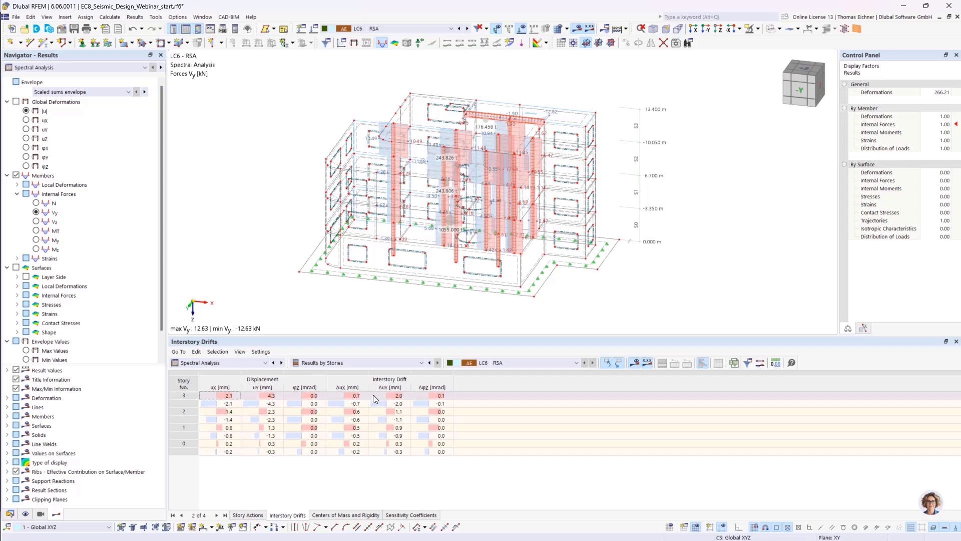
{"action": "left_click", "coordinate": [335, 516]}
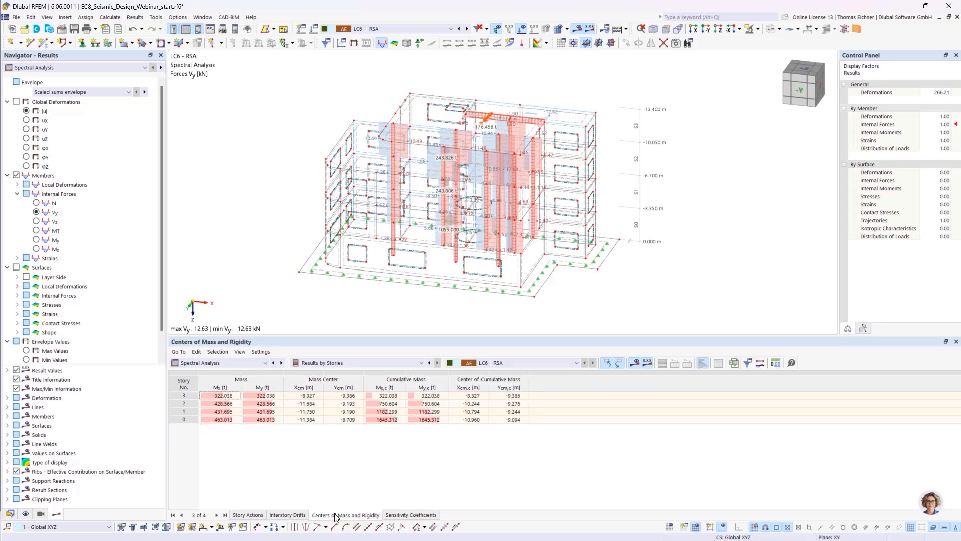
Examine the sensitivity coefficients of LC6 in the X-direction across all stories
{"action": "left_click", "coordinate": [408, 516]}
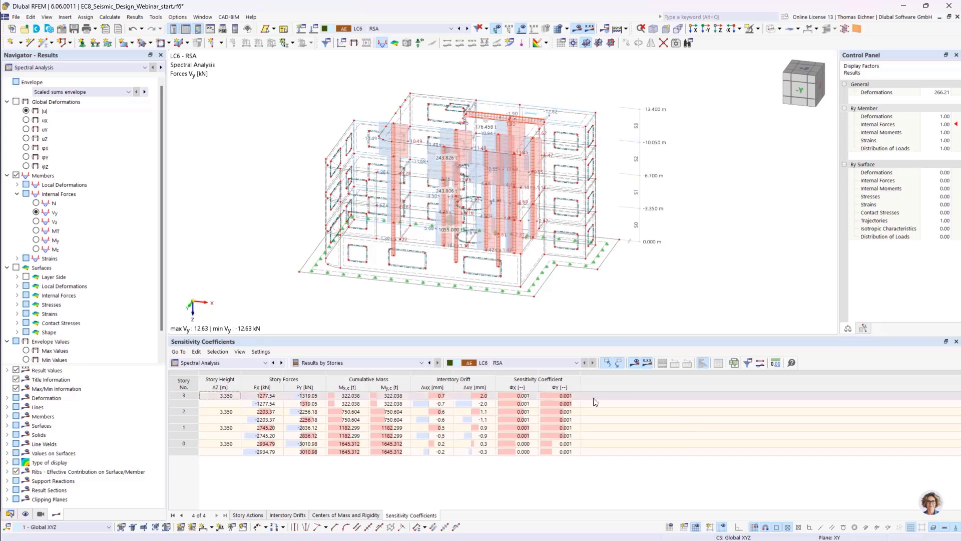
{"action": "left_click_drag", "start_coordinate": [526, 396], "coordinate": [525, 453]}
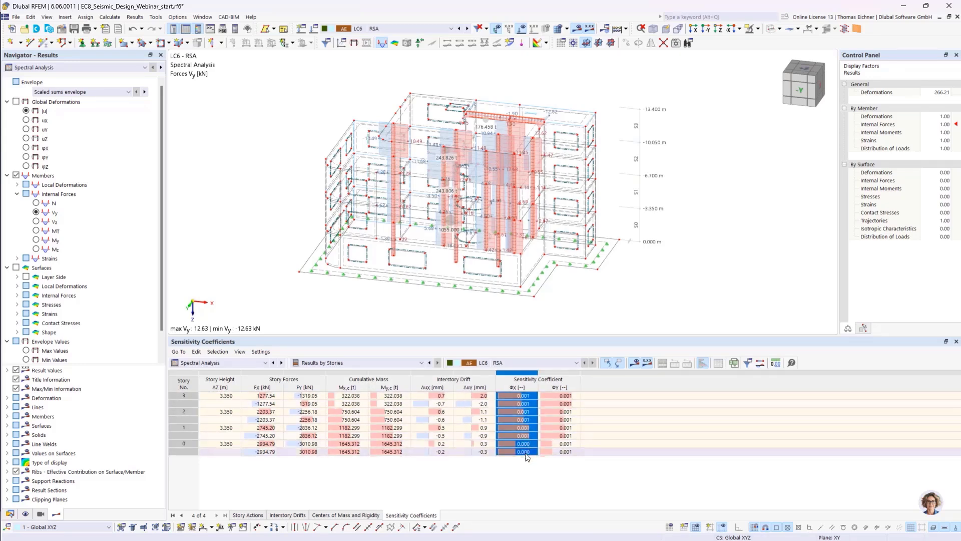
{"action": "left_click", "coordinate": [521, 460]}
{"action": "left_click_drag", "start_coordinate": [515, 394], "coordinate": [515, 439]}
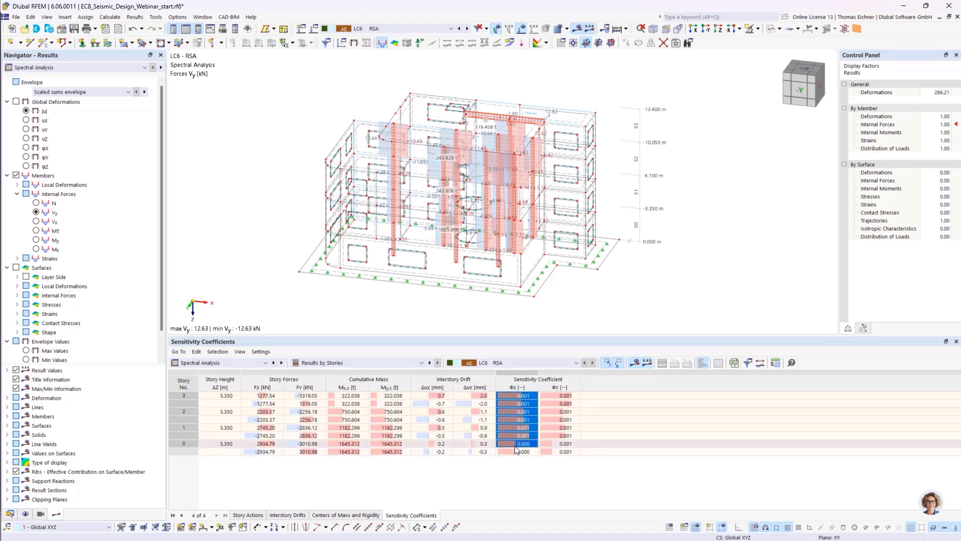
{"action": "left_click", "coordinate": [518, 460]}
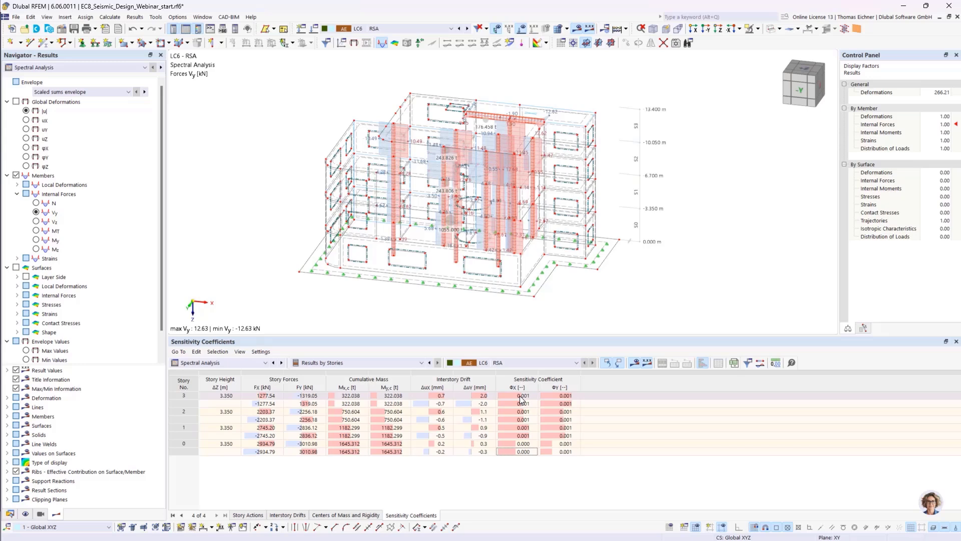
{"action": "left_click_drag", "start_coordinate": [520, 396], "coordinate": [523, 452]}
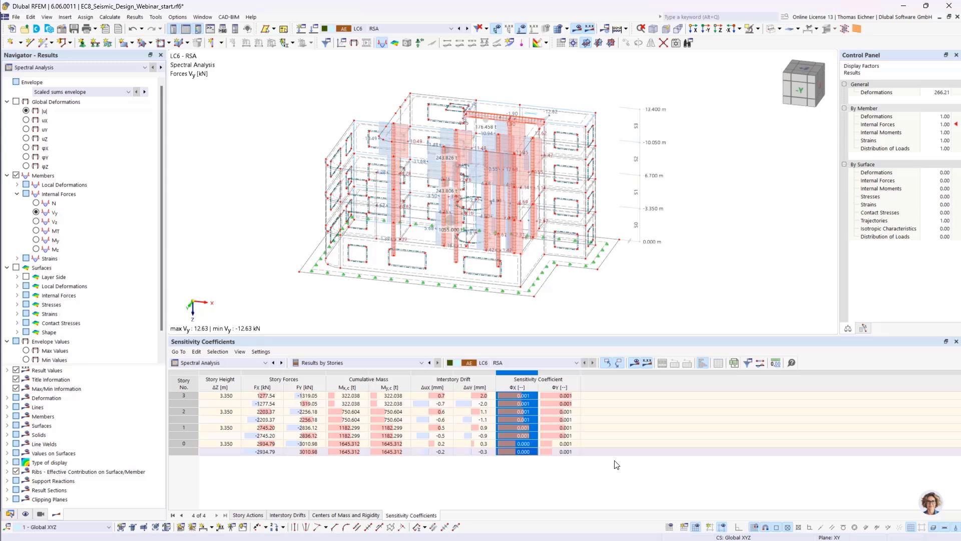
{"action": "scroll", "coordinate": [93, 280], "scroll_direction": "down", "scroll_amount": 1}
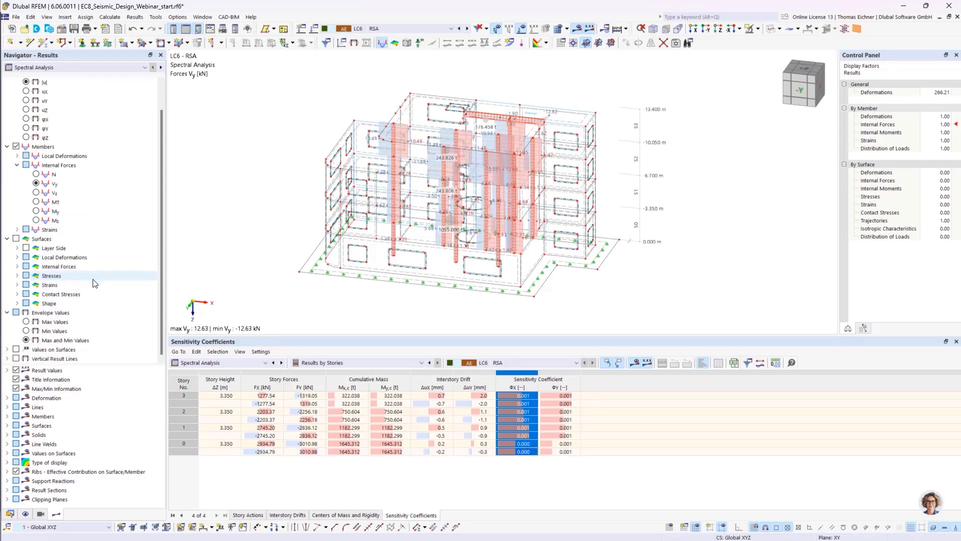
{"action": "left_click", "coordinate": [517, 451]}
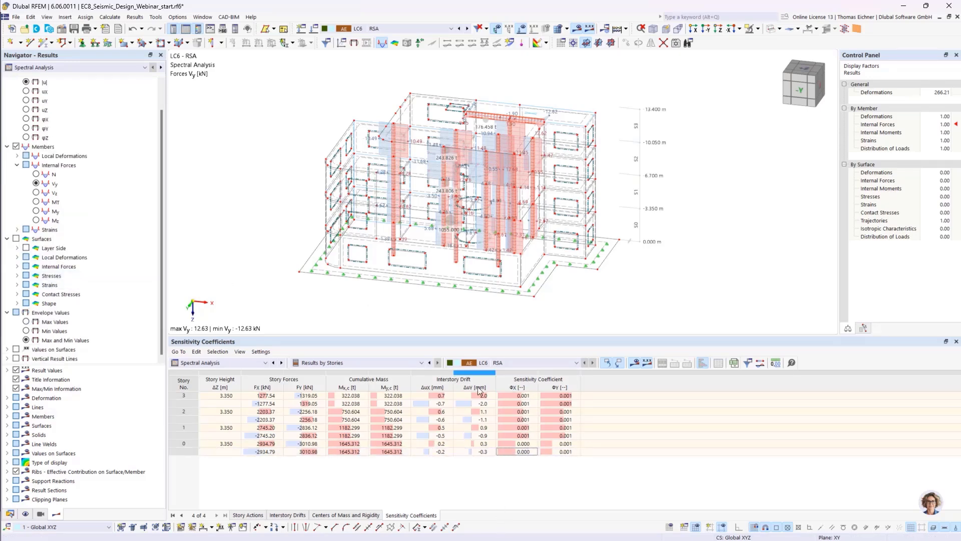
Create a new shear wall from the four vertically aligned wall surfaces 11, 18, 28 and 37 at the building's narrow wing
{"action": "left_click", "coordinate": [13, 513]}
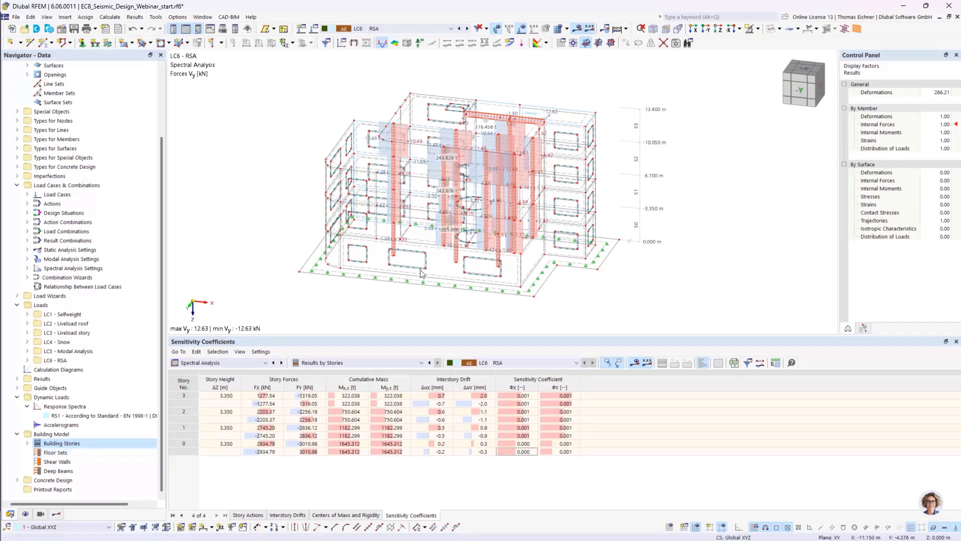
{"action": "middle_click_drag", "start_coordinate": [420, 273], "coordinate": [381, 166], "text": "ctrl"}
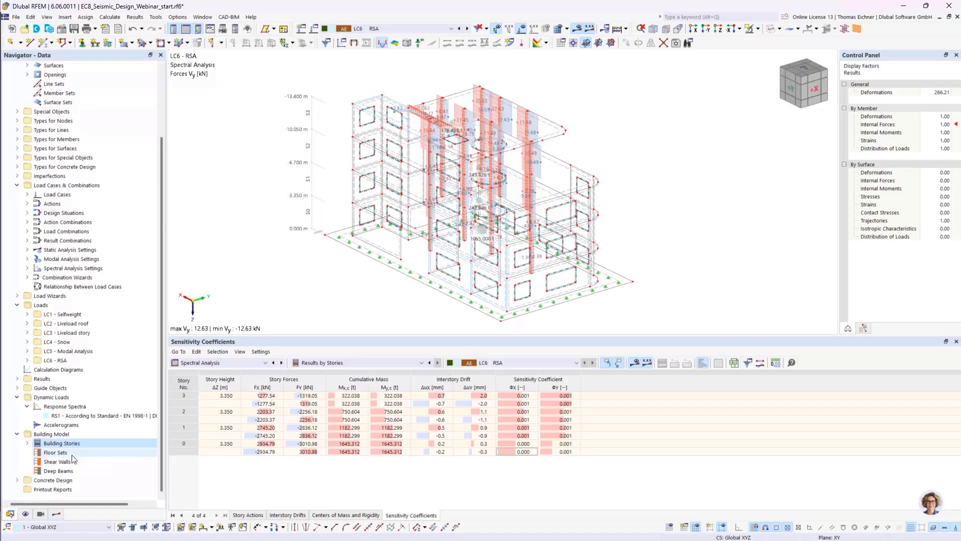
{"action": "double_click", "coordinate": [57, 461]}
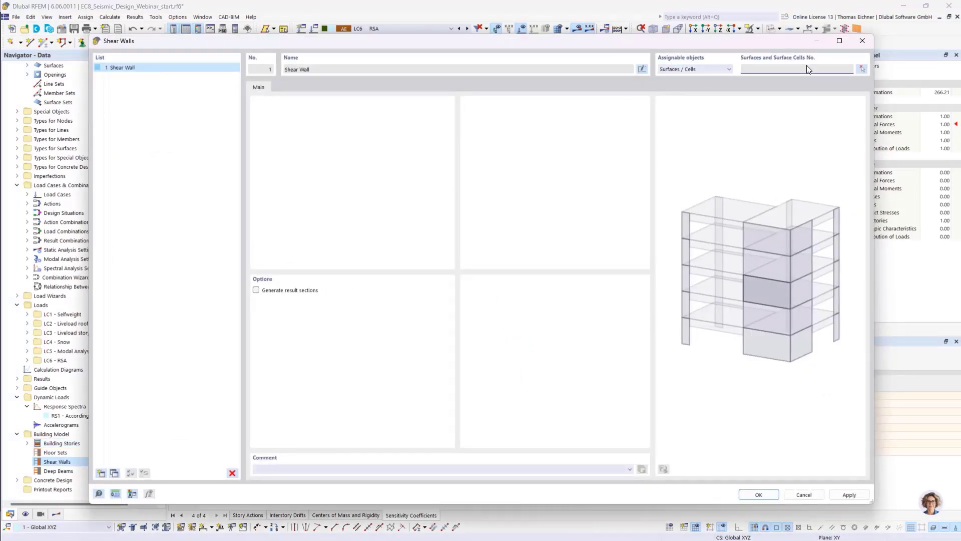
{"action": "left_click_drag", "start_coordinate": [686, 49], "coordinate": [738, 62]}
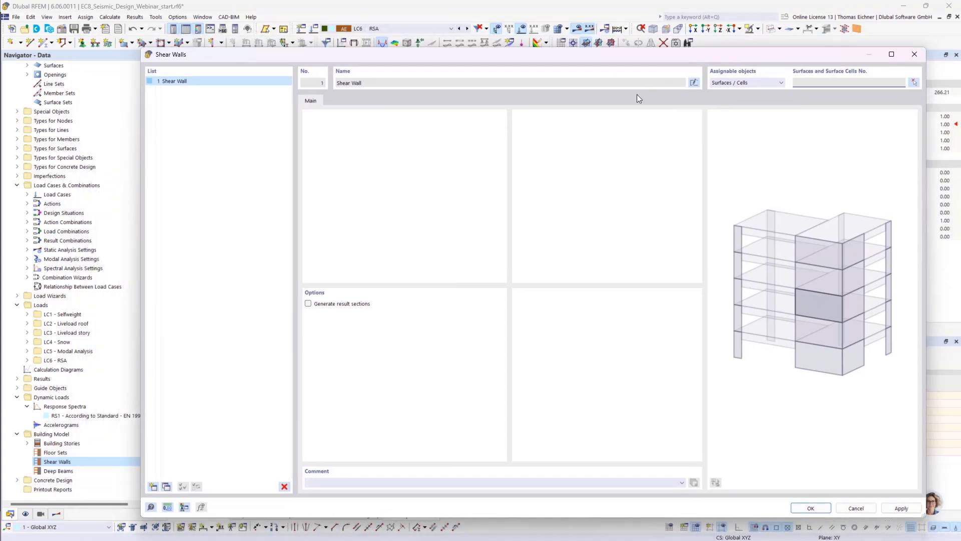
{"action": "left_click", "coordinate": [914, 85]}
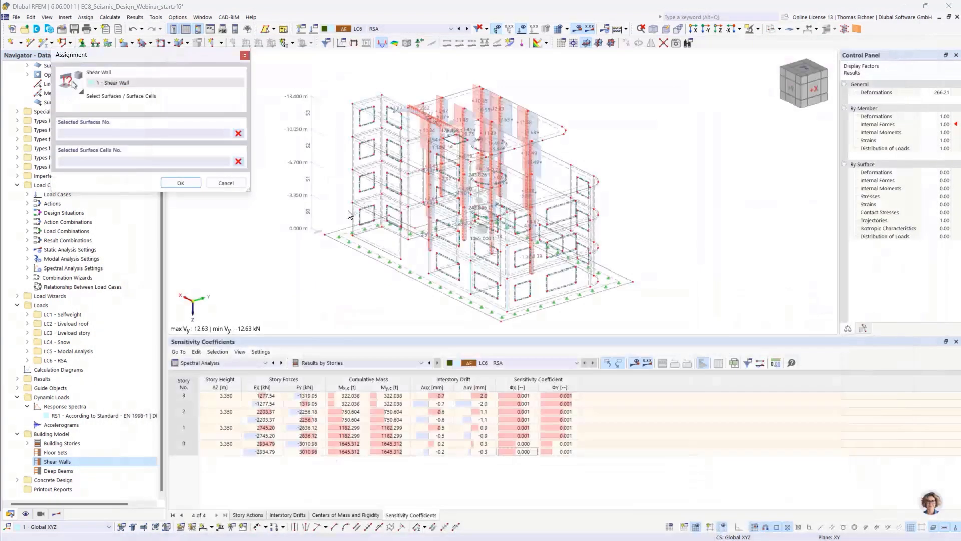
{"action": "scroll", "coordinate": [423, 228], "scroll_direction": "up", "scroll_amount": 5}
{"action": "middle_click_drag", "start_coordinate": [423, 228], "coordinate": [420, 255], "text": "ctrl"}
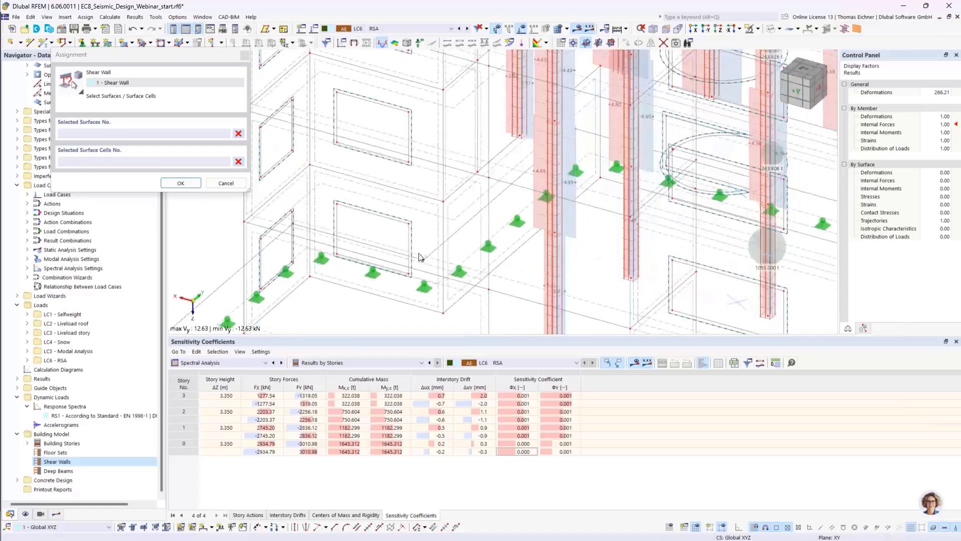
{"action": "left_click", "coordinate": [468, 291]}
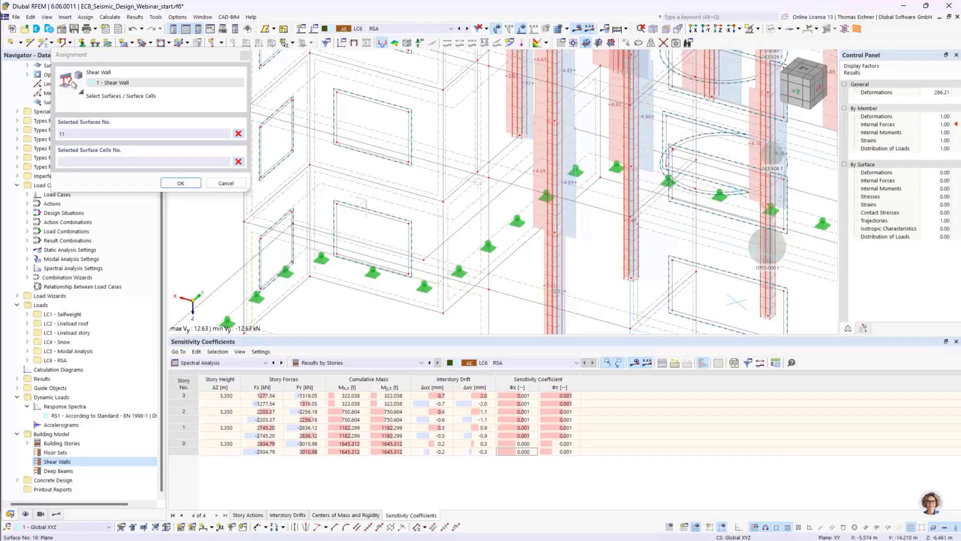
{"action": "left_click", "coordinate": [479, 183]}
{"action": "middle_click_drag", "start_coordinate": [501, 101], "coordinate": [500, 203]}
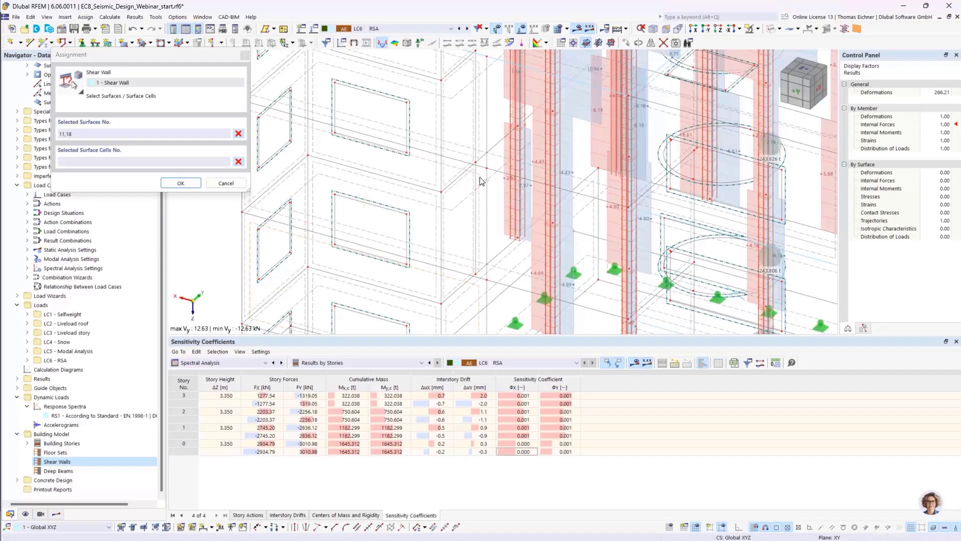
{"action": "left_click", "coordinate": [478, 177]}
{"action": "middle_click_drag", "start_coordinate": [503, 121], "coordinate": [506, 204]}
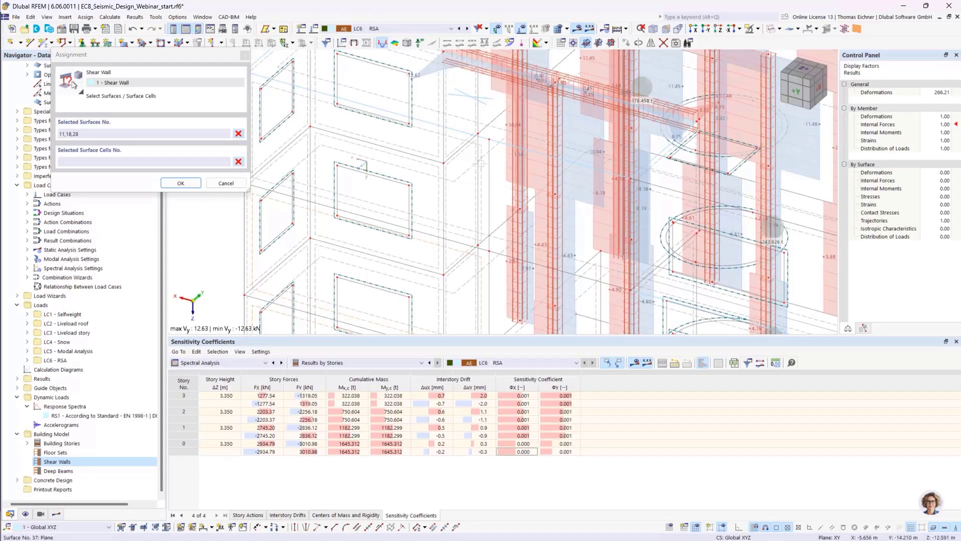
{"action": "left_click", "coordinate": [485, 174]}
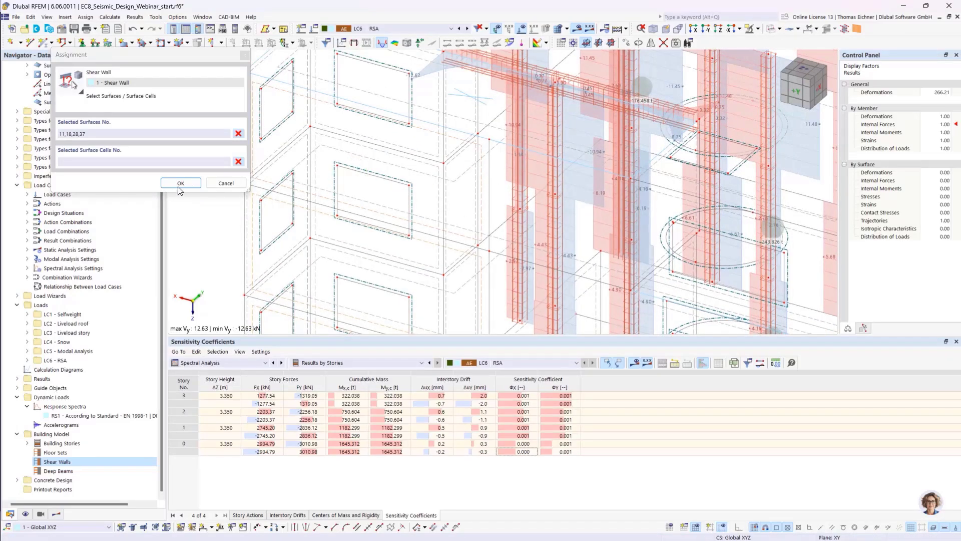
{"action": "left_click", "coordinate": [182, 183]}
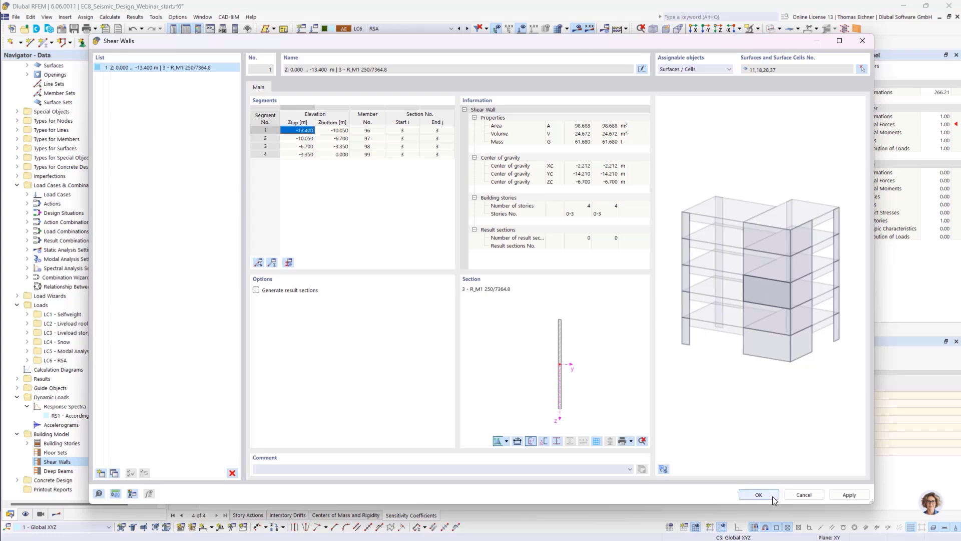
Enable generation of result sections for the shear wall and save it, accepting deletion of the existing results and mesh
{"action": "left_click", "coordinate": [256, 290]}
{"action": "left_click", "coordinate": [762, 493]}
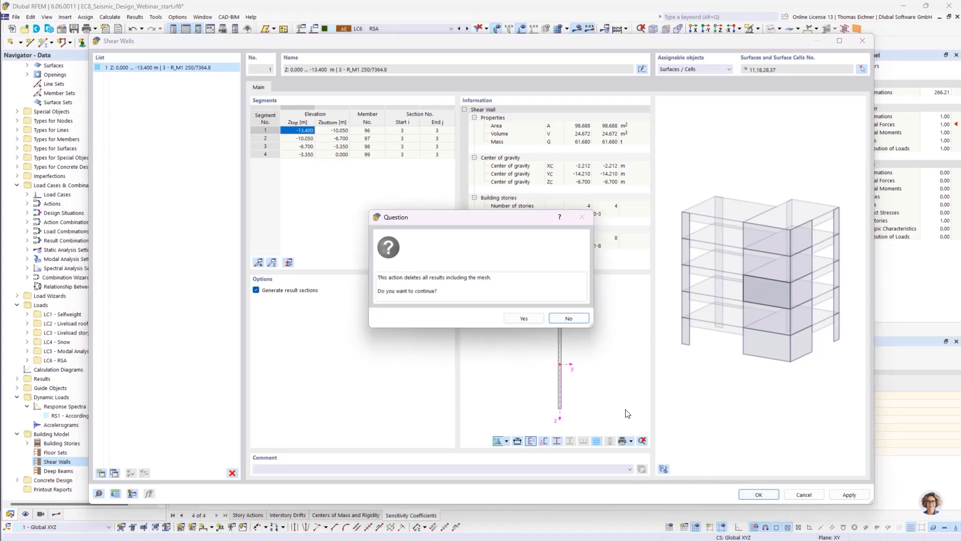
{"action": "left_click", "coordinate": [522, 317]}
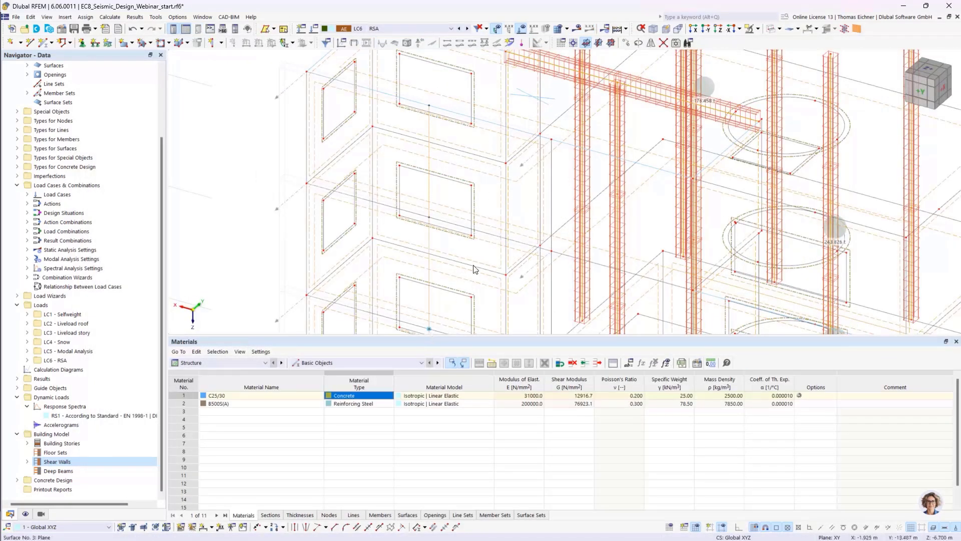
Recalculate the whole model with the shear wall included
{"action": "scroll", "coordinate": [474, 265], "scroll_direction": "down", "scroll_amount": 2}
{"action": "middle_click_drag", "start_coordinate": [488, 275], "coordinate": [350, 178]}
{"action": "scroll", "coordinate": [265, 155], "scroll_direction": "down", "scroll_amount": 1}
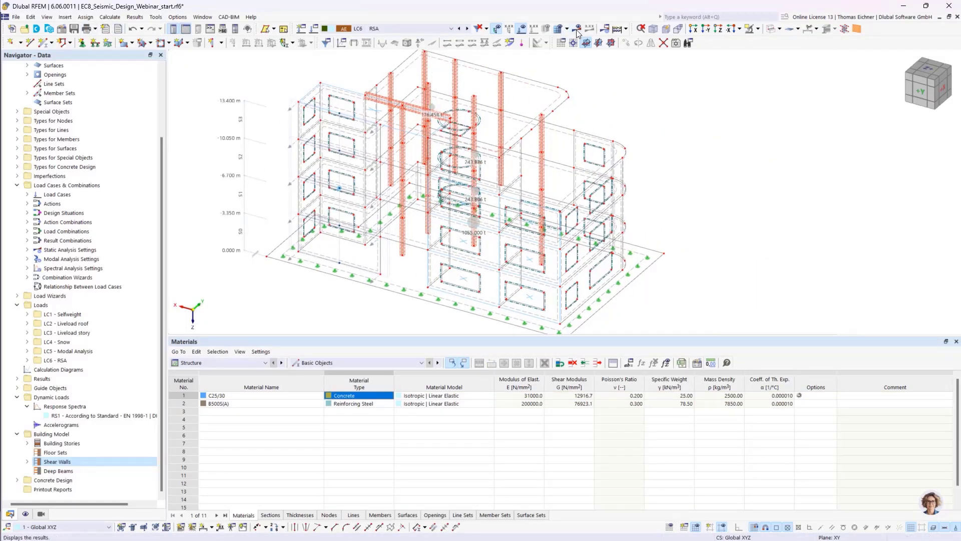
{"action": "left_click", "coordinate": [619, 33]}
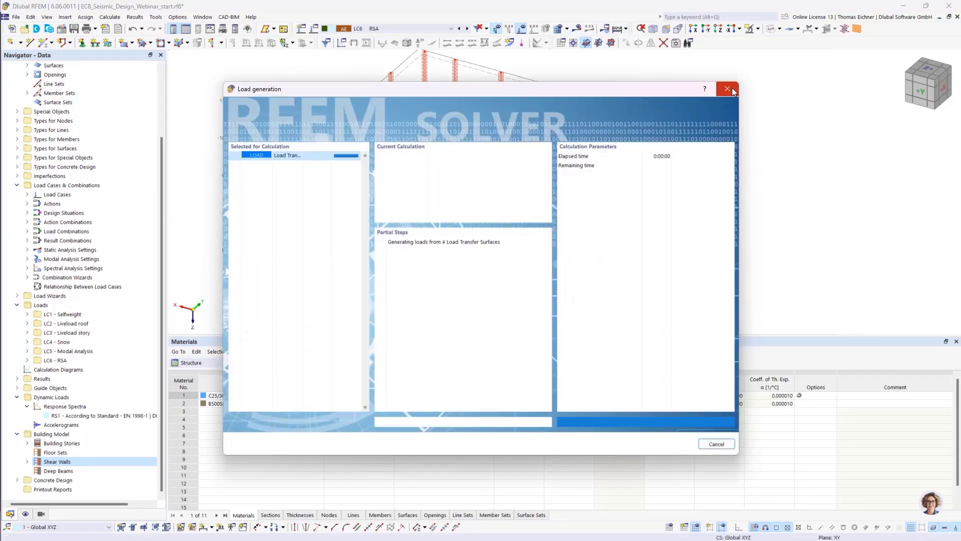
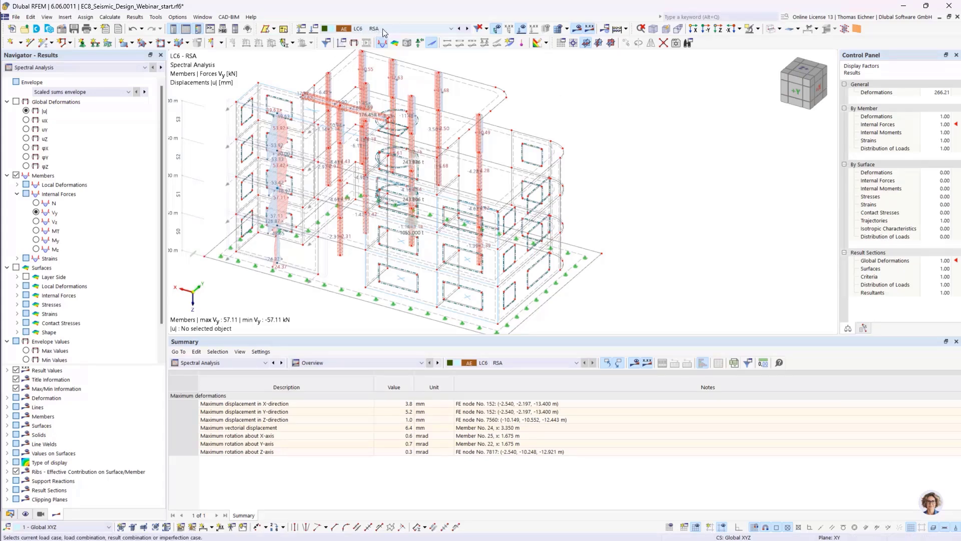
Examine the Vy shear force diagram of LC6 along the shear wall over the building's height
{"action": "middle_click_drag", "start_coordinate": [516, 100], "coordinate": [592, 79]}
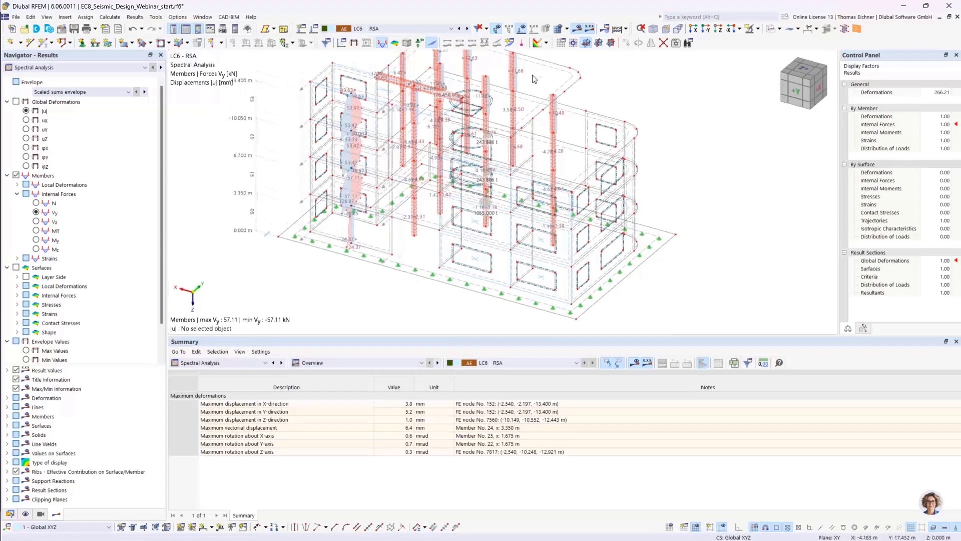
{"action": "middle_click_drag", "start_coordinate": [534, 77], "coordinate": [508, 74], "text": "ctrl"}
{"action": "scroll", "coordinate": [377, 113], "scroll_direction": "up", "scroll_amount": 2}
{"action": "scroll", "coordinate": [377, 112], "scroll_direction": "down", "scroll_amount": 1}
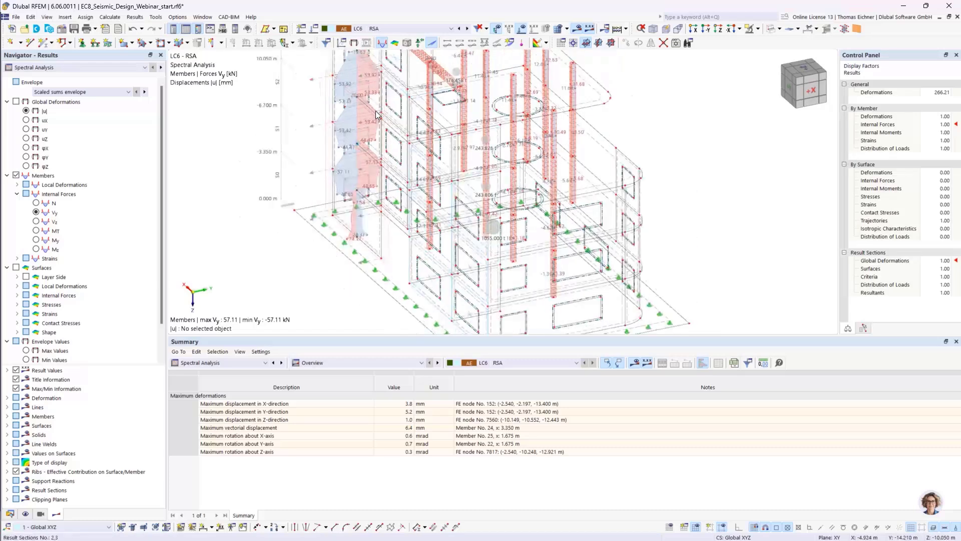
{"action": "middle_click_drag", "start_coordinate": [385, 121], "coordinate": [412, 134], "text": "ctrl"}
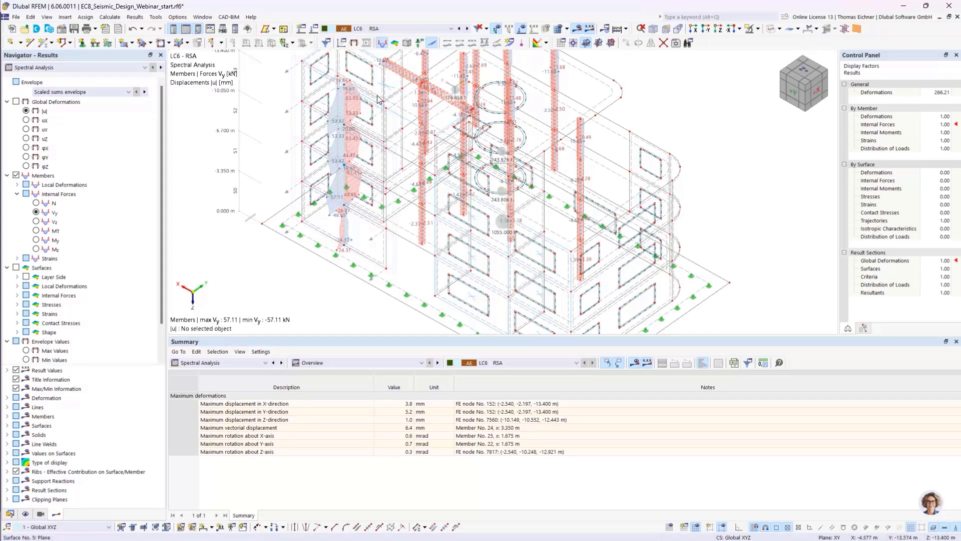
{"action": "middle_click_drag", "start_coordinate": [378, 99], "coordinate": [346, 129]}
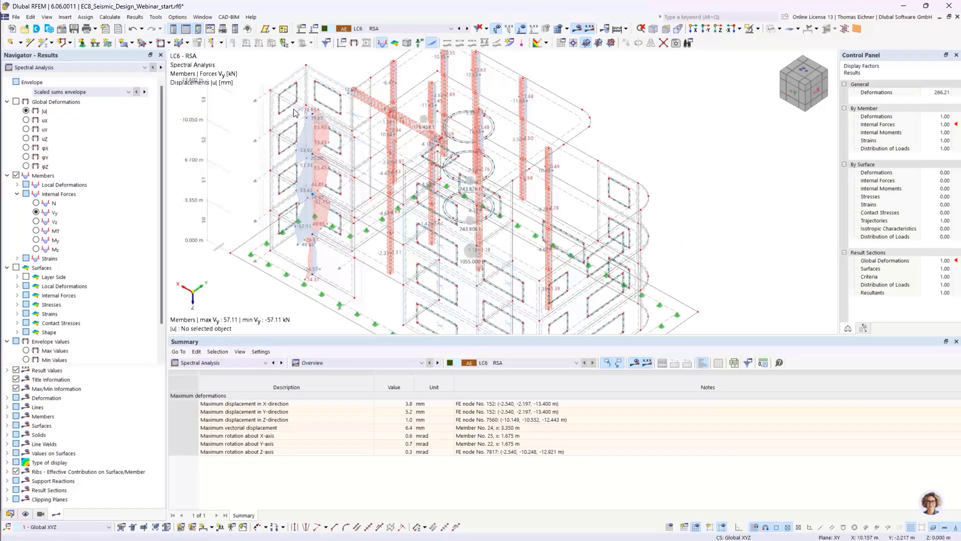
{"action": "middle_click_drag", "start_coordinate": [296, 113], "coordinate": [315, 162], "text": "ctrl"}
{"action": "middle_click_drag", "start_coordinate": [319, 235], "coordinate": [312, 201]}
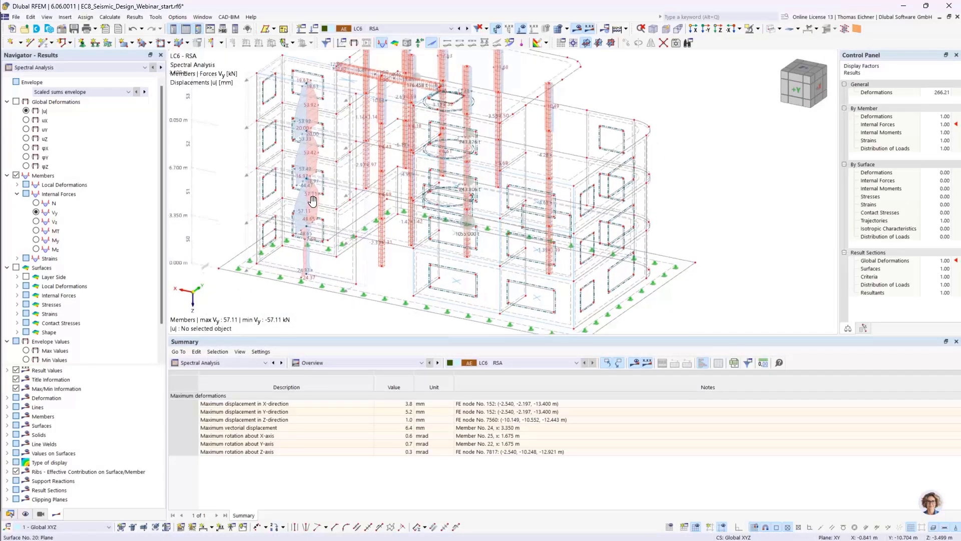
Show the LC6 results by stories and review the forces in shear walls and the member forces in shear walls
{"action": "left_click", "coordinate": [309, 363]}
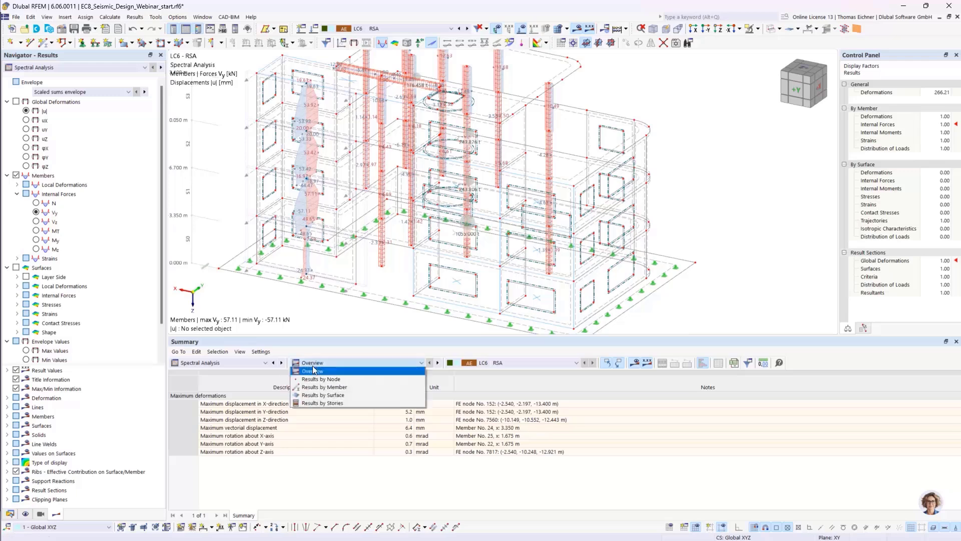
{"action": "left_click", "coordinate": [322, 403]}
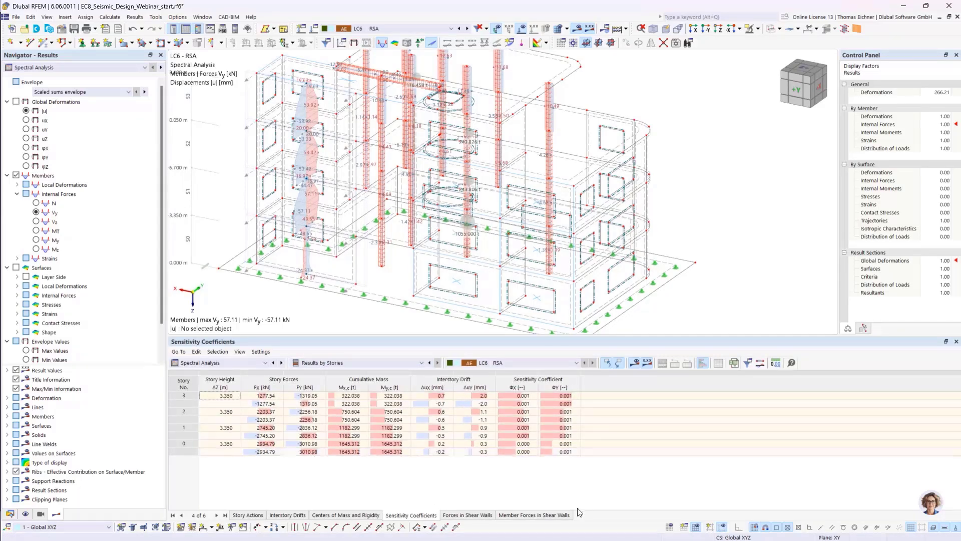
{"action": "left_click", "coordinate": [472, 515]}
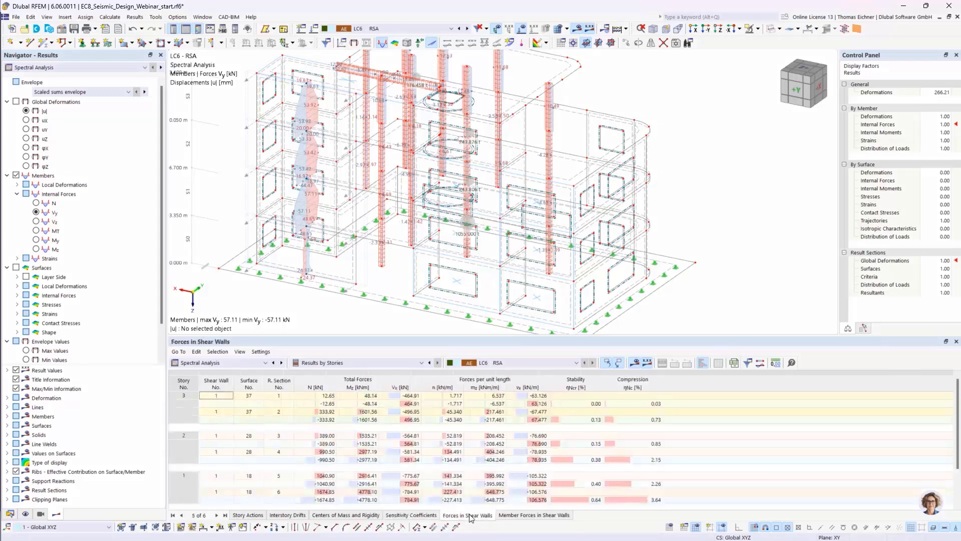
{"action": "left_click", "coordinate": [514, 516]}
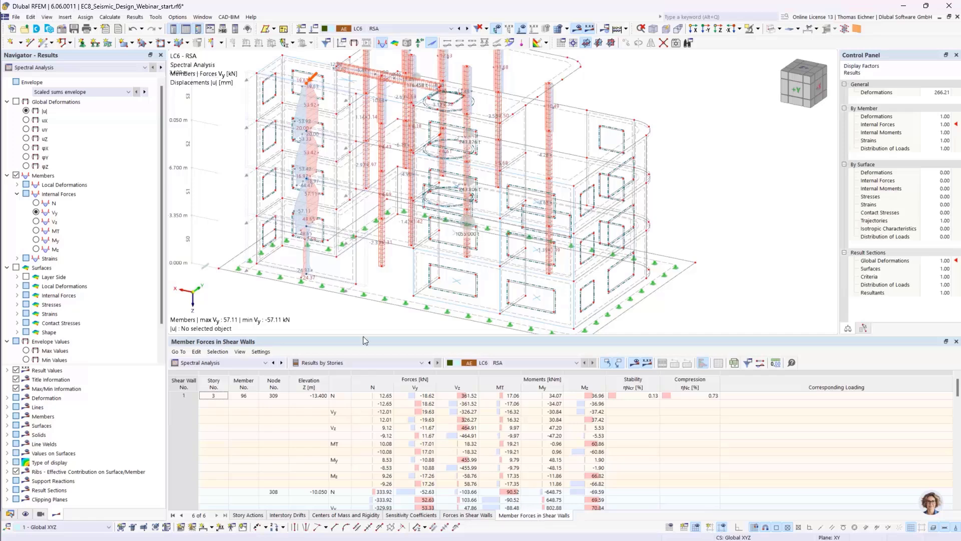
{"action": "middle_click_drag", "start_coordinate": [311, 302], "coordinate": [310, 313]}
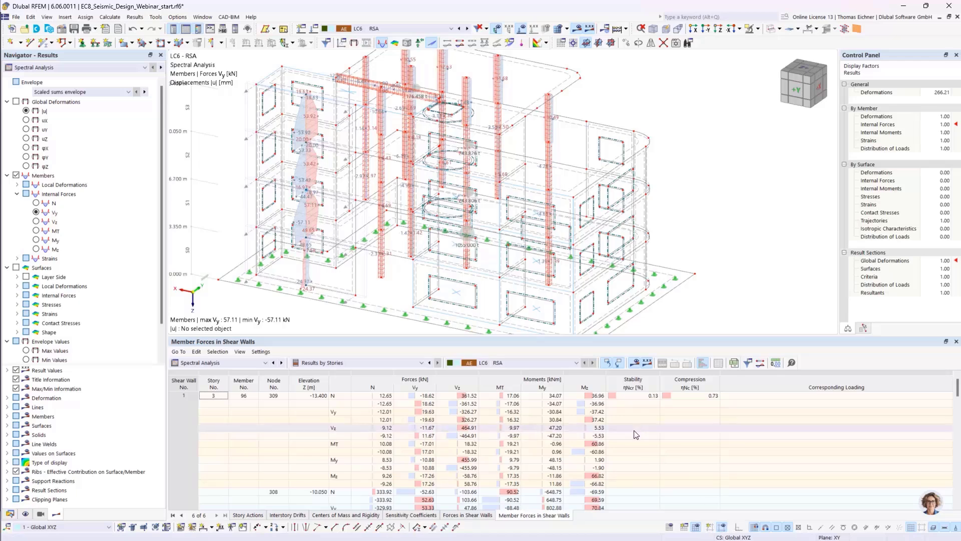
{"action": "left_click", "coordinate": [459, 516]}
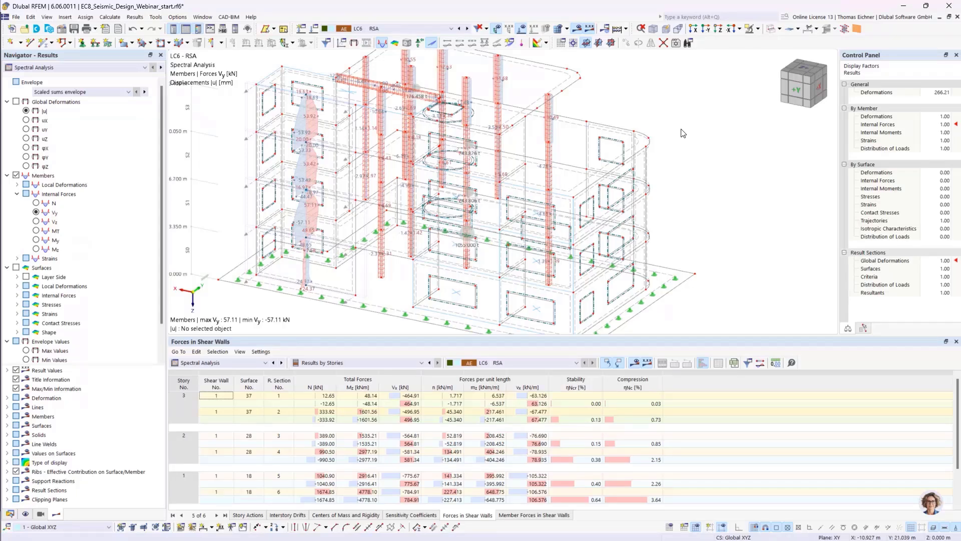
{"action": "scroll", "coordinate": [683, 133], "scroll_direction": "down", "scroll_amount": 1}
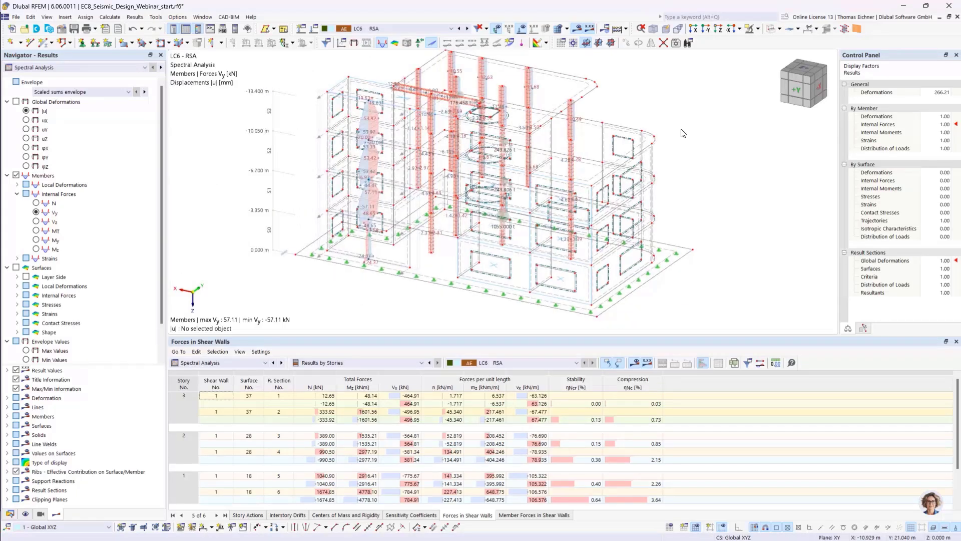
{"action": "mouse_move", "coordinate": [683, 133]}
{"action": "middle_mouse_down"}
{"action": "mouse_move", "coordinate": [661, 133]}
{"action": "mouse_move", "coordinate": [698, 144]}
{"action": "middle_mouse_up"}
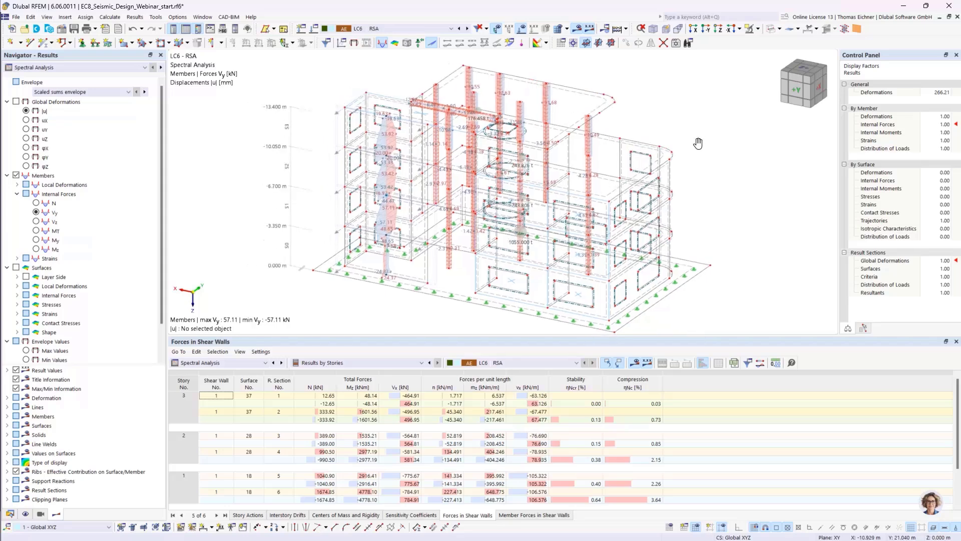